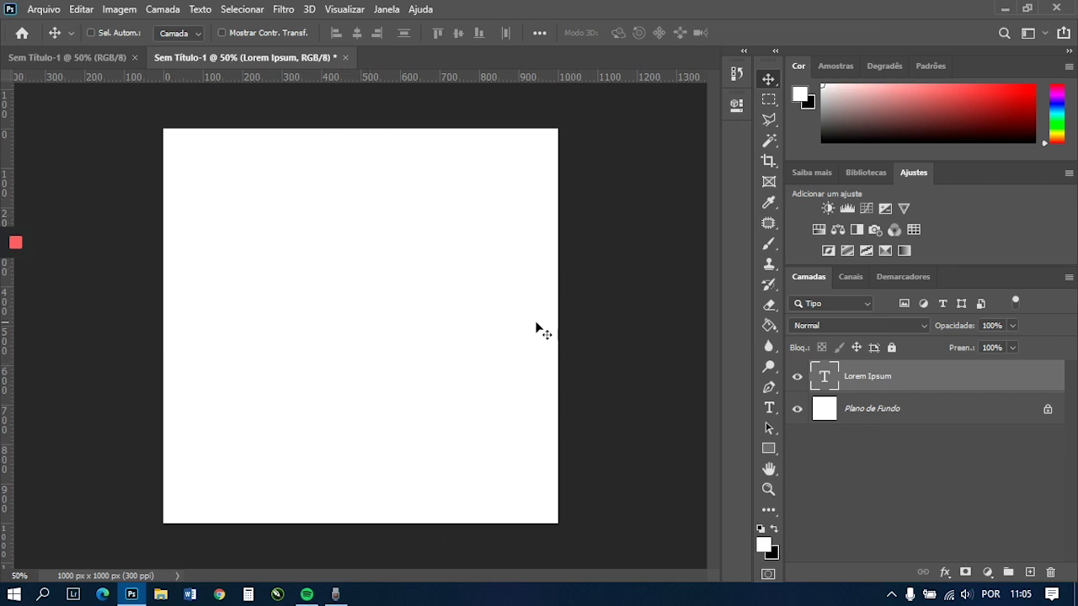
- Delete the empty Lorem Ipsum text layer
click(867, 378)
key(Delete)
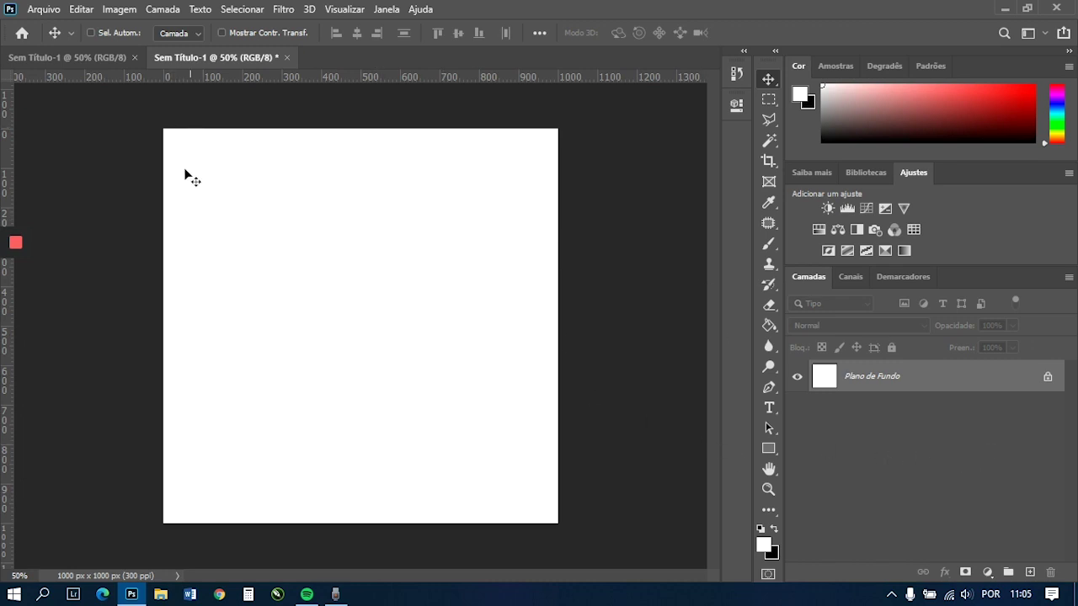
- Place the "copo de suco" image from the arte photoshop folder as an embedded object at its default size
click(44, 10)
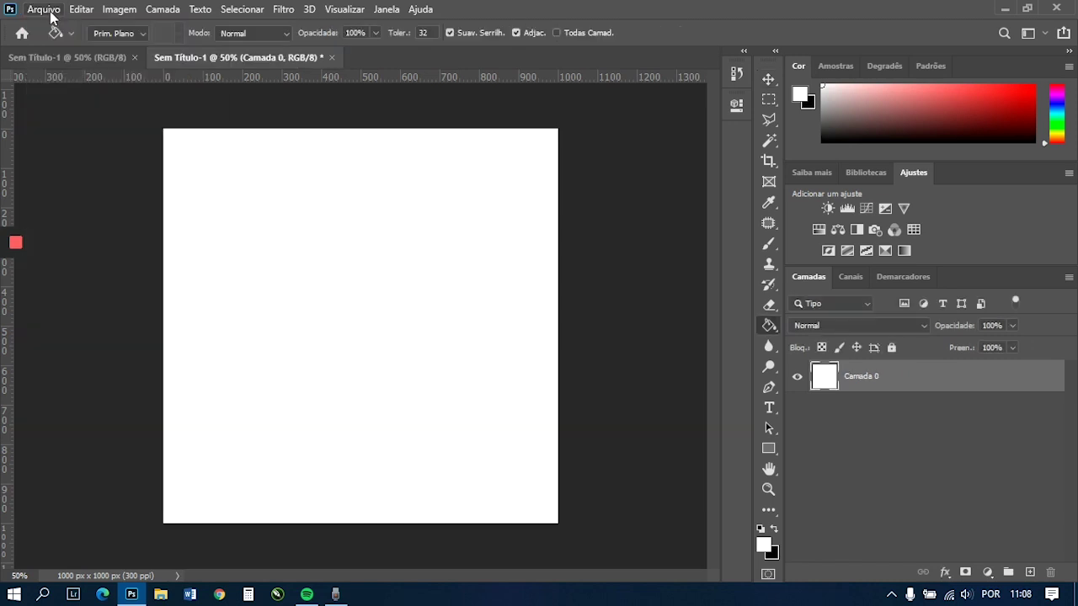
click(44, 10)
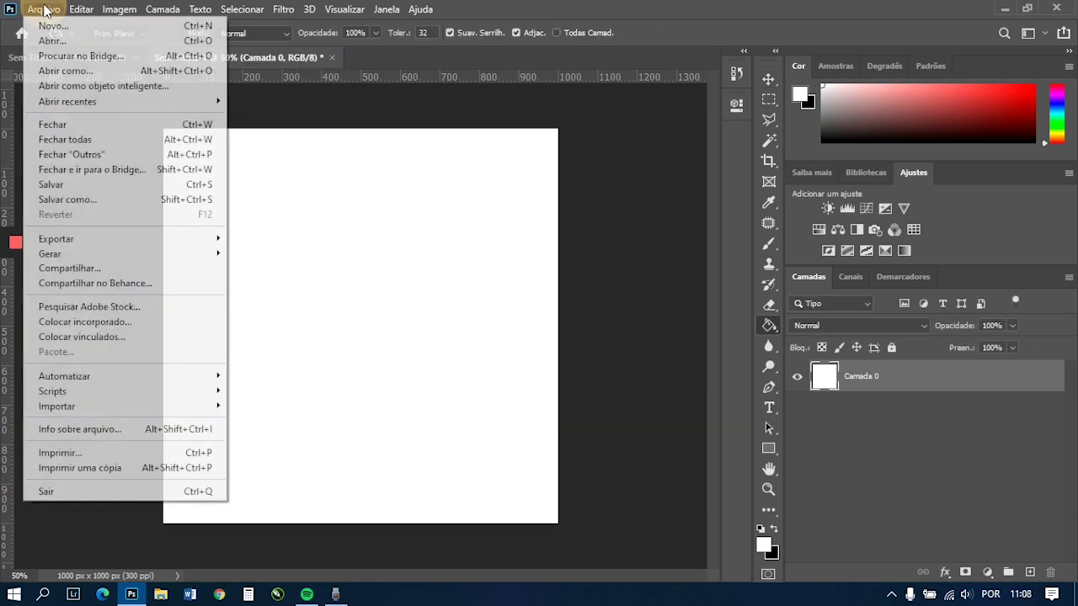
click(106, 321)
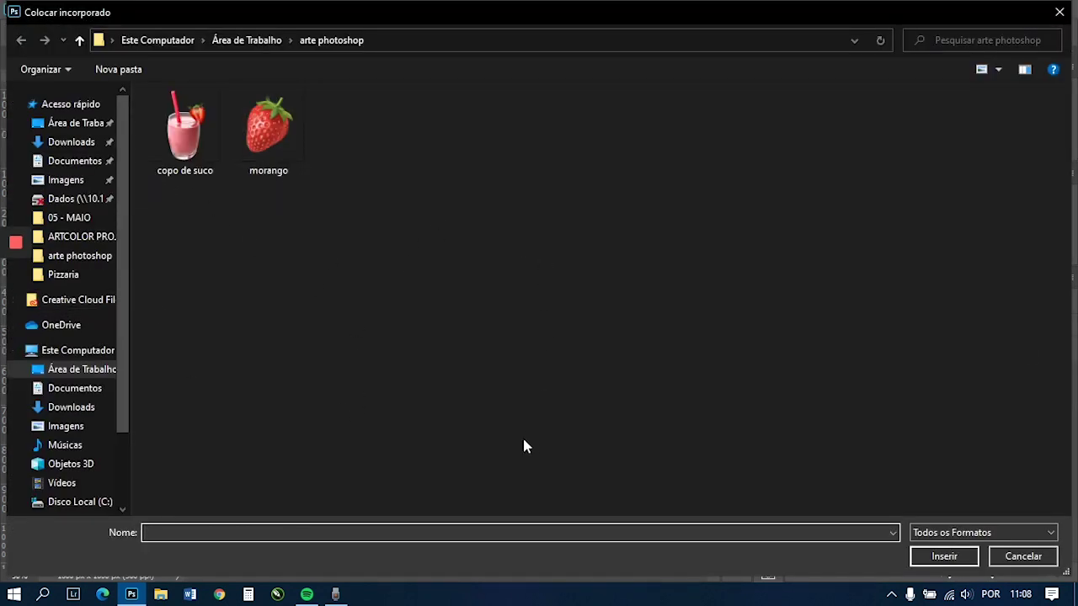
click(168, 143)
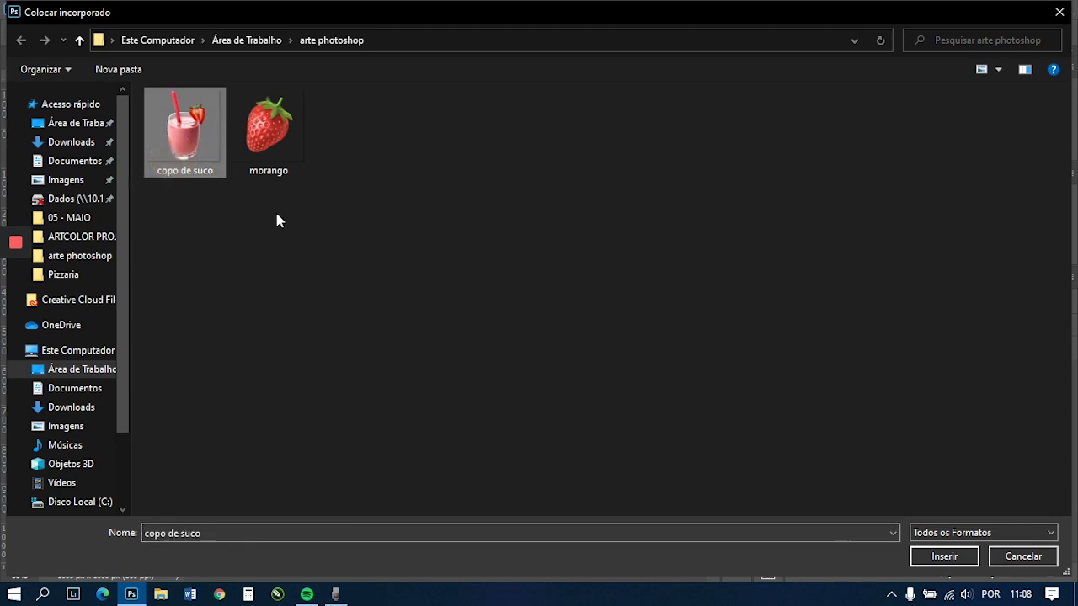
click(941, 557)
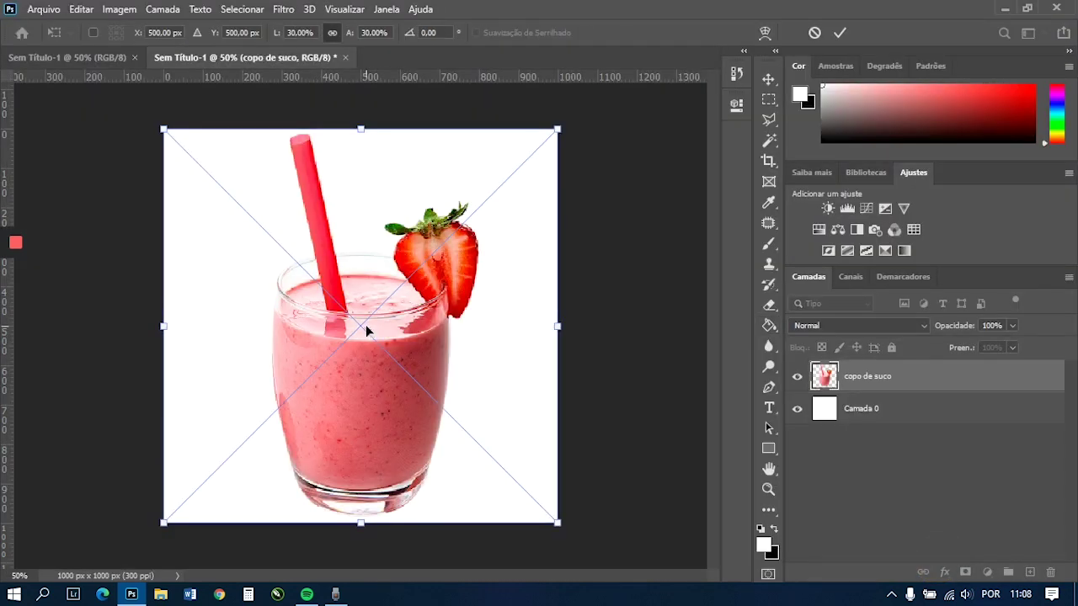
double_click(360, 340)
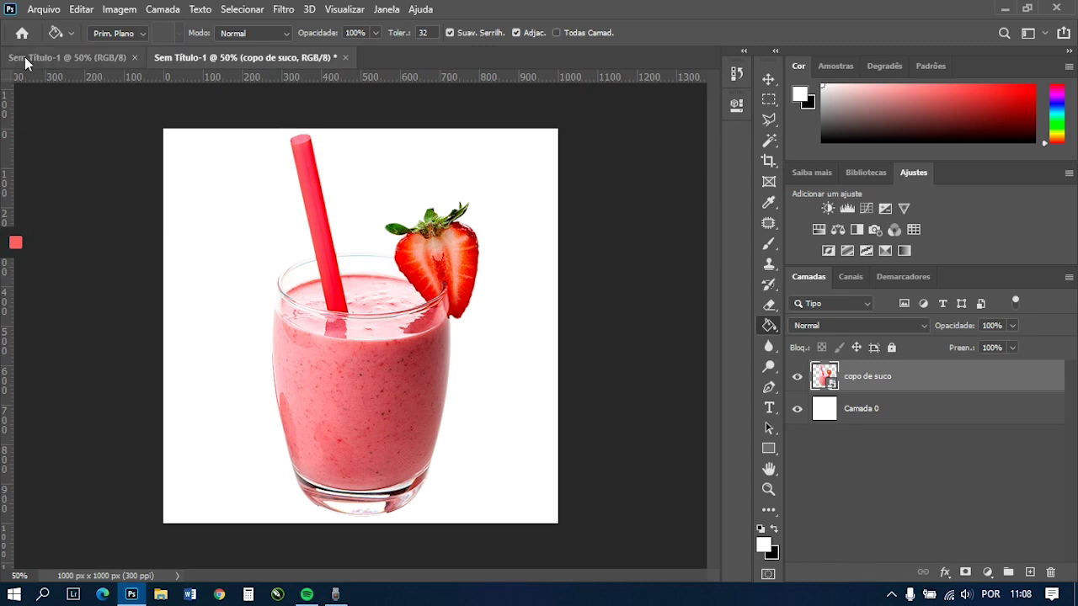
- Place the "morango" image as an embedded object above the juice glass
click(42, 9)
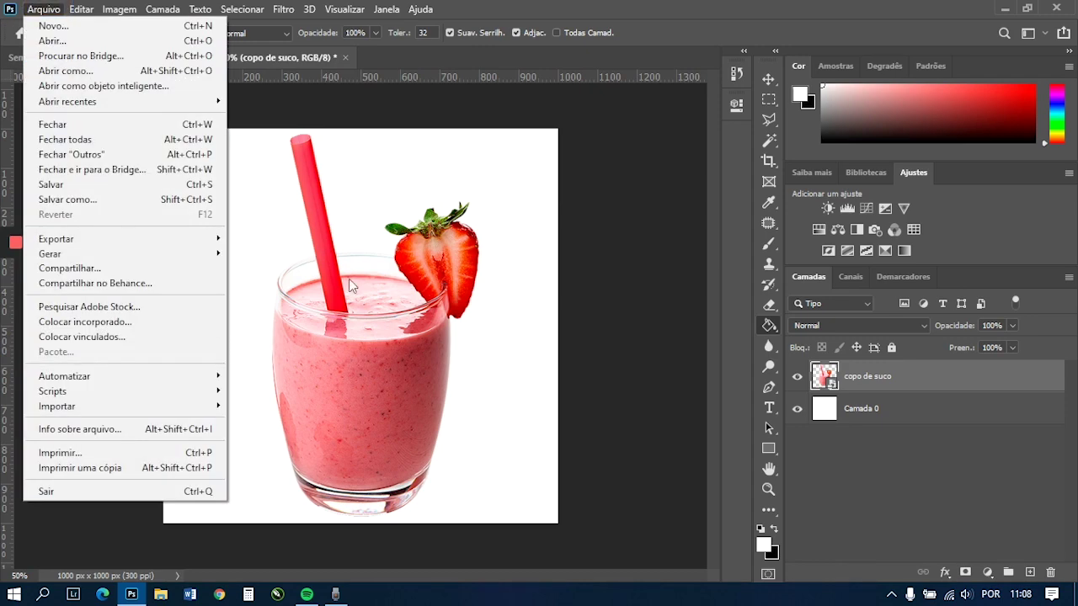
click(122, 321)
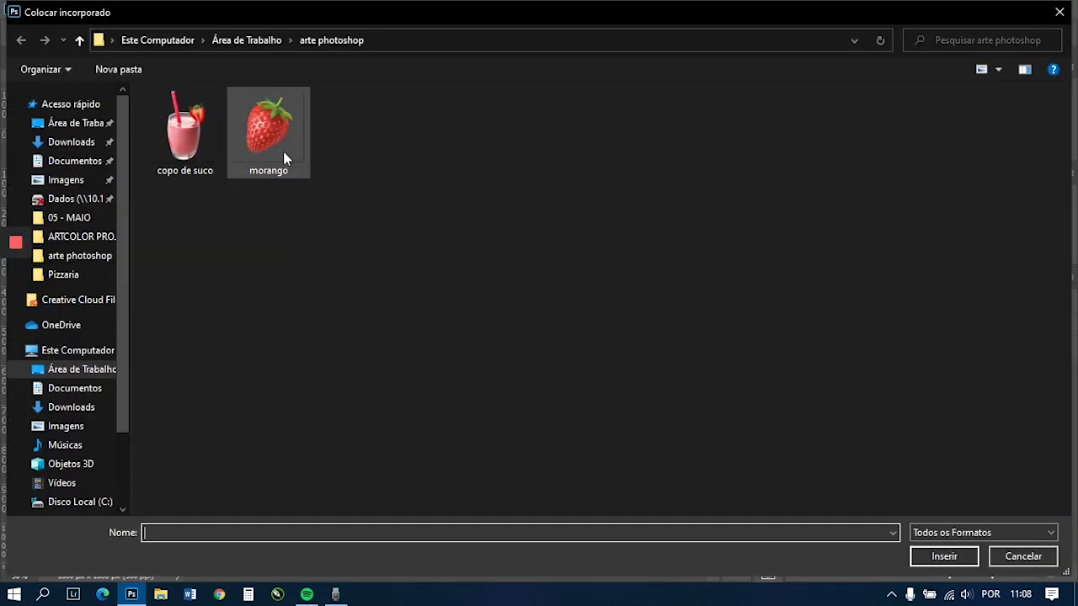
double_click(283, 159)
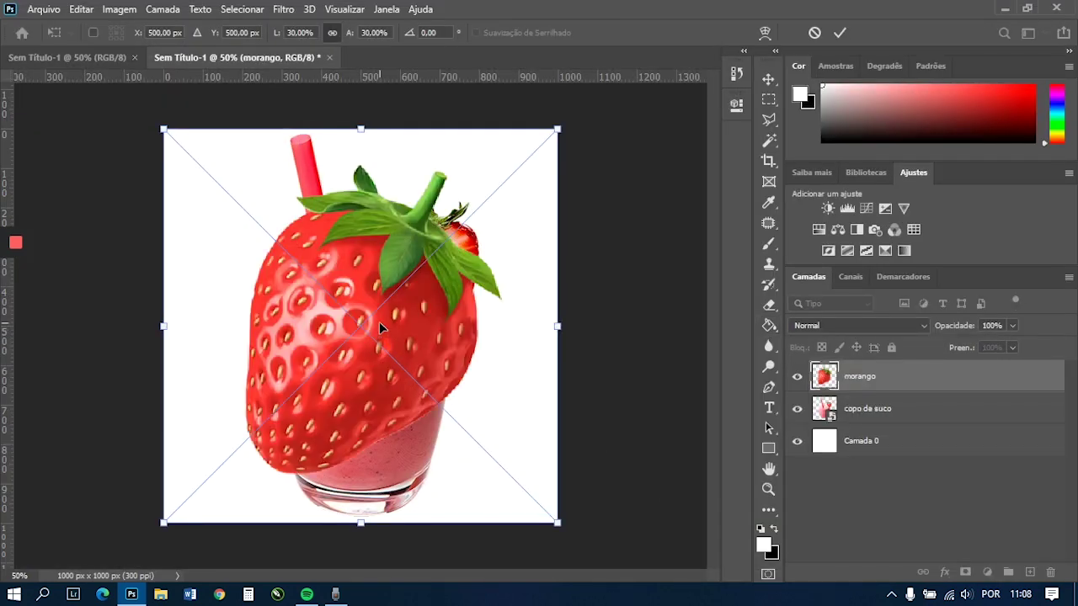
key(Return)
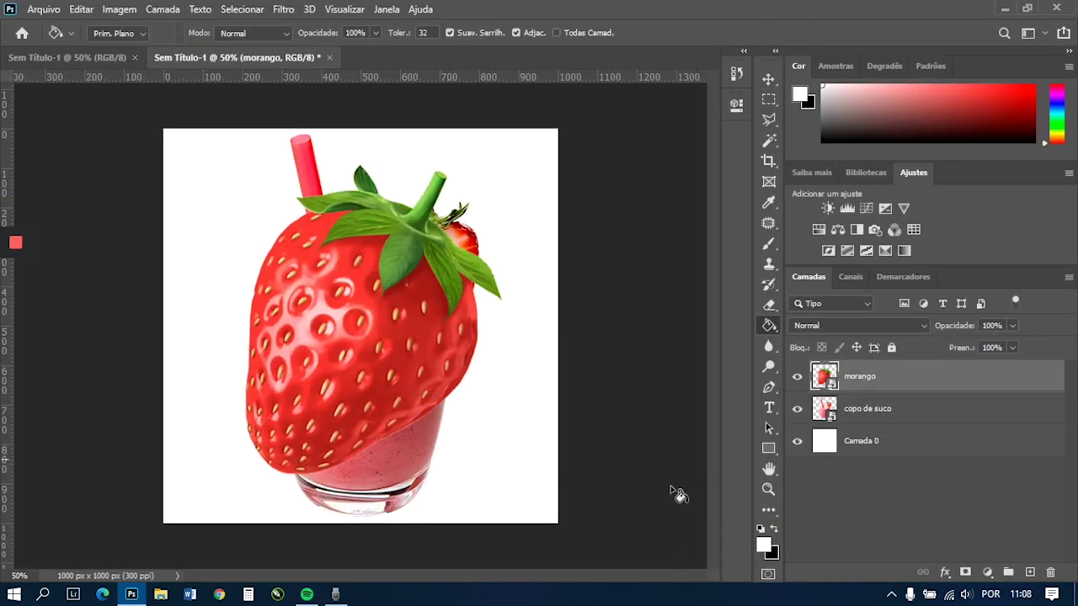
- Hide the copo de suco layer, leaving only the morango and white background layers visible
click(797, 408)
click(797, 377)
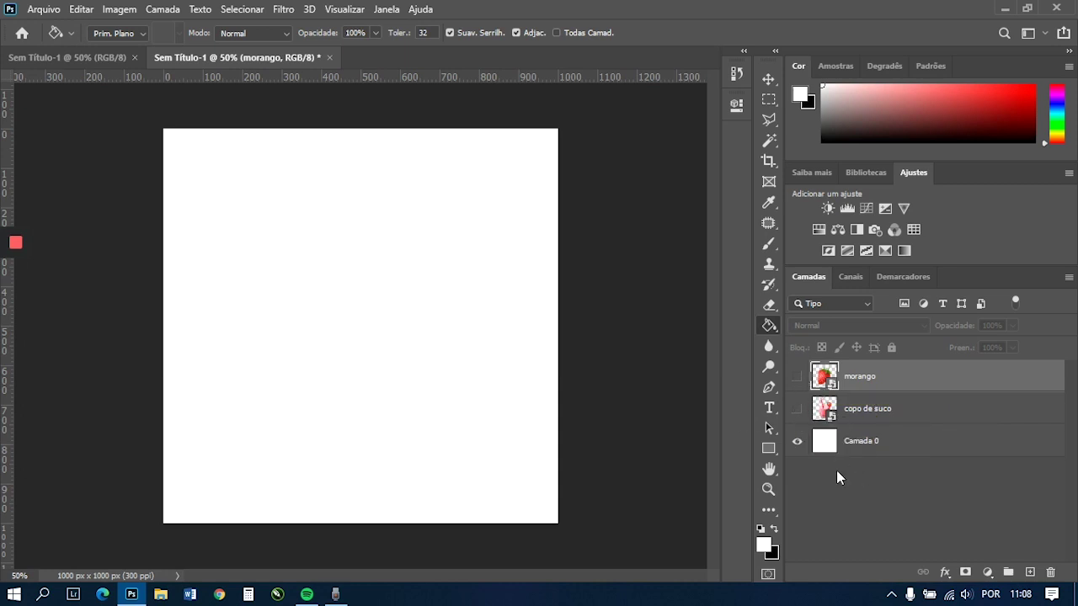
click(882, 469)
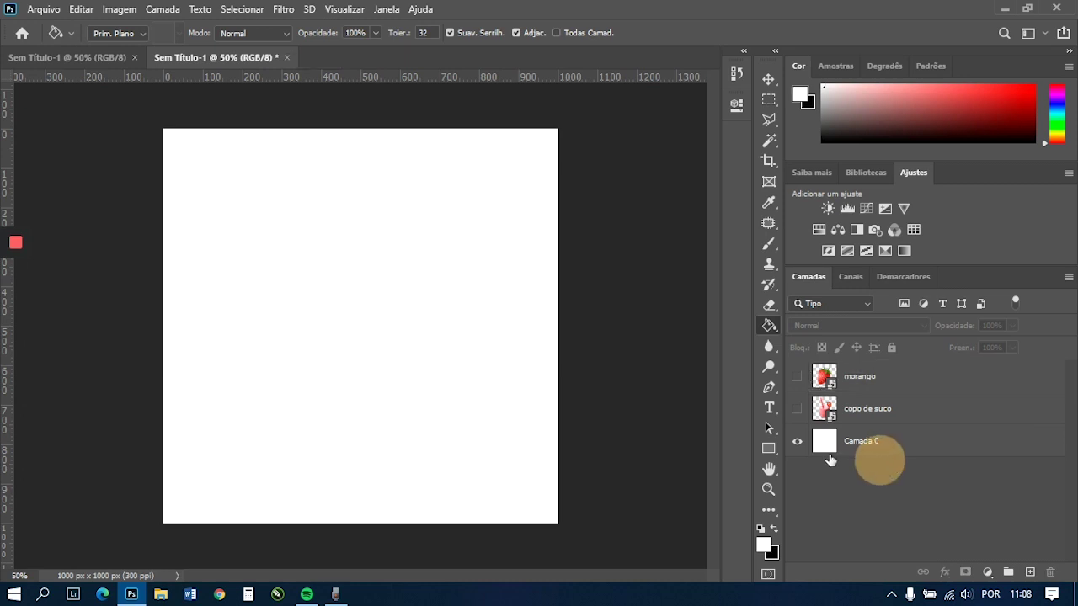
click(796, 376)
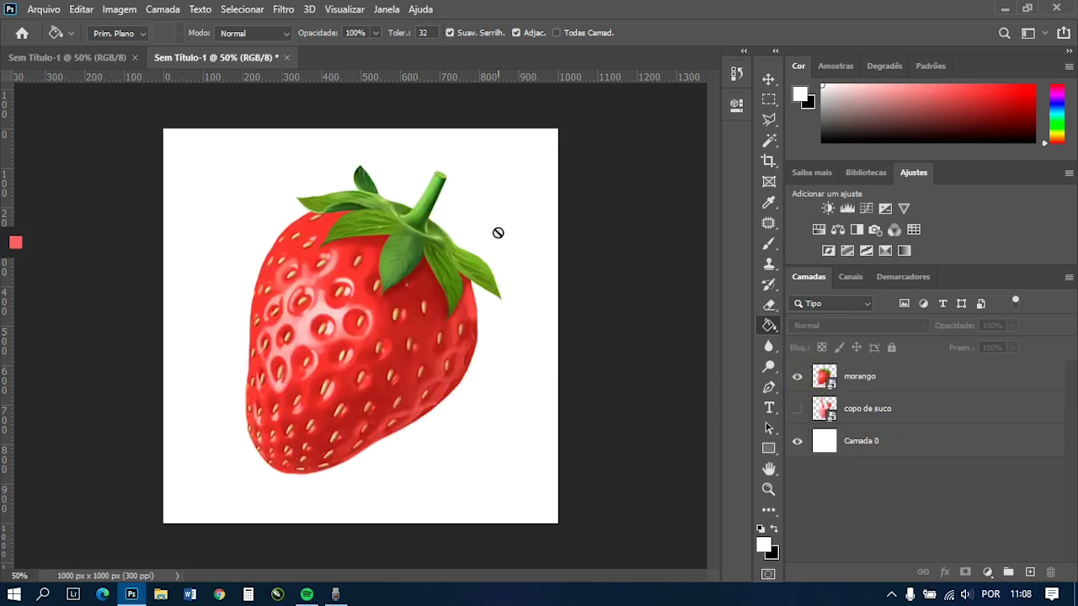
- Rasterize the morango and copo de suco layers
click(851, 375)
right_click(884, 378)
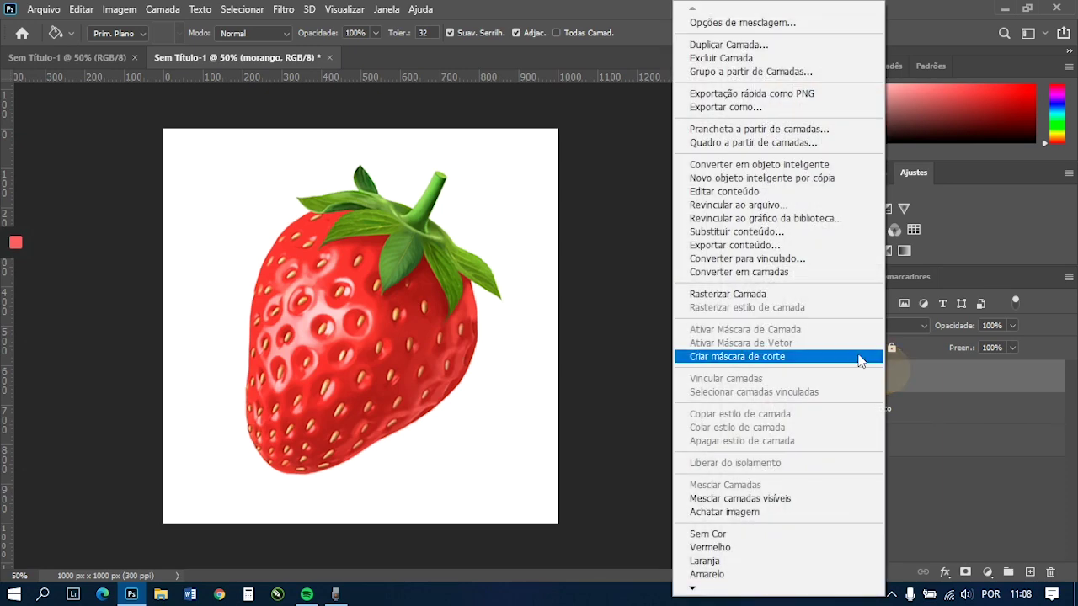
click(748, 293)
right_click(868, 410)
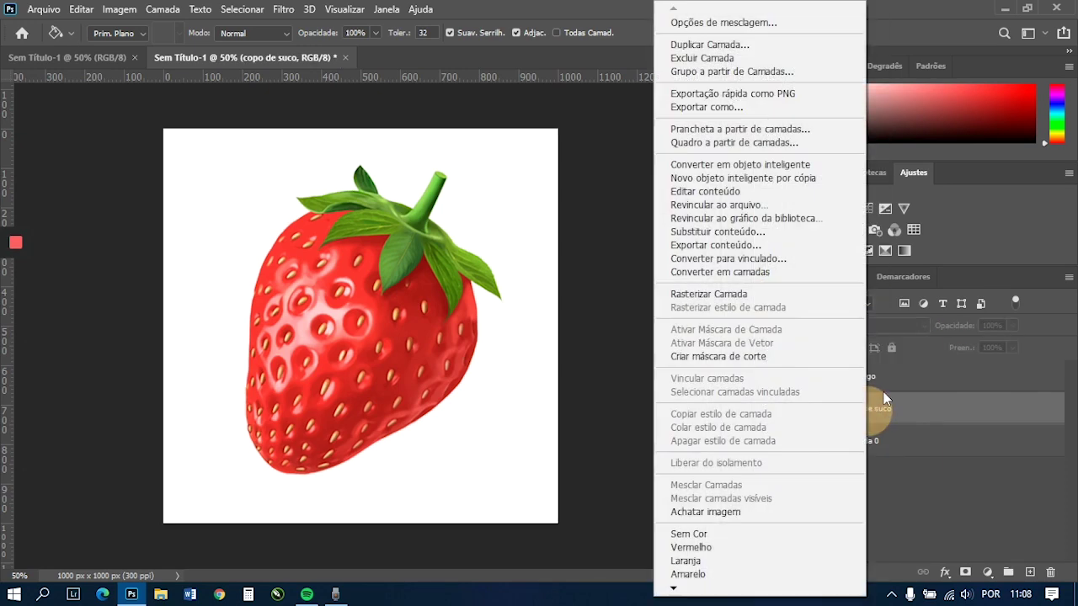
click(745, 294)
click(906, 470)
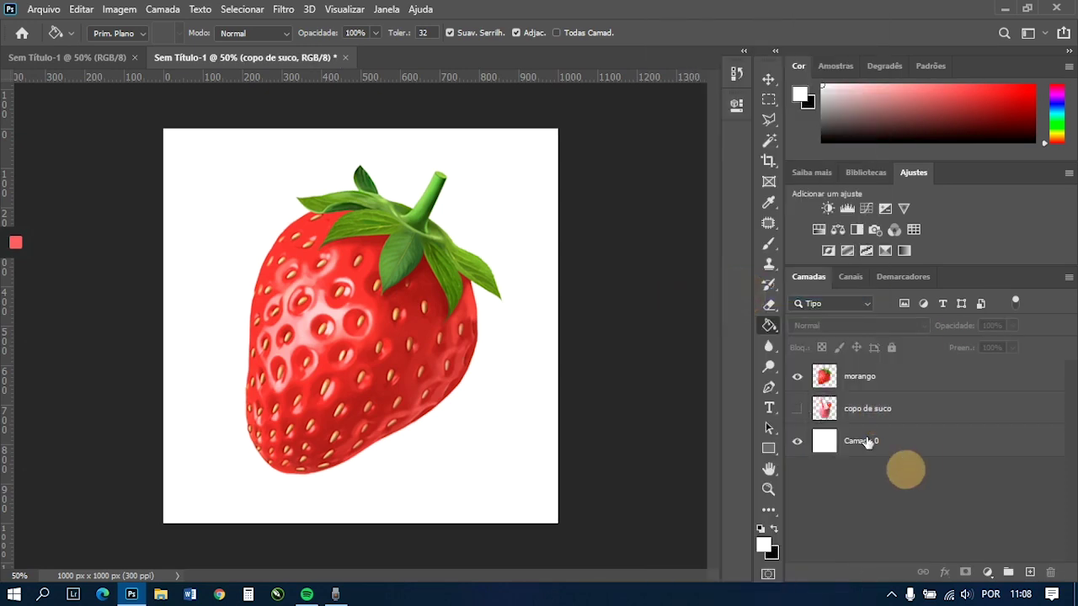
- Scale the strawberry down to less than half its size and place it near the canvas's left edge
click(825, 400)
click(833, 383)
key(ctrl+t)
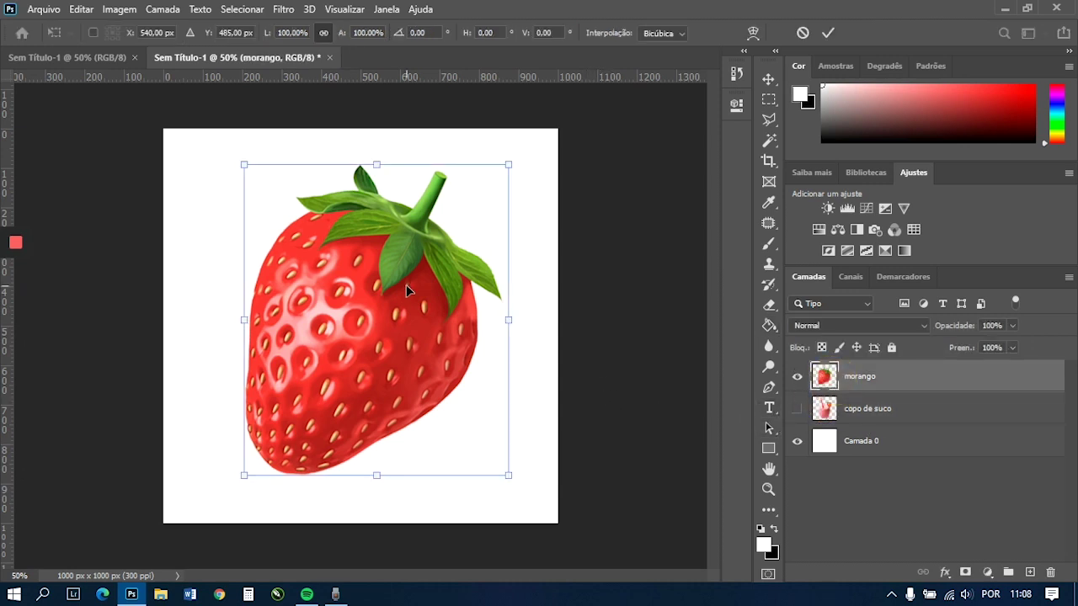
drag(514, 165, 348, 342)
drag(287, 429, 226, 346)
key(Return)
key(g)
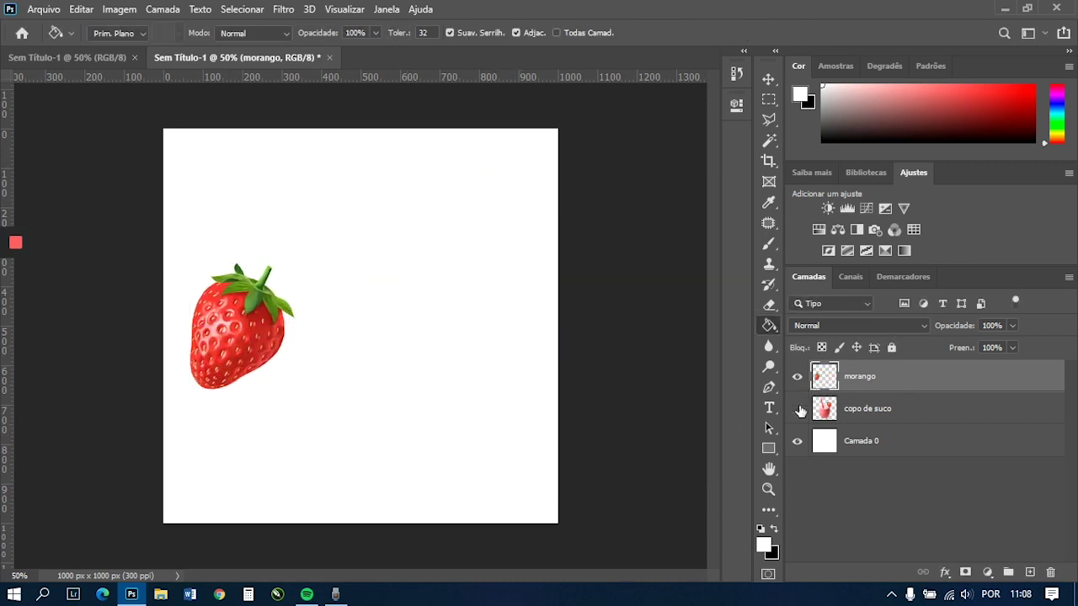
- Show the copo de suco layer, scale the glass to about 64% and position it near the canvas center
click(854, 411)
click(792, 407)
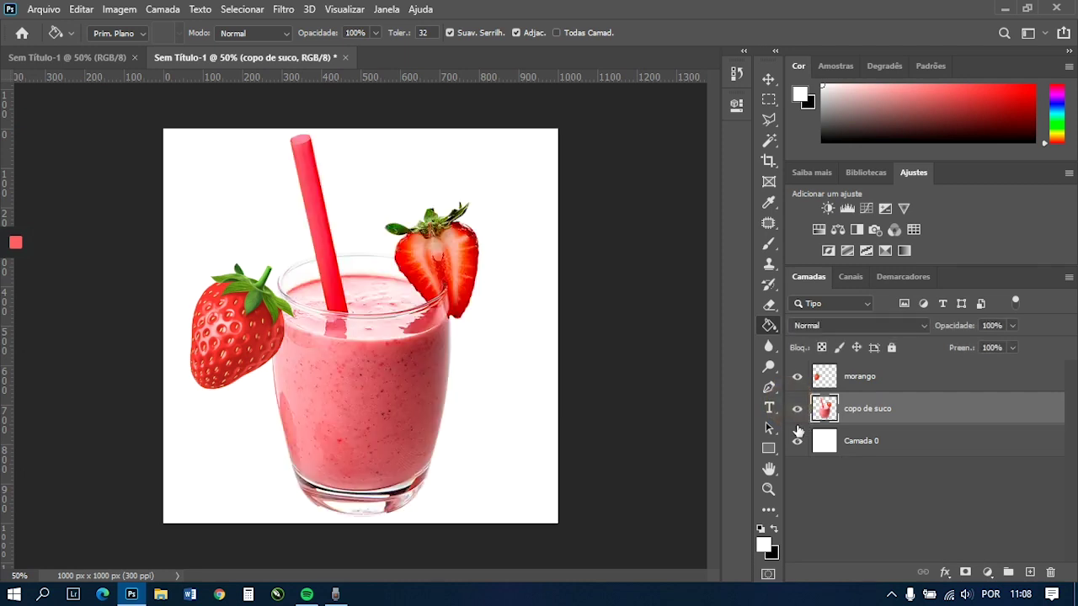
key(ctrl+t)
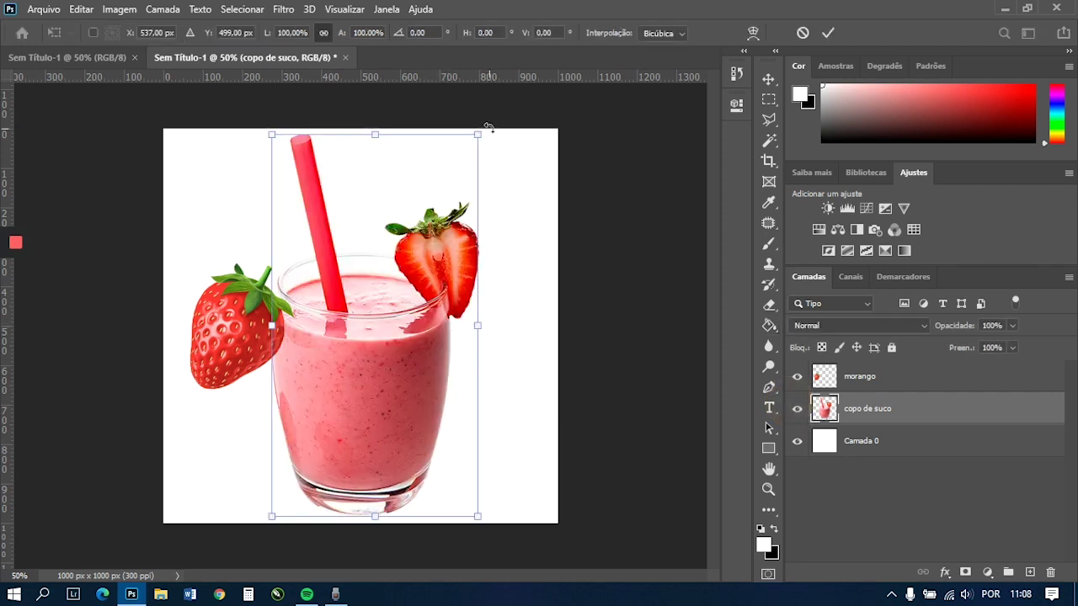
drag(479, 133, 403, 273)
drag(364, 393, 388, 321)
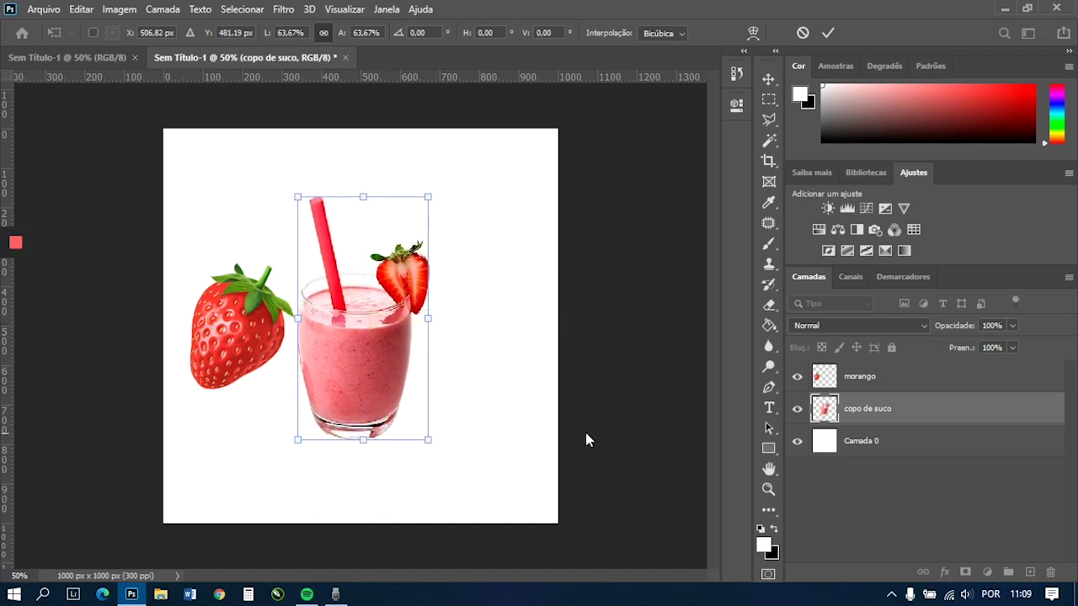
key(g)
click(361, 380)
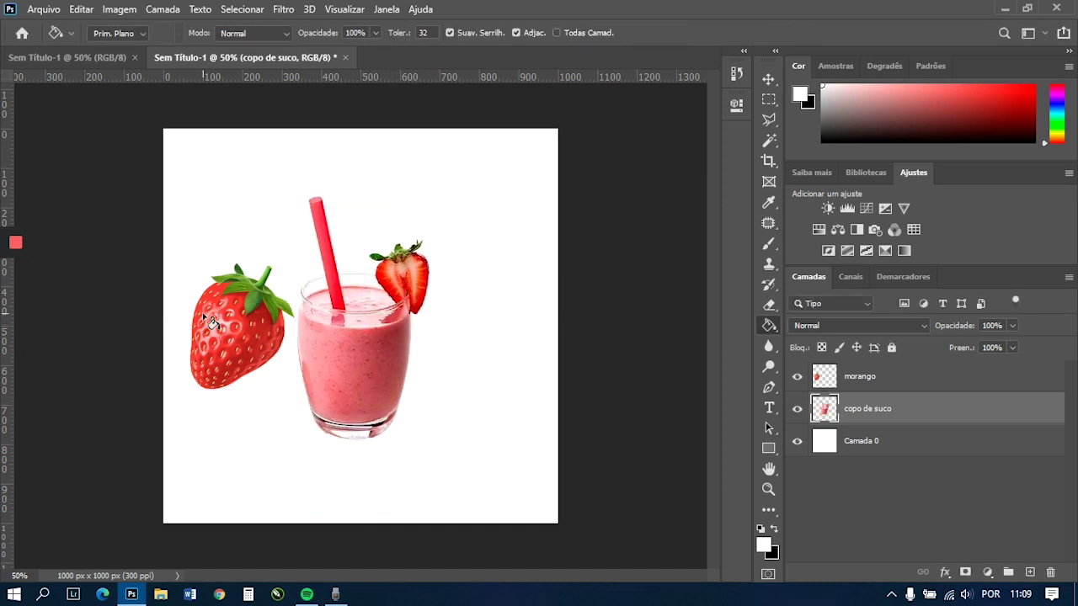
- Fill the background layer Camada 0 with red #e72b2b using the Paint Bucket
click(829, 445)
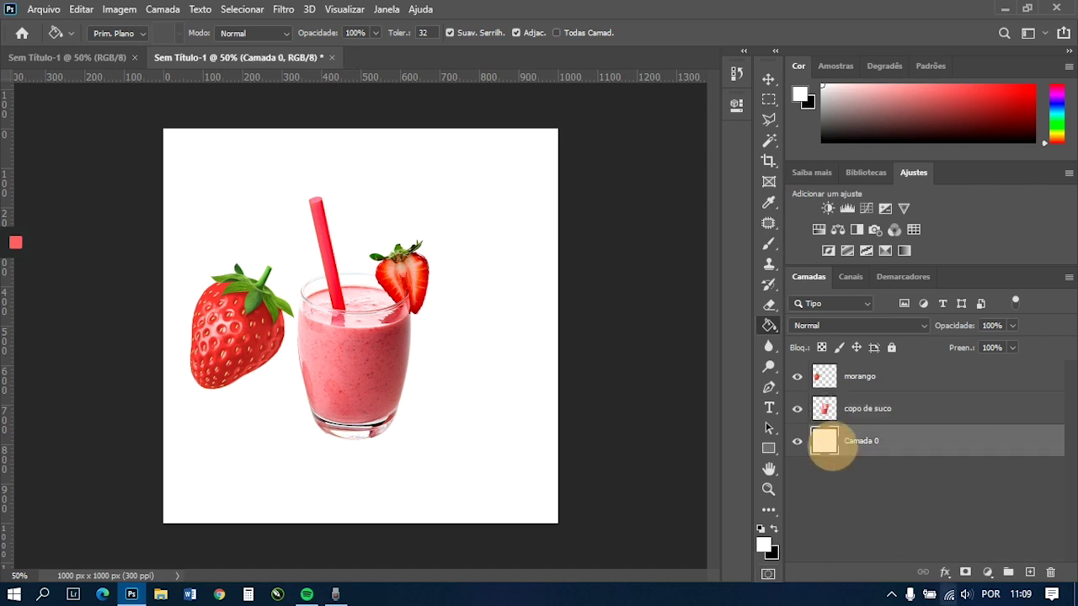
click(766, 546)
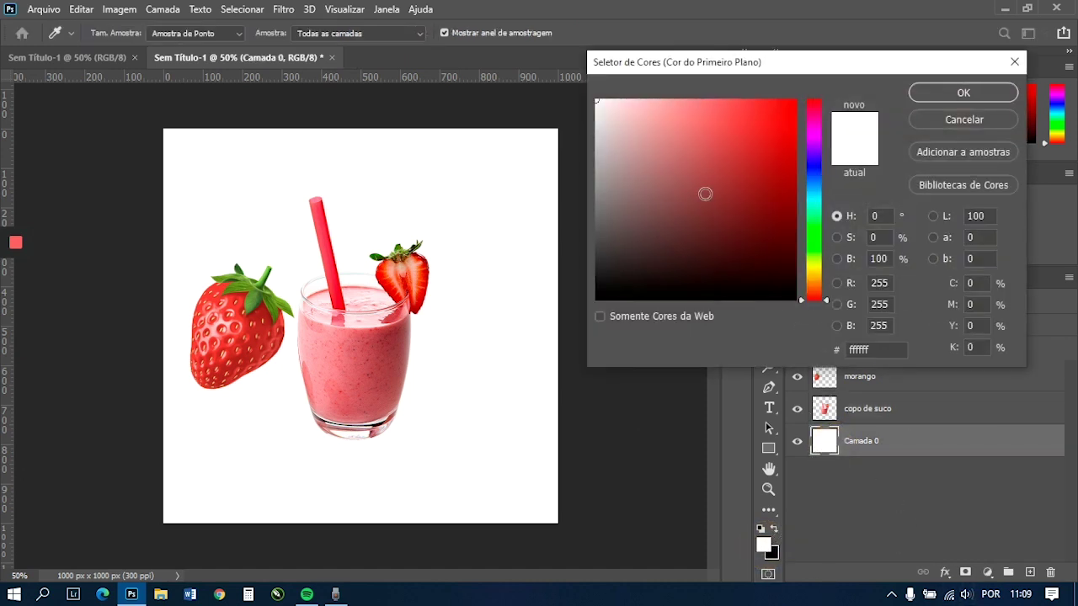
mouse_move(749, 240)
mouse_down()
mouse_move(770, 207)
mouse_move(777, 130)
mouse_move(758, 118)
mouse_up()
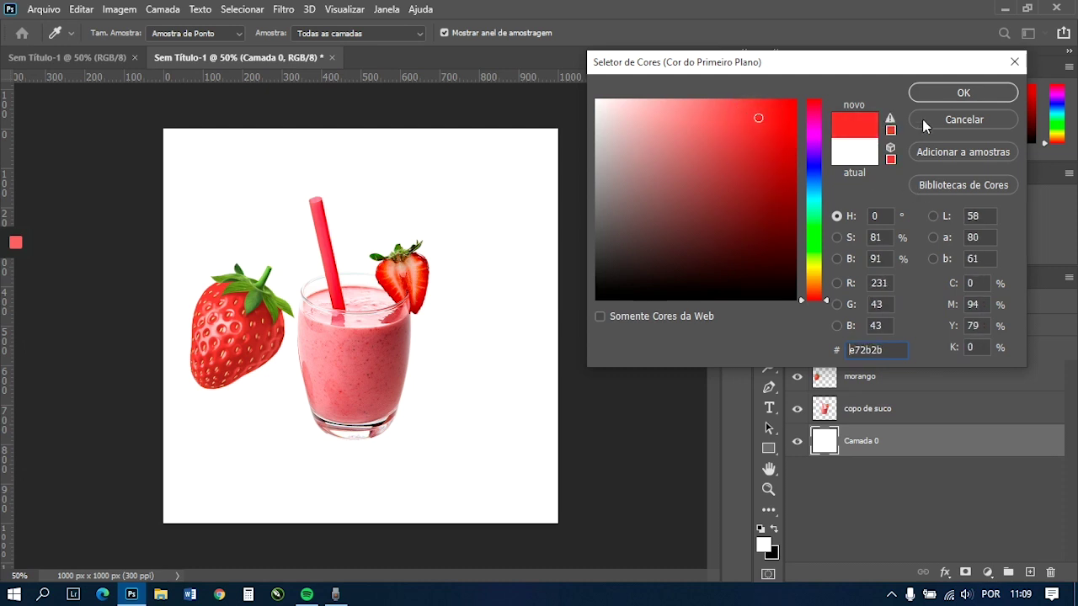
click(960, 91)
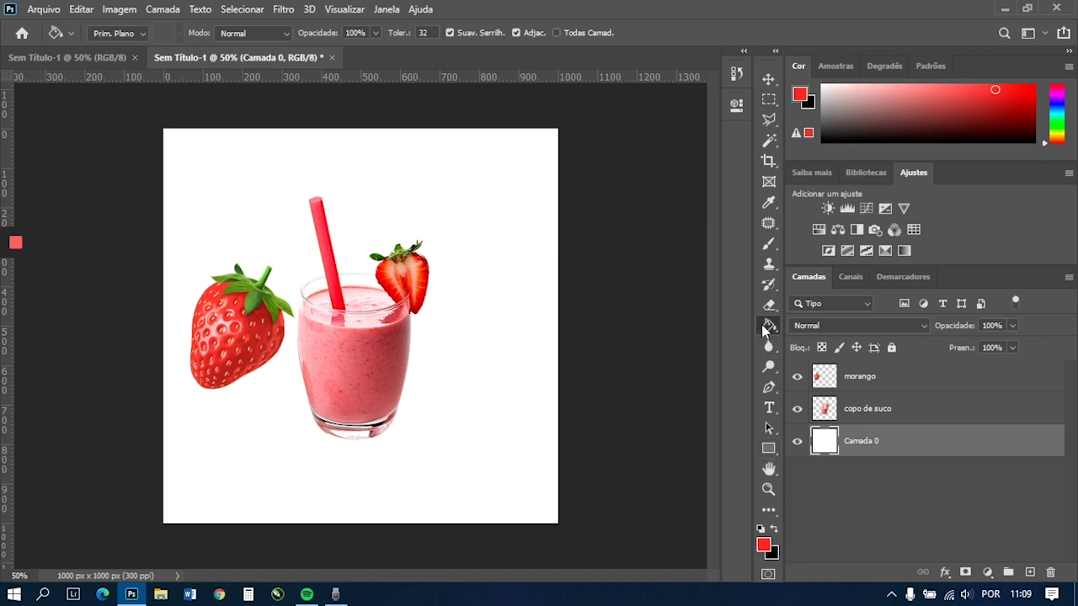
click(503, 445)
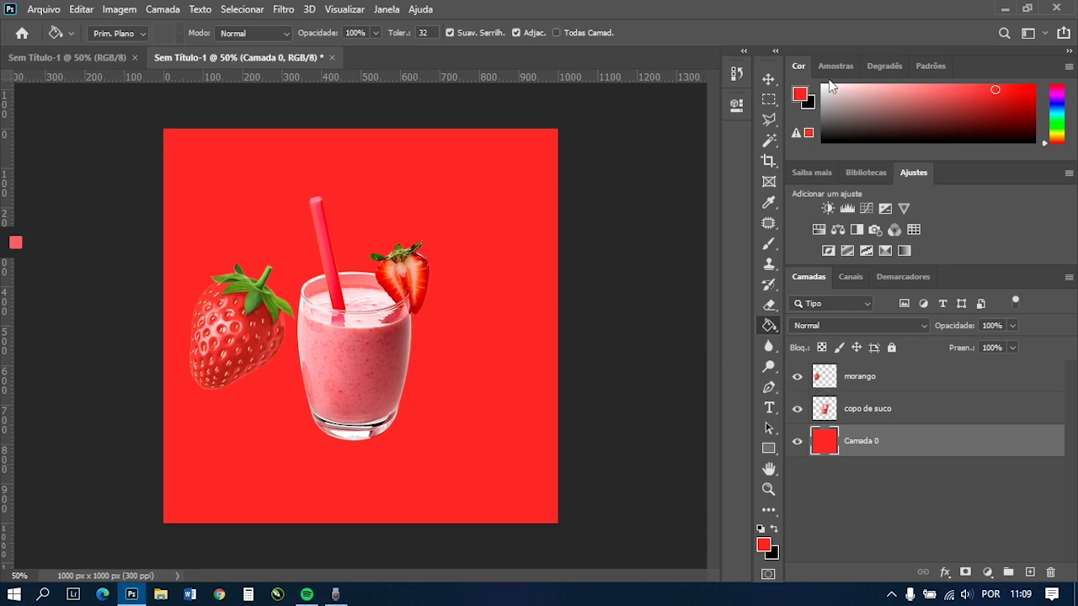
- Move the juice glass slightly to the right, away from the strawberry
click(765, 78)
click(867, 408)
mouse_move(561, 379)
mouse_down()
mouse_move(585, 392)
mouse_move(563, 373)
mouse_up()
- Add a new layer above copo de suco and paint a soft shadow around the glass base with a black brush at 10% opacity
click(1029, 572)
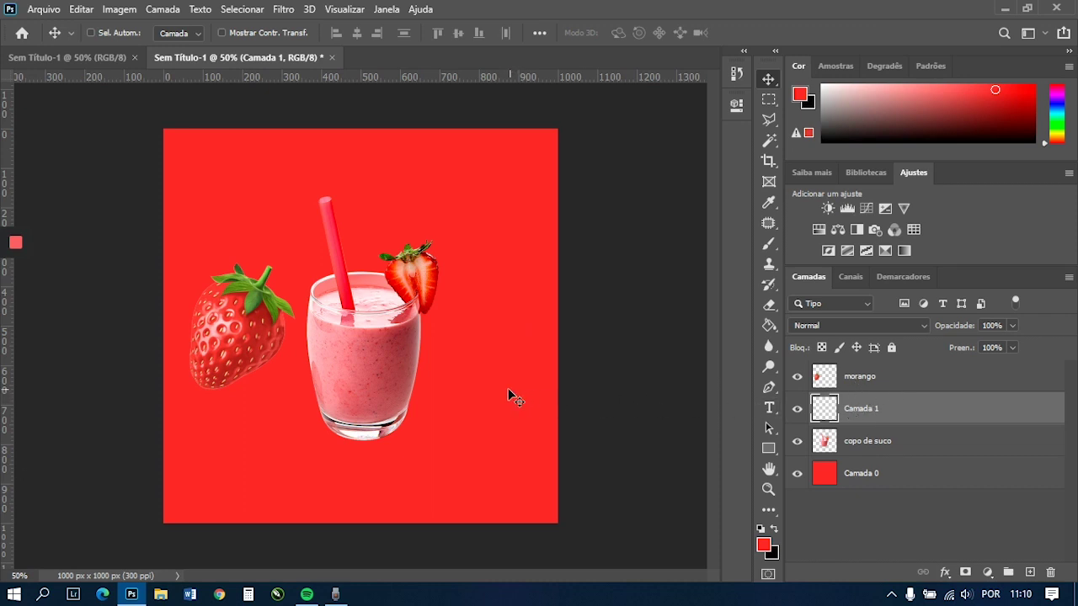
key(b)
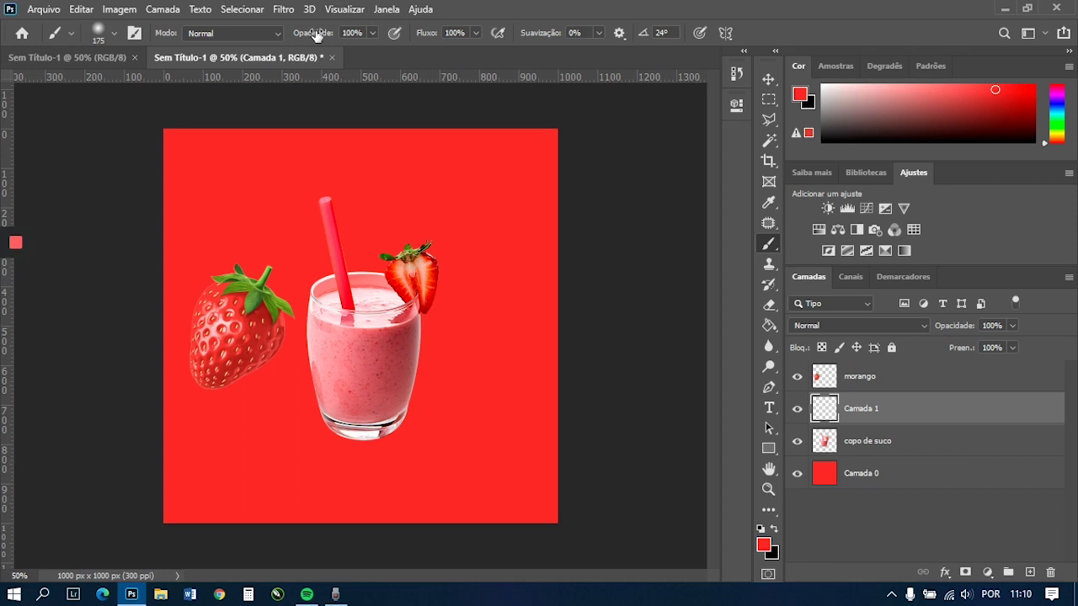
mouse_move(317, 37)
mouse_down()
mouse_move(306, 36)
mouse_move(263, 100)
mouse_move(244, 133)
mouse_move(249, 152)
mouse_up()
click(774, 529)
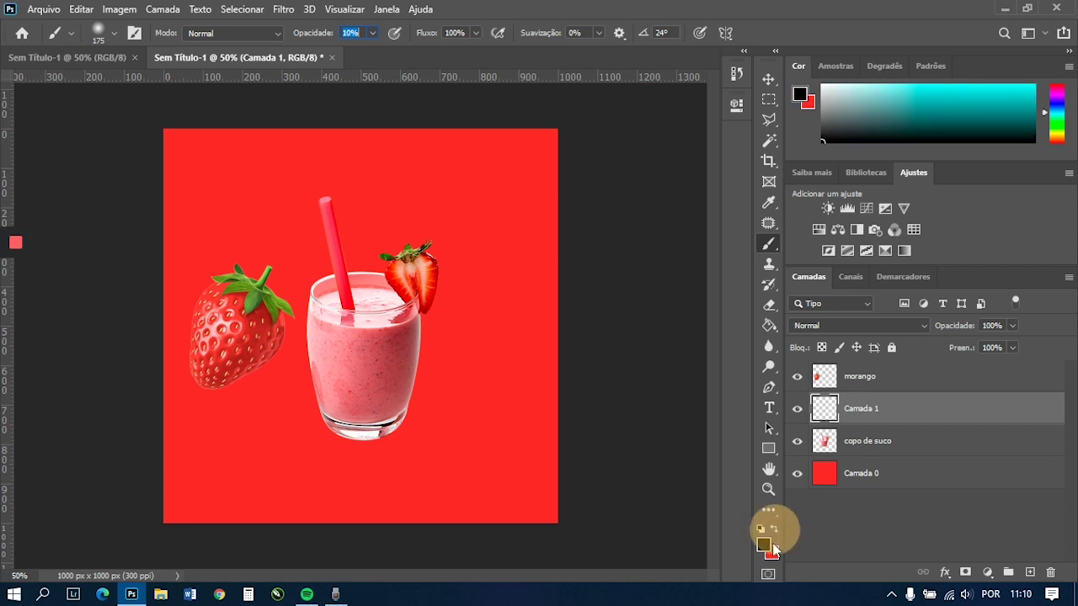
click(762, 530)
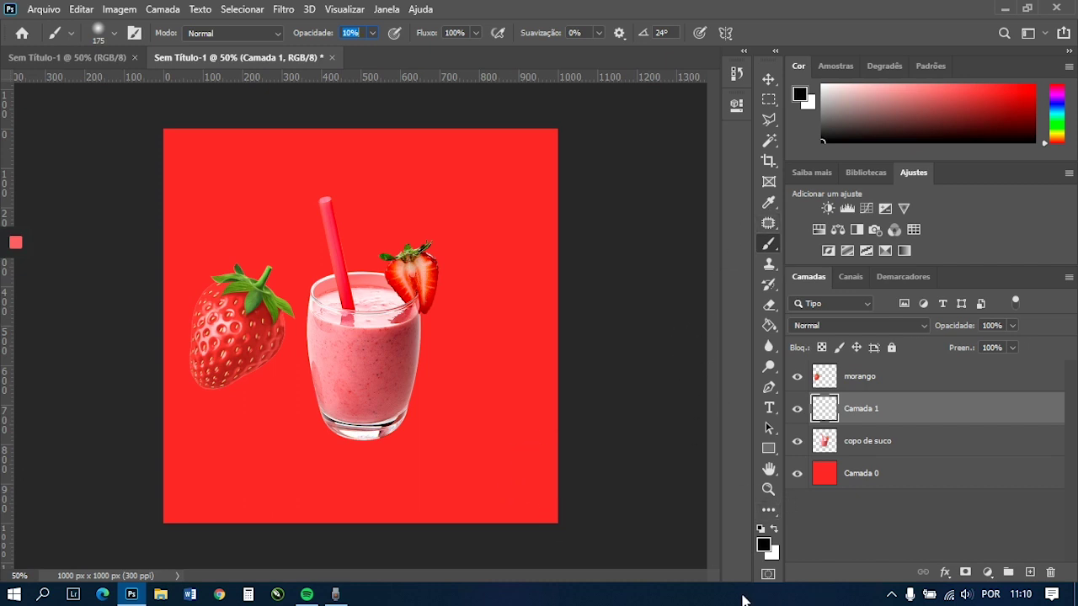
click(774, 529)
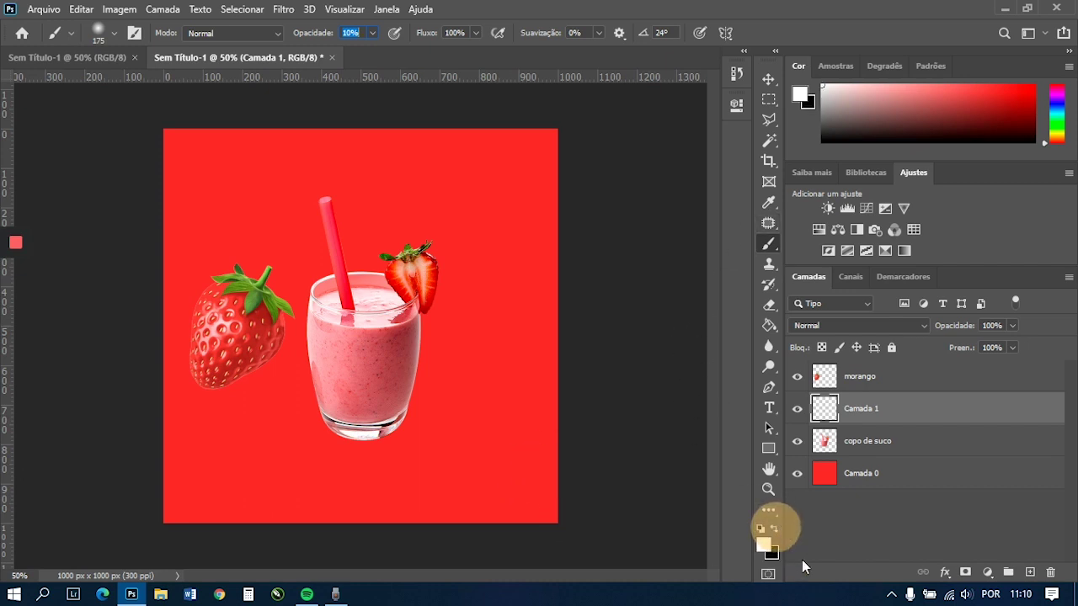
click(773, 530)
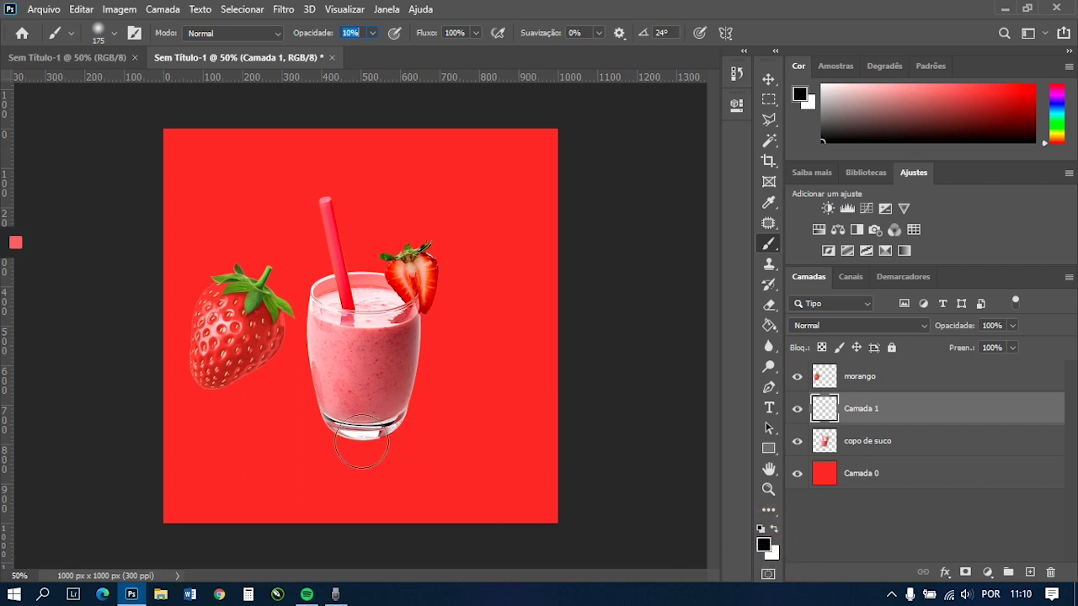
mouse_move(400, 422)
mouse_down()
mouse_move(344, 433)
mouse_move(419, 436)
mouse_move(311, 432)
mouse_move(373, 435)
mouse_move(463, 463)
mouse_up()
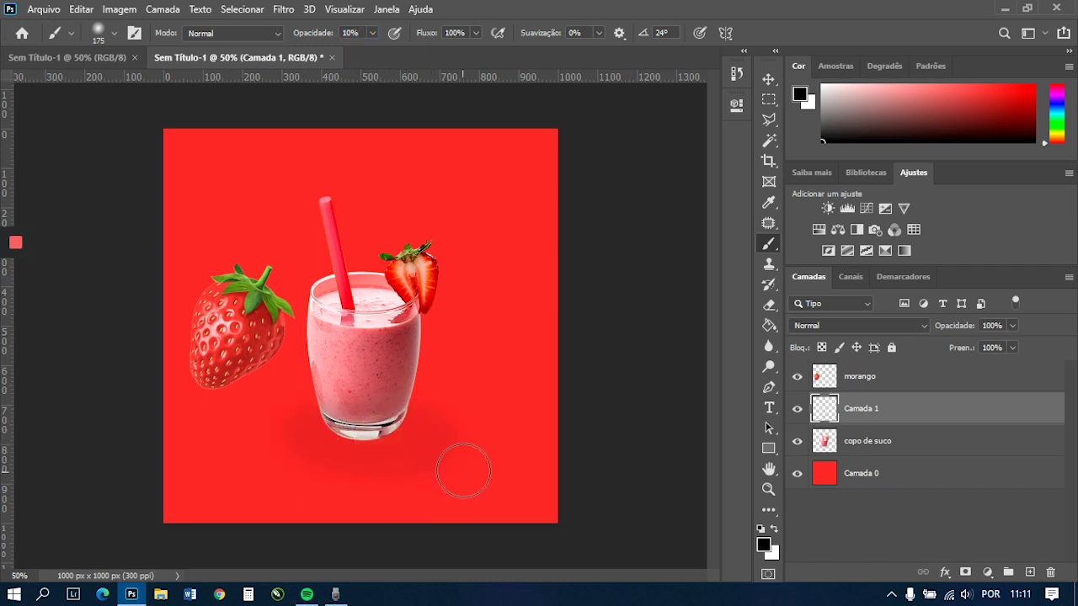
- Darken and widen the soft black shadow around the glass base with repeated brush strokes at 10% opacity on Camada 1
mouse_move(387, 440)
mouse_down()
mouse_move(325, 439)
mouse_move(428, 432)
mouse_move(330, 413)
mouse_up()
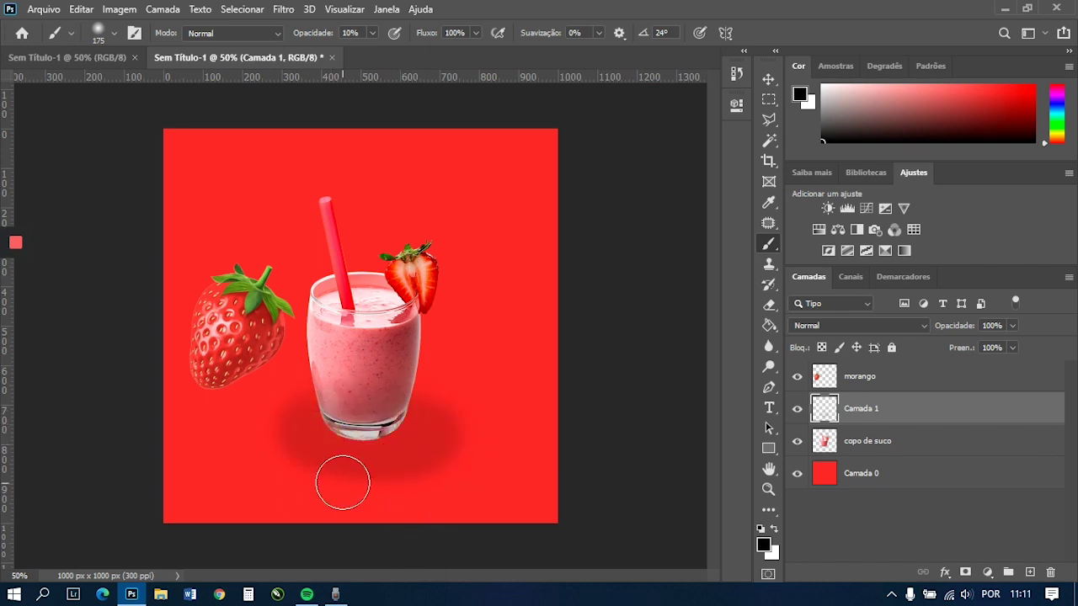
mouse_move(292, 439)
mouse_down()
mouse_move(369, 442)
mouse_move(442, 420)
mouse_move(315, 454)
mouse_move(277, 435)
mouse_move(450, 431)
mouse_move(313, 435)
mouse_up()
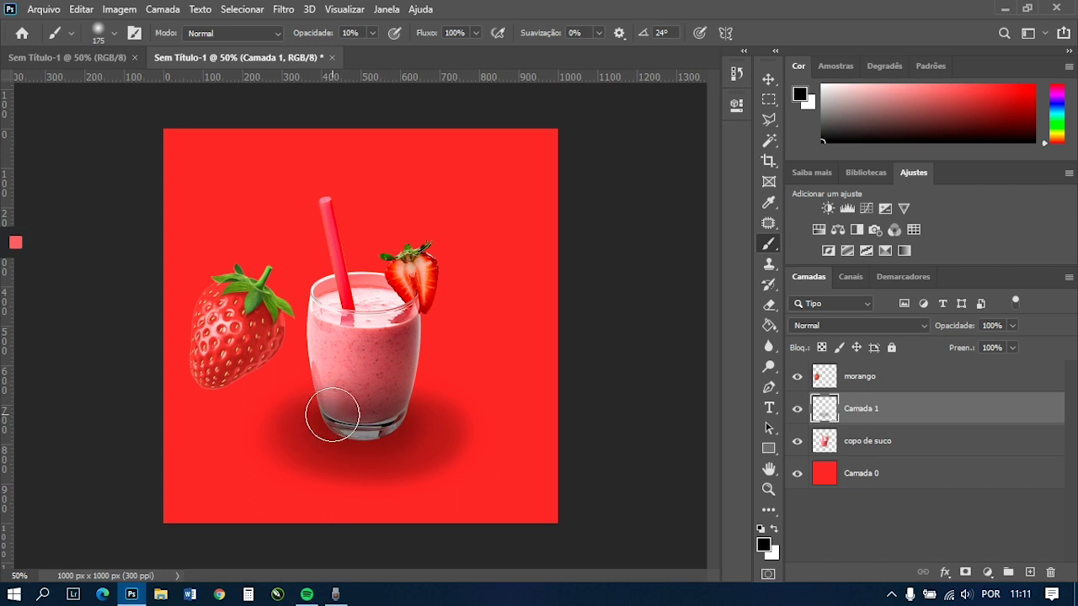
mouse_move(321, 412)
mouse_down()
mouse_move(399, 418)
mouse_move(305, 418)
mouse_move(354, 413)
mouse_move(313, 419)
mouse_move(430, 424)
mouse_up()
mouse_move(373, 397)
mouse_down()
mouse_move(334, 417)
mouse_move(411, 421)
mouse_move(373, 421)
mouse_up()
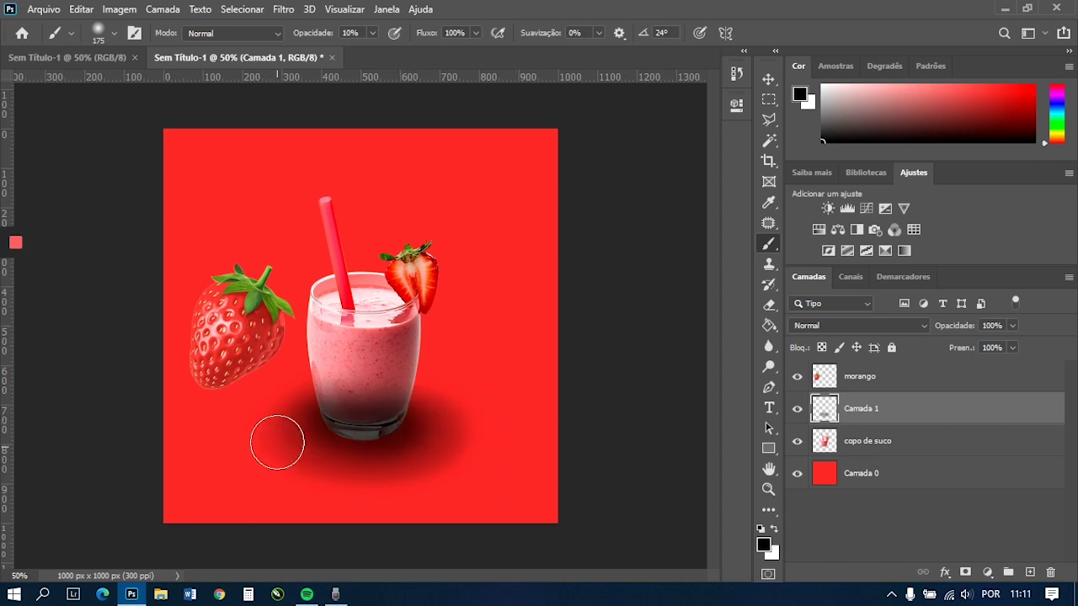
mouse_move(279, 417)
mouse_down()
mouse_move(427, 441)
mouse_move(390, 457)
mouse_move(471, 429)
mouse_move(217, 426)
mouse_move(530, 491)
mouse_up()
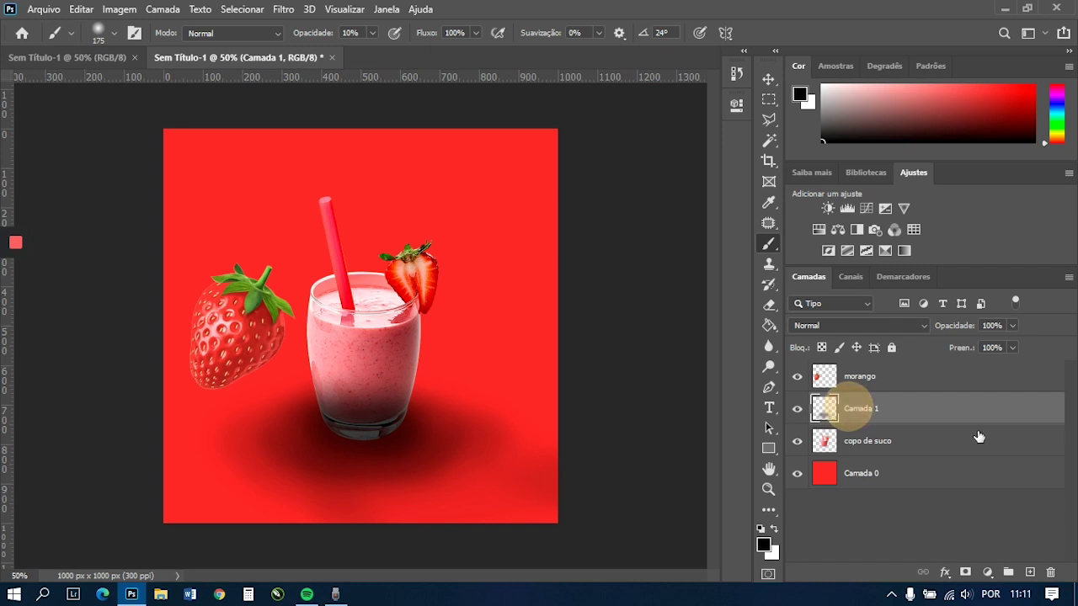
- Place the Camada 1 shadow layer beneath copo de suco and set its opacity to 61% with Normal blending
drag(911, 410, 918, 450)
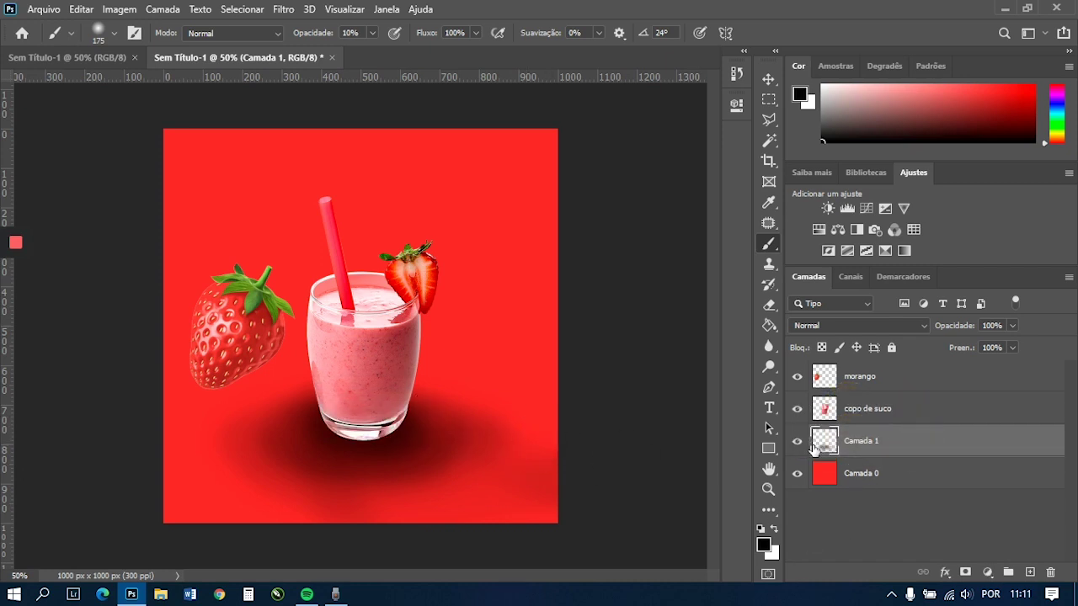
click(839, 445)
drag(953, 326, 930, 333)
drag(928, 334, 937, 333)
click(854, 327)
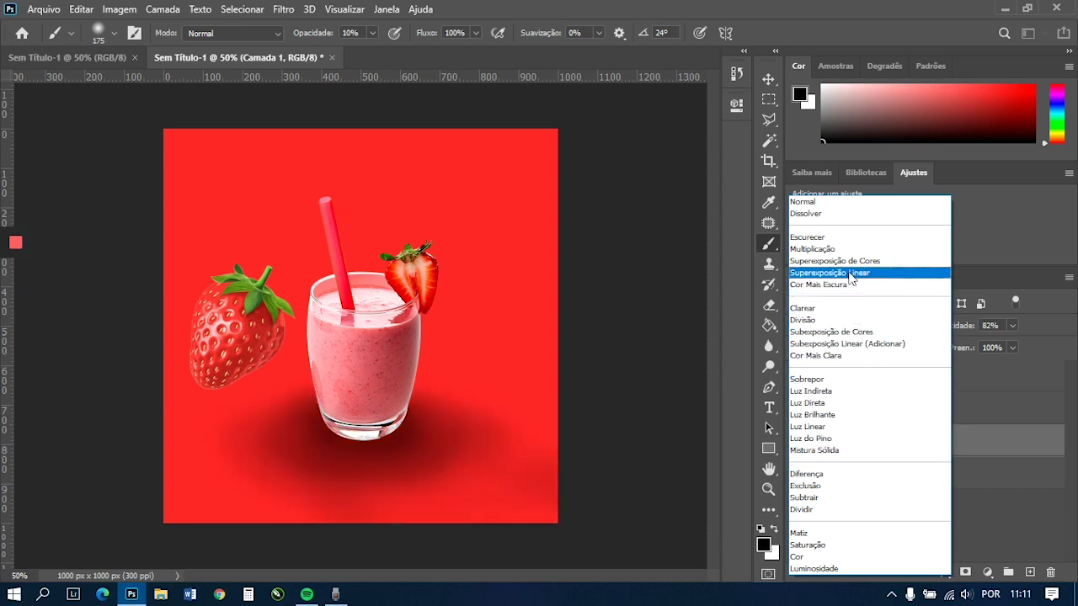
click(838, 207)
drag(945, 334, 938, 331)
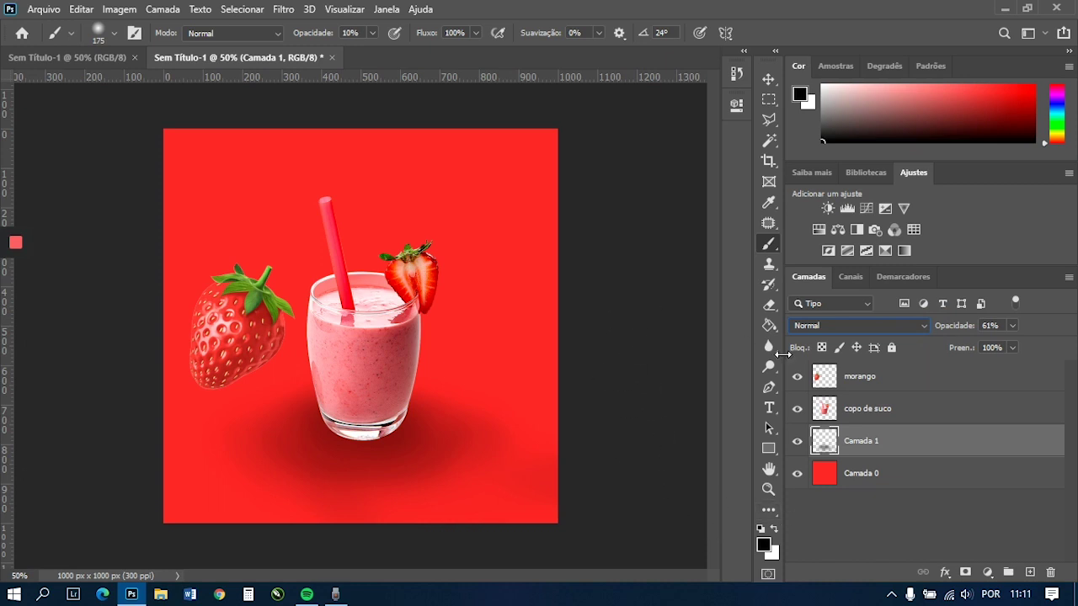
click(867, 516)
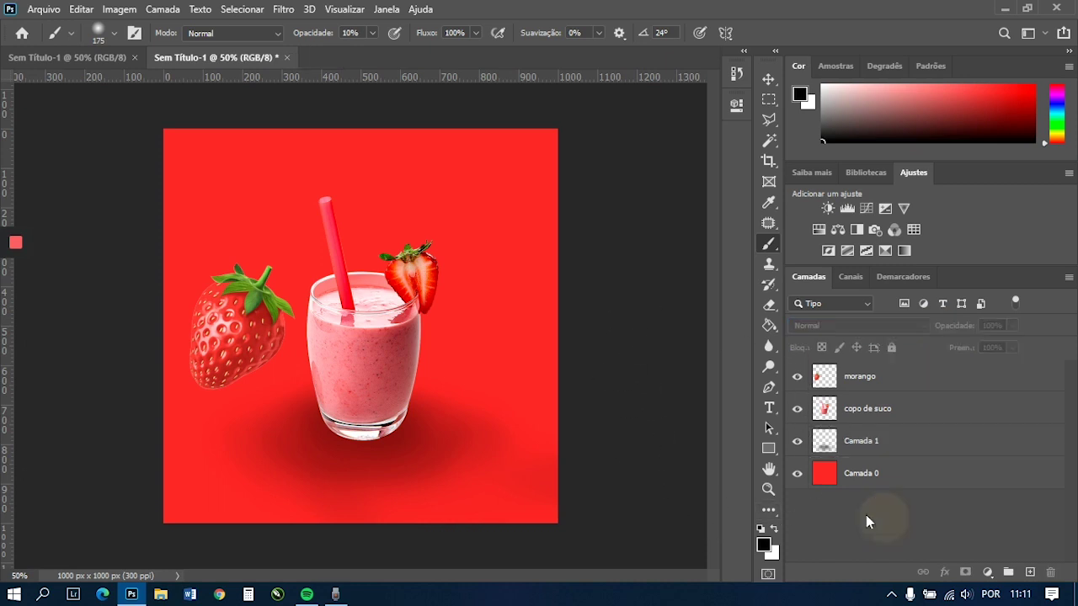
- Scale the morango strawberry to about 49% and duplicate its layer twice
click(855, 384)
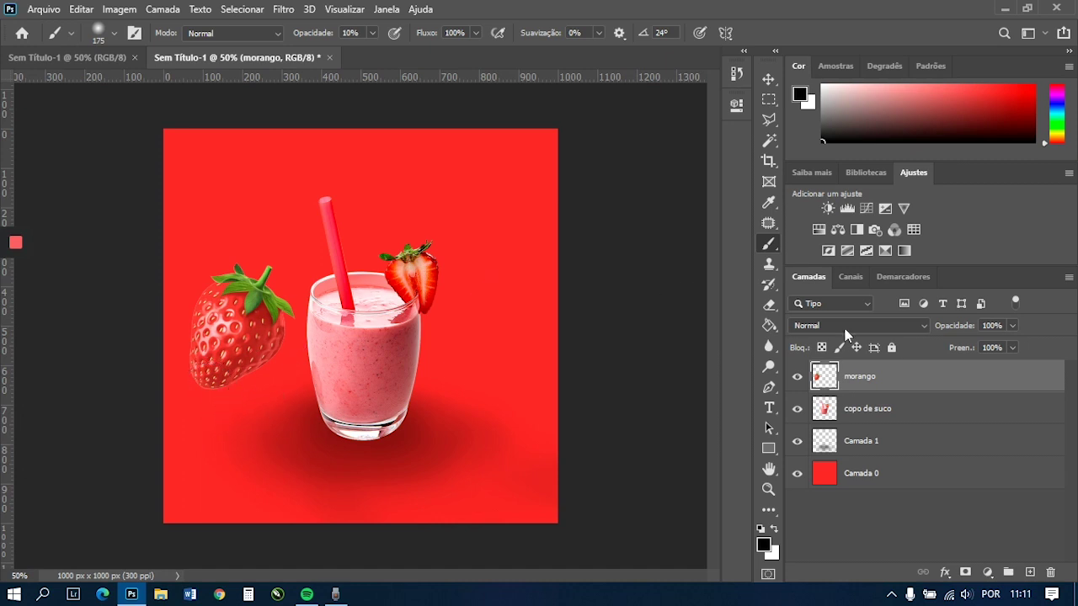
key(ctrl+t)
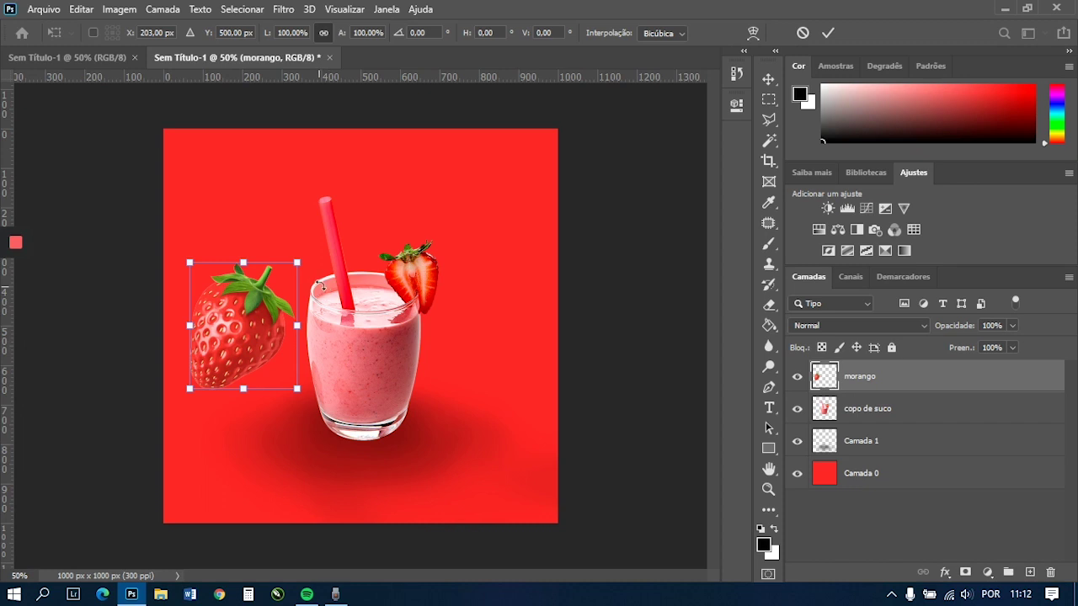
drag(297, 262, 242, 327)
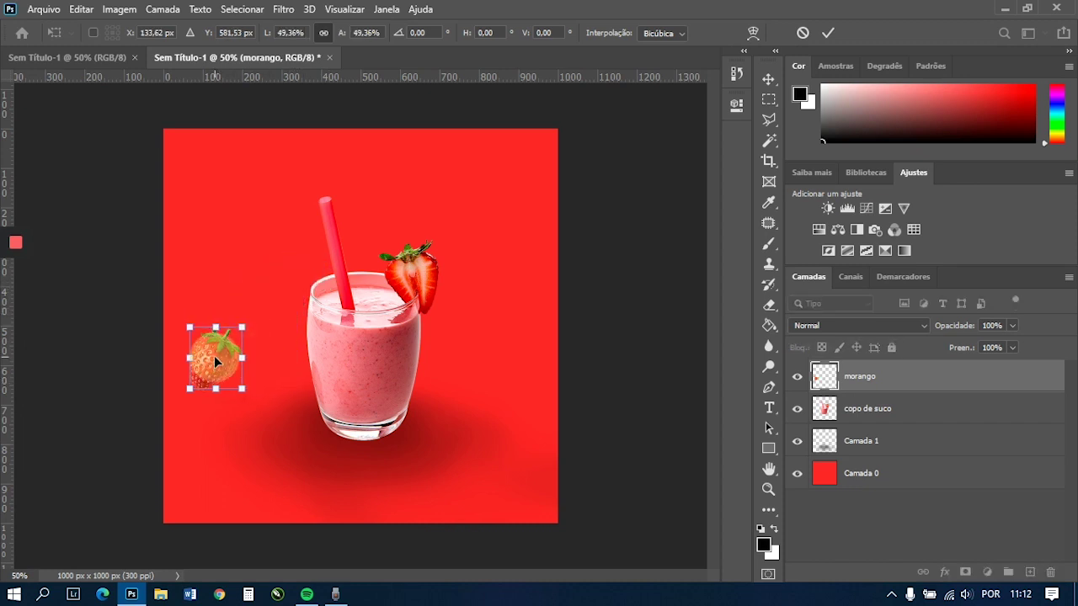
key(Return)
key(ctrl+j)
key(ctrl+j)
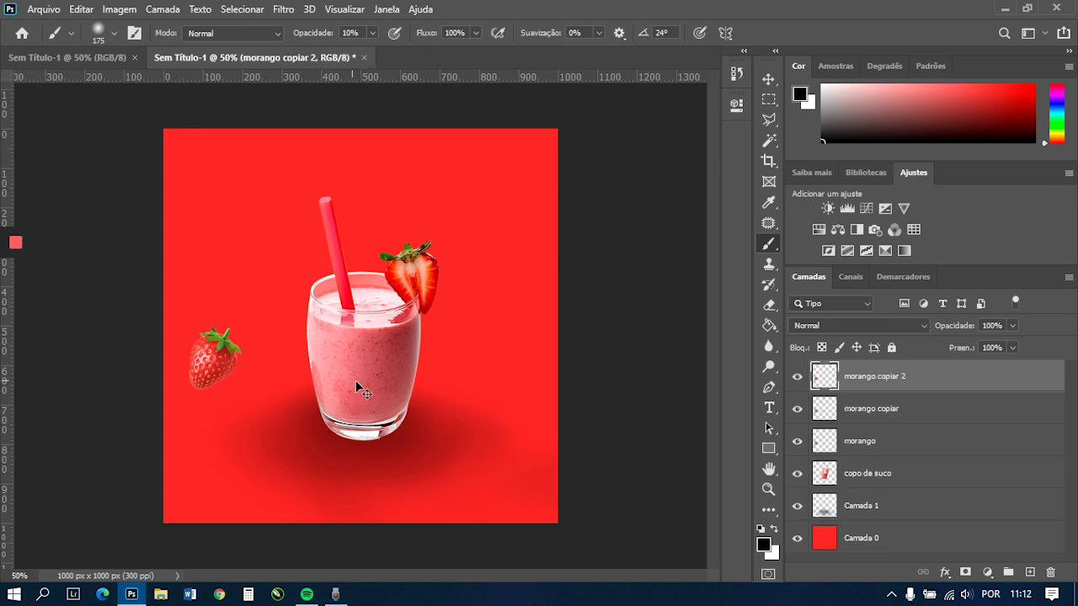
- Group the three strawberry layers and name the group morangos
click(880, 422)
click(913, 442)
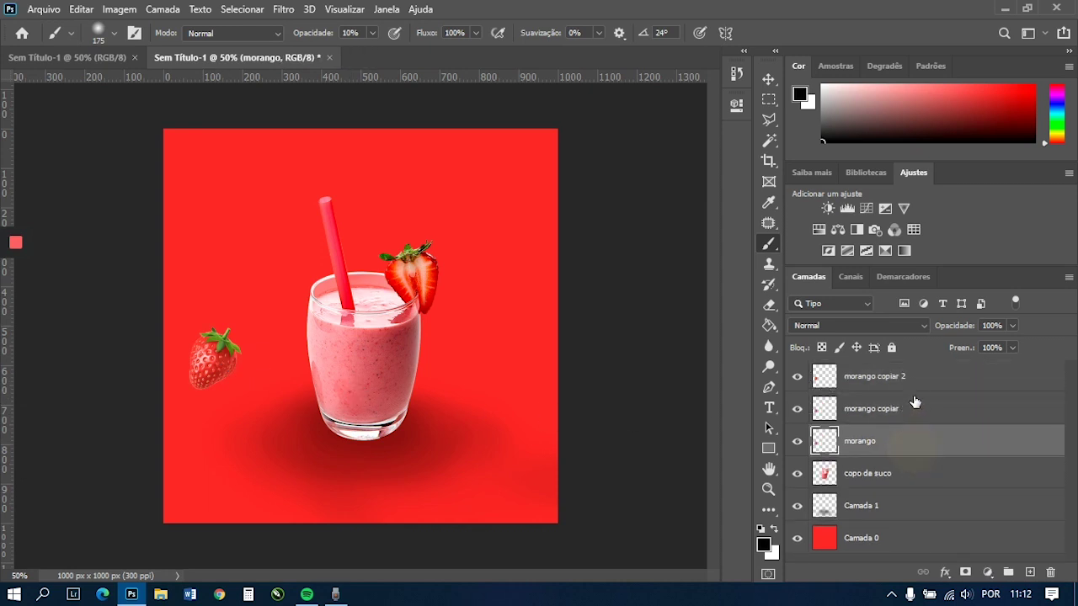
shift+click(903, 380)
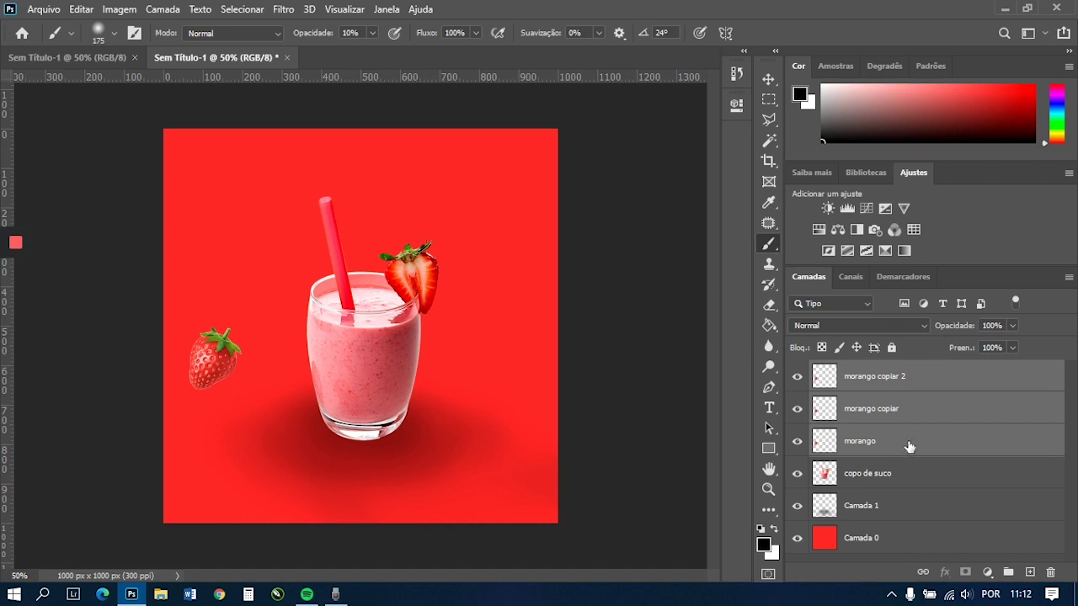
key(ctrl+g)
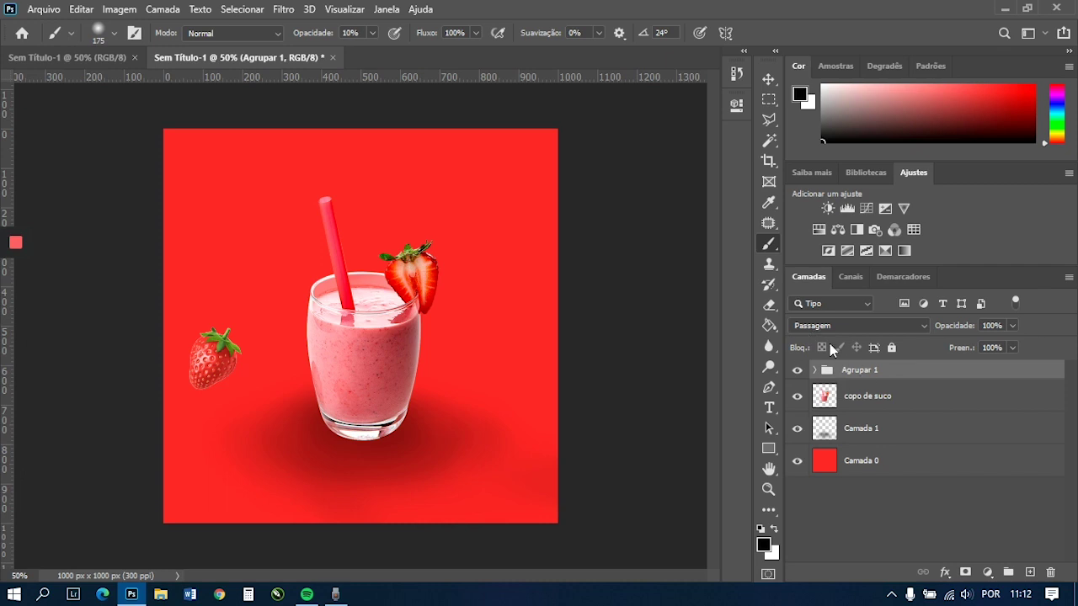
double_click(857, 371)
key(Return)
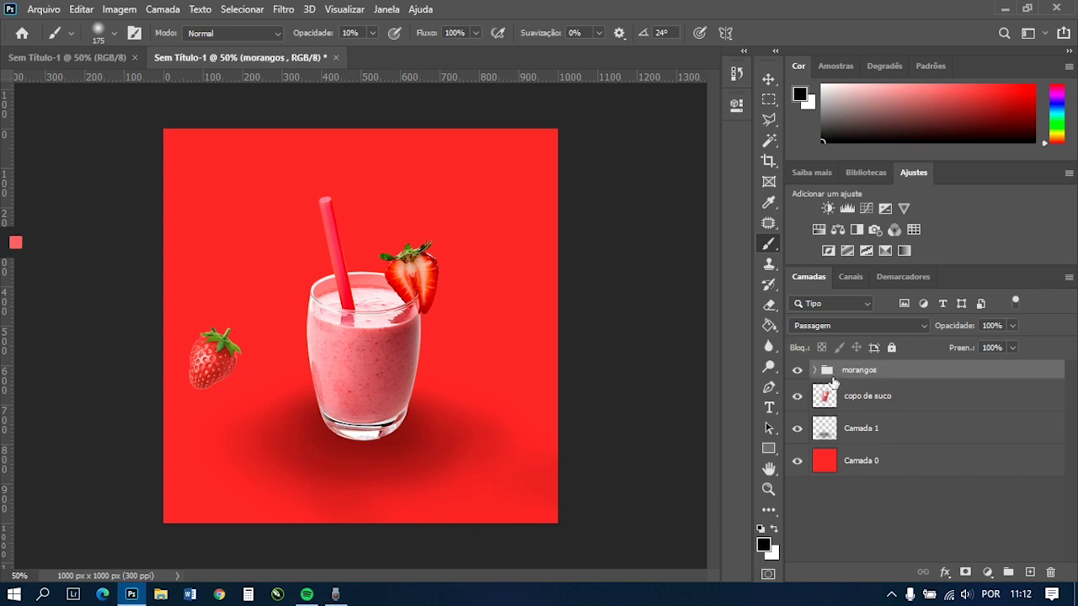
- Group the copo de suco and Camada 1 layers and name the group copo de suco
click(882, 406)
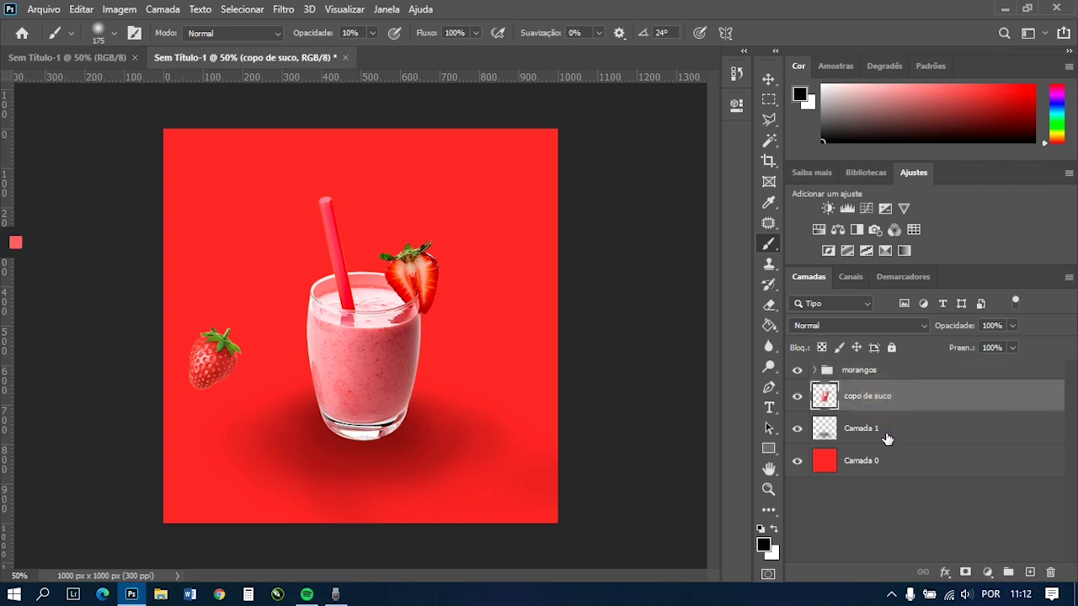
shift+click(886, 429)
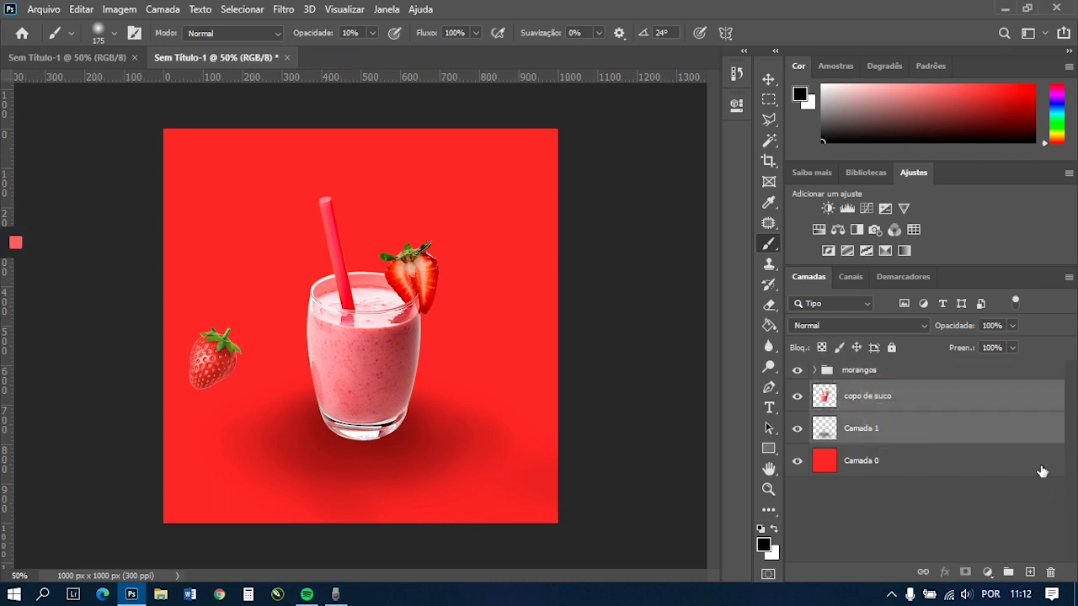
key(ctrl+g)
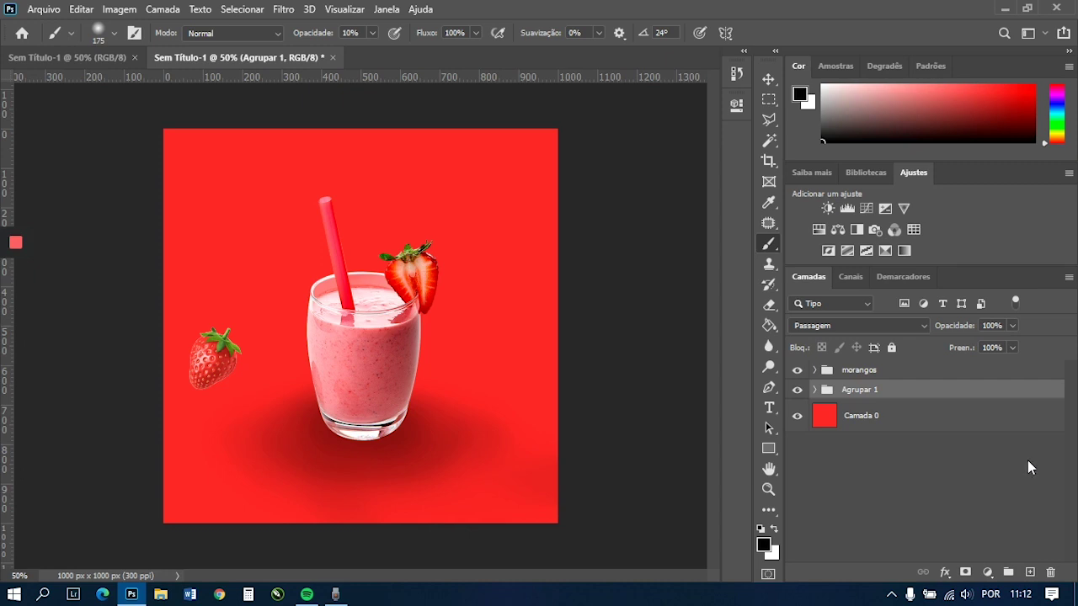
click(956, 476)
double_click(859, 390)
click(813, 389)
click(813, 389)
- Expand the morangos group and move morango copiar 2 onto the glass rim and morango copiar above the original strawberry
click(818, 371)
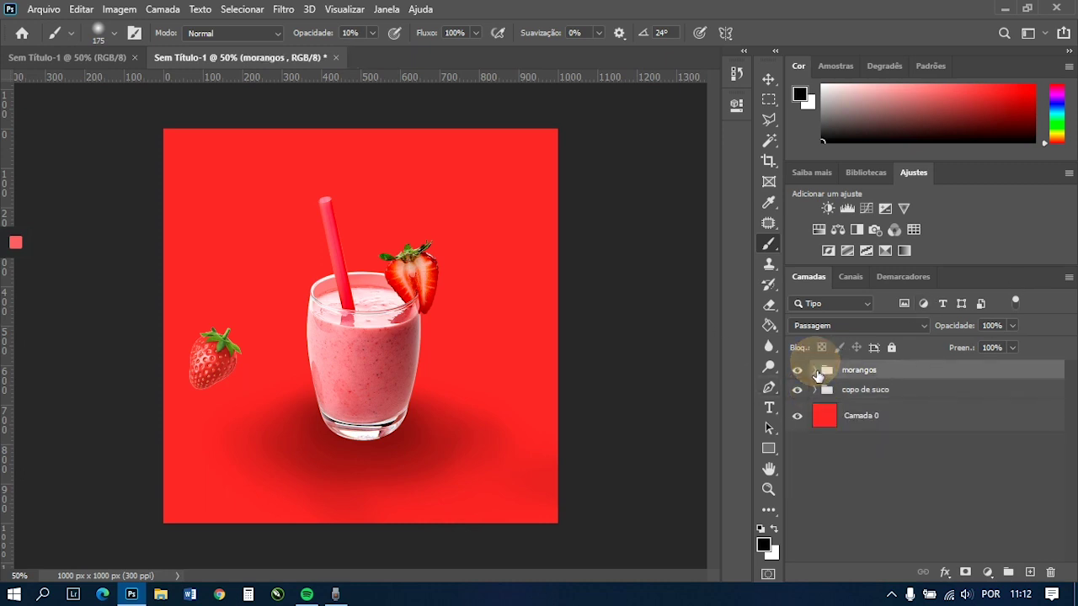
click(814, 371)
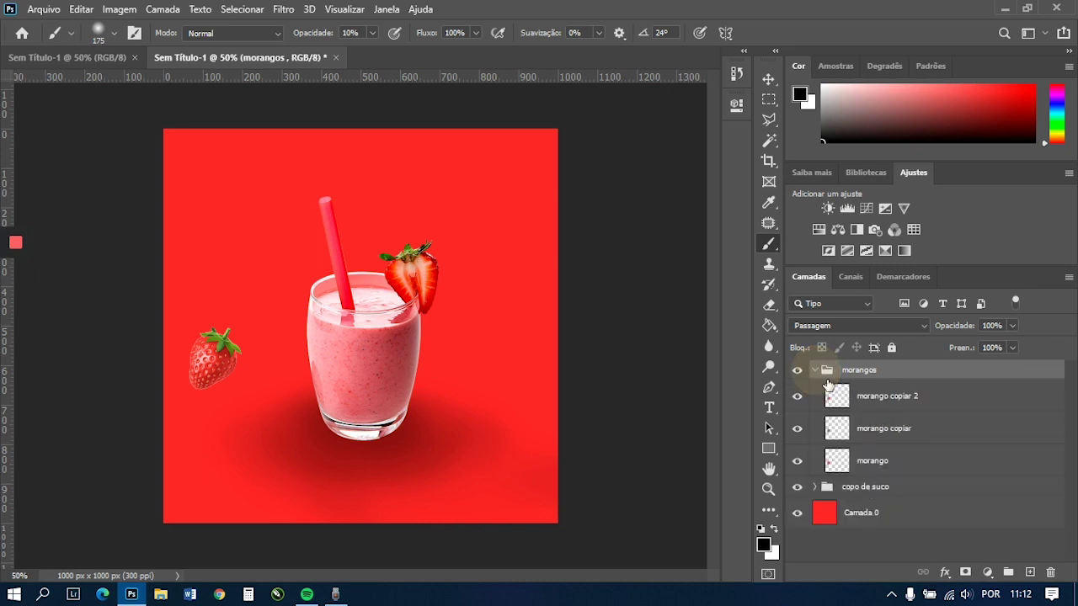
click(871, 459)
click(879, 396)
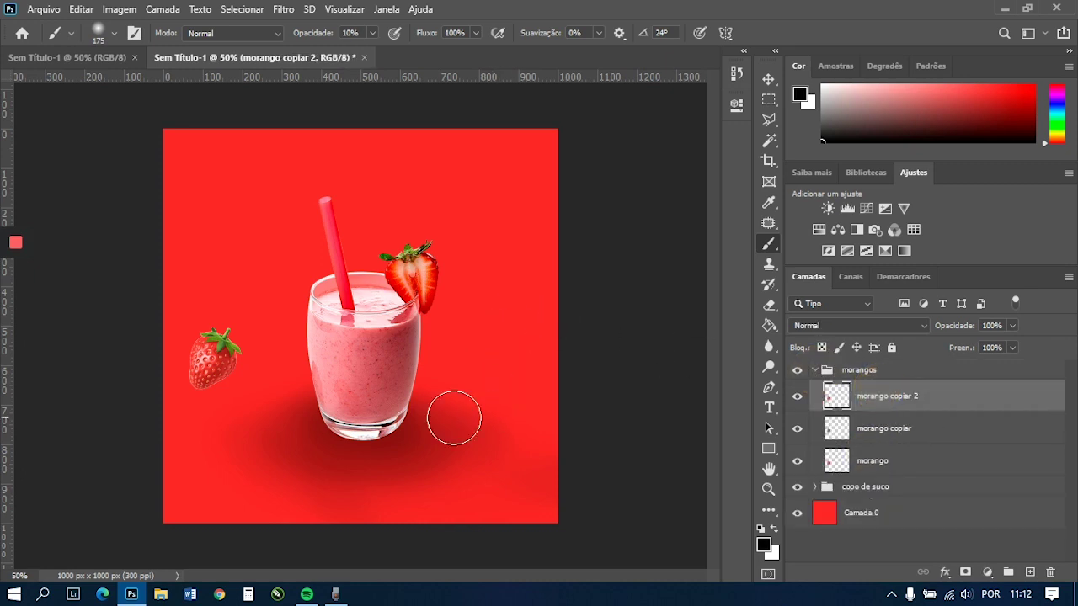
click(768, 79)
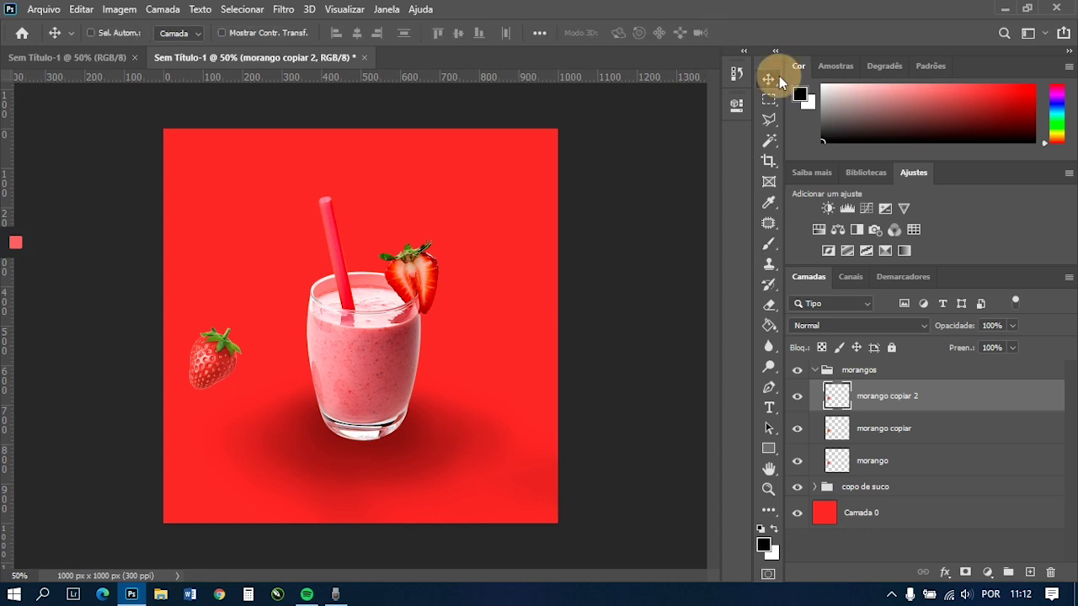
drag(260, 373, 428, 283)
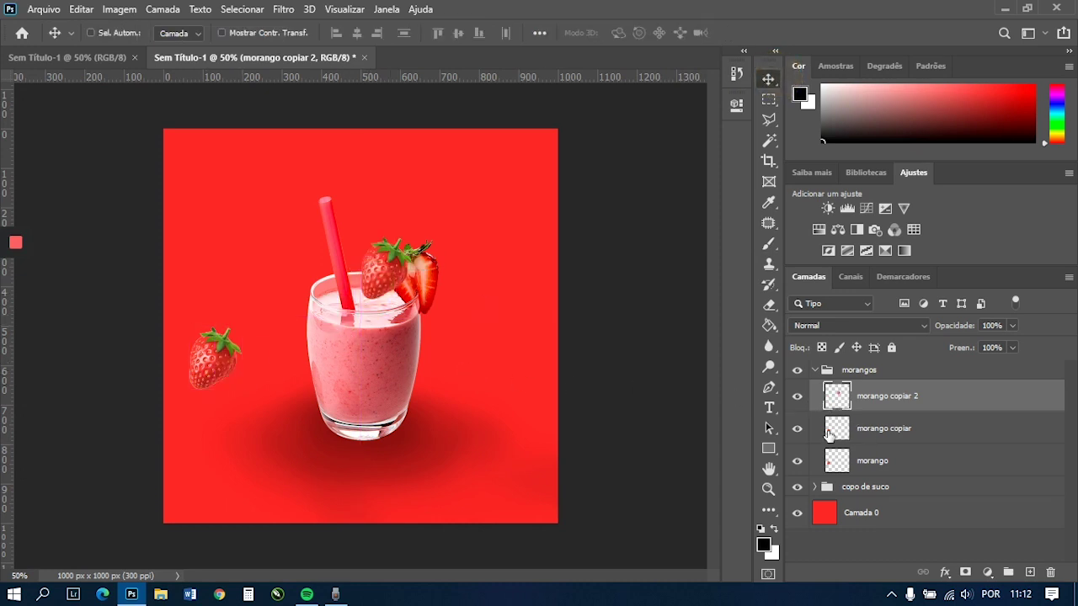
click(828, 433)
drag(354, 384, 385, 282)
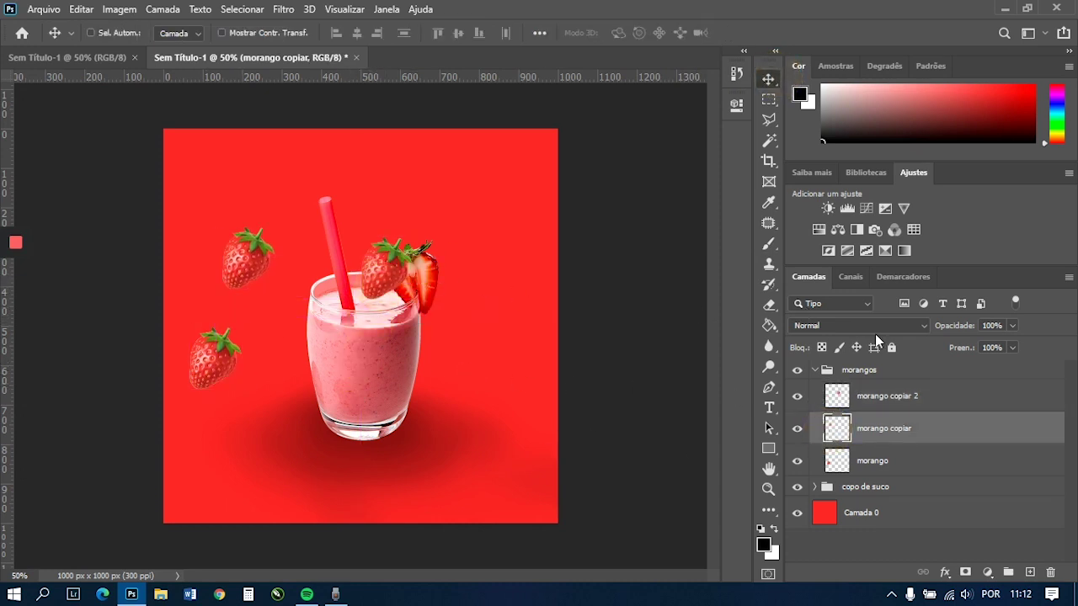
- Duplicate the strawberry on the glass rim and move the copy over the top of the straw
click(884, 410)
key(ctrl+j)
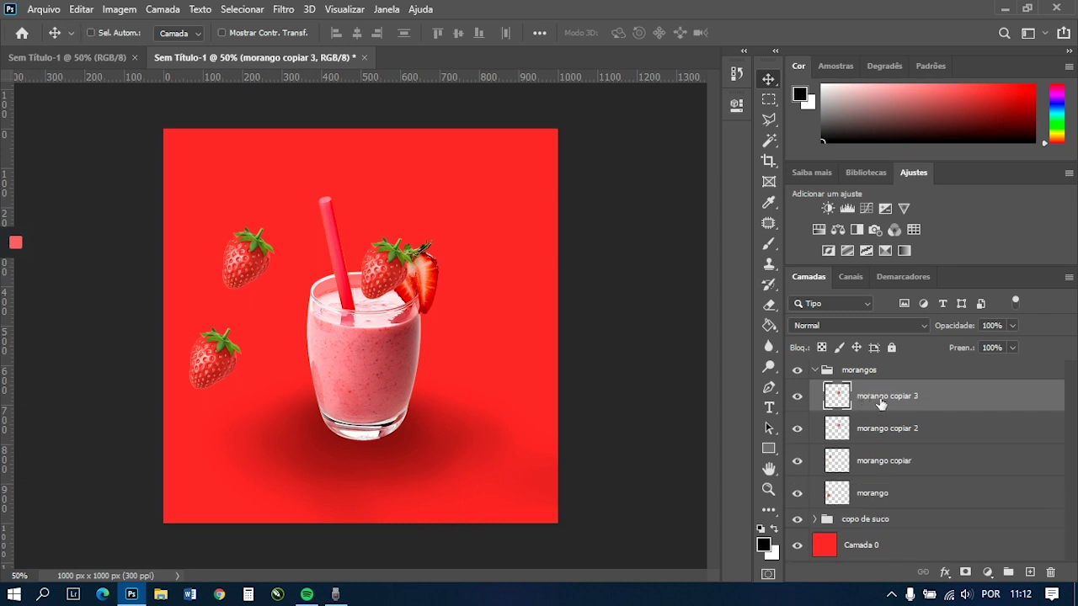
drag(580, 385, 534, 328)
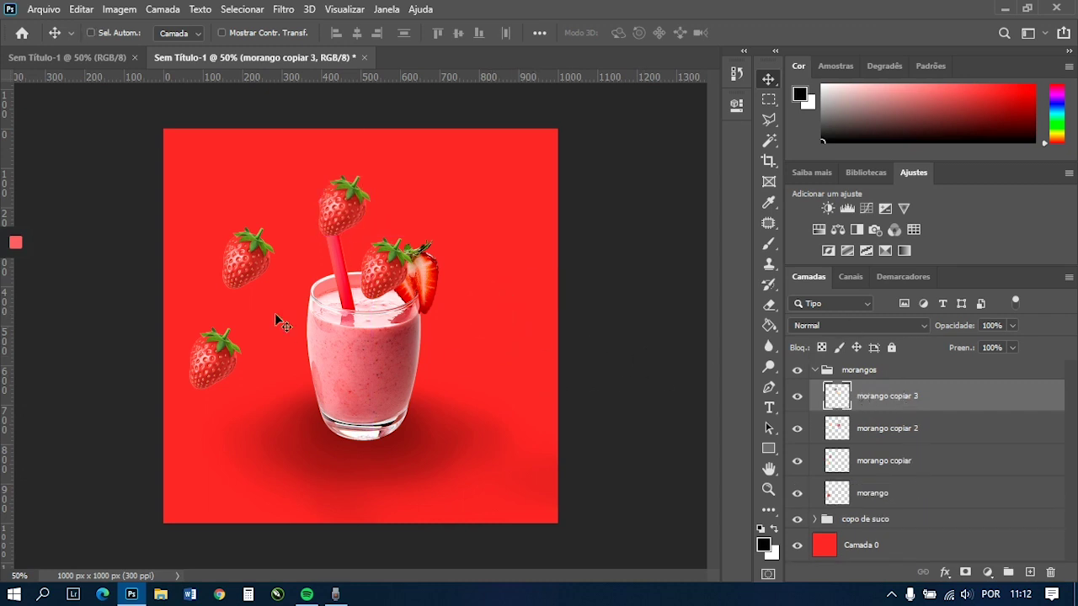
- Enlarge and rotate the morango copiar 3 strawberry and place it partly beyond the canvas's upper-right edge
key(ctrl)
key(ctrl+t)
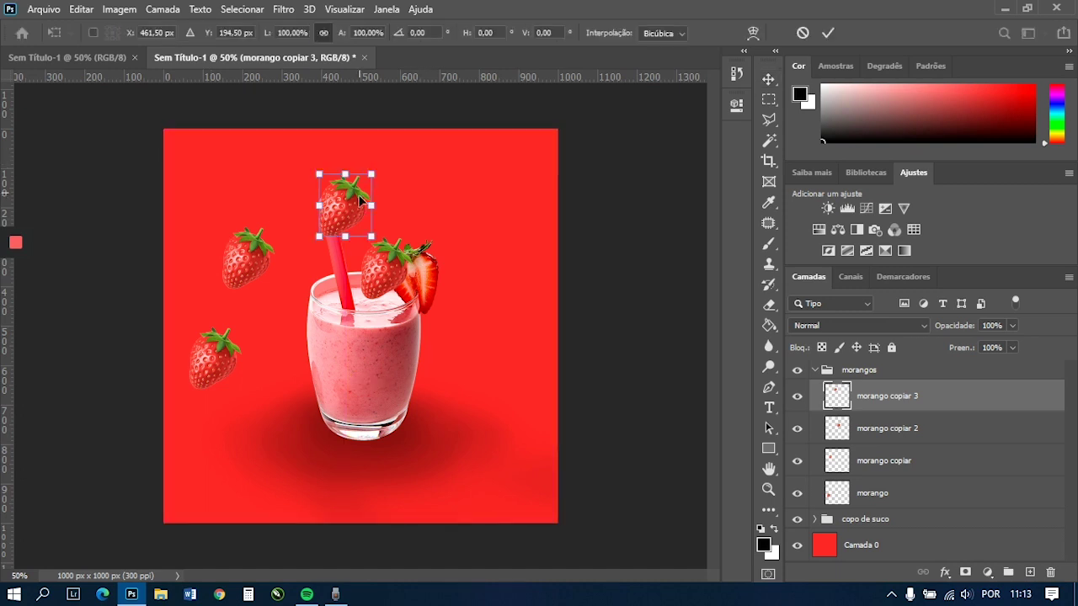
drag(313, 240, 204, 361)
drag(349, 263, 517, 209)
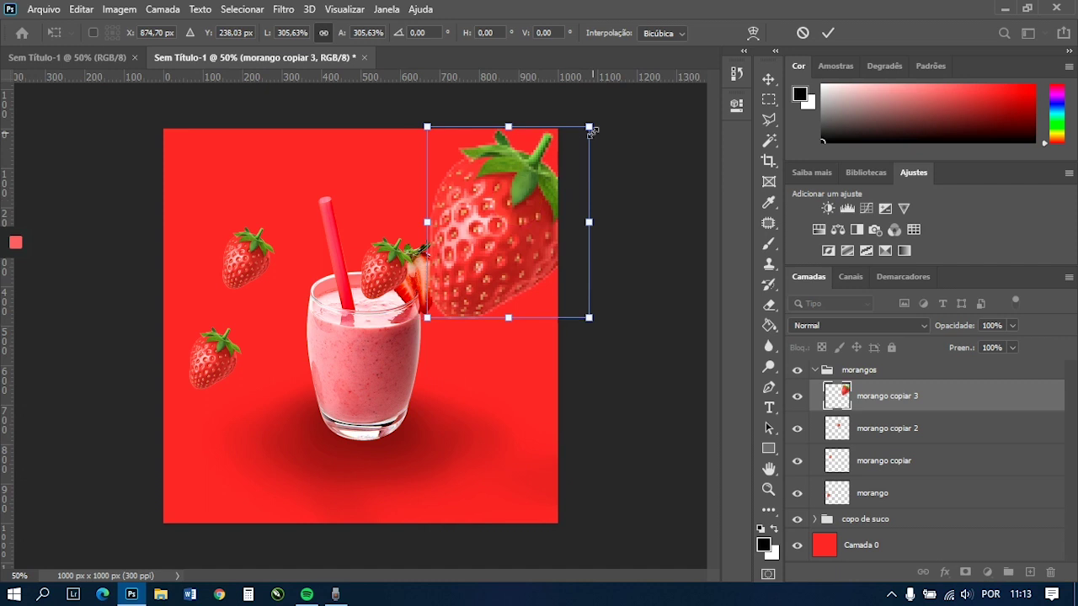
drag(519, 362, 691, 281)
drag(589, 240, 603, 240)
drag(680, 166, 613, 185)
mouse_move(494, 209)
mouse_down()
mouse_move(495, 193)
mouse_move(508, 195)
mouse_up()
key(Return)
- Enlarge the morango copiar 2 strawberry and place it in the canvas's lower-right area beside the glass
click(884, 430)
key(ctrl+t)
drag(409, 286, 511, 412)
key(Return)
- Scale morango copiar to about 409%, rotate it about 41° and move it partly beyond the canvas's upper-left corner
click(914, 470)
click(253, 278)
key(ctrl+t)
drag(275, 292, 362, 498)
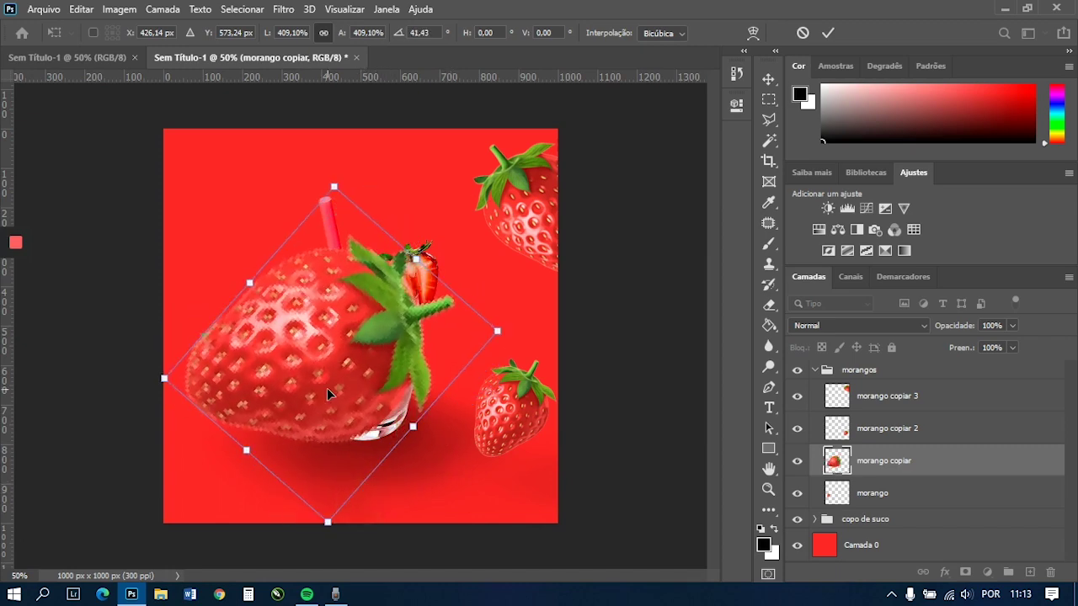
key(Return)
drag(404, 392, 249, 266)
- Move the morango strawberry to the canvas's lower-left area, scale it to about 161% and rotate it about -55°
click(921, 493)
drag(325, 379, 340, 453)
key(ctrl+t)
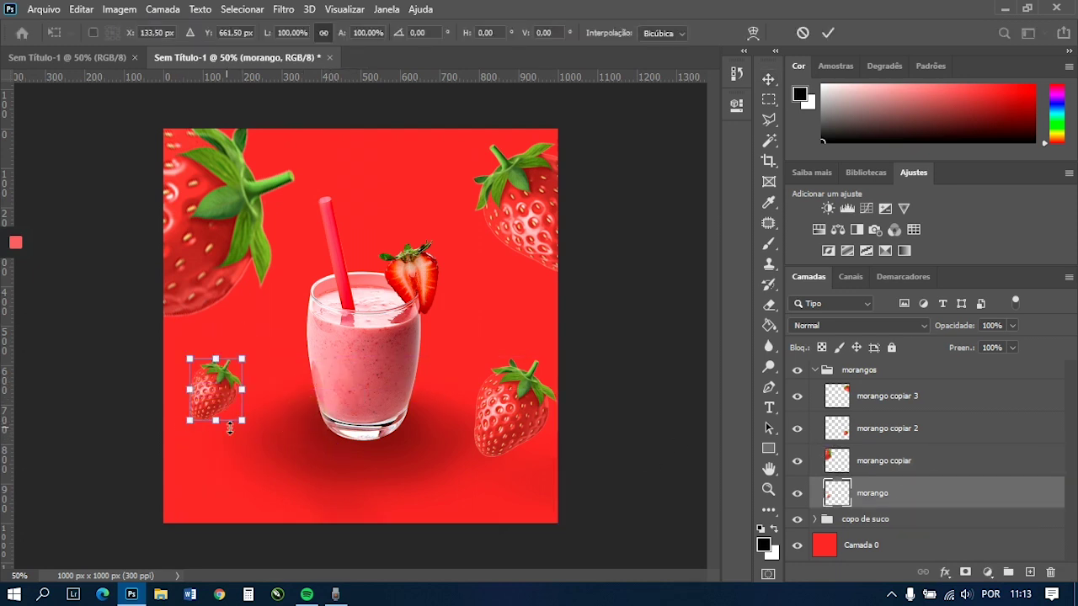
drag(244, 424, 276, 462)
mouse_move(247, 385)
mouse_down()
mouse_move(233, 401)
mouse_move(244, 400)
mouse_up()
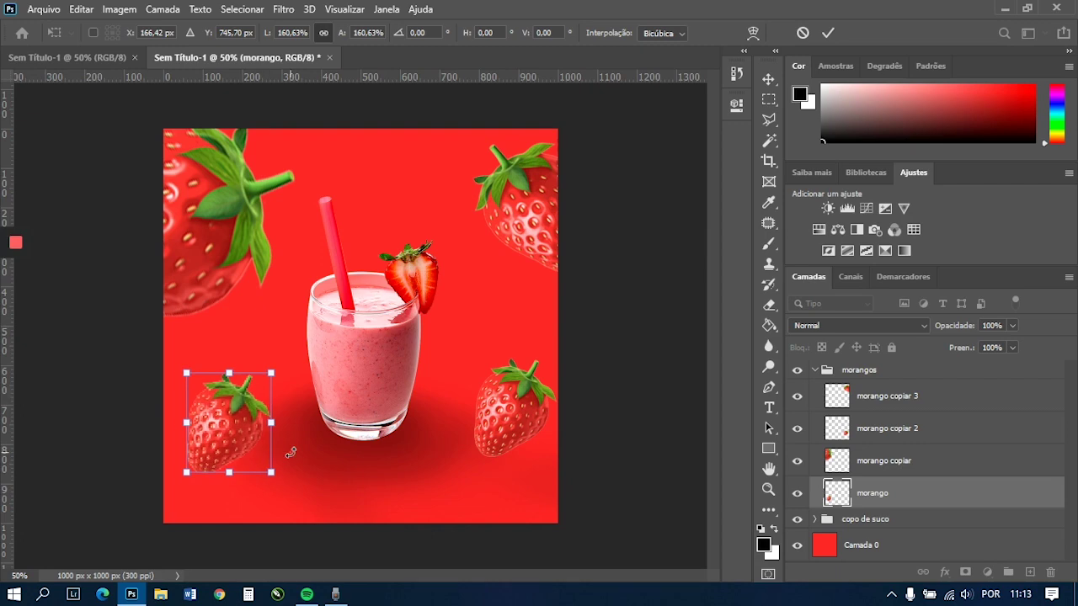
drag(308, 488, 330, 393)
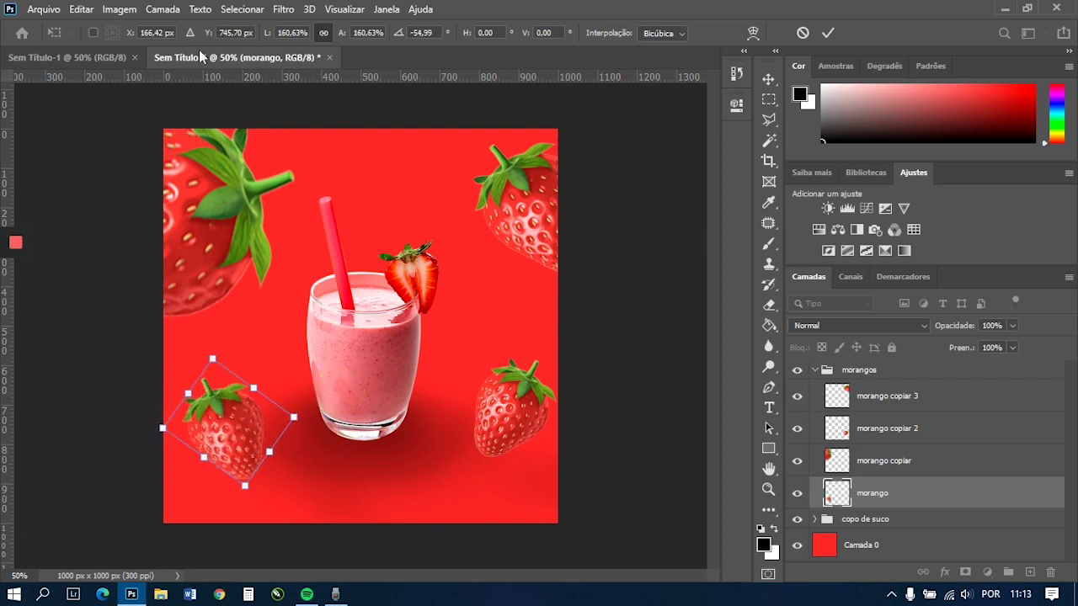
click(125, 7)
mouse_move(101, 8)
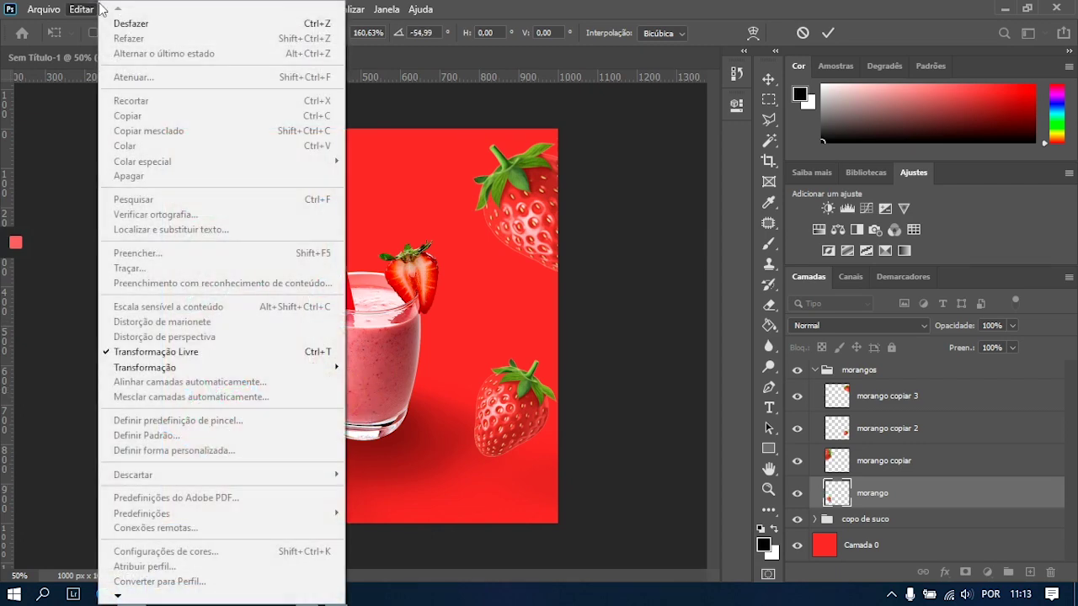
click(436, 475)
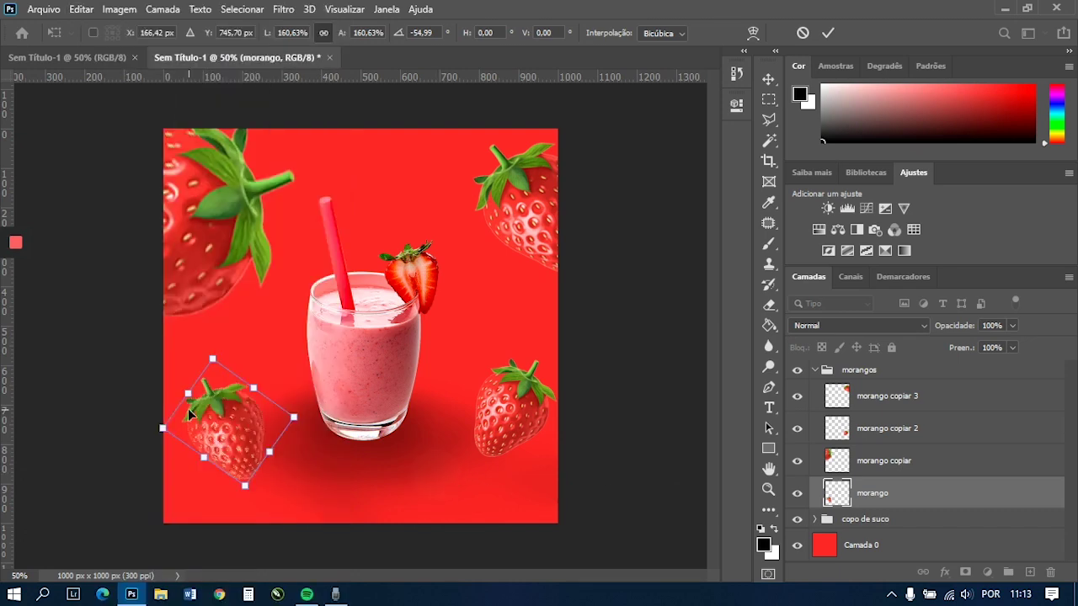
- Flip the morango strawberry horizontally and move it between the glass and the strawberry in the canvas's lower-right area
double_click(188, 409)
click(114, 12)
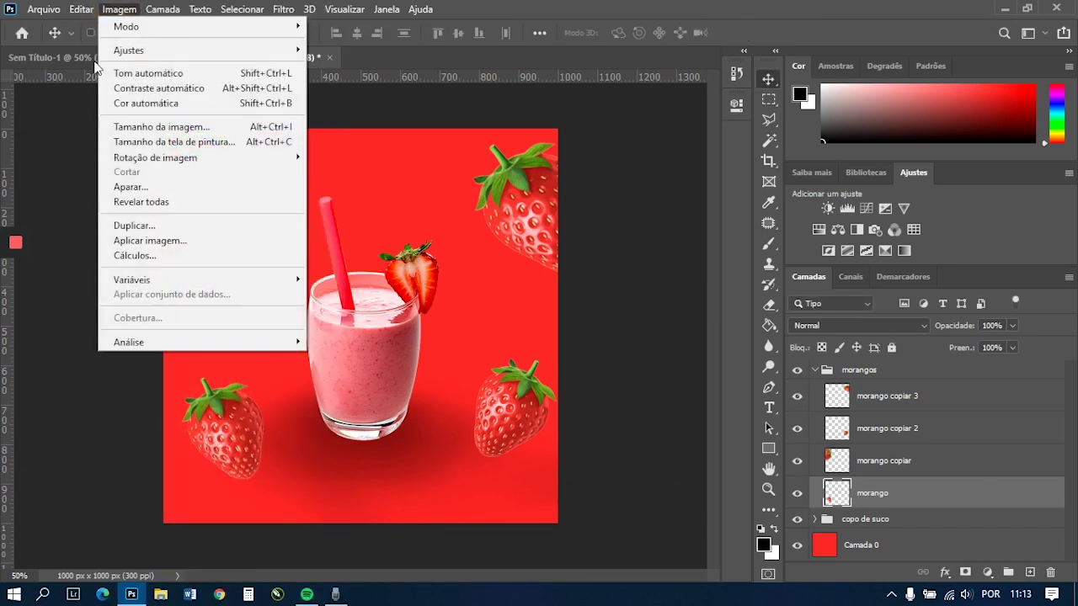
mouse_move(81, 9)
mouse_move(207, 366)
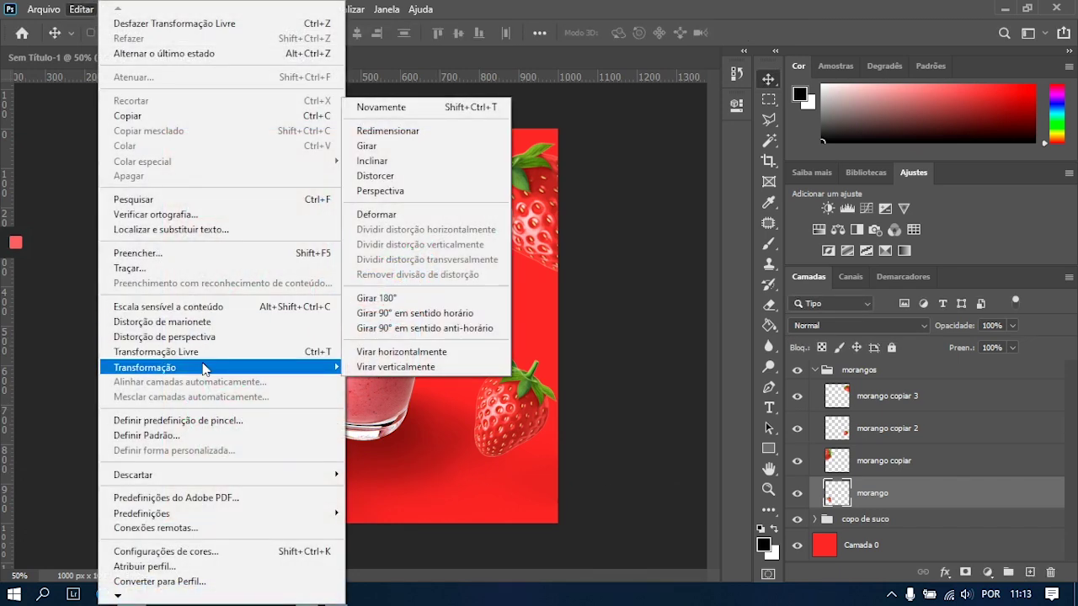
click(408, 354)
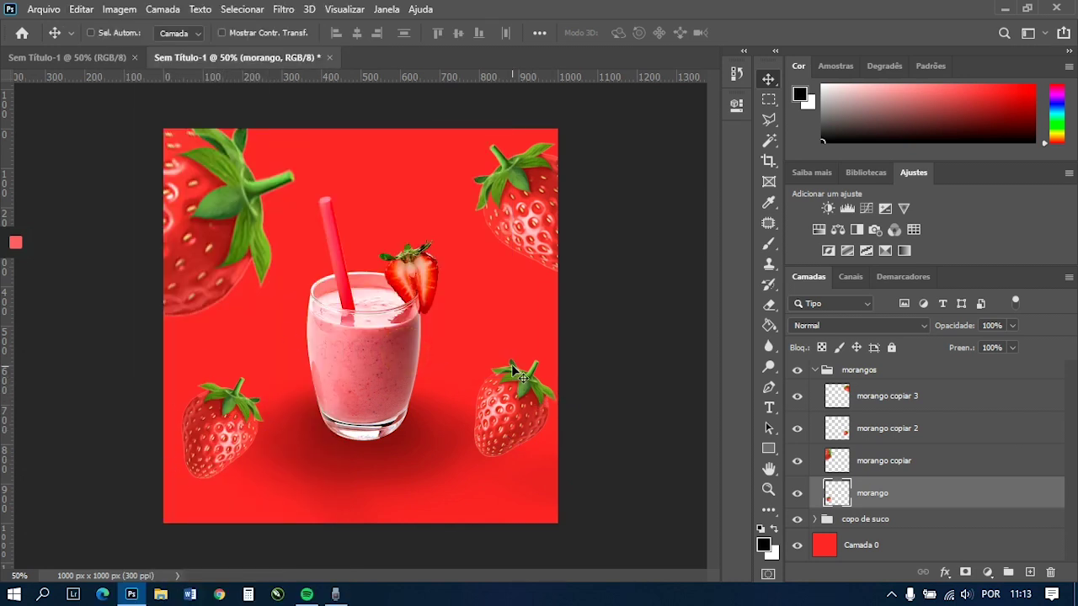
drag(233, 449, 441, 406)
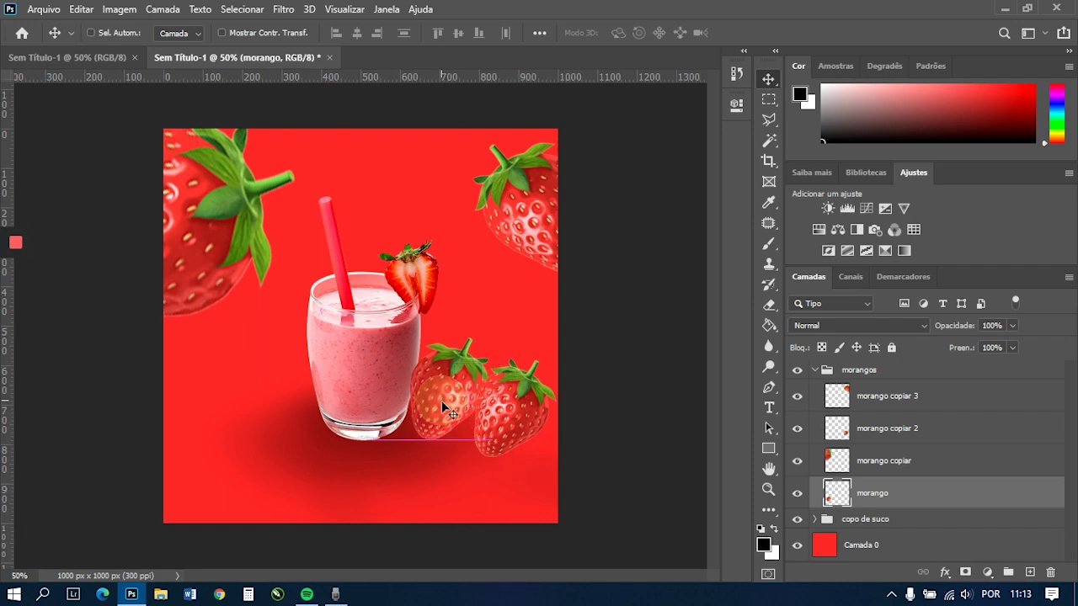
- Flip the morango strawberry vertically and move it back to the canvas's lower-left area
click(81, 9)
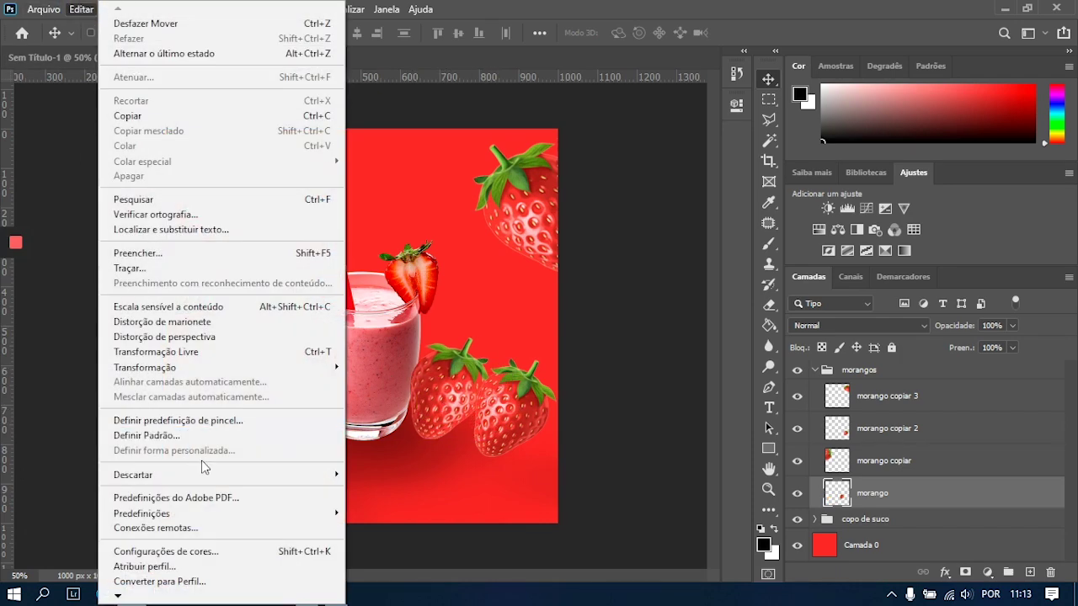
mouse_move(236, 368)
click(399, 370)
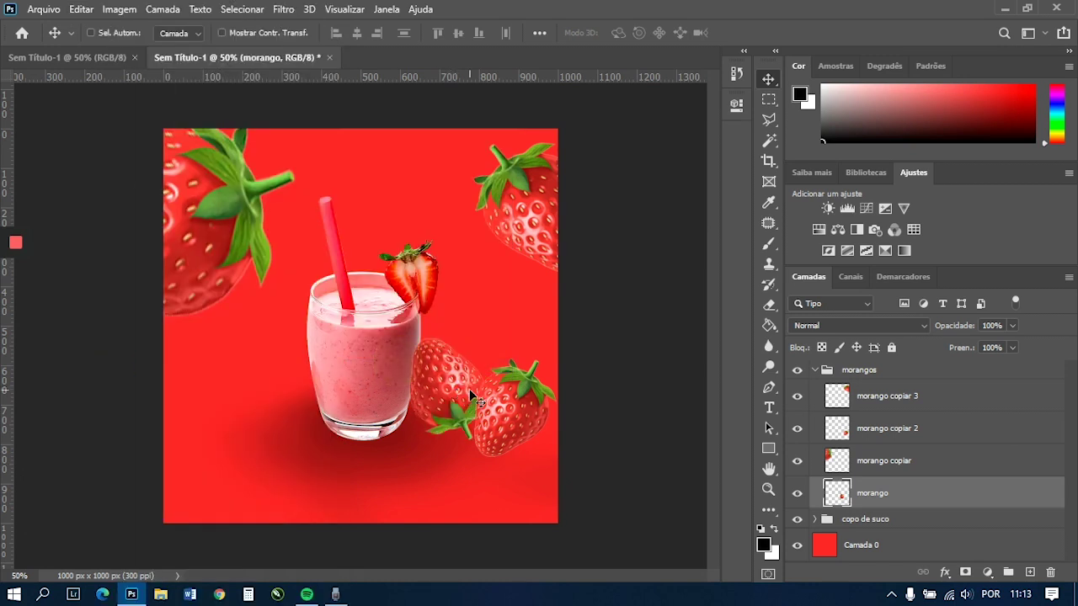
drag(466, 383, 229, 421)
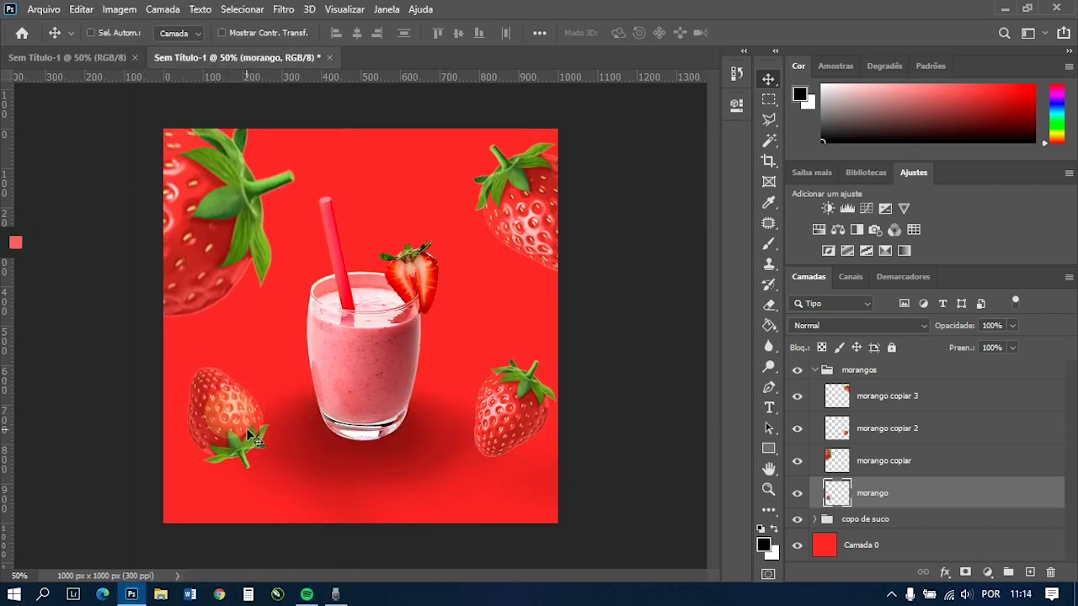
- Rotate the flipped morango strawberry about -157° so its leaves point up
key(ctrl+t)
drag(301, 456, 176, 358)
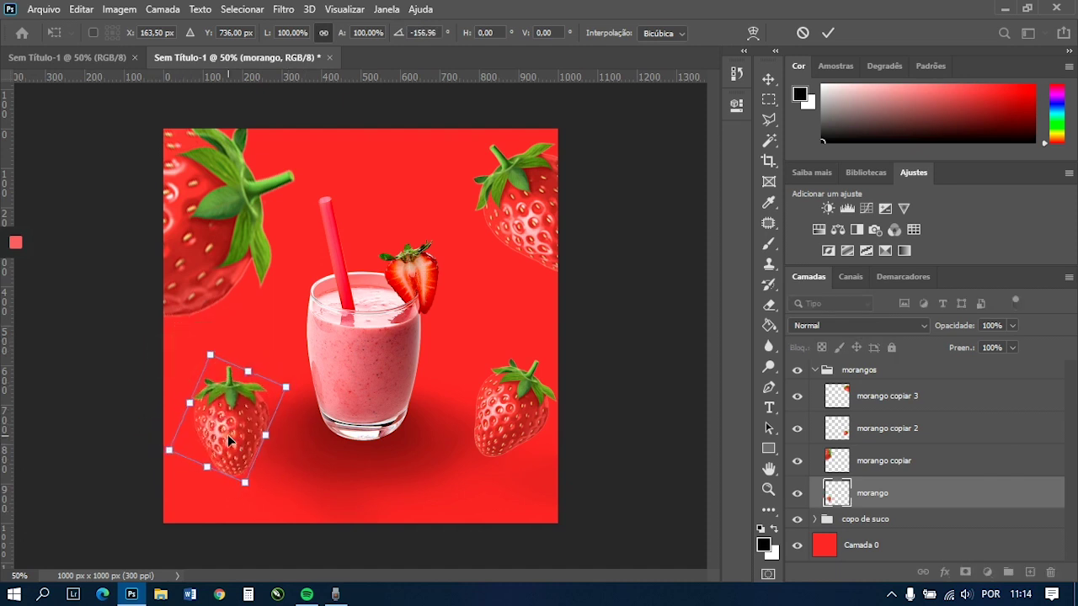
double_click(228, 434)
- Scale the morango strawberry to about 74%, rotate it about -24° and place it below and left of the glass
key(ctrl+t)
drag(269, 360, 250, 392)
mouse_move(223, 435)
mouse_down()
mouse_move(195, 428)
mouse_move(207, 449)
mouse_up()
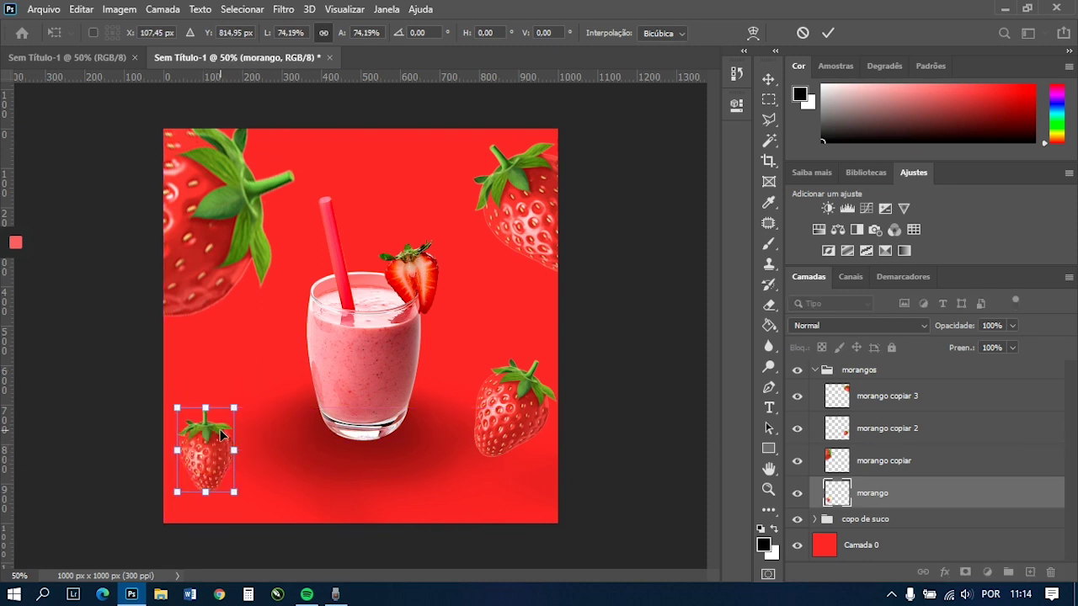
drag(249, 398, 218, 354)
drag(224, 448, 282, 481)
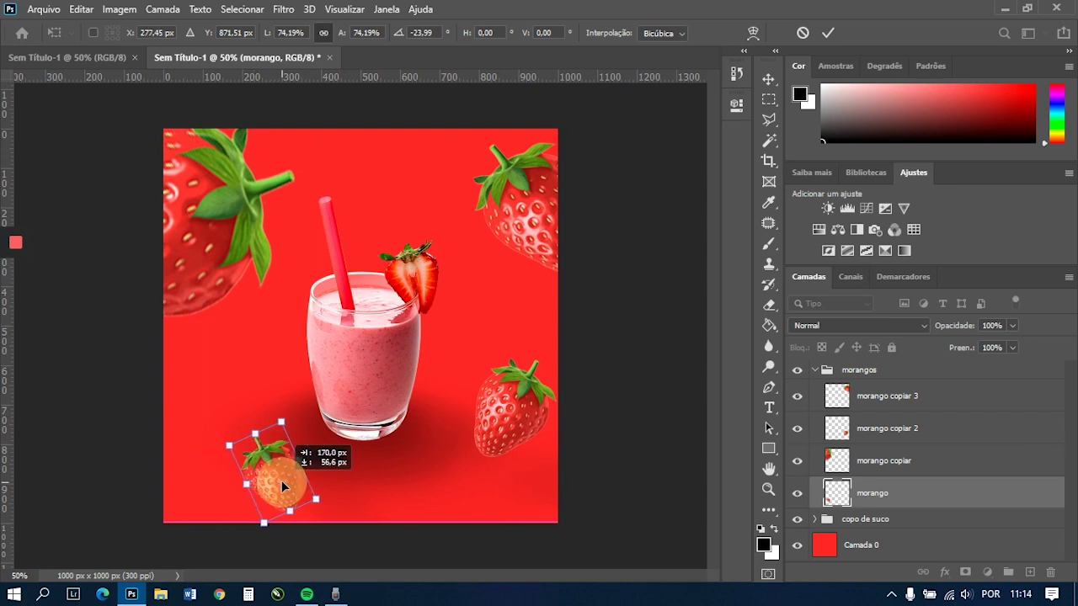
key(Return)
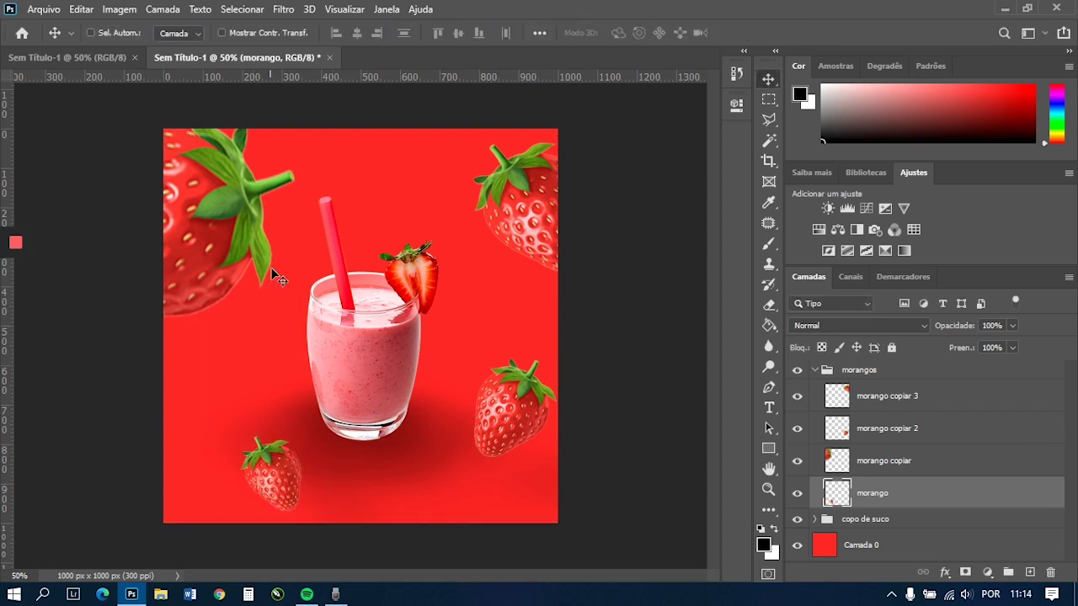
- Duplicate the morango strawberry and place the copy near the canvas's left edge, above the original
key(ctrl+j)
drag(578, 491, 496, 407)
key(ctrl+t)
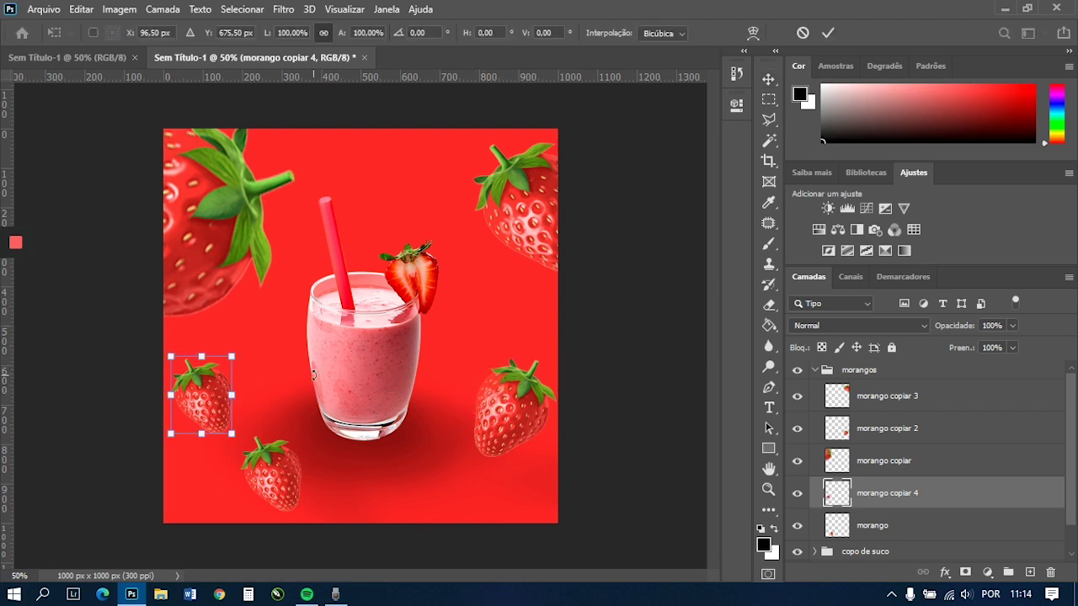
- Scale morango copiar 4 to about 156%, rotate it about -29° and place it overlapping the glass's left edge
drag(232, 356, 321, 300)
drag(366, 355, 339, 460)
drag(271, 370, 231, 365)
drag(304, 346, 236, 408)
drag(185, 361, 241, 327)
drag(221, 431, 440, 364)
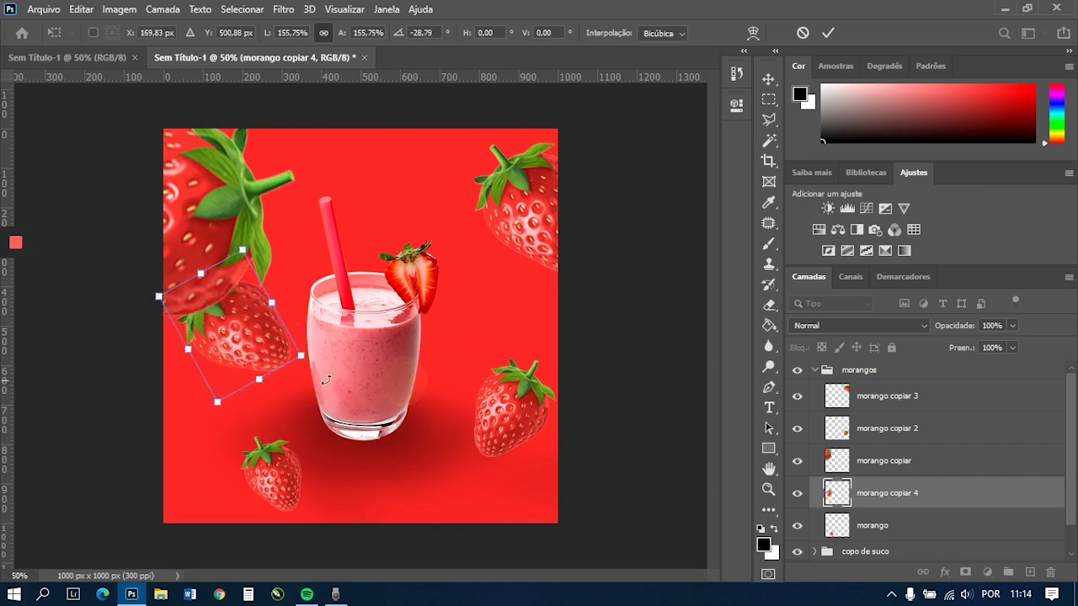
drag(230, 327, 257, 321)
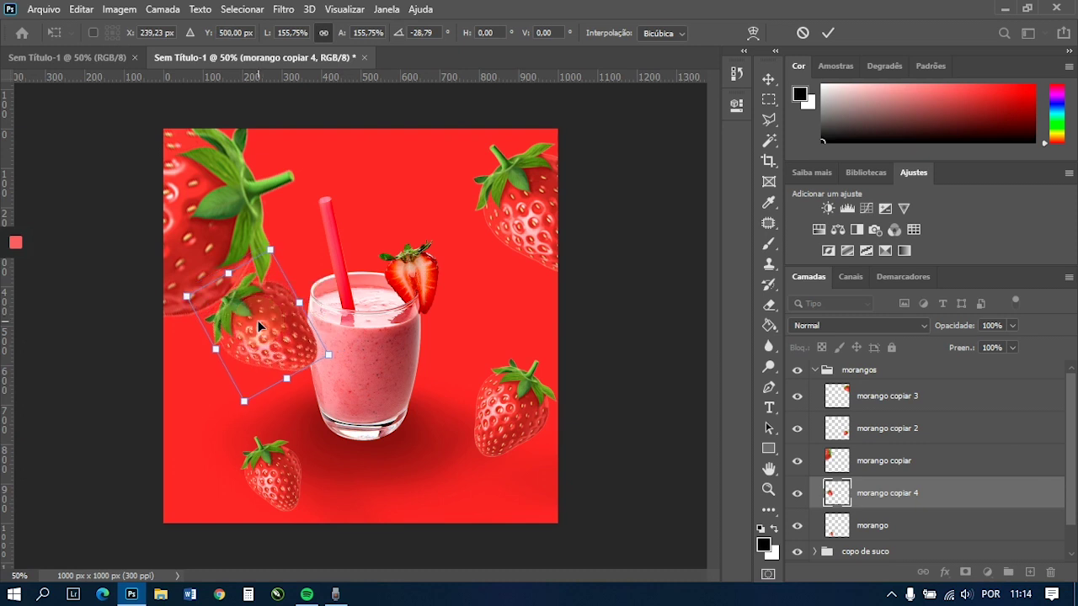
double_click(255, 336)
drag(201, 238, 212, 211)
drag(287, 330, 284, 353)
mouse_move(199, 216)
mouse_down()
mouse_move(238, 196)
mouse_move(216, 237)
mouse_move(198, 223)
mouse_up()
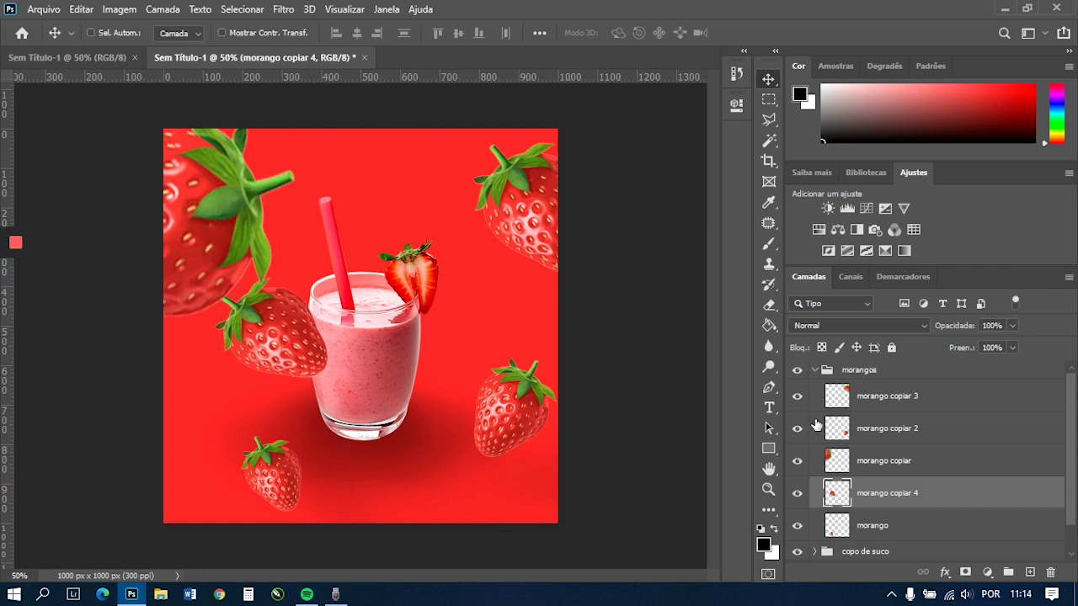
- Adjust the transform of the large morango copiar strawberry and shift it farther into the canvas's upper-left area
click(869, 459)
drag(495, 388, 517, 382)
key(ctrl+t)
drag(48, 313, 94, 319)
drag(176, 250, 208, 249)
key(Return)
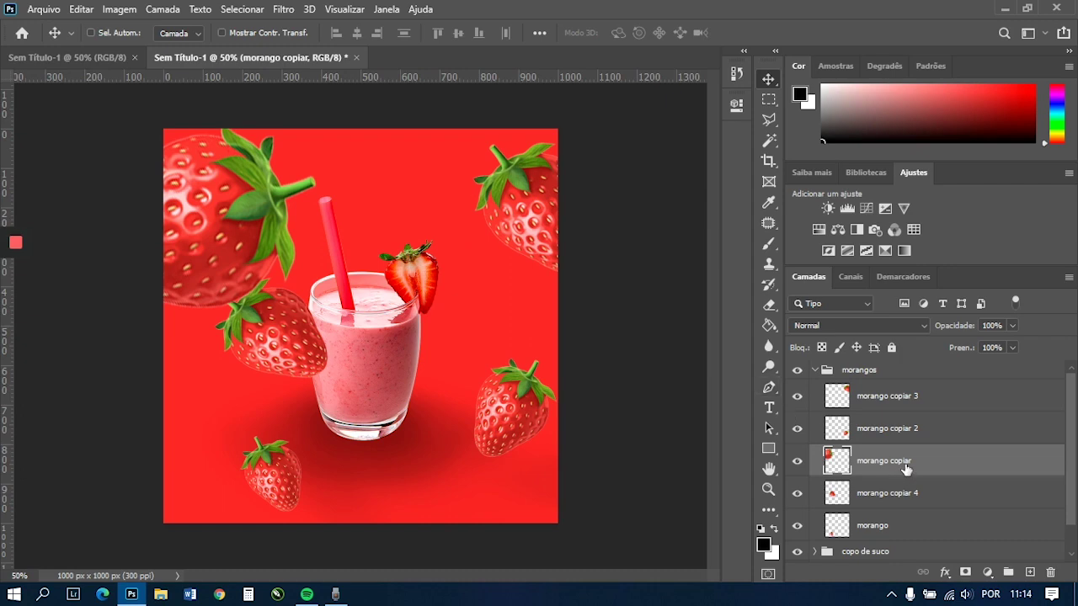
- Apply a Gaussian Blur with an 8.0-pixel radius to morango copiar and shift it slightly up toward the canvas corner
click(281, 10)
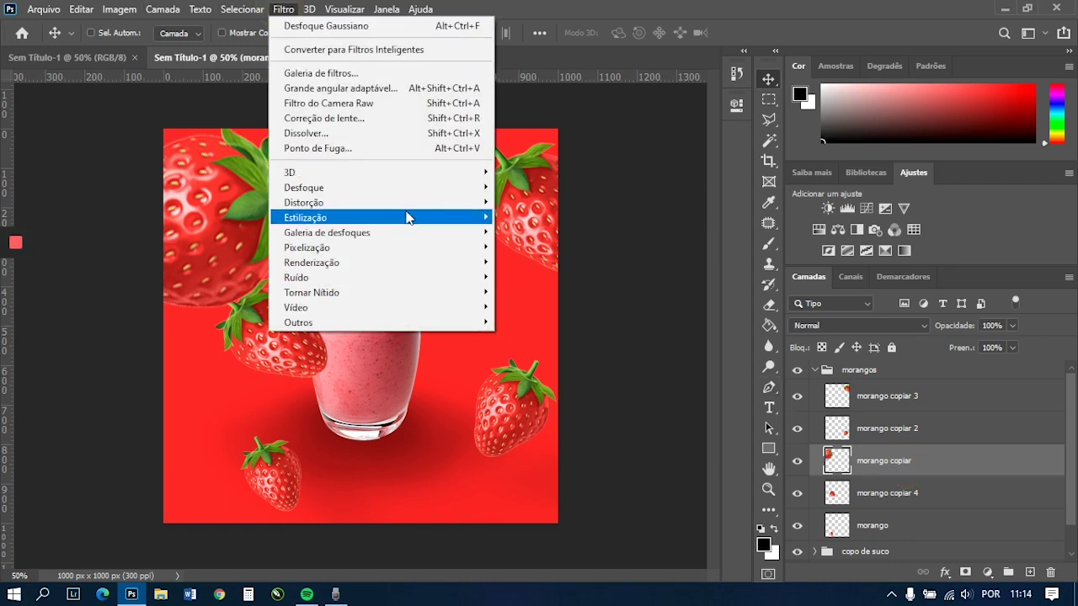
mouse_move(413, 187)
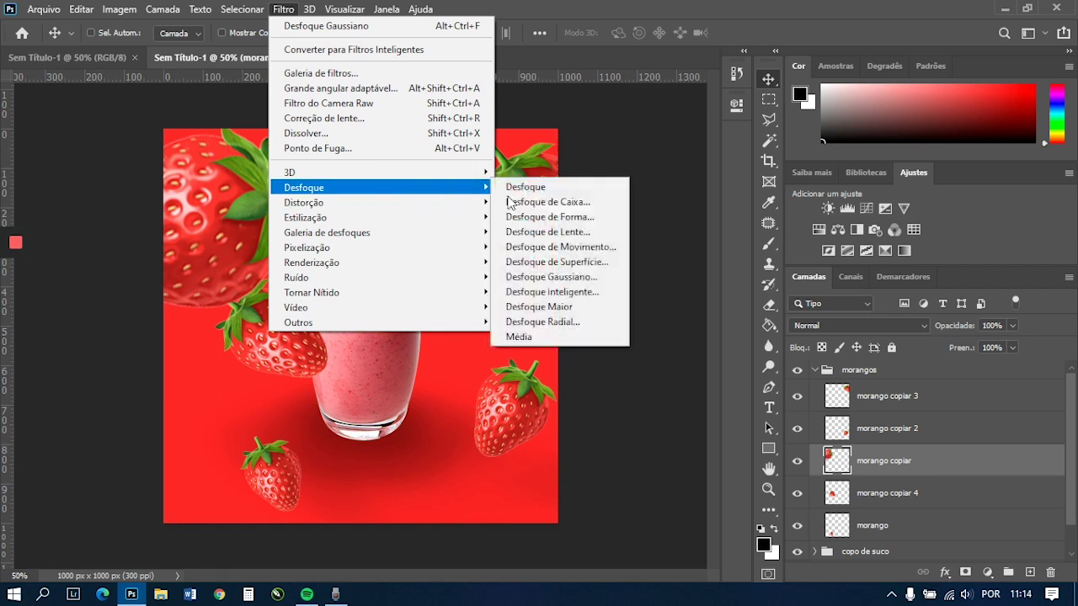
click(574, 277)
mouse_move(675, 372)
mouse_down()
mouse_move(695, 367)
mouse_move(662, 371)
mouse_up()
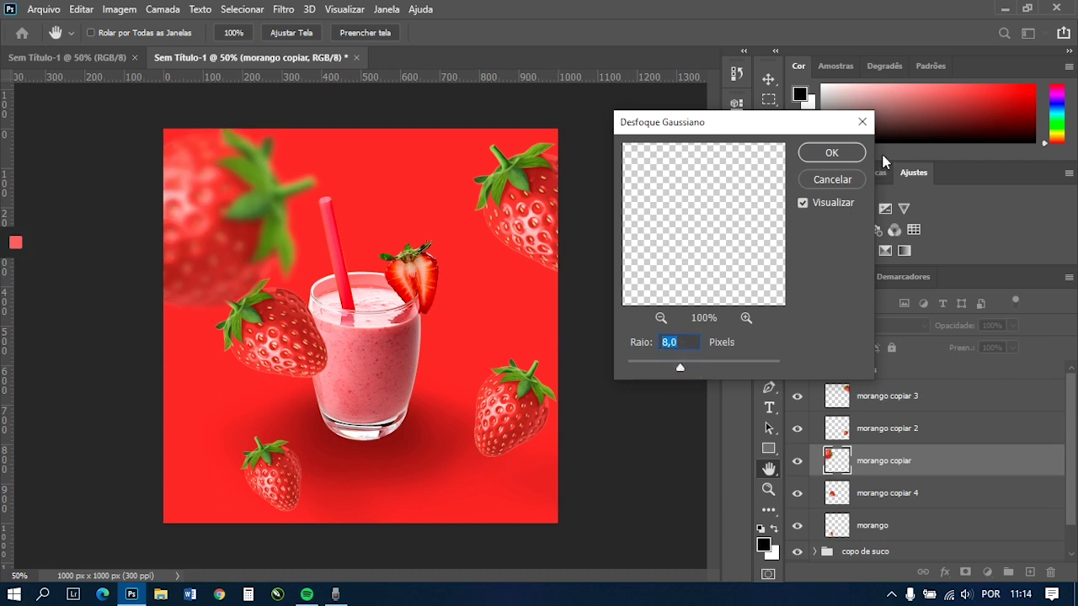
click(832, 152)
key(v)
mouse_move(214, 240)
mouse_down()
mouse_move(203, 251)
mouse_move(222, 233)
mouse_move(210, 218)
mouse_move(211, 233)
mouse_up()
- Duplicate morango copiar 4, scale the copy to about 47% and place it at the glass's right edge below the sliced strawberry
click(878, 494)
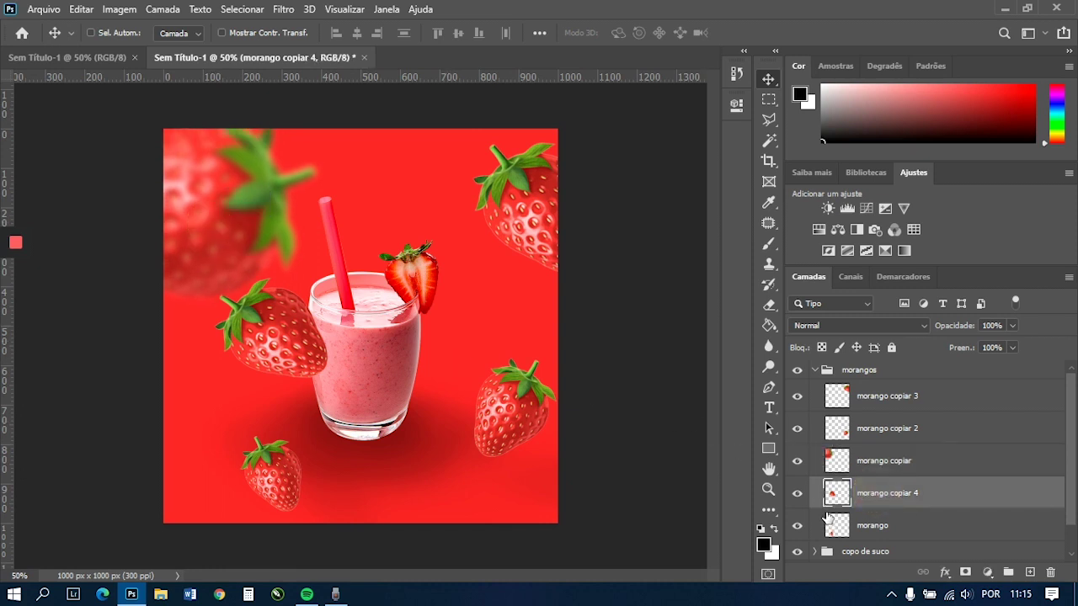
key(ctrl+j)
drag(290, 358, 492, 304)
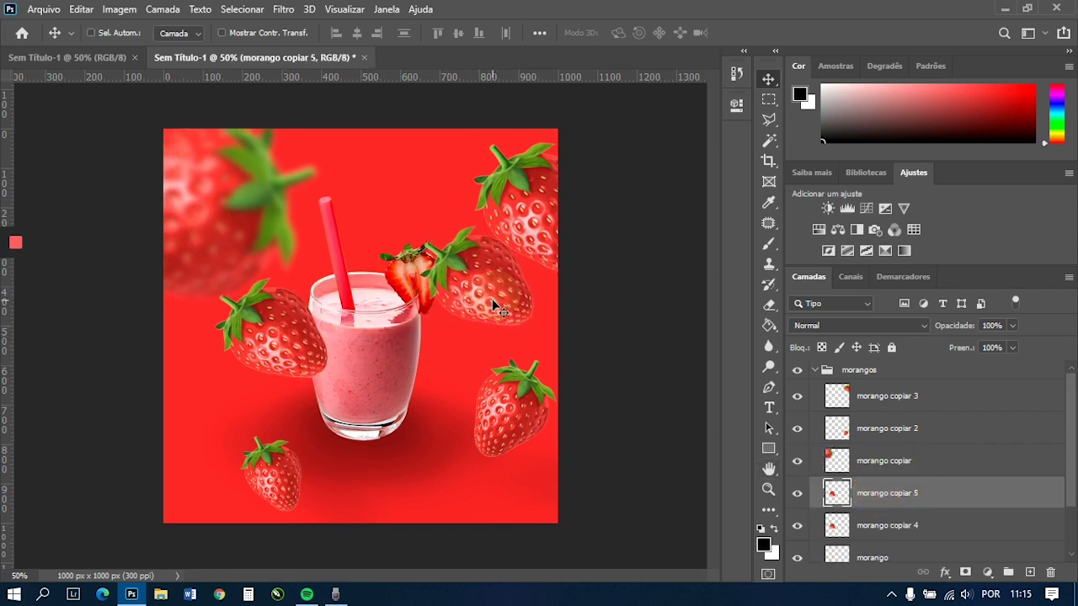
key(ctrl+t)
drag(532, 221, 445, 339)
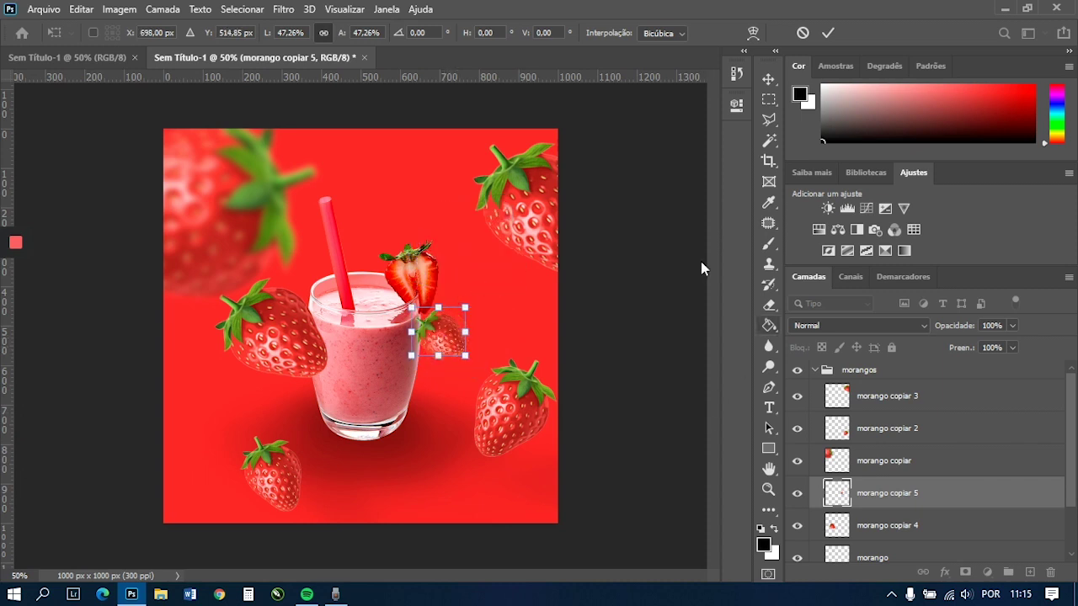
double_click(880, 492)
key(Return)
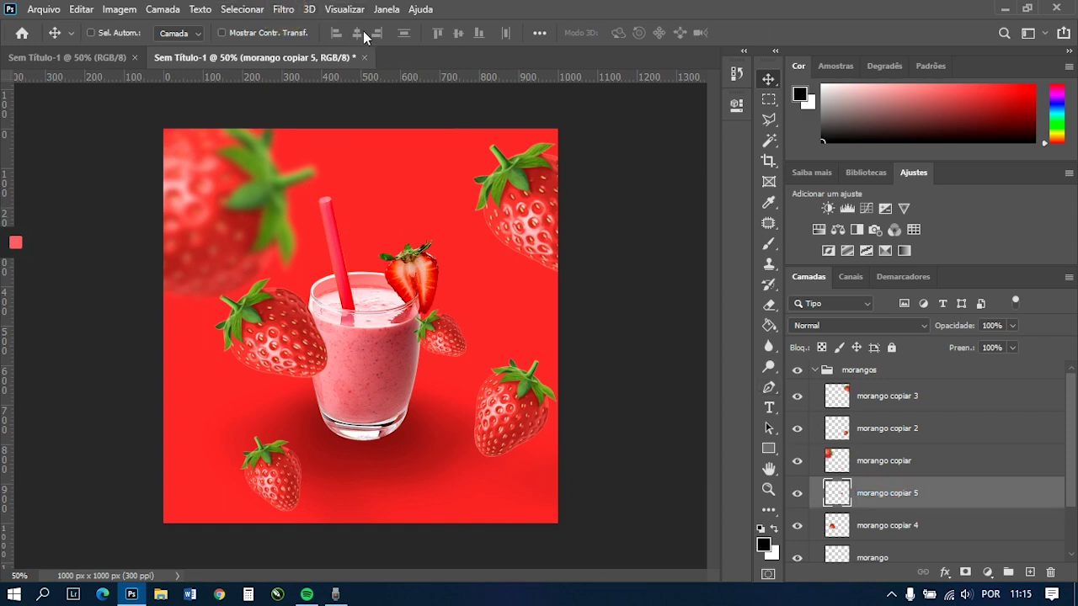
- Apply a Gaussian Blur with a 1.7-pixel radius to the small morango copiar 5 strawberry
click(283, 9)
mouse_move(345, 189)
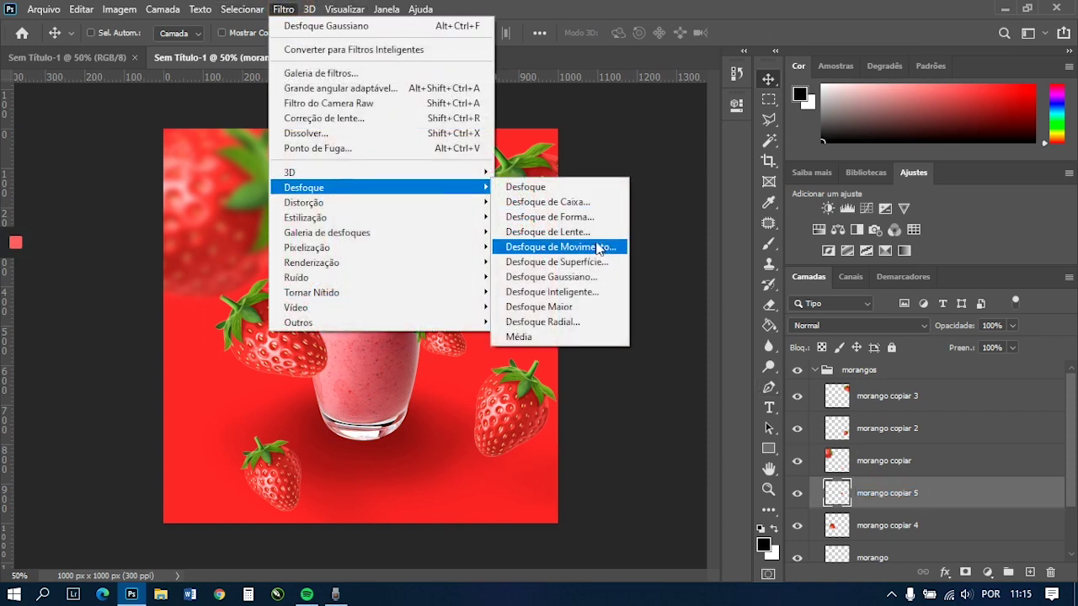
click(578, 277)
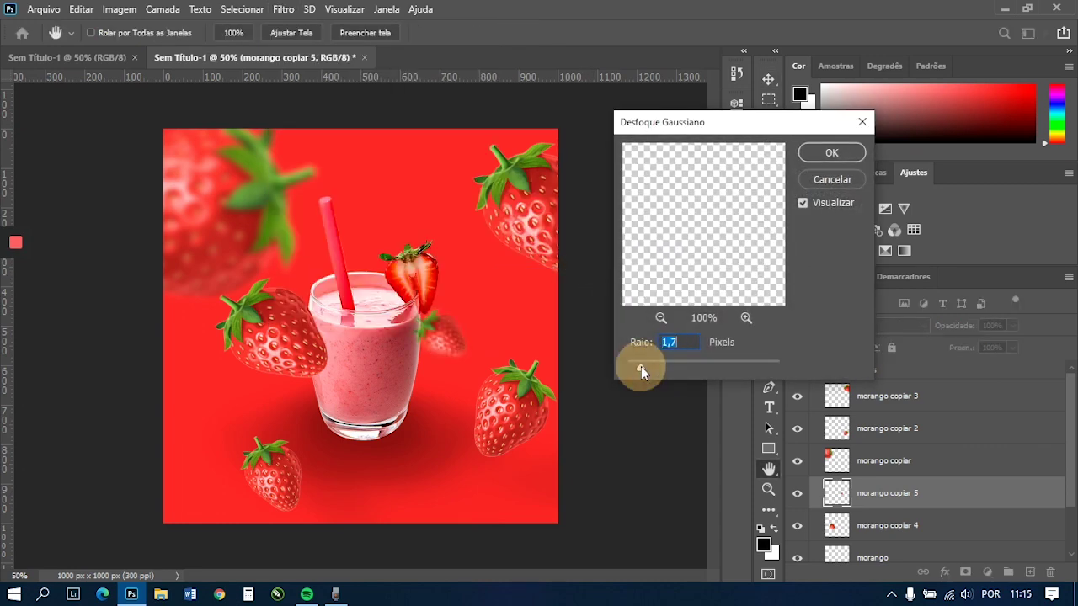
click(834, 153)
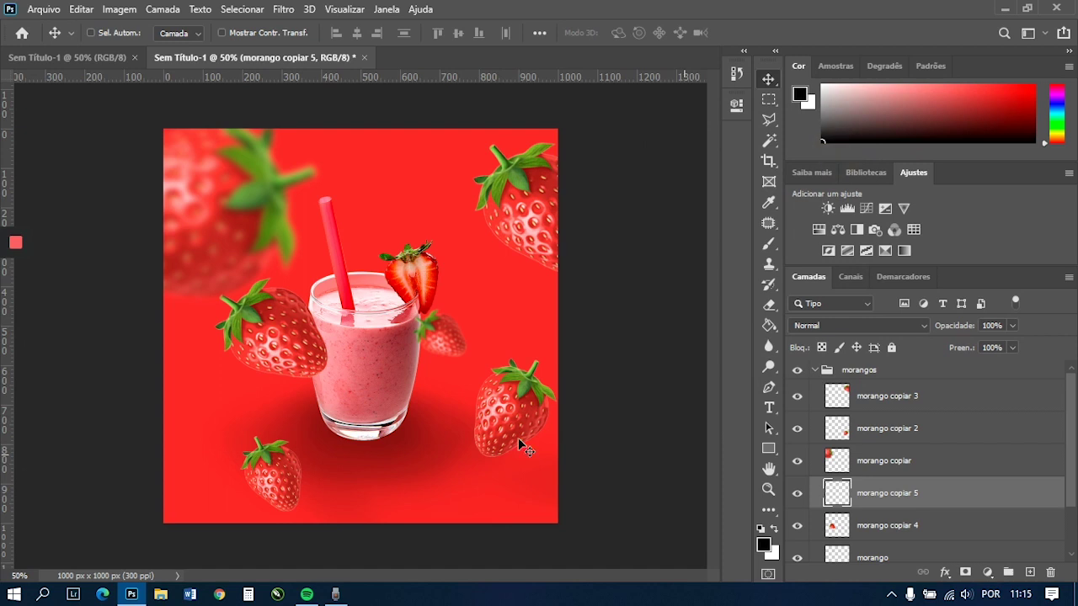
- Move the morango copiar 5 layer below the copo de suco group, rotate it about 100° and place it behind the glass rim beside the straw
scroll(896, 485, down, 2)
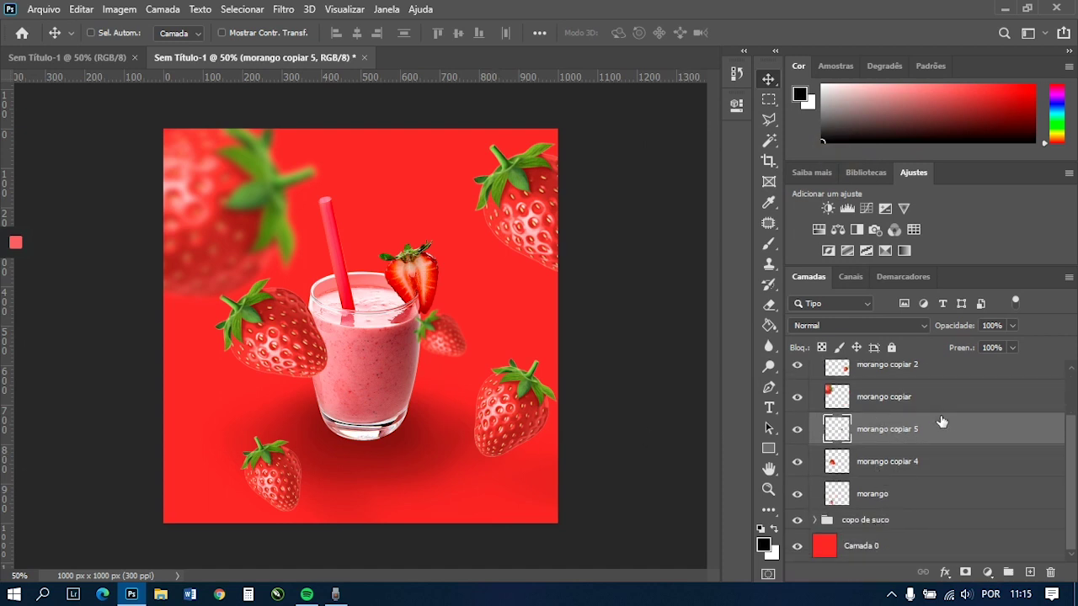
drag(890, 432, 904, 536)
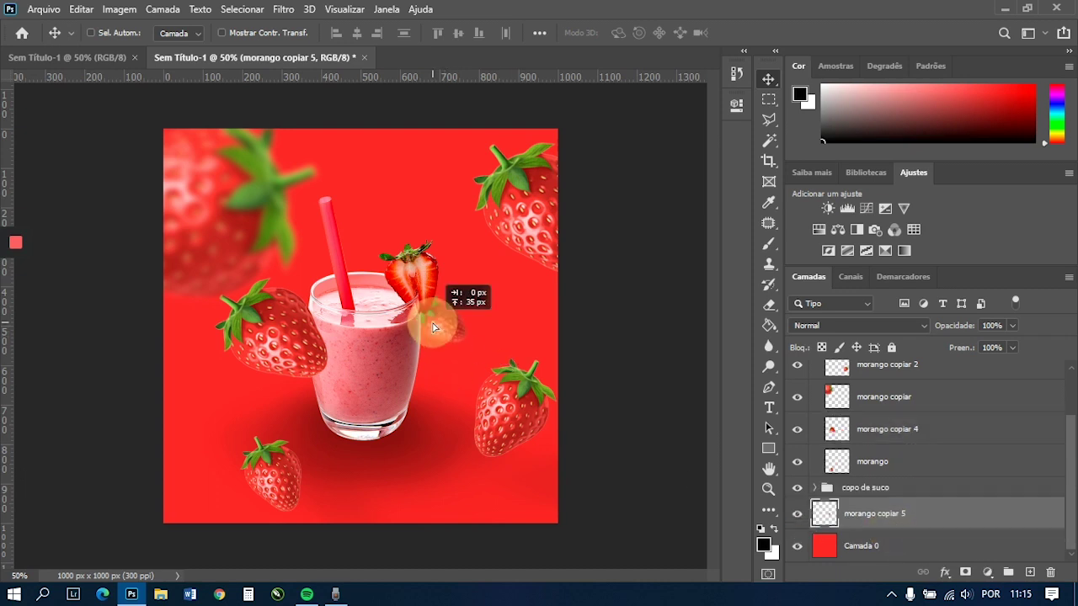
drag(455, 342, 379, 269)
key(ctrl+t)
drag(489, 292, 288, 368)
mouse_move(363, 252)
mouse_down()
mouse_move(399, 236)
mouse_move(354, 237)
mouse_up()
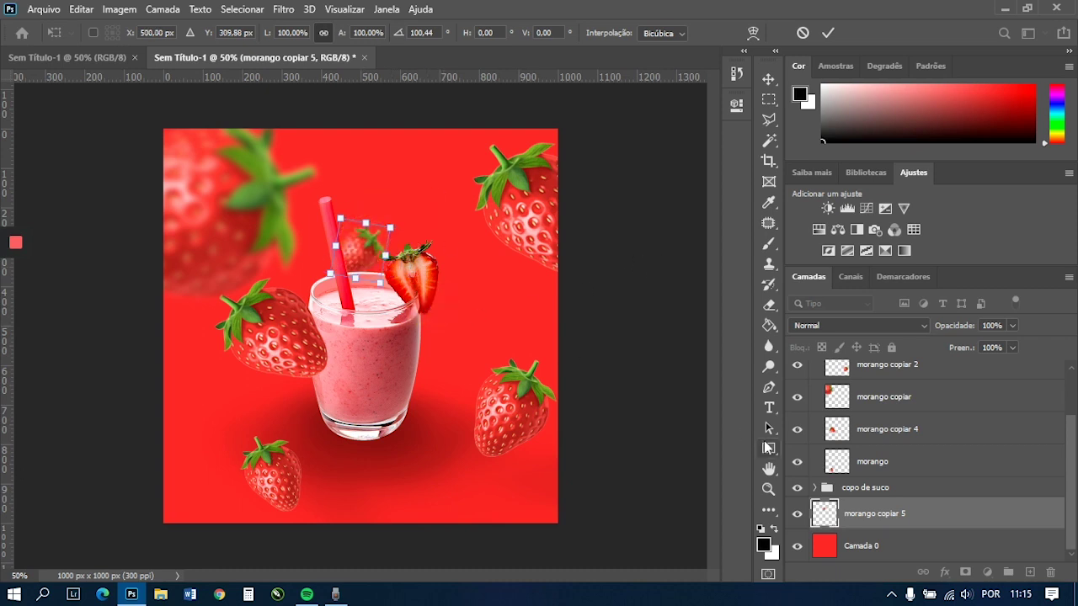
key(Return)
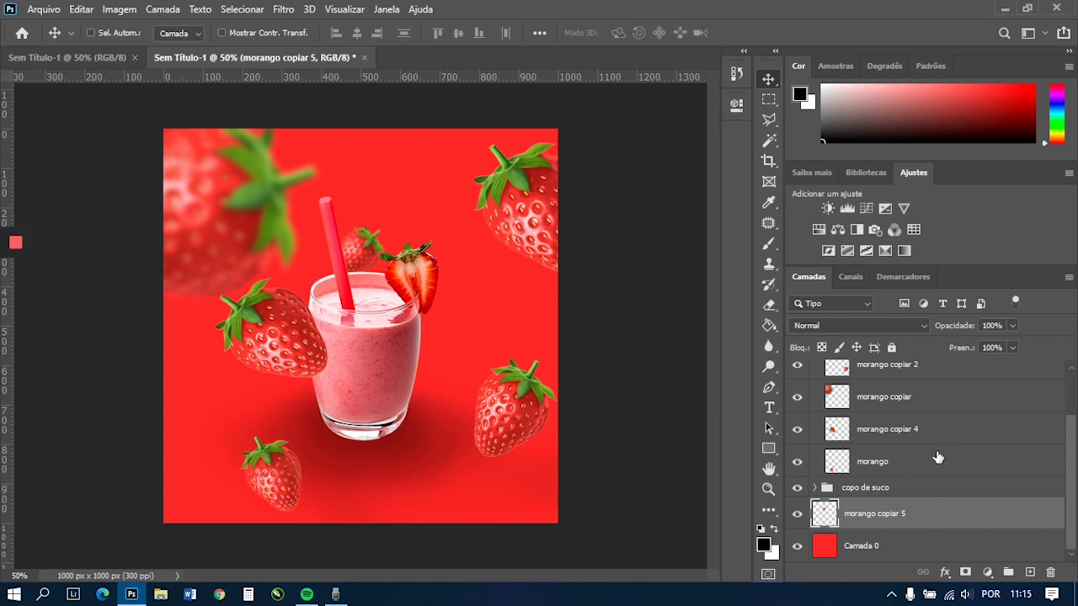
- Move the morango strawberry toward the canvas's lower-left corner and enlarge it to about 275%, extending partly beyond the bottom edge
click(899, 463)
drag(507, 502, 461, 491)
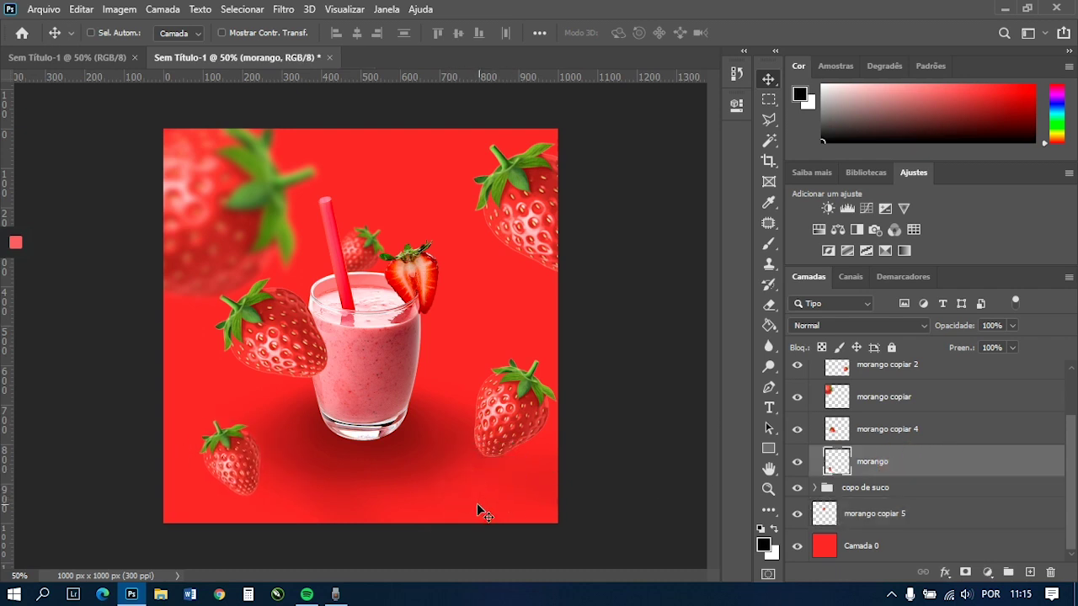
key(ctrl+t)
drag(258, 497, 366, 569)
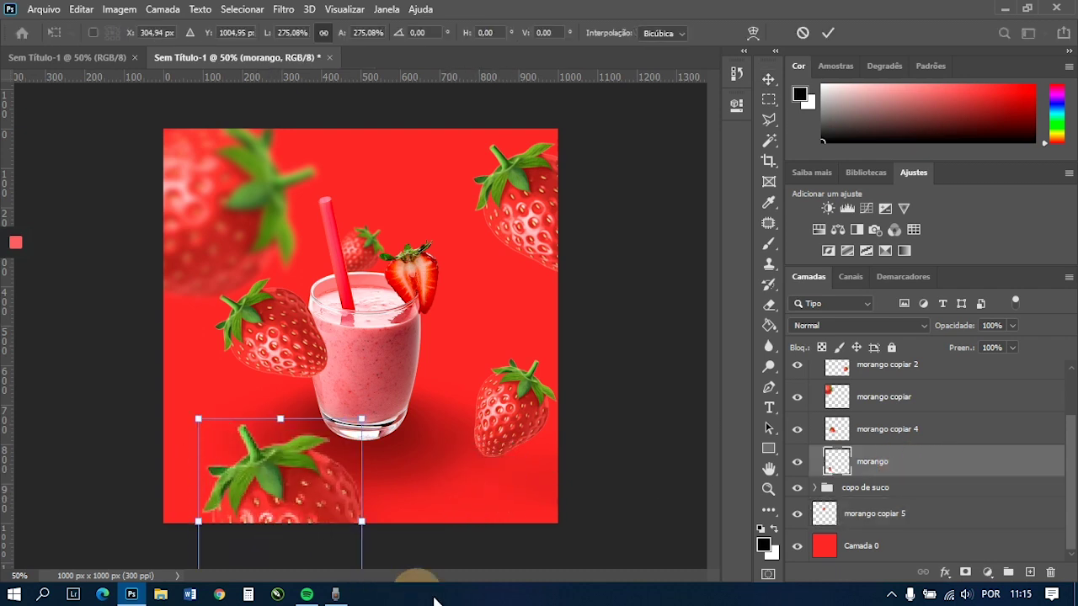
key(Return)
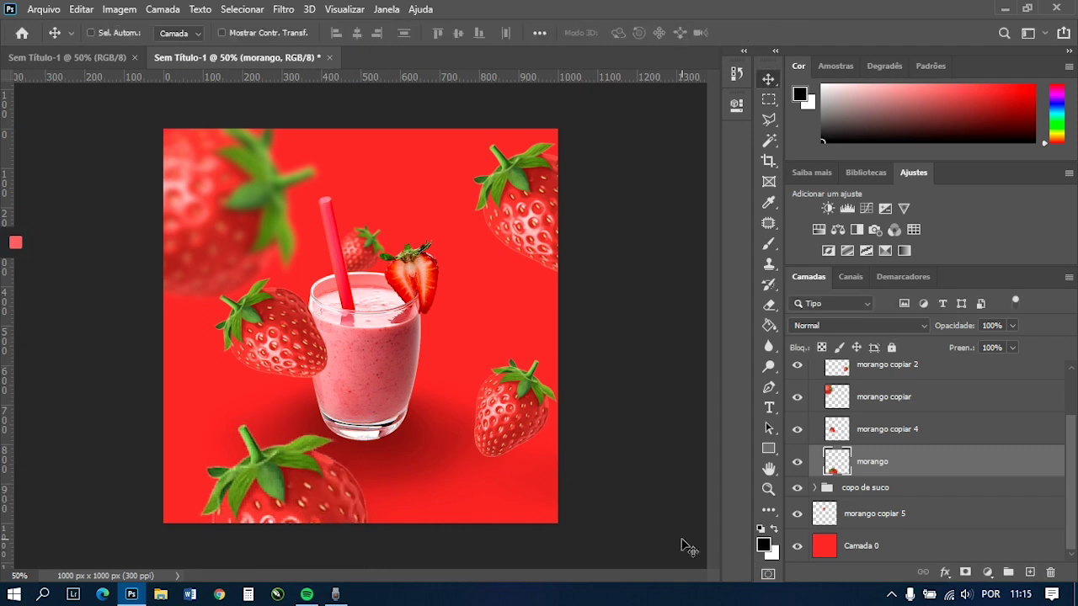
- Apply a Gaussian Blur to the large morango strawberry at the canvas's lower-left area
click(283, 10)
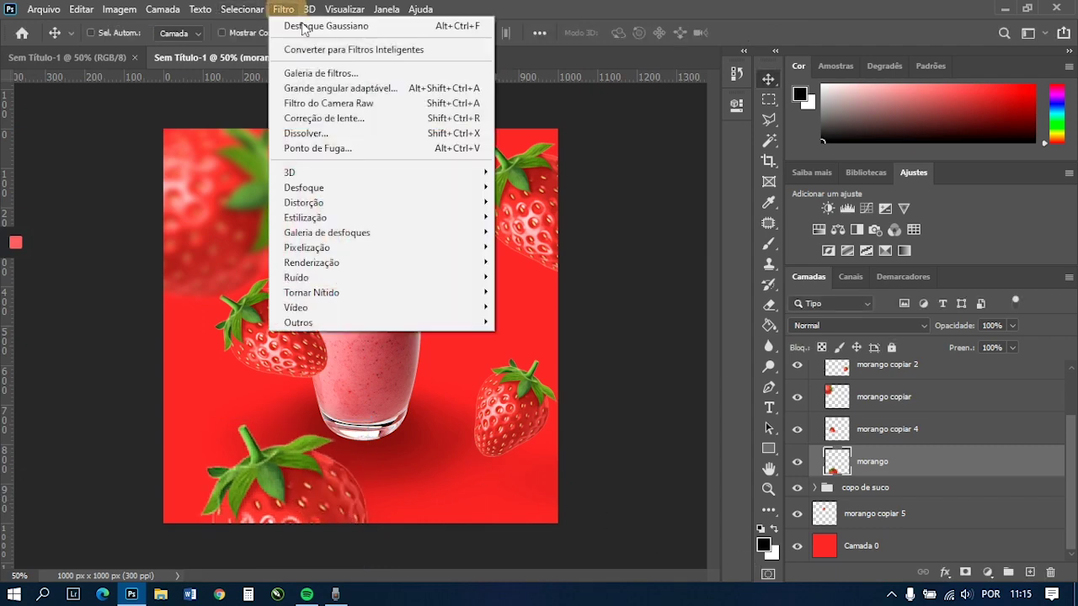
mouse_move(379, 187)
click(573, 276)
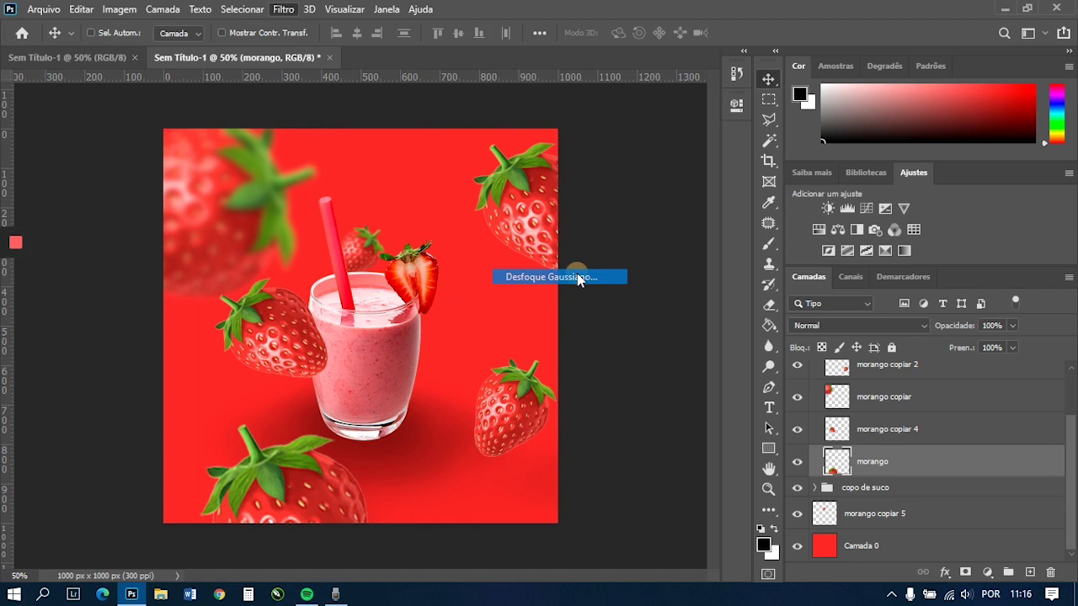
drag(640, 367, 663, 368)
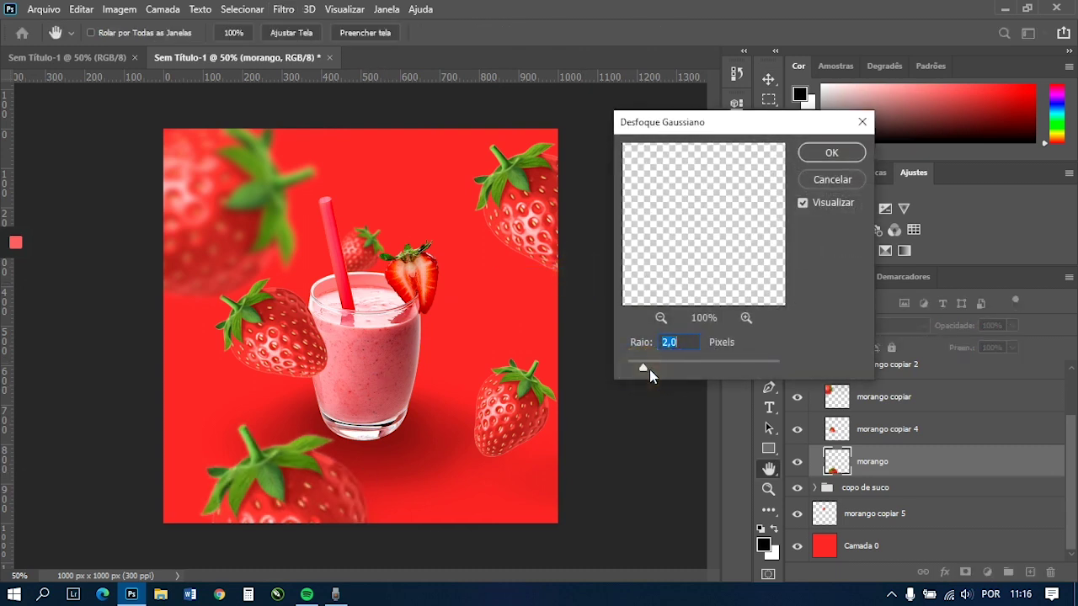
drag(652, 370, 653, 373)
click(832, 155)
- Scale down the morango strawberry and move it up beside the glass base, just inside the canvas's bottom edge
key(ctrl+t)
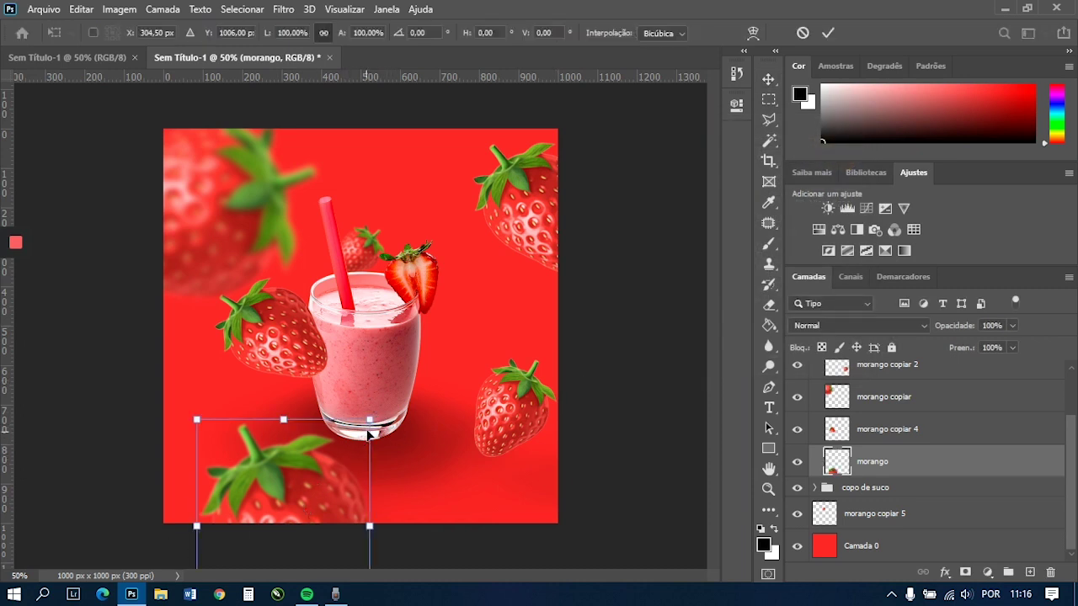
drag(369, 418, 329, 469)
drag(285, 514, 306, 432)
double_click(292, 455)
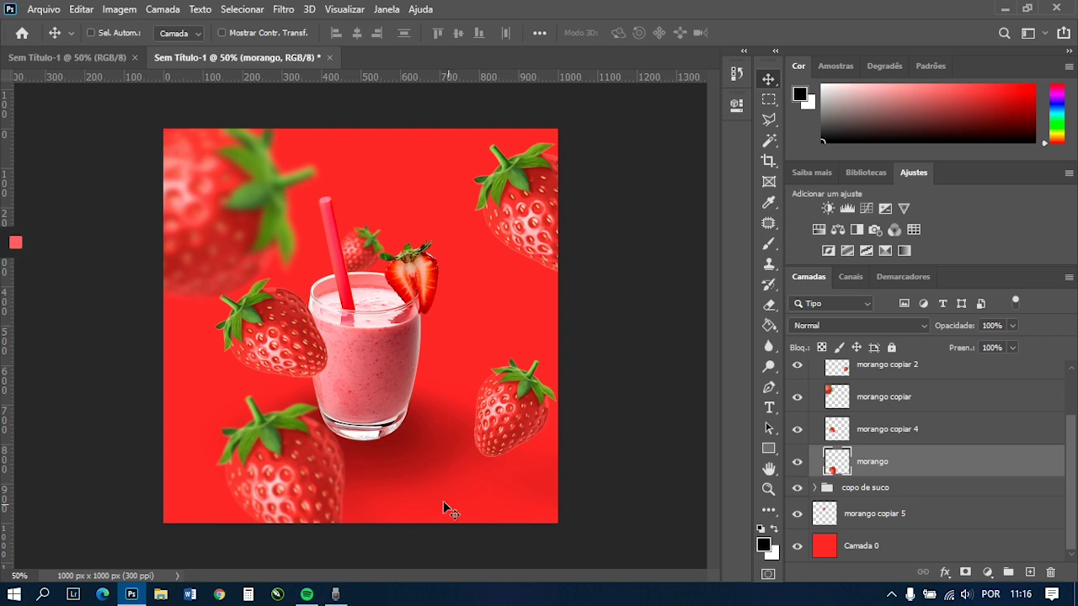
mouse_move(293, 459)
mouse_down()
mouse_move(304, 443)
mouse_move(288, 480)
mouse_up()
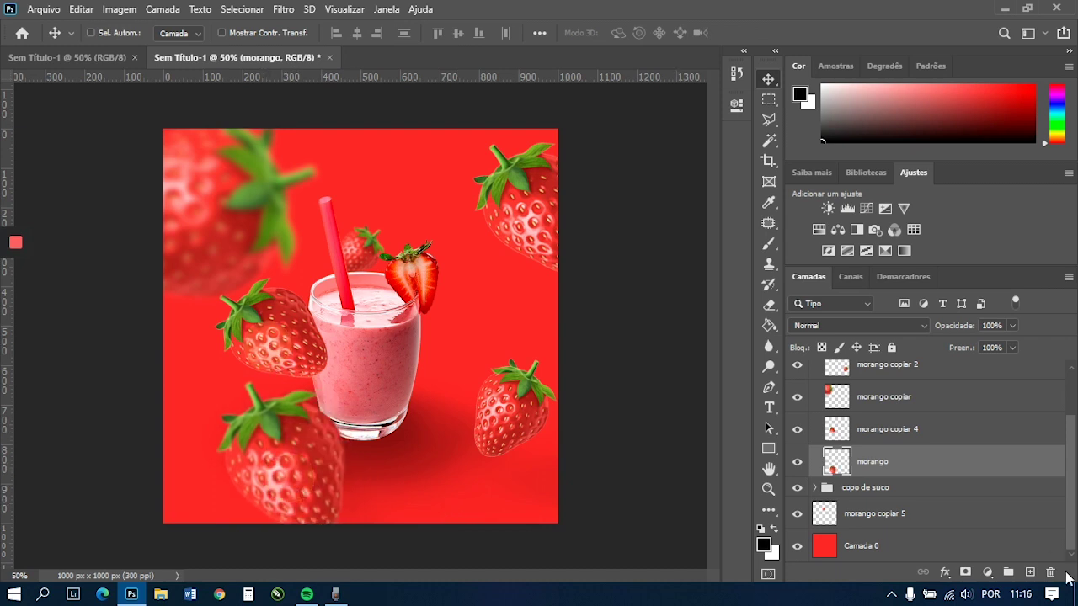
- Move the morango copiar 4 strawberry left, away from the glass, and rotate it about 83° below the large blurred strawberry
click(876, 430)
drag(555, 398, 494, 384)
key(ctrl+t)
drag(396, 406, 144, 469)
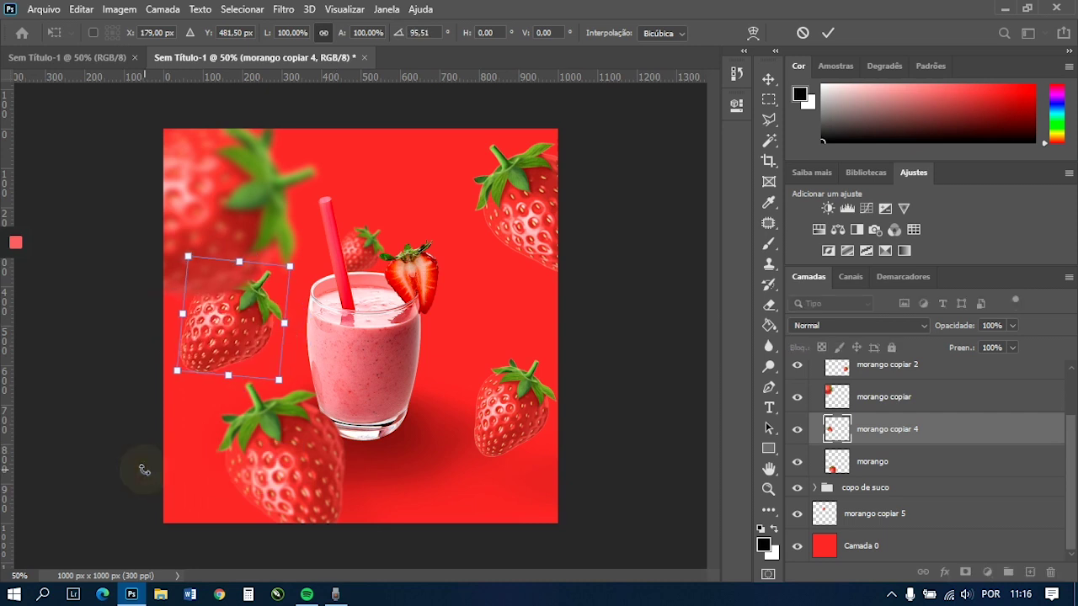
drag(341, 391, 374, 373)
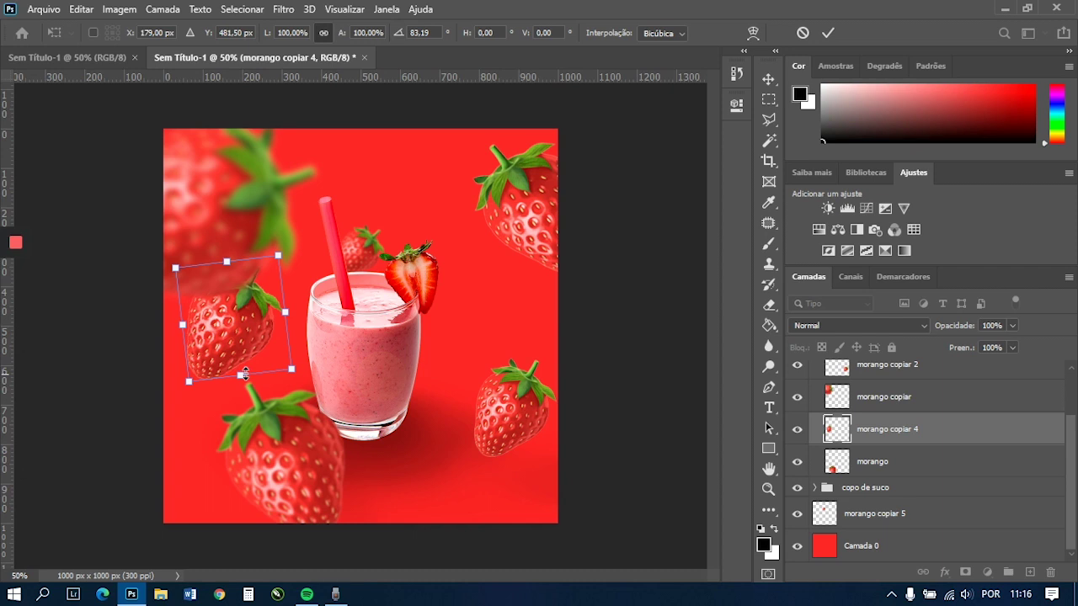
double_click(242, 341)
click(536, 434)
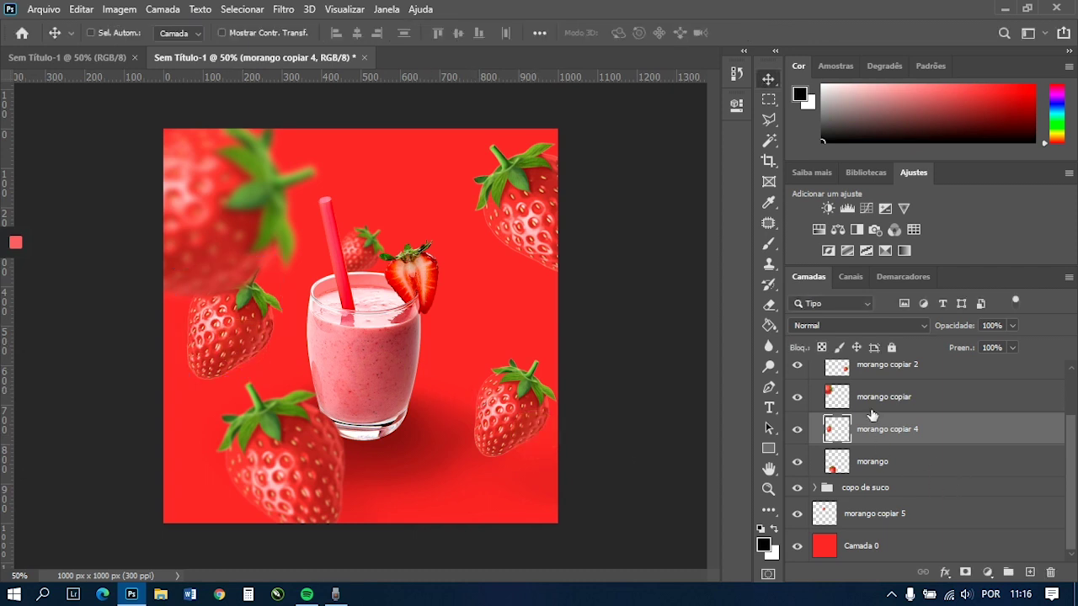
- Rotate the morango copiar 2 strawberry at the canvas's lower right so its leaves point down and left
scroll(872, 413, up, 1)
click(875, 404)
key(ctrl+t)
drag(502, 472, 510, 278)
double_click(535, 403)
click(637, 389)
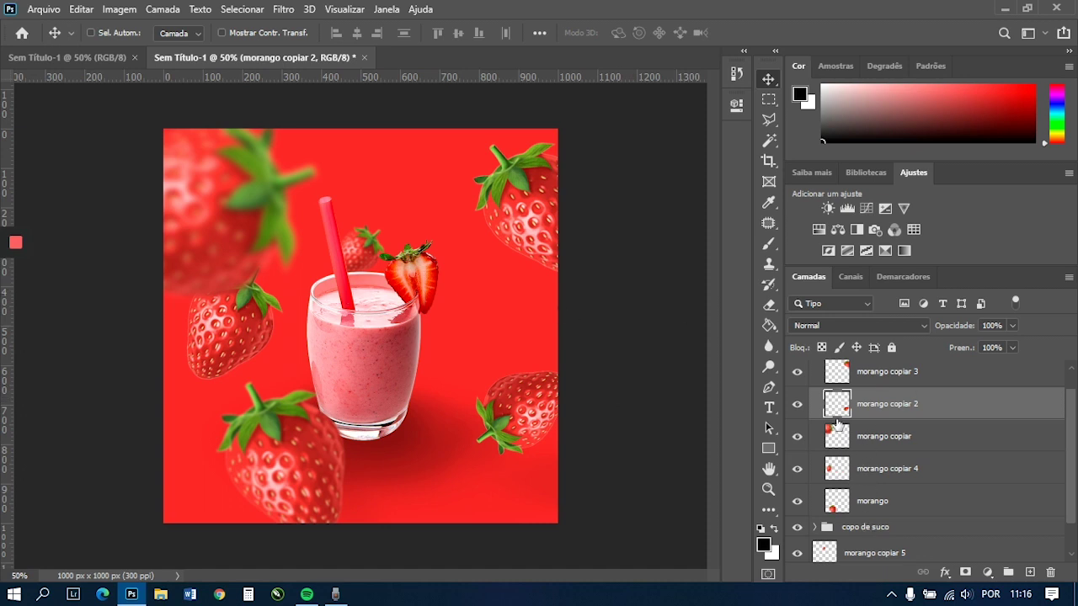
- Scale the morango strawberry to about 83% toward its lower-left corner and collapse the morangos layer group
scroll(845, 421, up, 1)
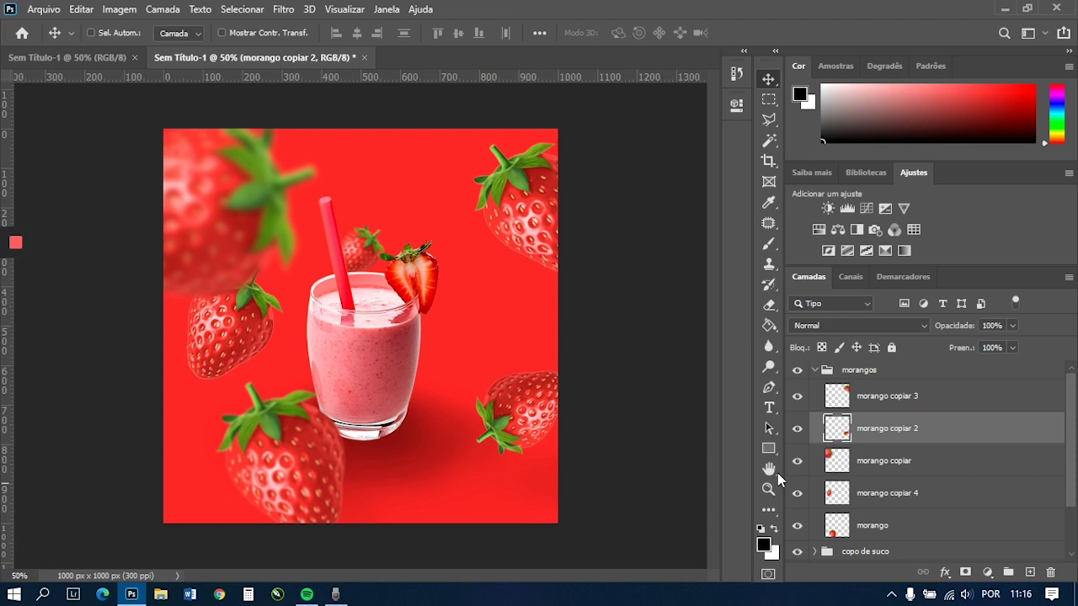
click(867, 497)
click(876, 524)
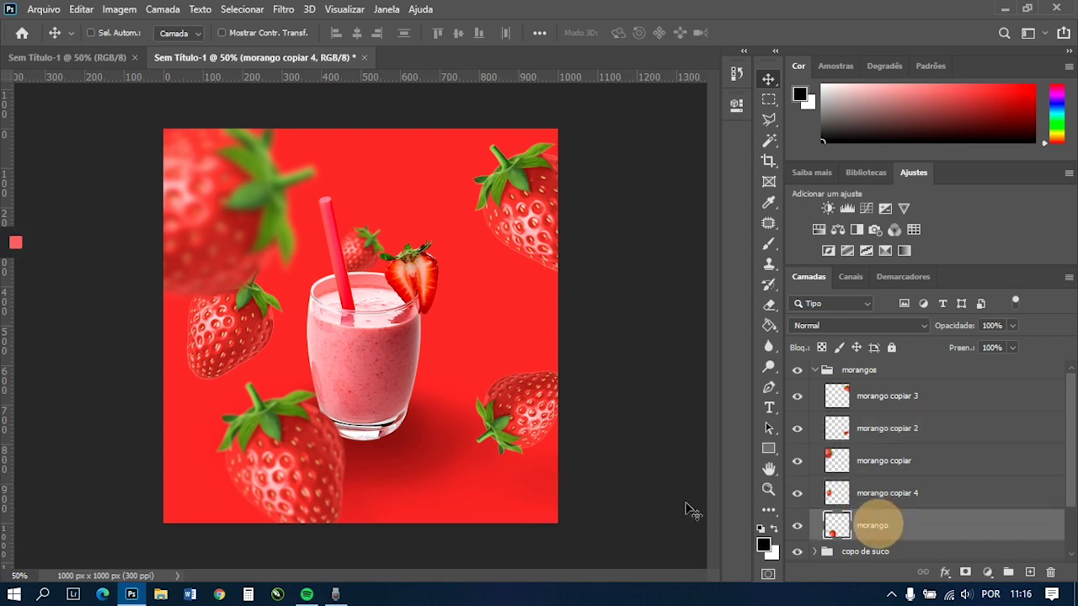
key(ctrl+t)
drag(339, 382, 315, 406)
double_click(872, 526)
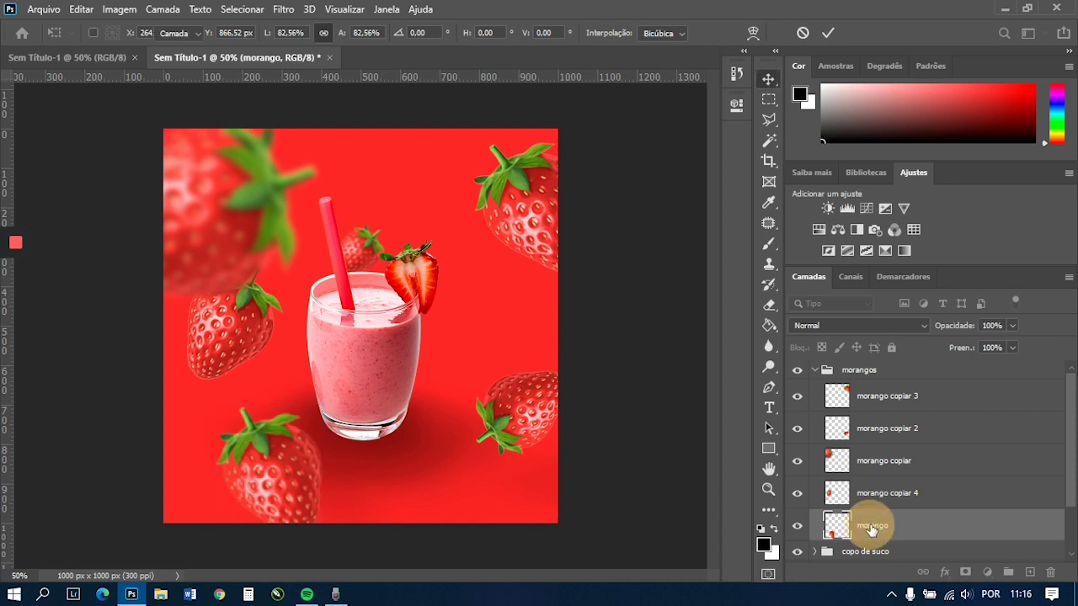
click(940, 519)
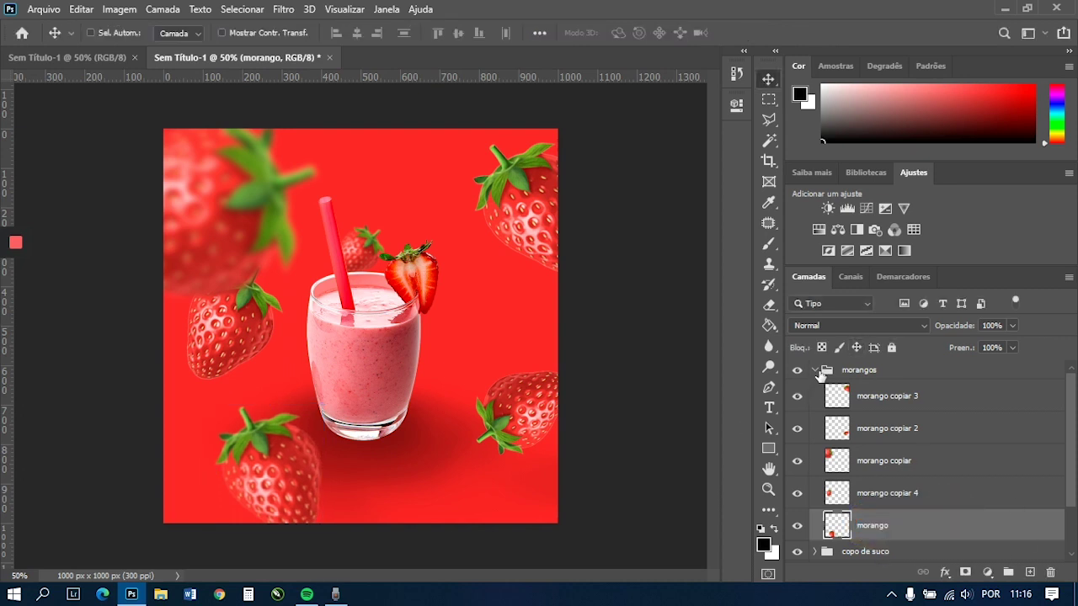
click(814, 370)
click(917, 496)
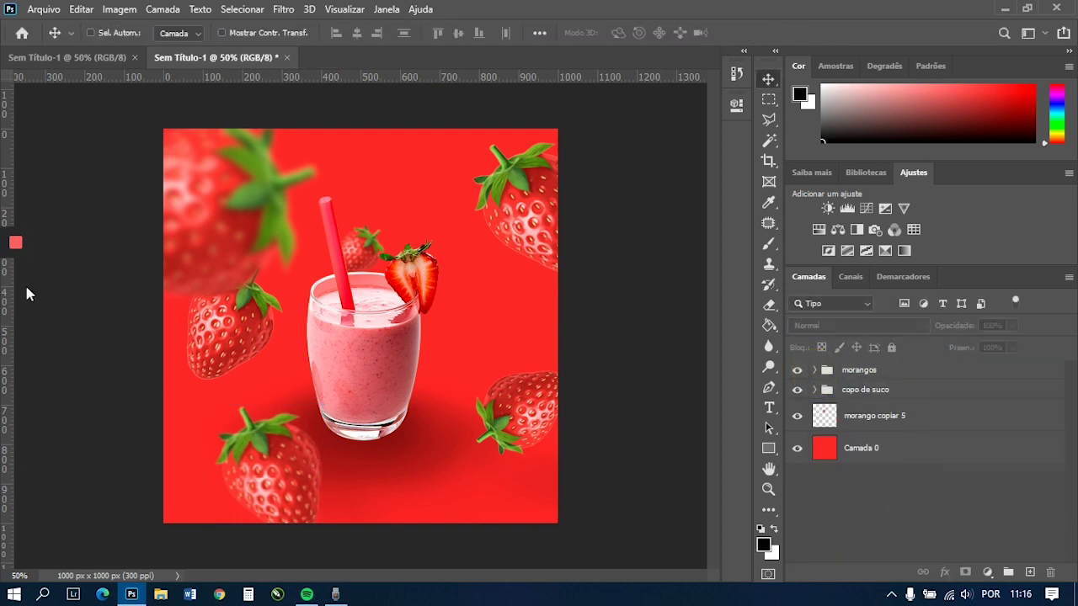
- Add the centred two-line text "que delicia" in black over the juice glass
click(769, 408)
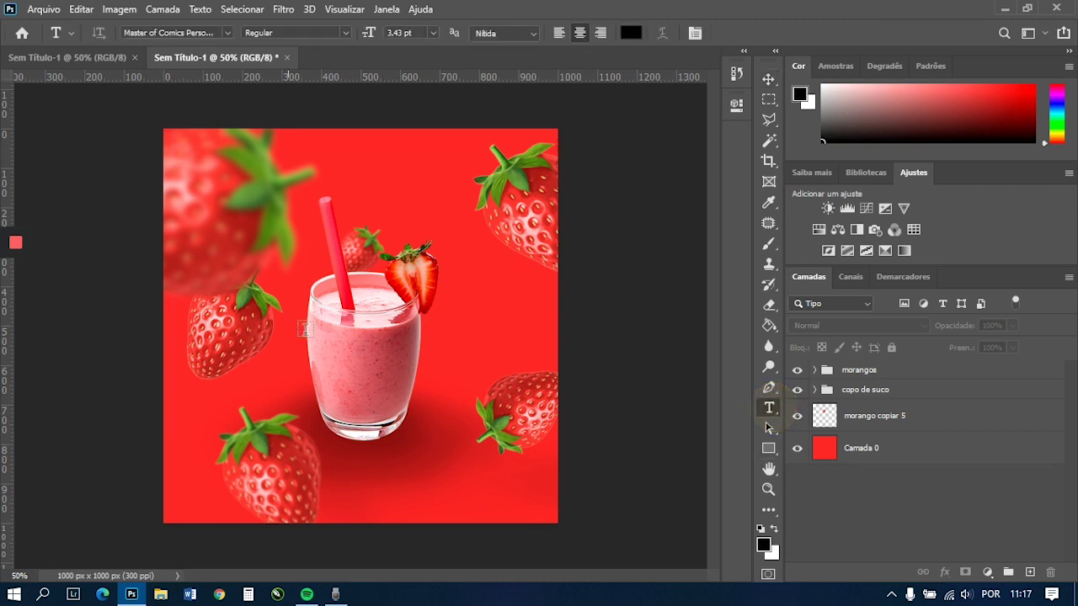
click(350, 358)
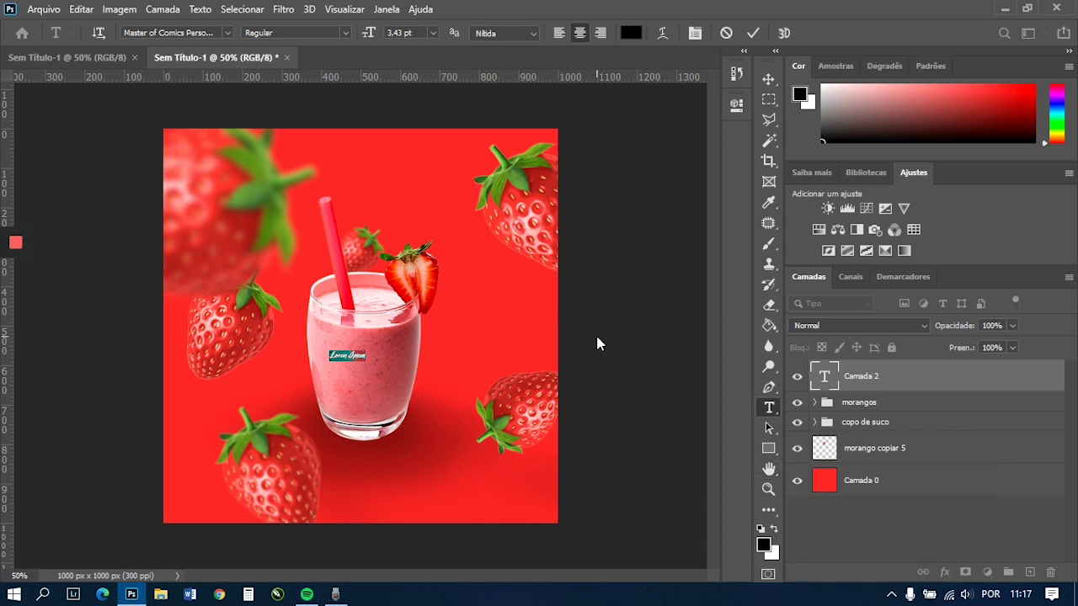
text(su)
key(ctrl+t)
click(693, 131)
click(830, 384)
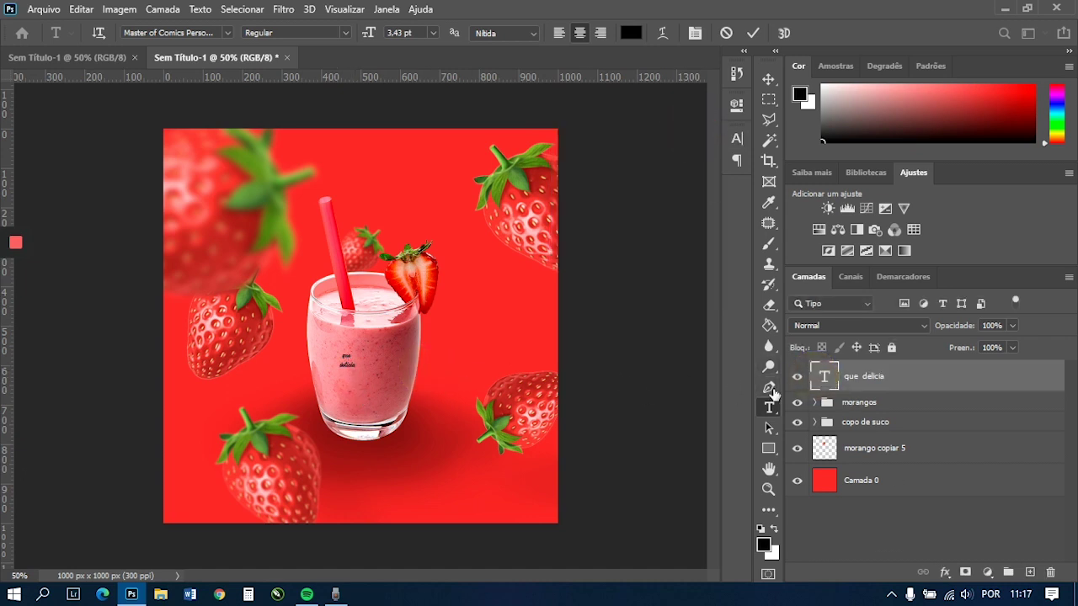
key(ctrl+a)
key(ctrl+t)
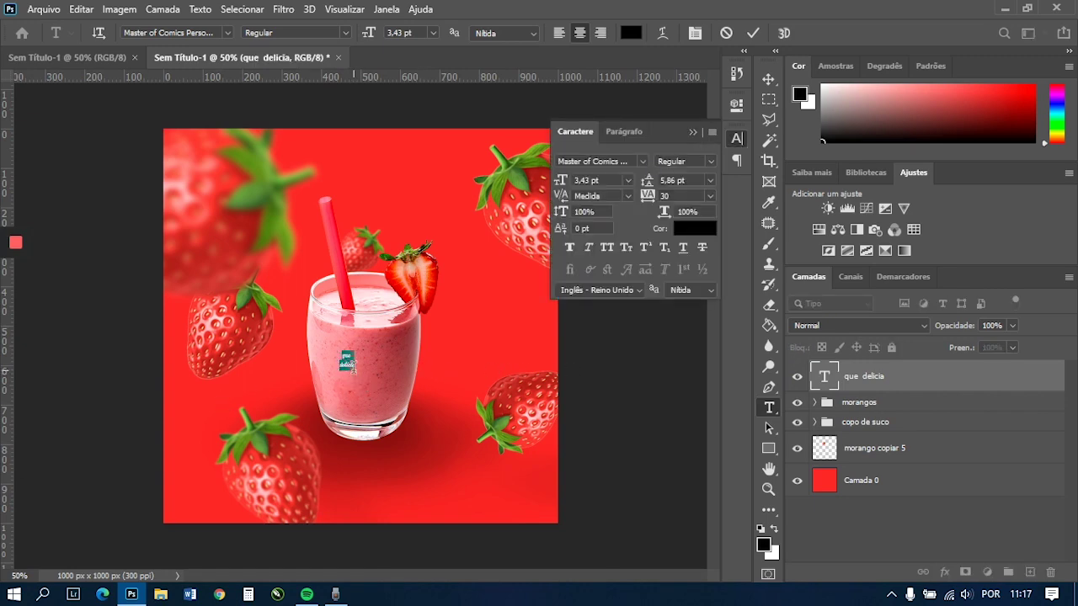
click(767, 80)
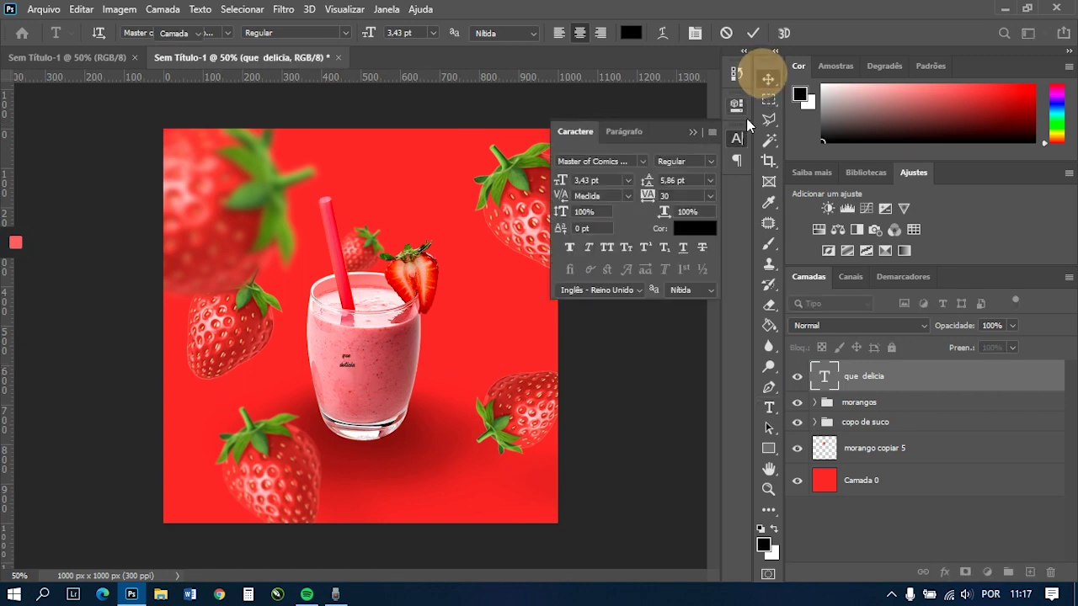
- Correct the lettering on the glass to read "Que Delícia", with capital initials and an accented í
key(z)
drag(342, 384, 442, 349)
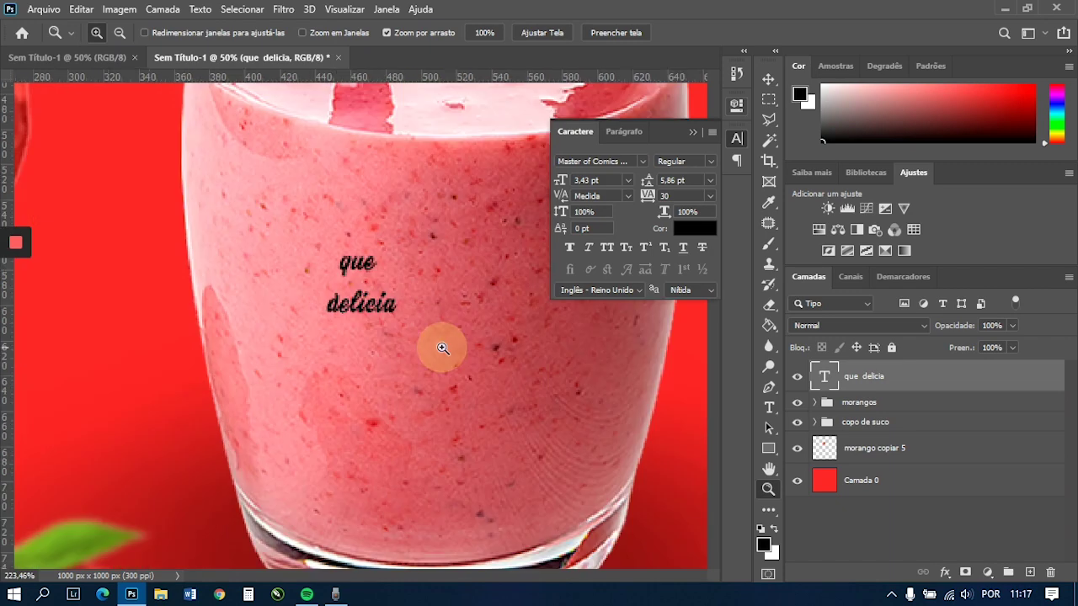
key(v)
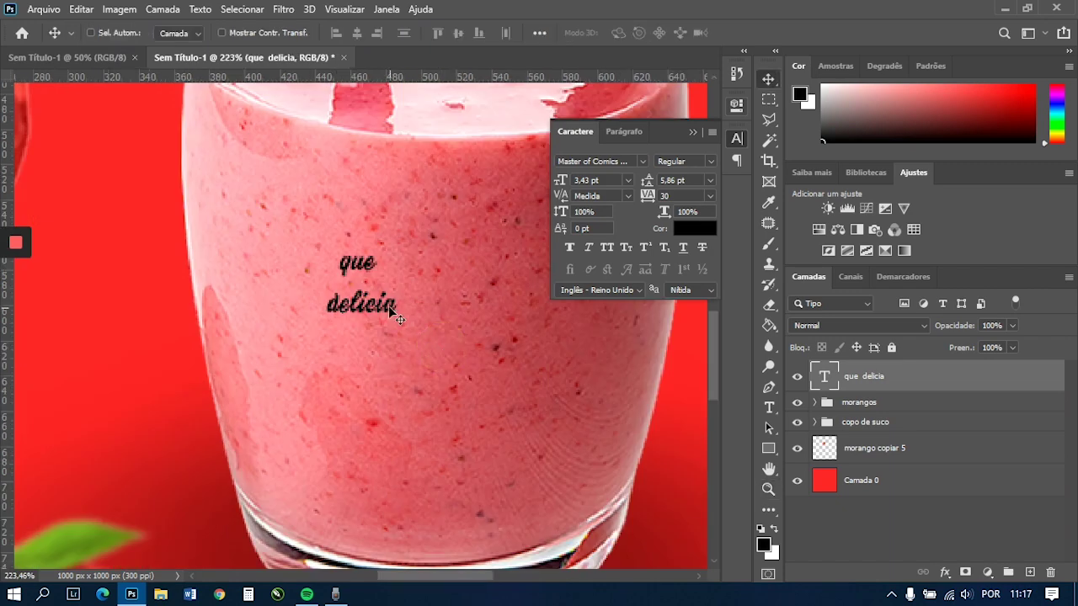
double_click(823, 377)
click(383, 312)
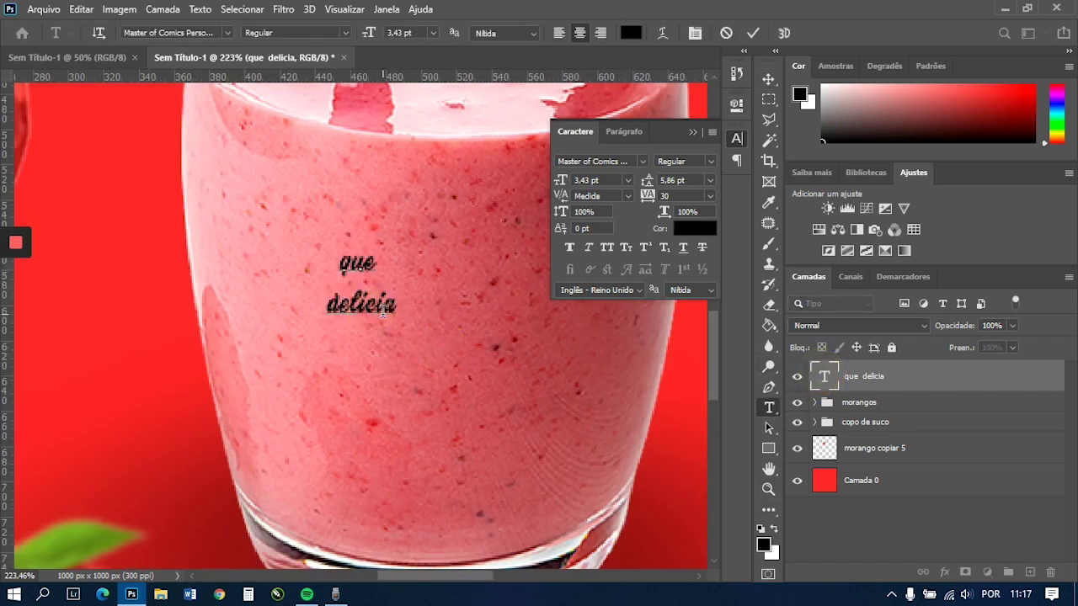
key(BackSpace)
text(í)
key(Delete)
text(D)
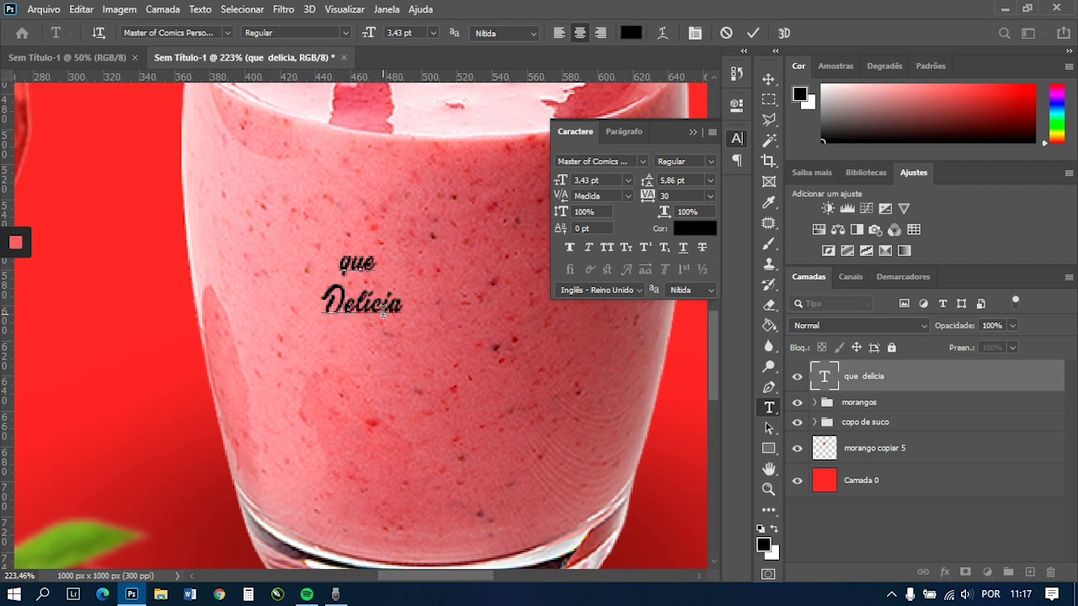
key(Delete)
text(Q)
key(BackSpace)
text(q)
key(BackSpace)
text(Q)
key(BackSpace)
text(Q)
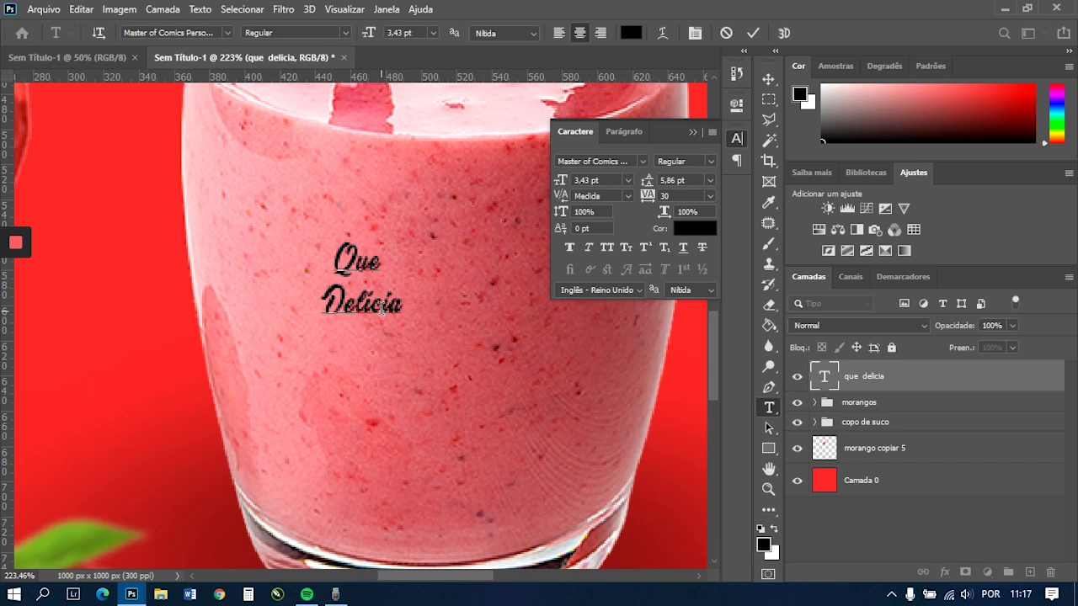
click(689, 136)
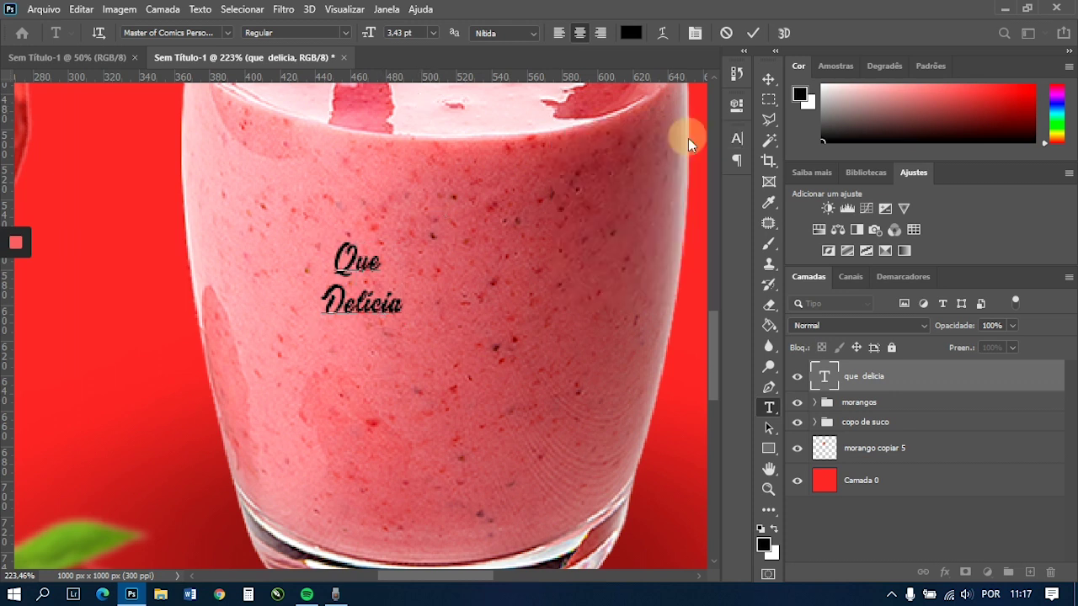
double_click(871, 377)
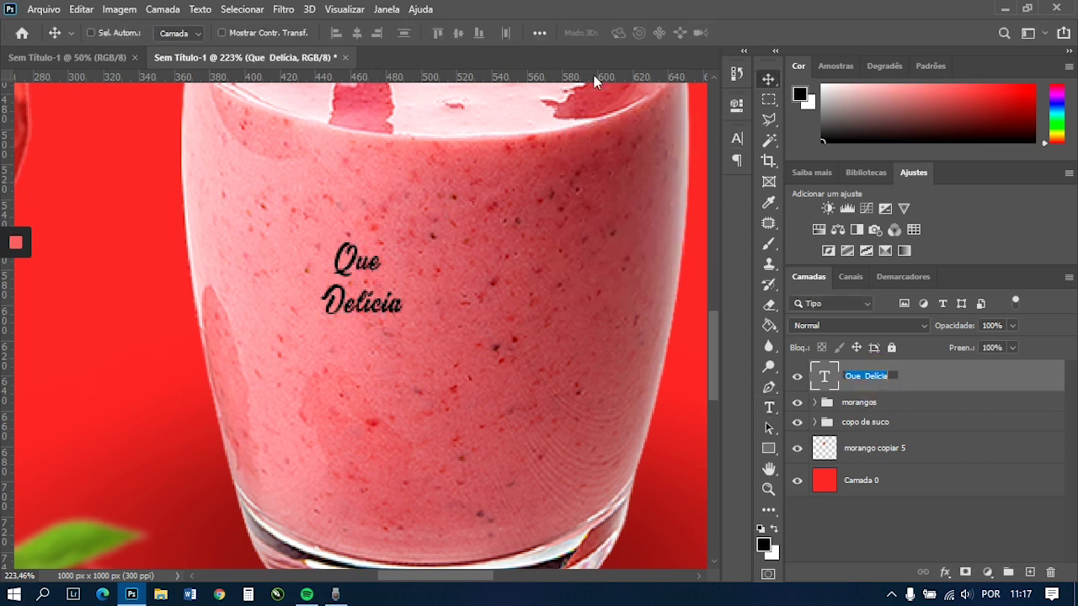
- Try rotating the Que Delícia text by about 74° and undo the rotation
click(380, 294)
key(ctrl+t)
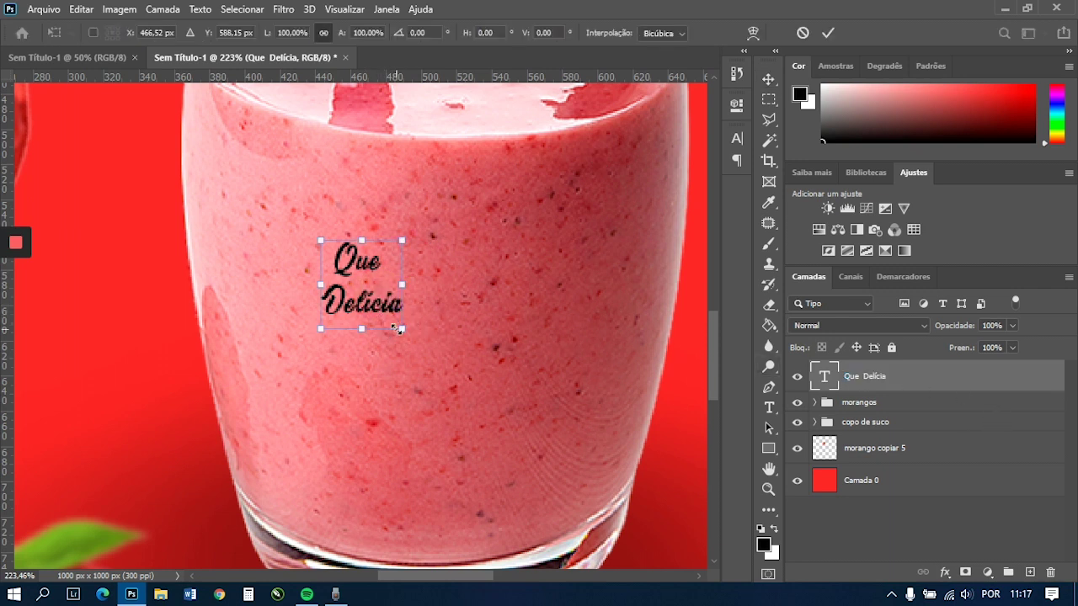
drag(419, 352, 341, 330)
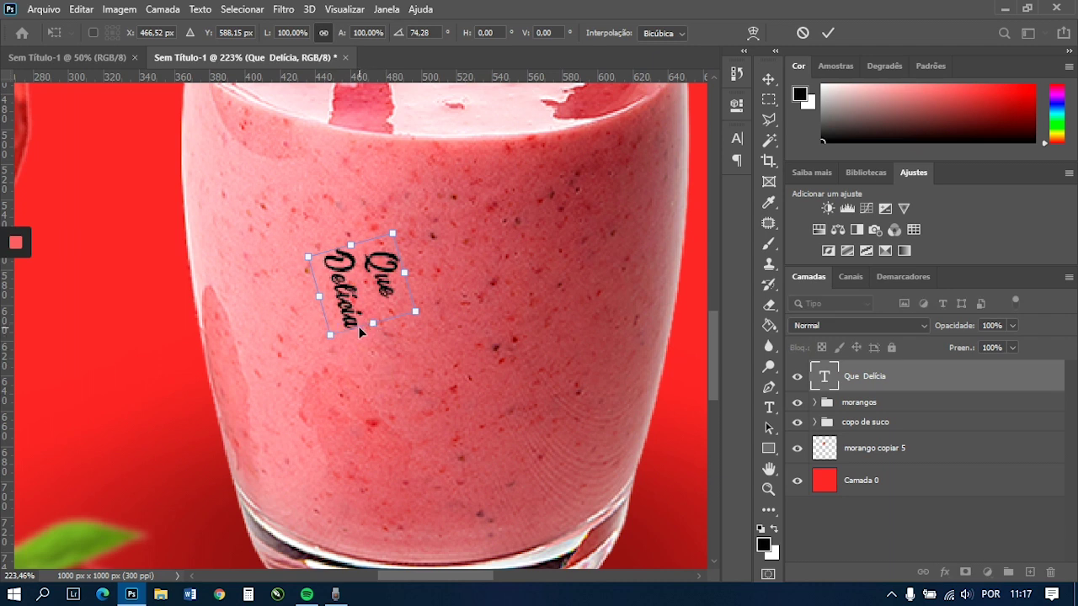
click(413, 339)
click(433, 341)
click(330, 335)
double_click(355, 293)
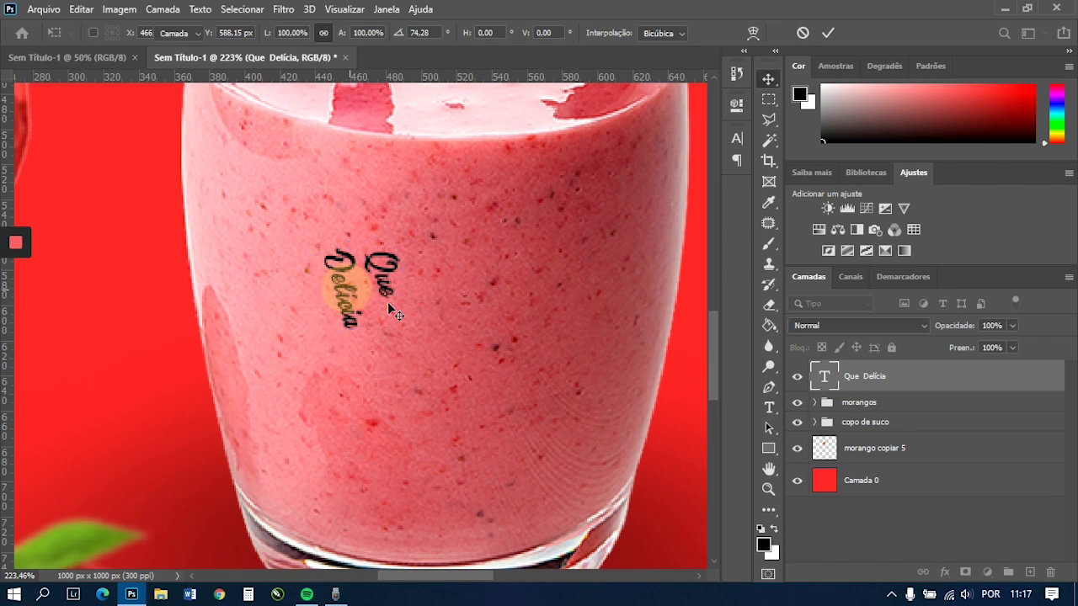
key(ctrl+z)
- Enlarge the Que Delícia text to about 575% and move it up and right across the glass's right edge
key(ctrl+t)
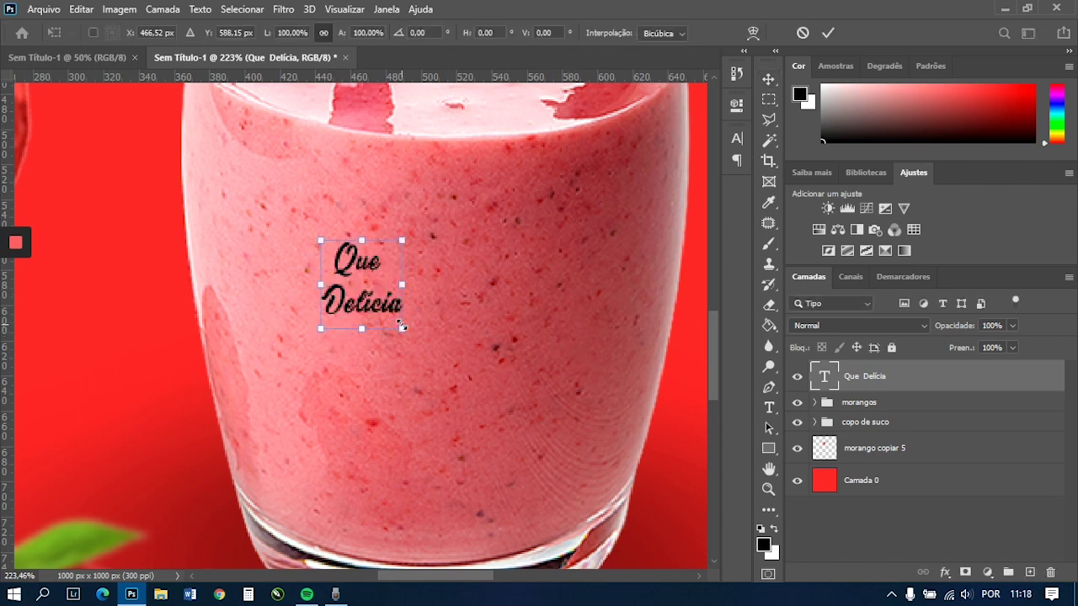
drag(404, 330, 814, 508)
scroll(361, 346, down, 7)
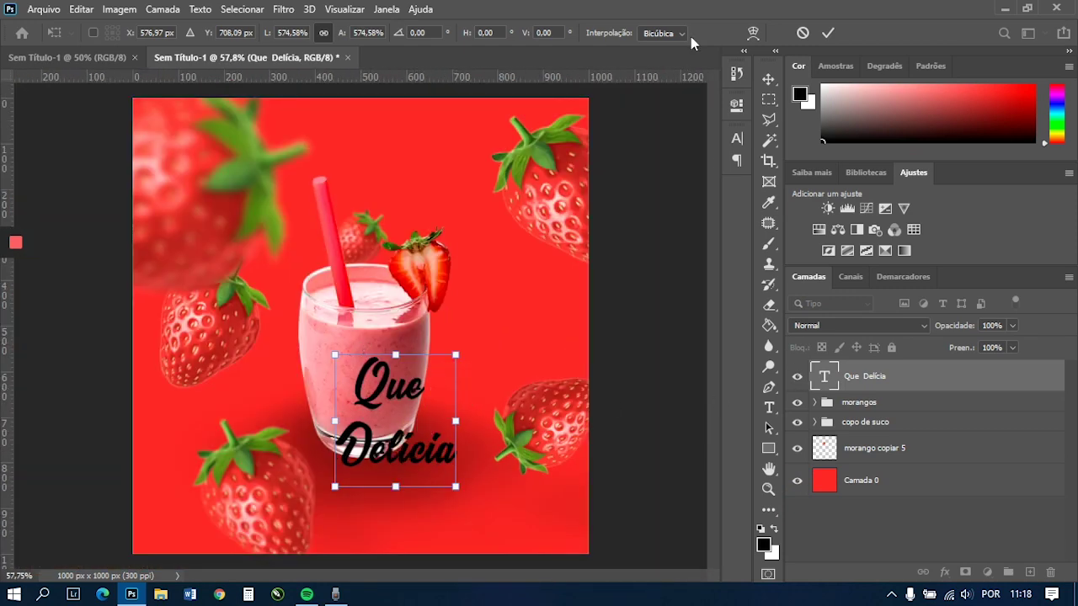
click(768, 84)
drag(491, 298, 540, 259)
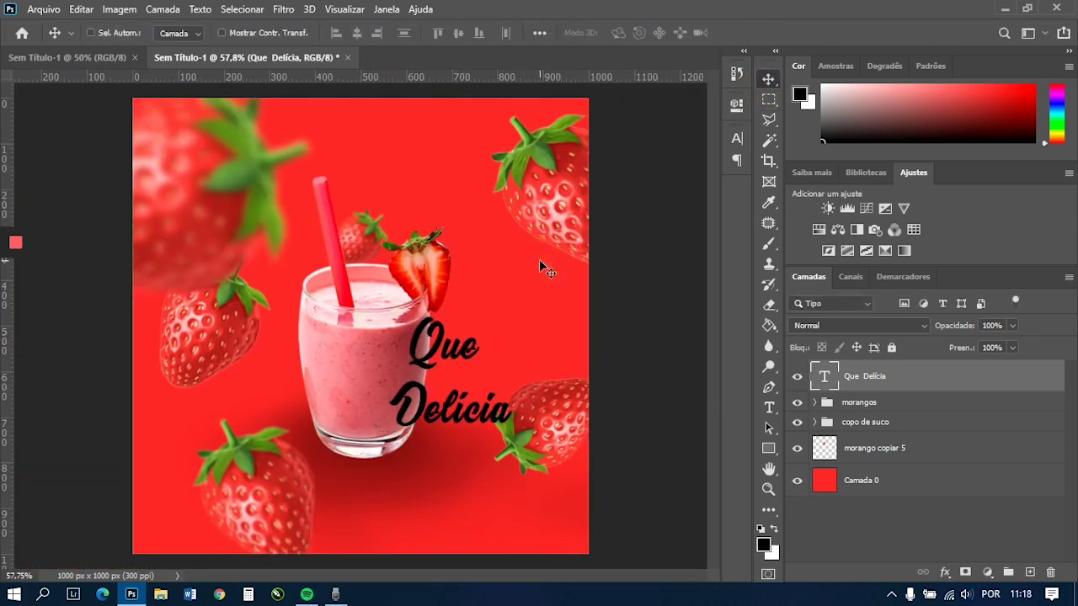
- Enlarge the Que Delícia text to about 149% of its size, move it up, and shift the copo de suco group slightly left
key(ctrl+t)
drag(509, 445, 501, 405)
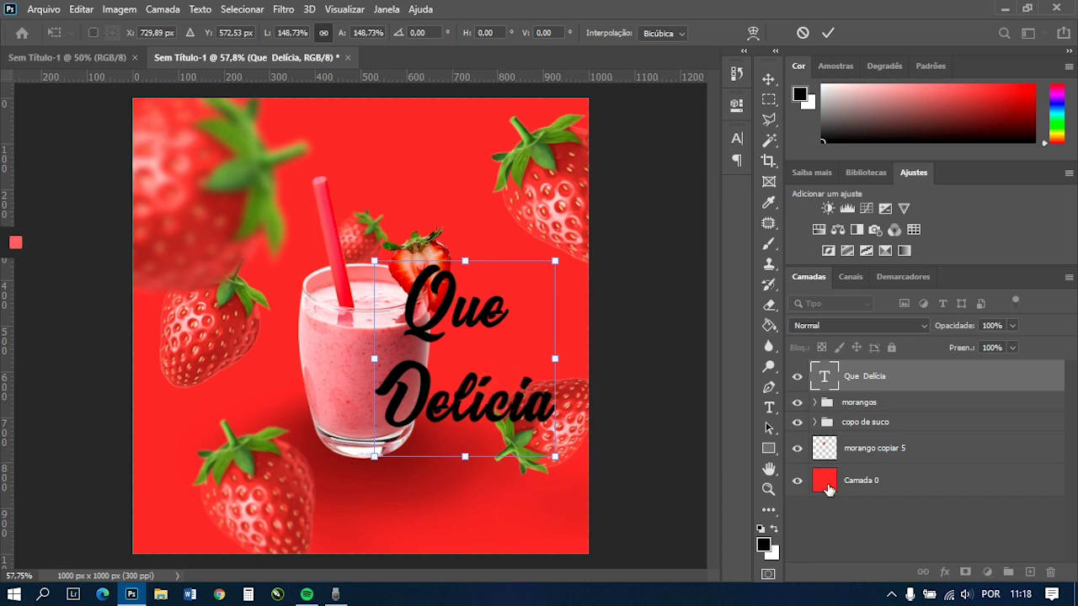
click(877, 425)
mouse_move(662, 508)
mouse_down()
mouse_move(650, 500)
mouse_move(659, 506)
mouse_up()
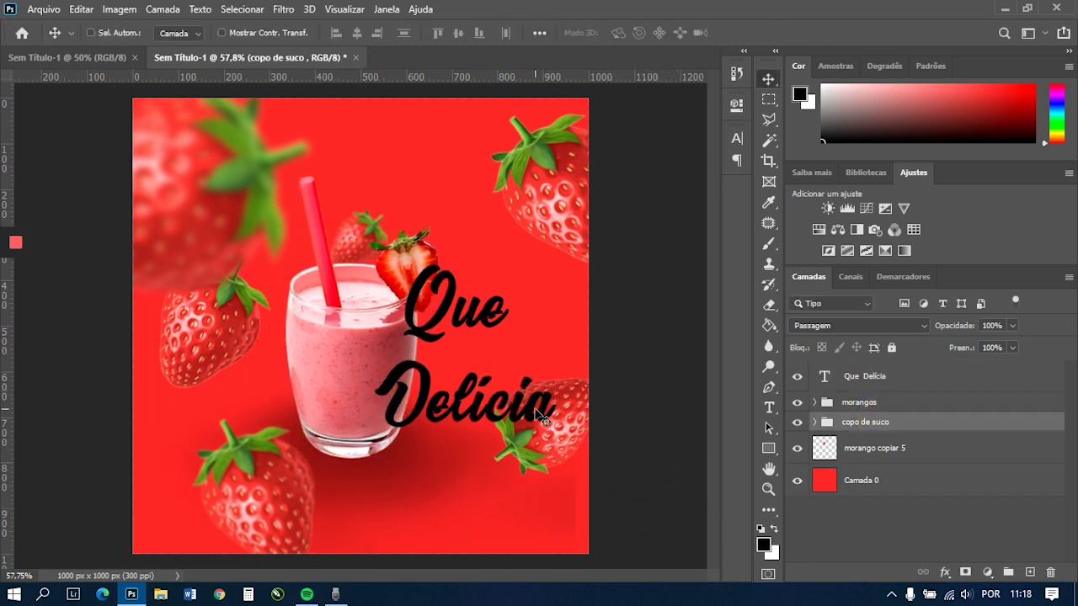
- Scale the Que Delícia text down proportionally to about 87.4%
click(871, 386)
key(ctrl+t)
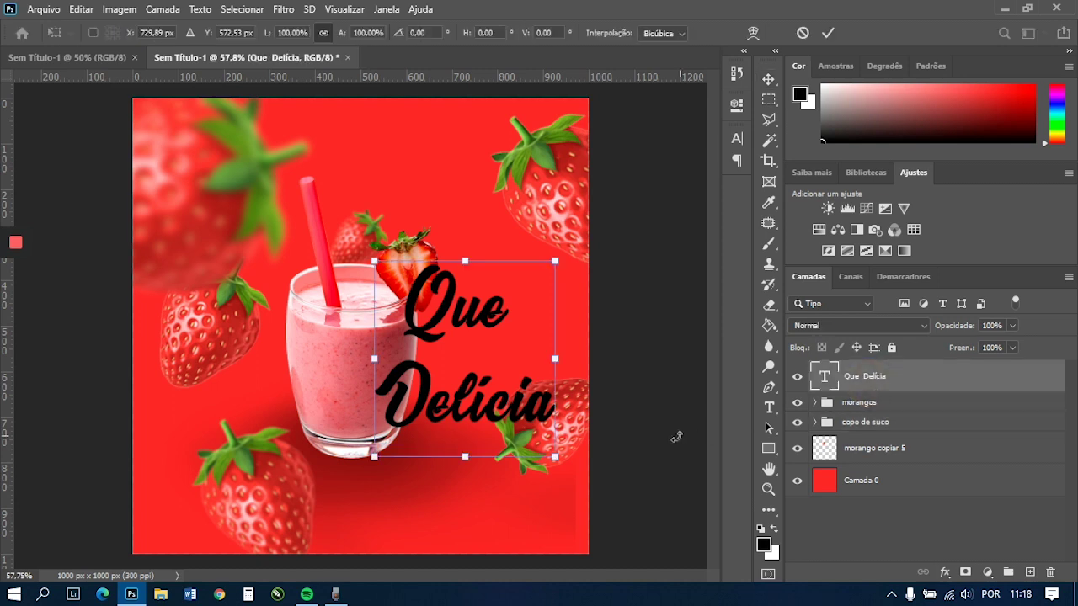
drag(556, 456, 469, 405)
key(Return)
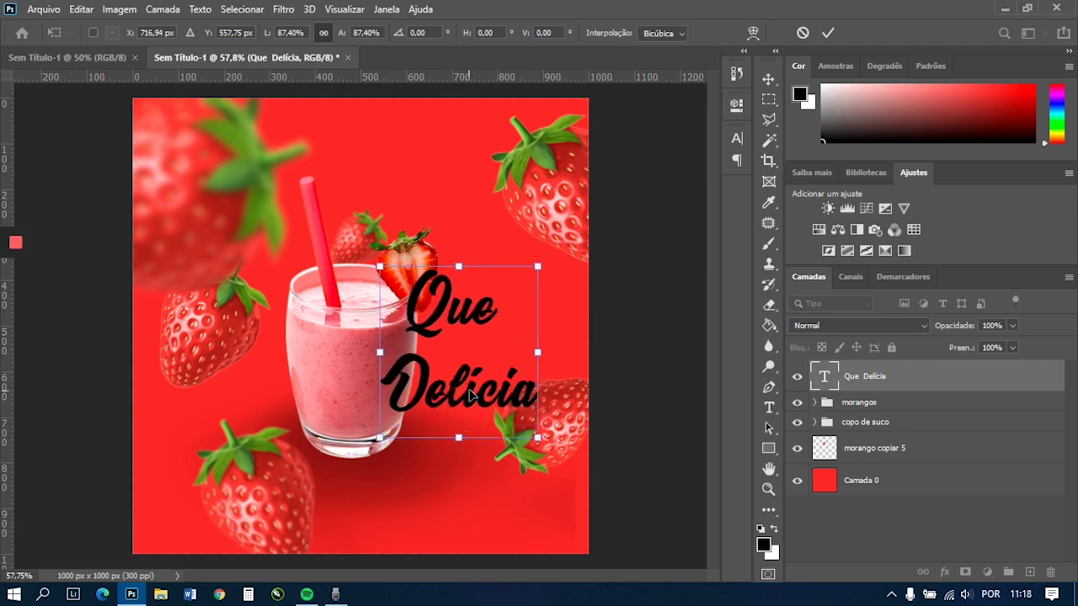
- Open the Que Delícia text color for editing and preview a light gray, e9e9e9
double_click(825, 376)
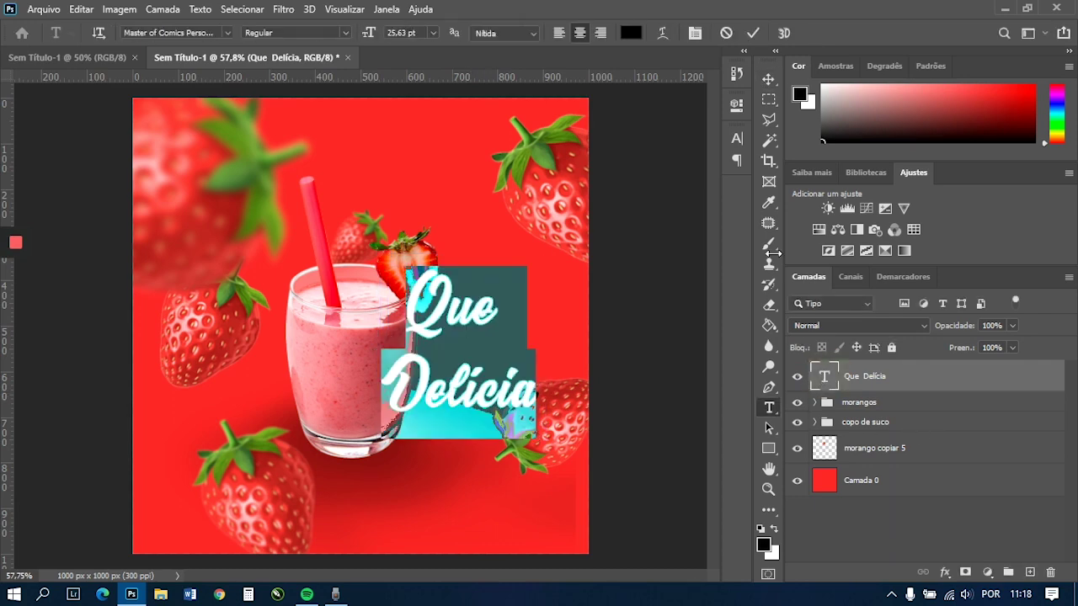
click(632, 33)
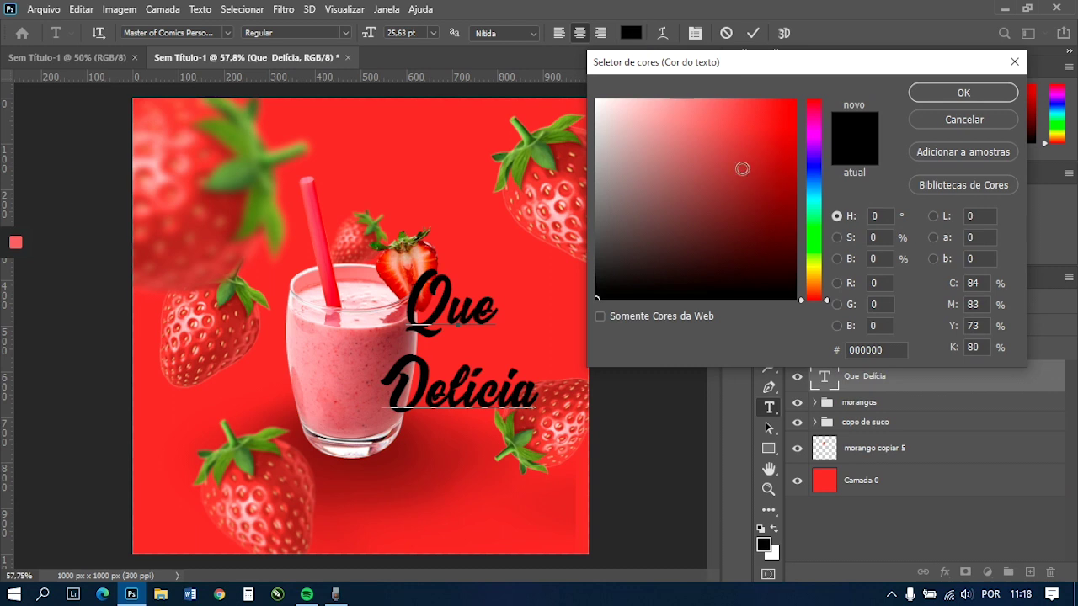
click(666, 150)
click(546, 125)
click(548, 129)
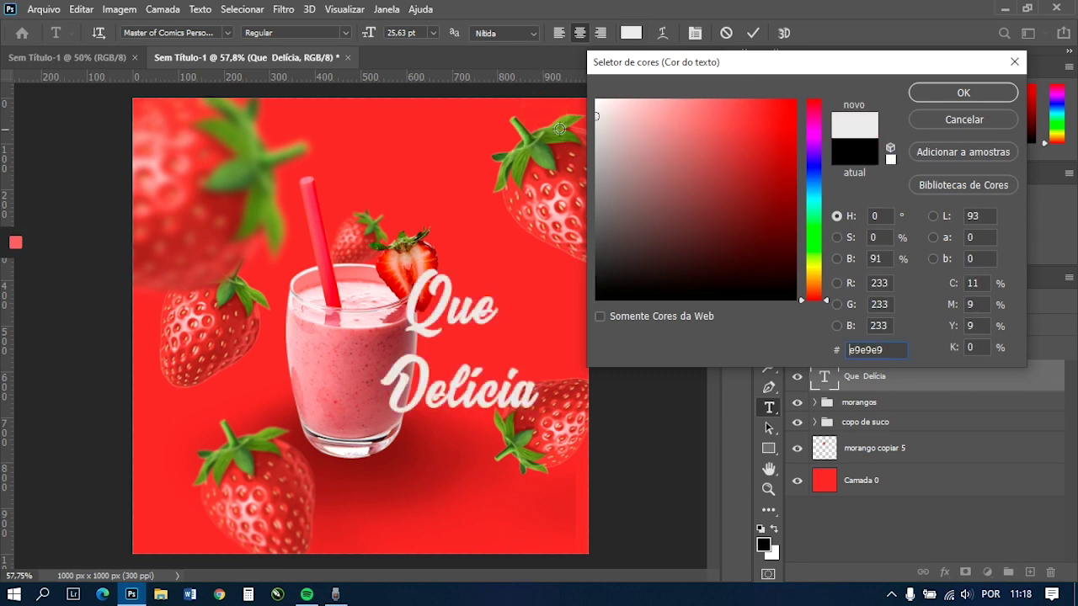
- Try pink, coral red and yellow (f8cd22) as the color of the Que Delícia text
click(652, 157)
click(733, 193)
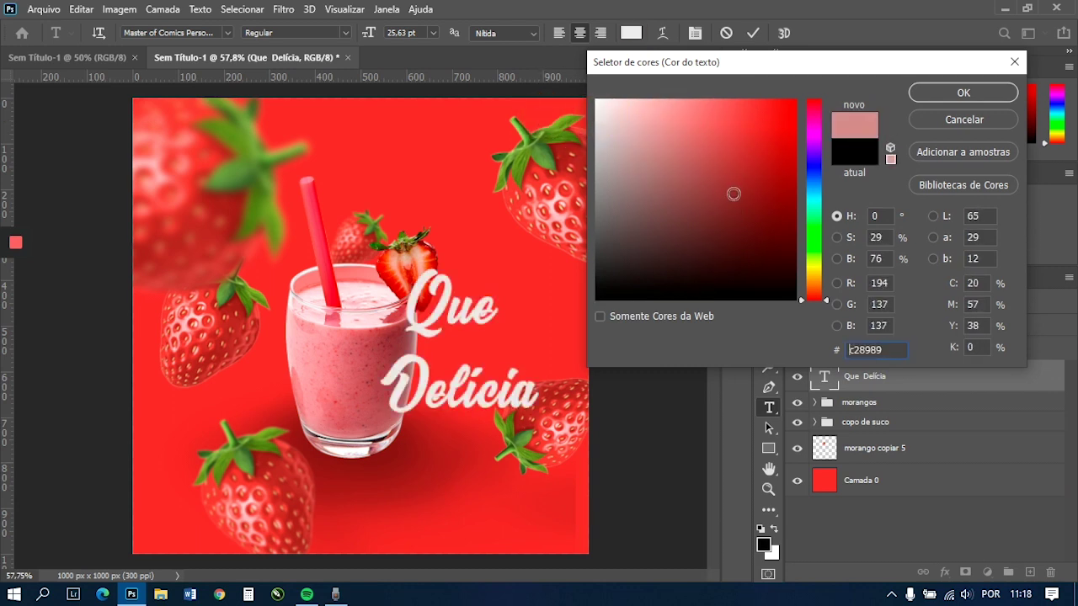
click(700, 101)
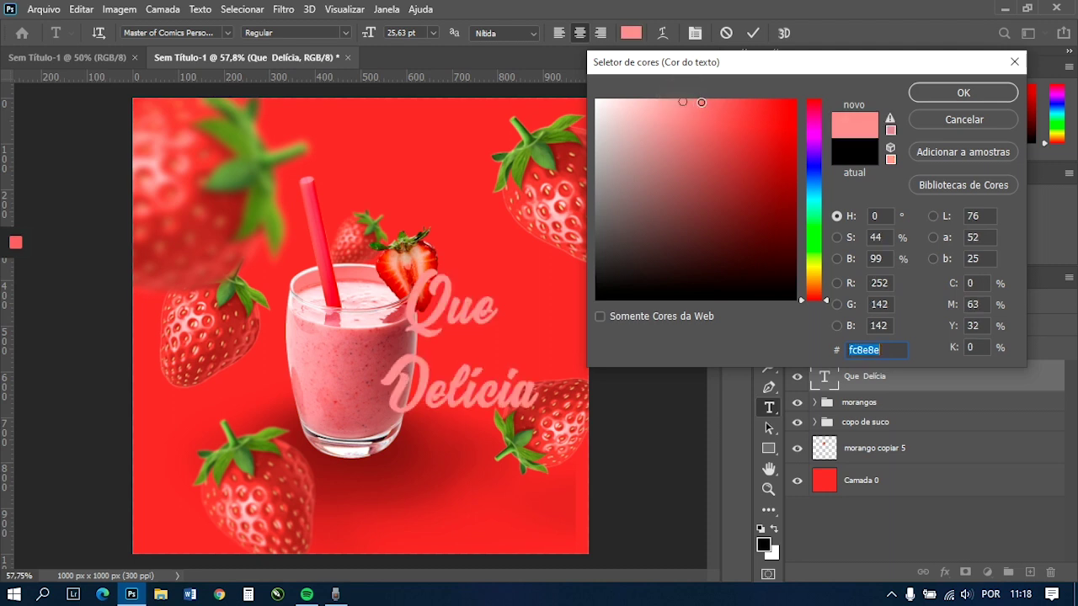
click(725, 123)
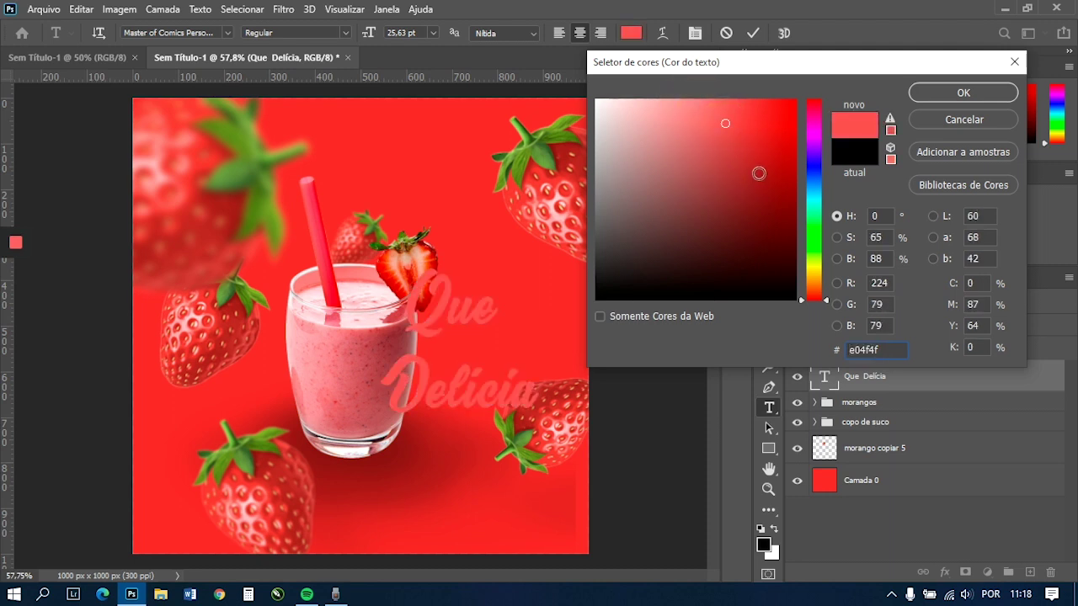
click(816, 274)
click(728, 136)
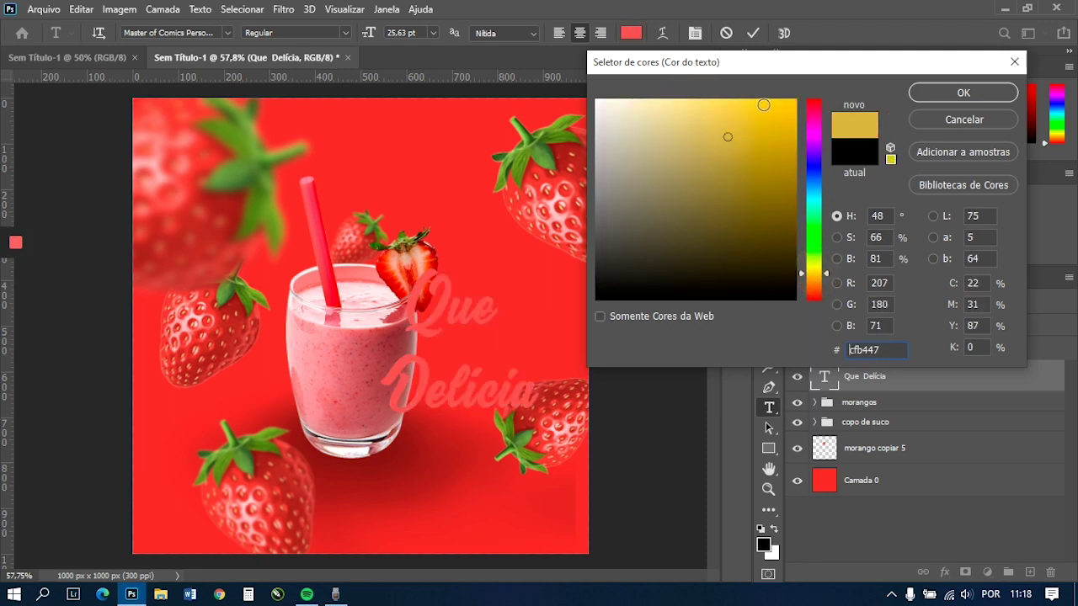
click(768, 107)
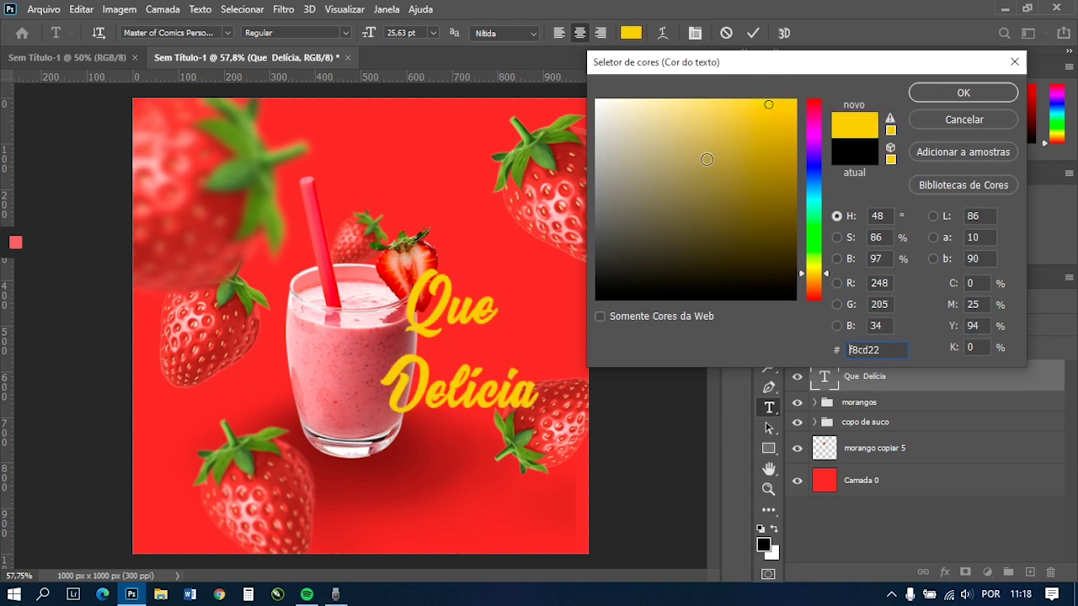
- Try a bright green and several greens sampled from the strawberry leaves on the Que Delícia text
click(817, 241)
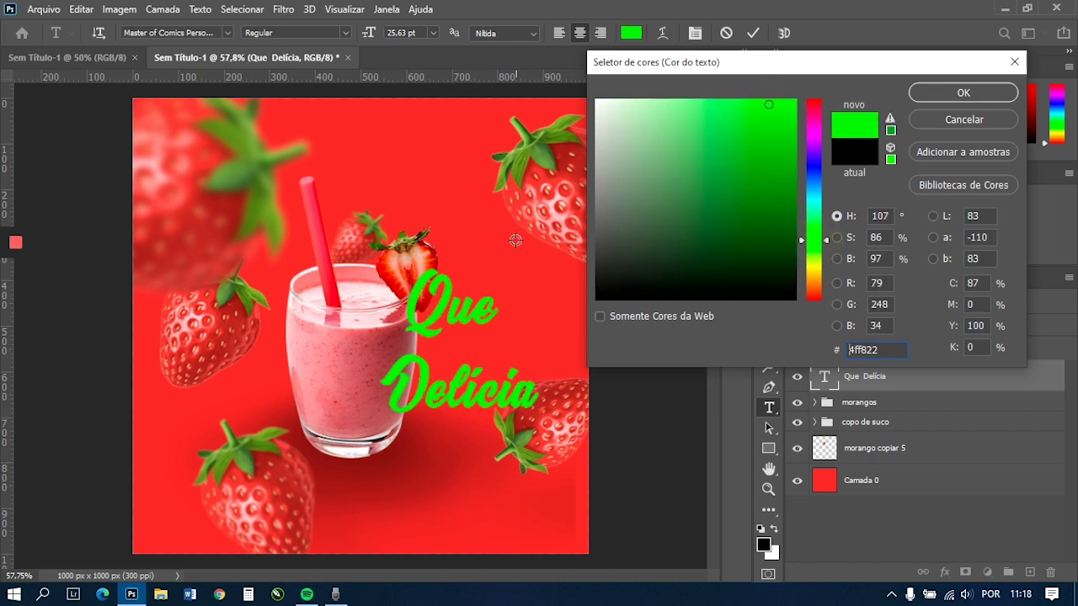
click(525, 158)
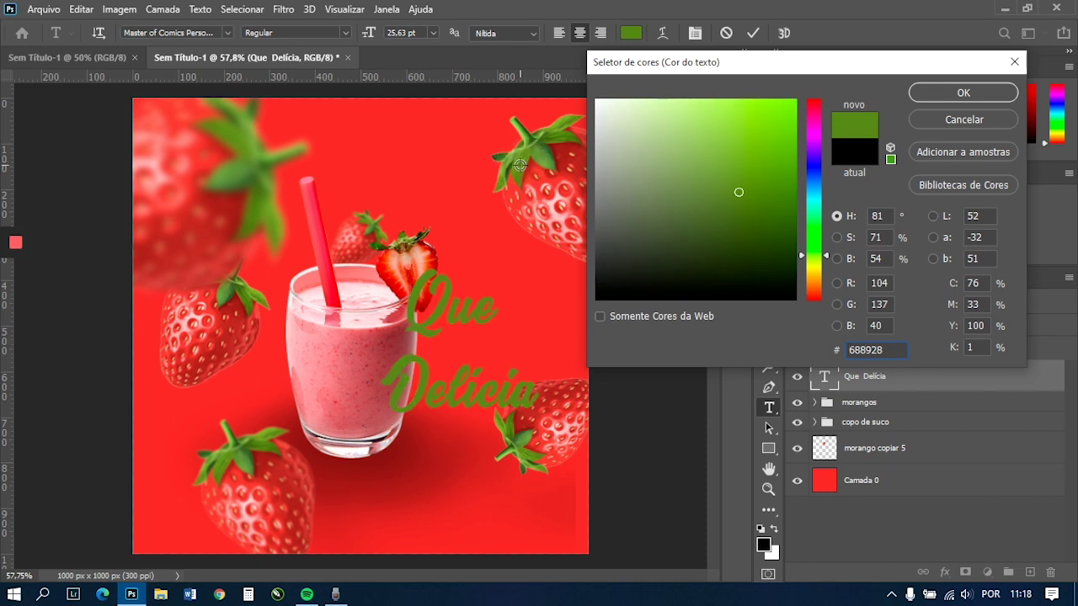
click(520, 166)
click(265, 214)
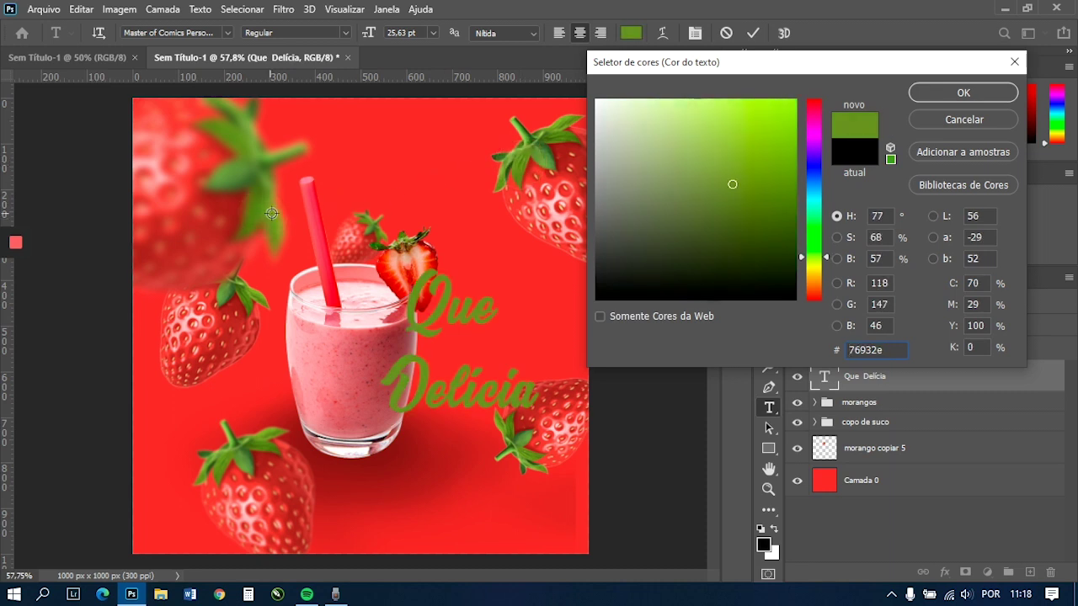
click(215, 464)
click(218, 465)
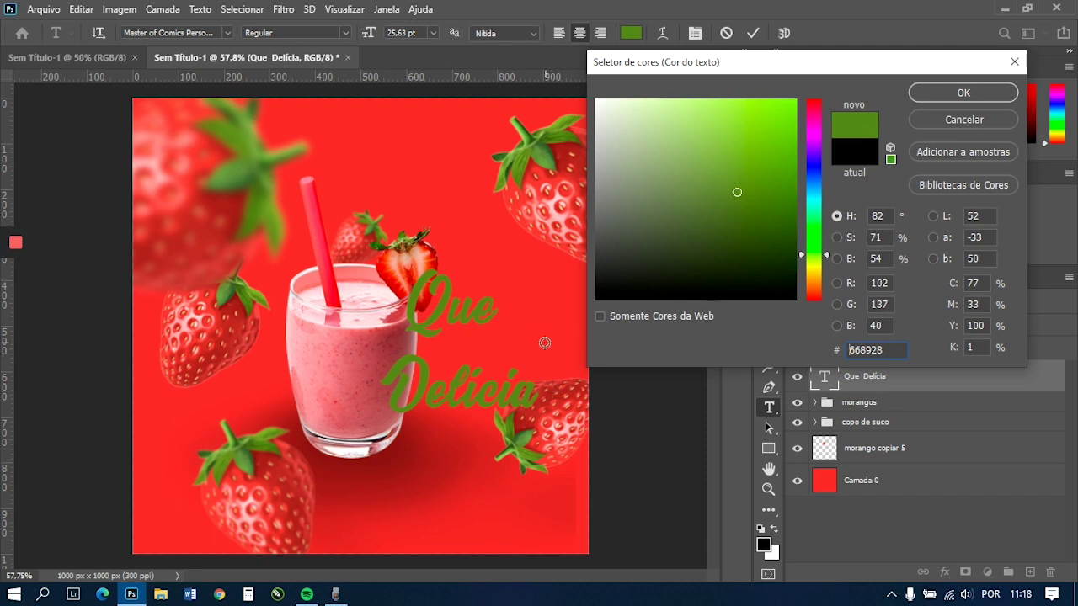
- Try lighter lime greens such as b8f152, a purple (7b52f1) and pinkish red on the lettering
mouse_move(758, 189)
mouse_down()
mouse_move(750, 113)
mouse_move(741, 113)
mouse_up()
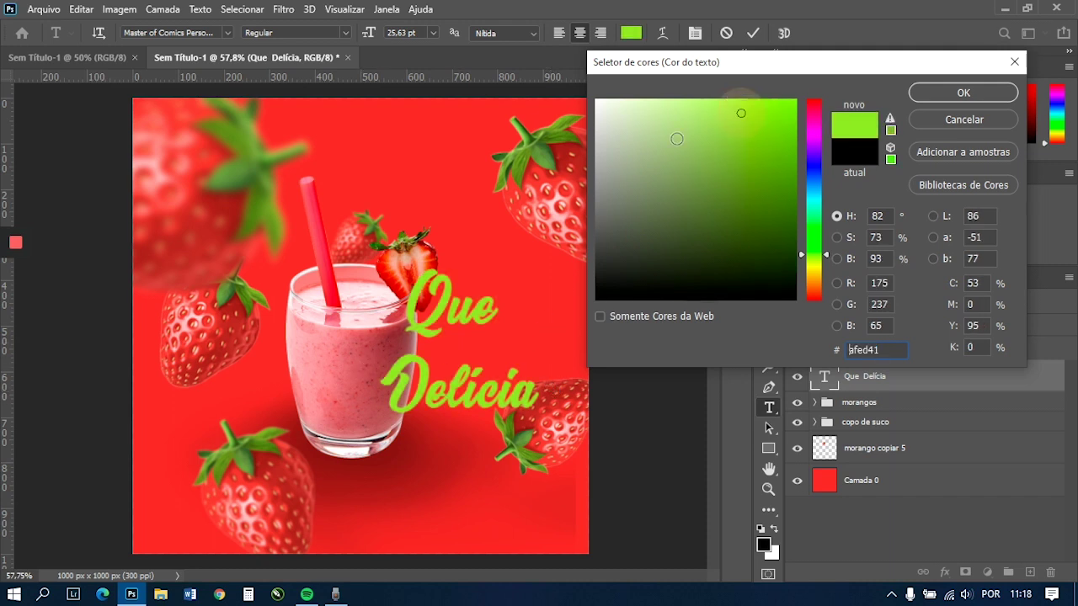
click(739, 104)
click(753, 109)
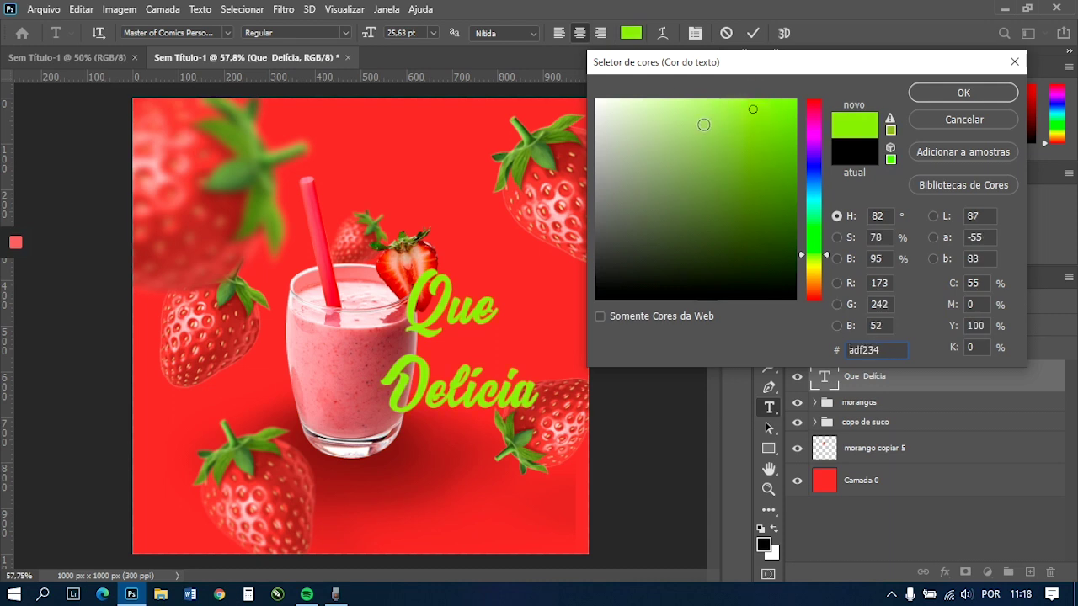
click(728, 110)
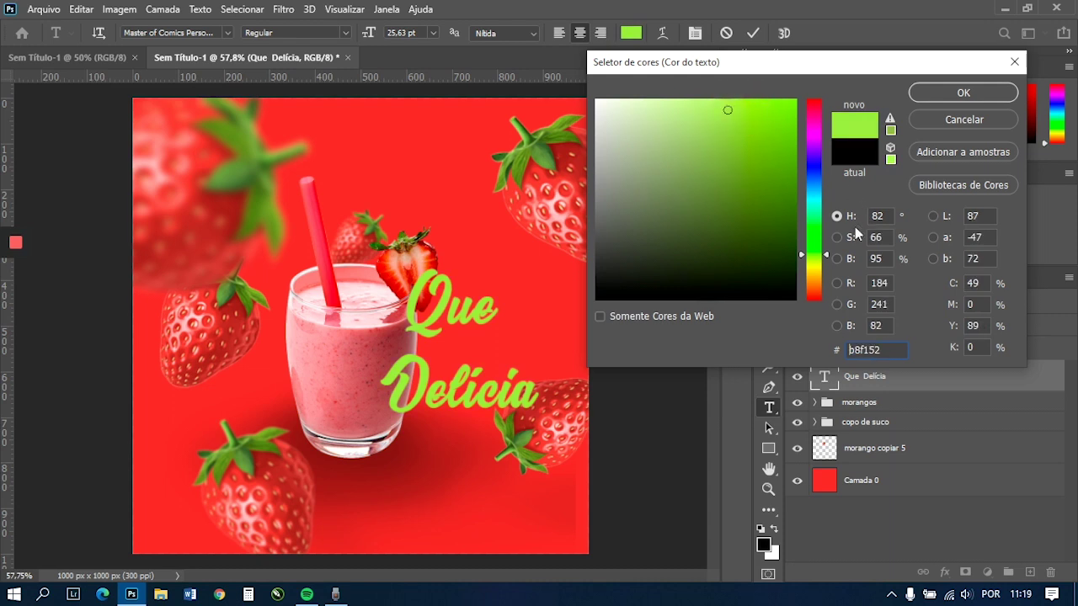
drag(814, 194, 815, 157)
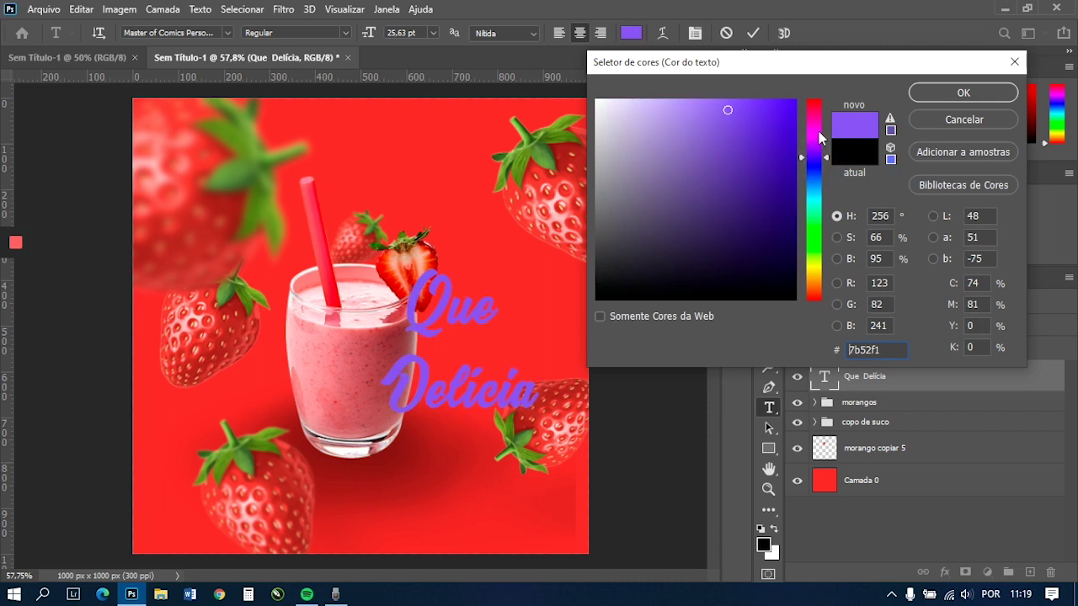
drag(817, 118, 814, 100)
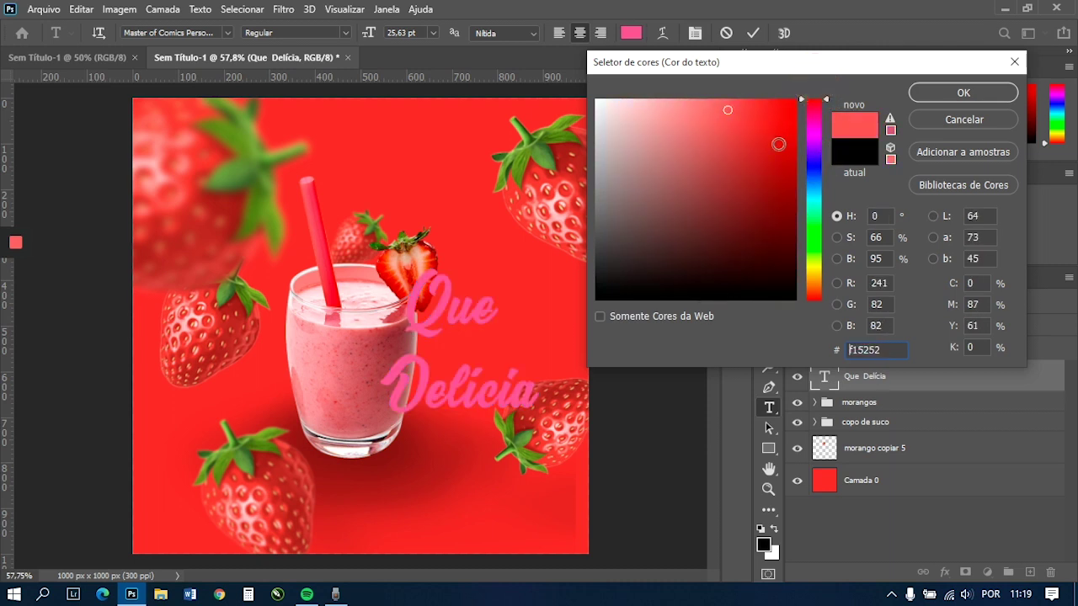
- Set the color of the Que Delícia text to pure white, ffffff
drag(706, 146, 597, 100)
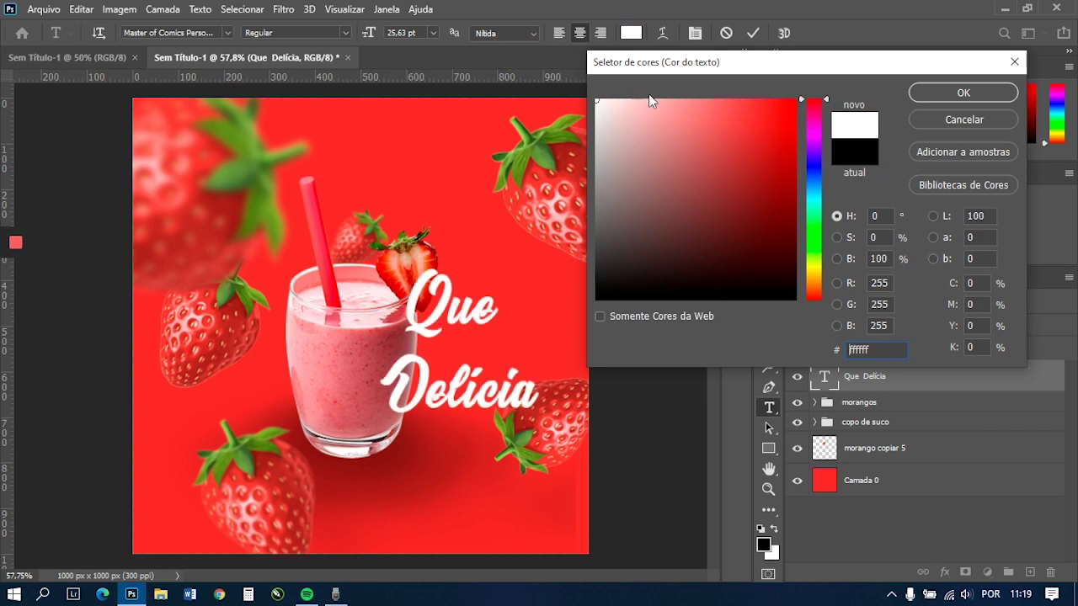
click(960, 92)
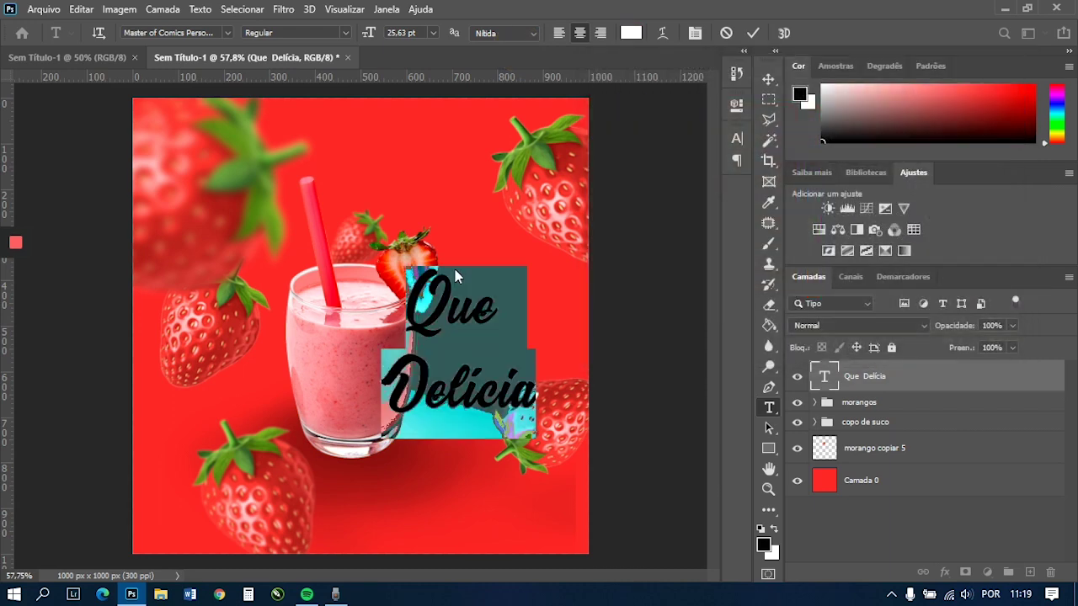
click(870, 377)
key(v)
- Move the white Que Delícia text slightly up and to the right on the canvas
click(456, 333)
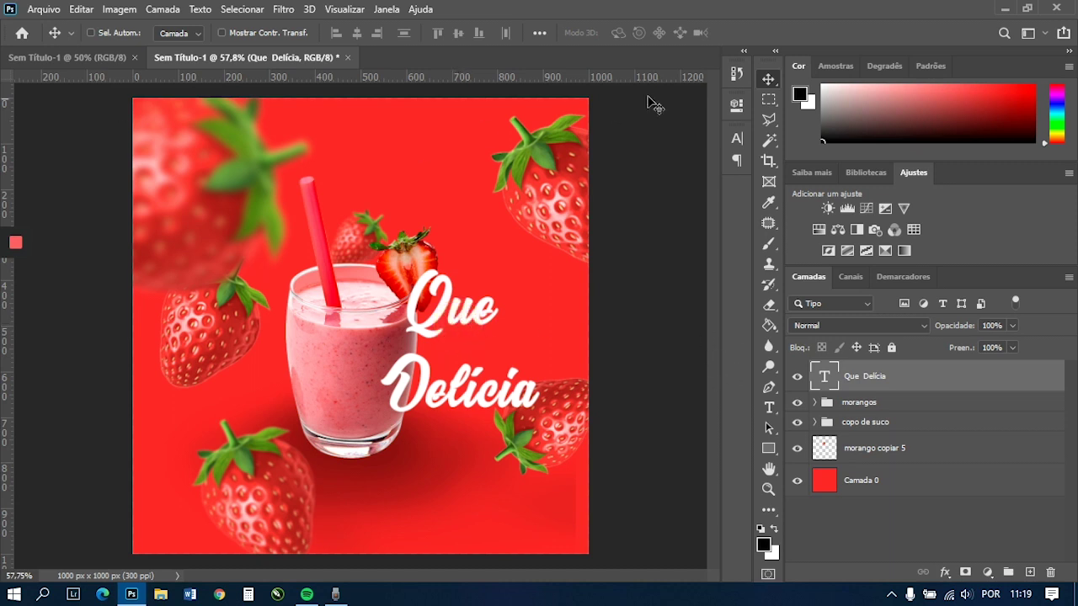
click(768, 79)
mouse_move(616, 227)
mouse_down()
mouse_move(621, 199)
mouse_move(612, 218)
mouse_up()
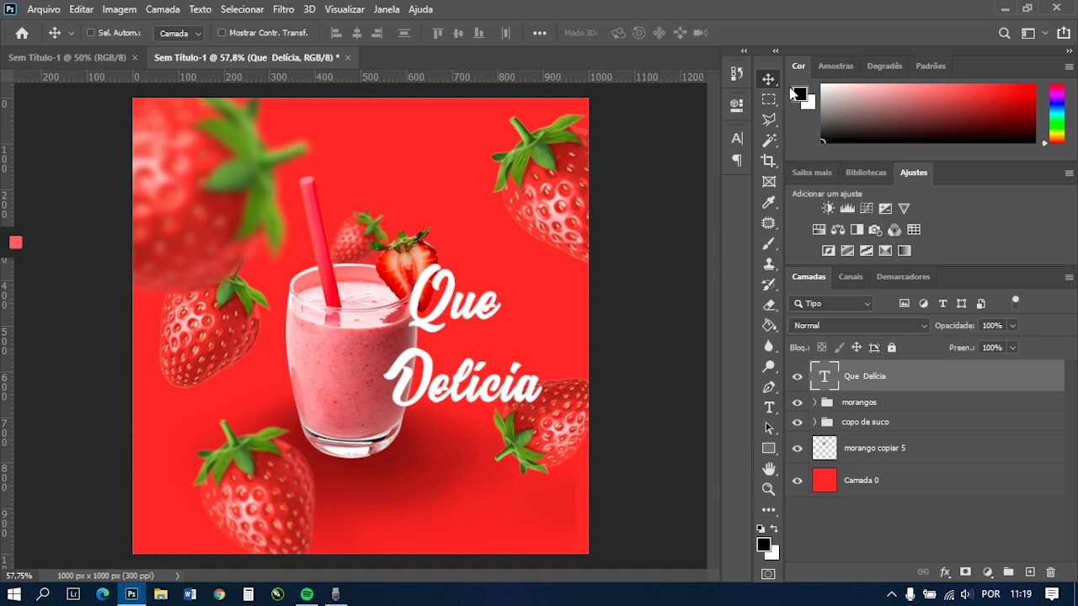
- Reduce the leading of the Que Delícia text to 33,75 pt so its two lines sit closer together
click(737, 138)
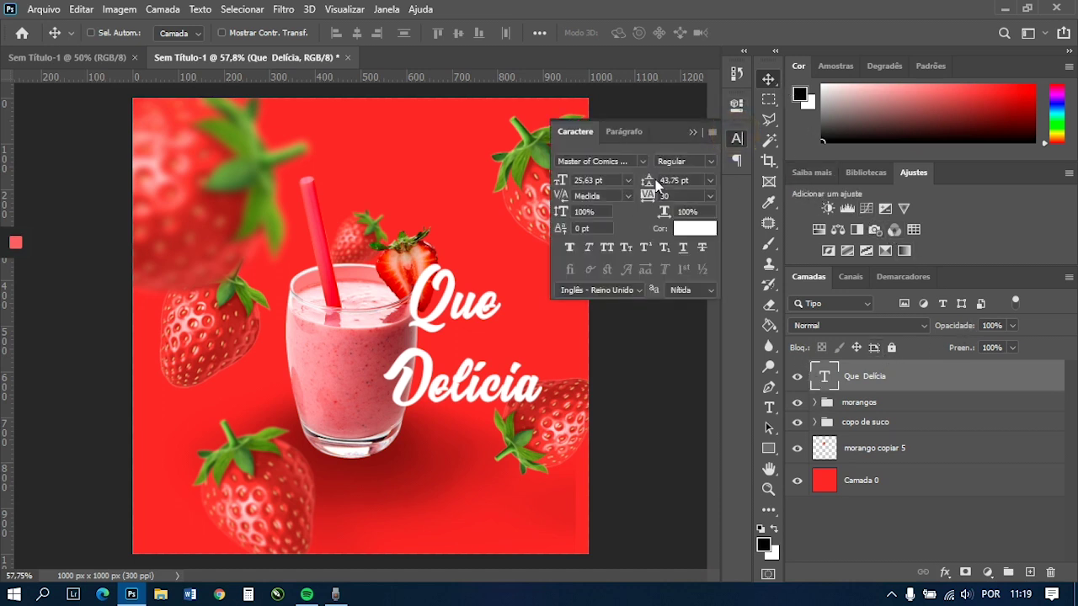
mouse_move(650, 182)
mouse_down()
mouse_move(630, 178)
mouse_move(666, 180)
mouse_up()
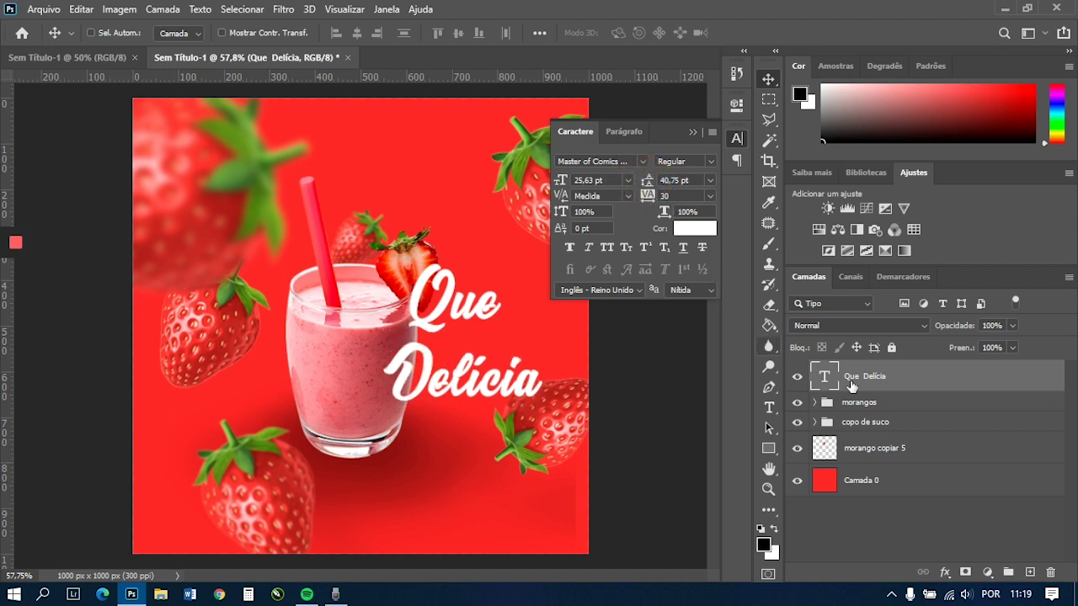
double_click(825, 378)
mouse_move(649, 183)
mouse_down()
mouse_move(645, 173)
mouse_move(647, 186)
mouse_up()
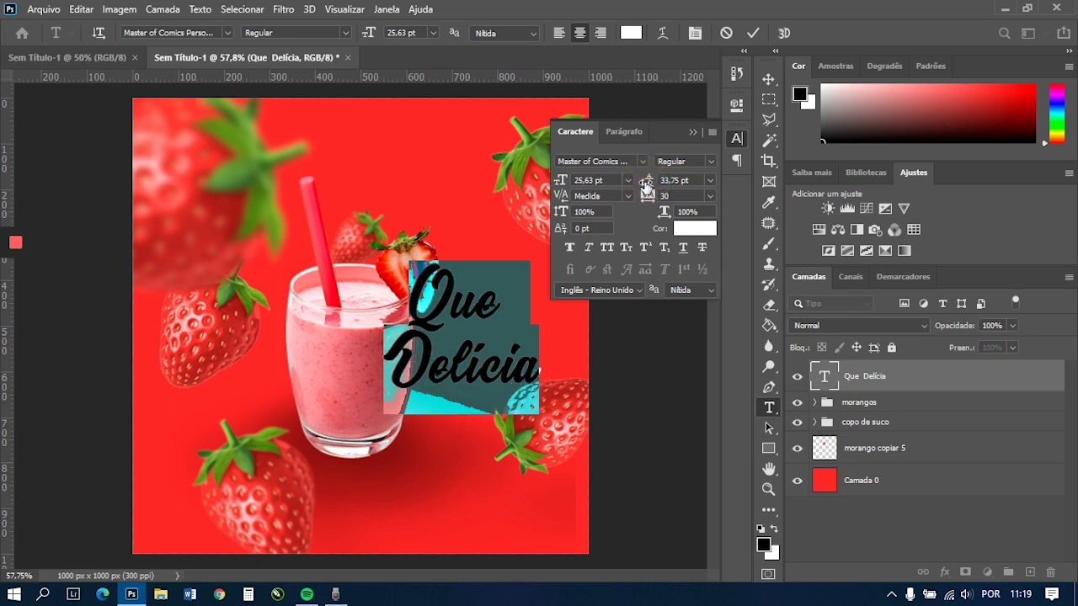
click(690, 131)
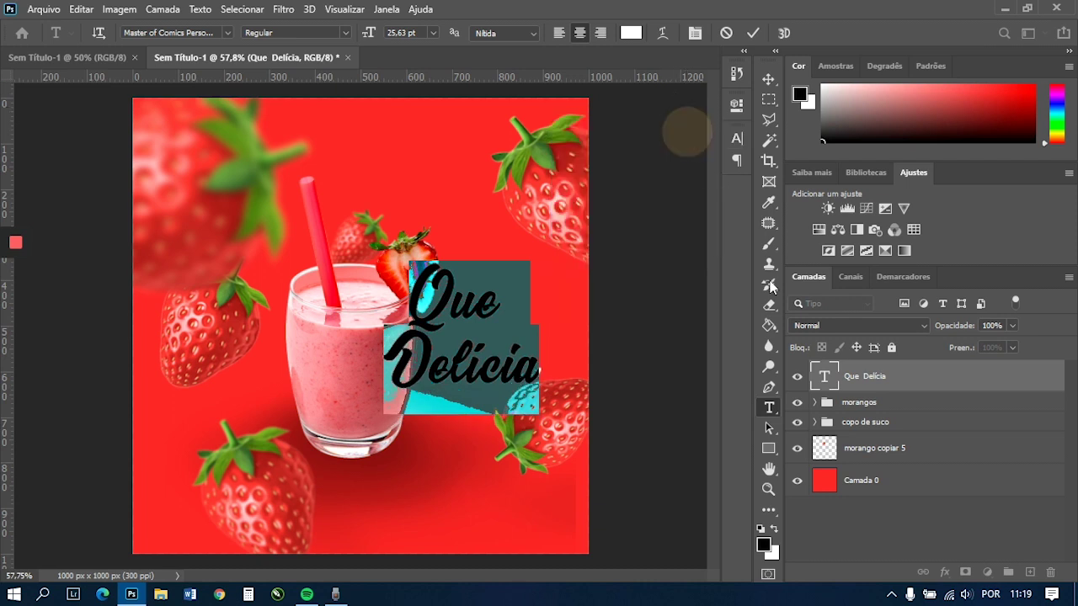
click(997, 526)
key(v)
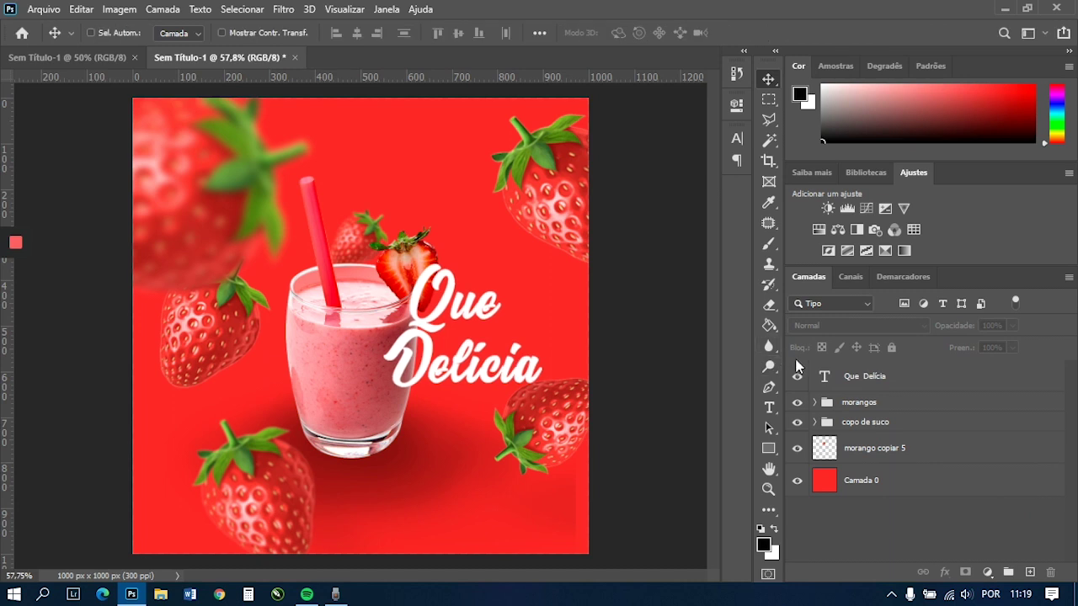
- Reorder the Que Delícia layer beneath the morangos group and expand that group
click(876, 388)
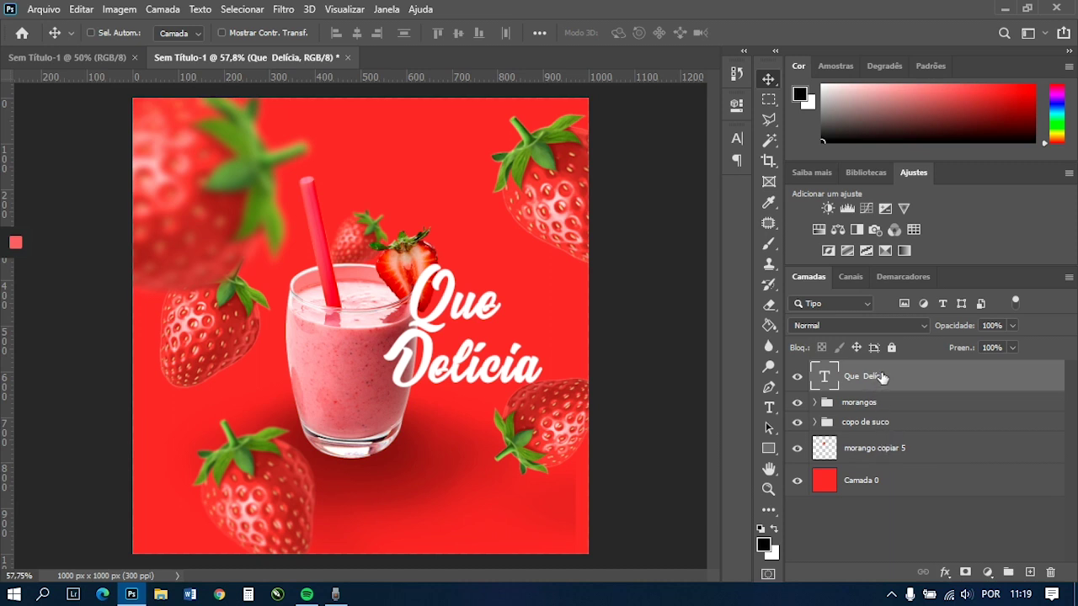
mouse_move(849, 394)
mouse_down()
mouse_move(861, 395)
mouse_move(861, 410)
mouse_up()
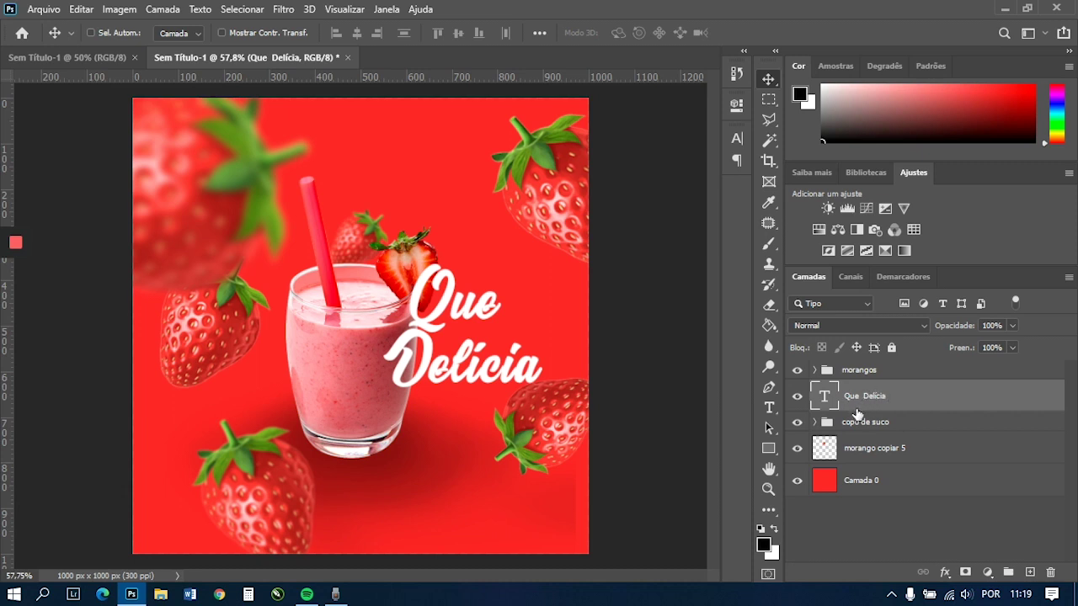
click(814, 370)
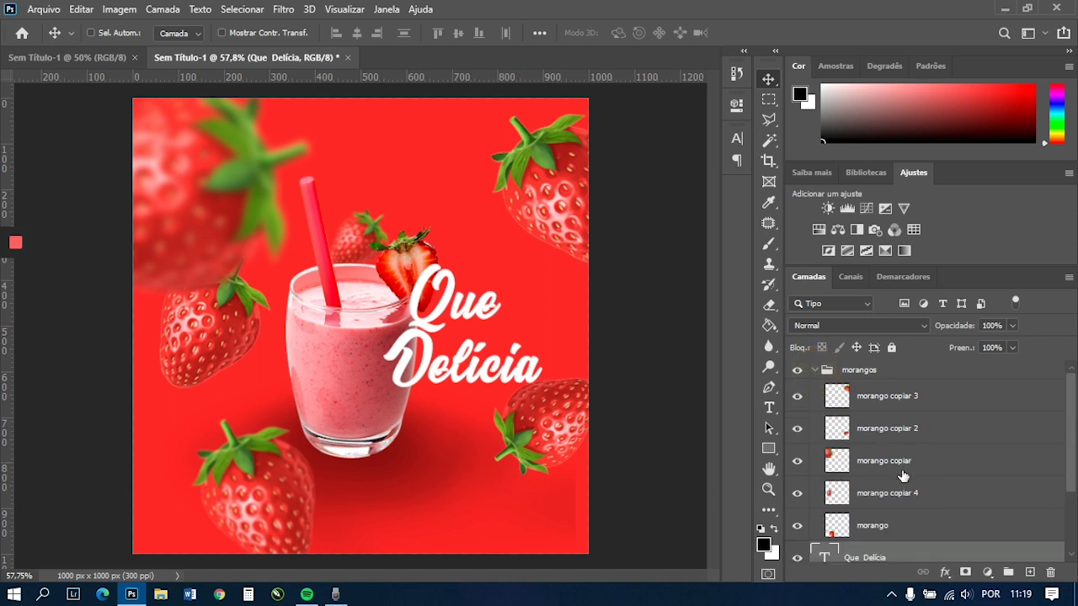
- Enlarge the morango copiar 2 strawberry to about 152% and place it at the canvas's lower right, overlapping the end of Delícia
click(884, 428)
mouse_move(665, 442)
mouse_down()
mouse_move(643, 429)
mouse_move(631, 436)
mouse_move(646, 440)
mouse_up()
key(ctrl+t)
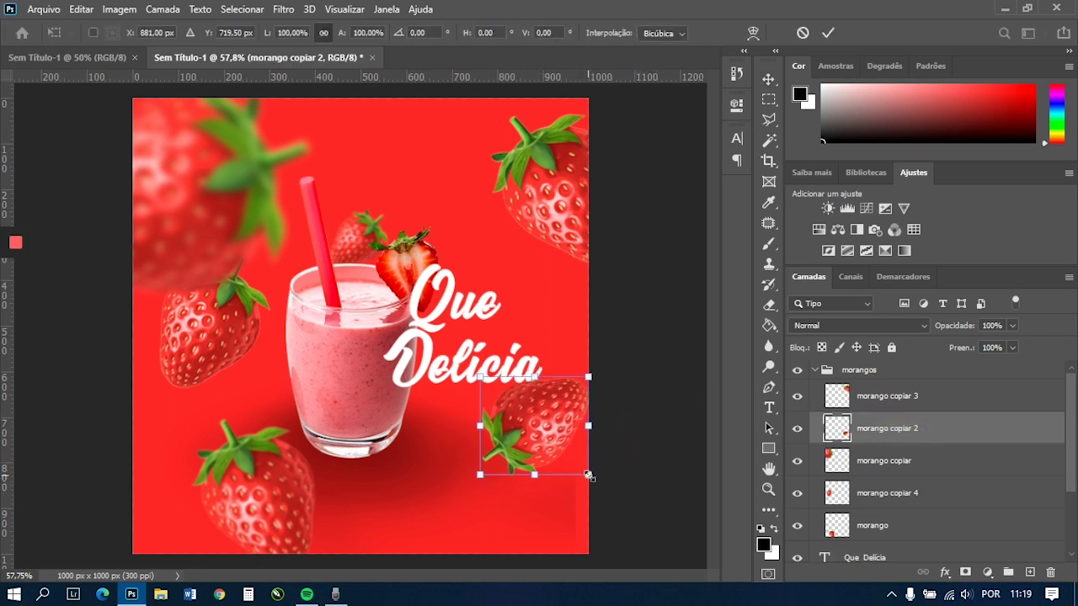
drag(587, 474, 645, 530)
drag(595, 496, 547, 478)
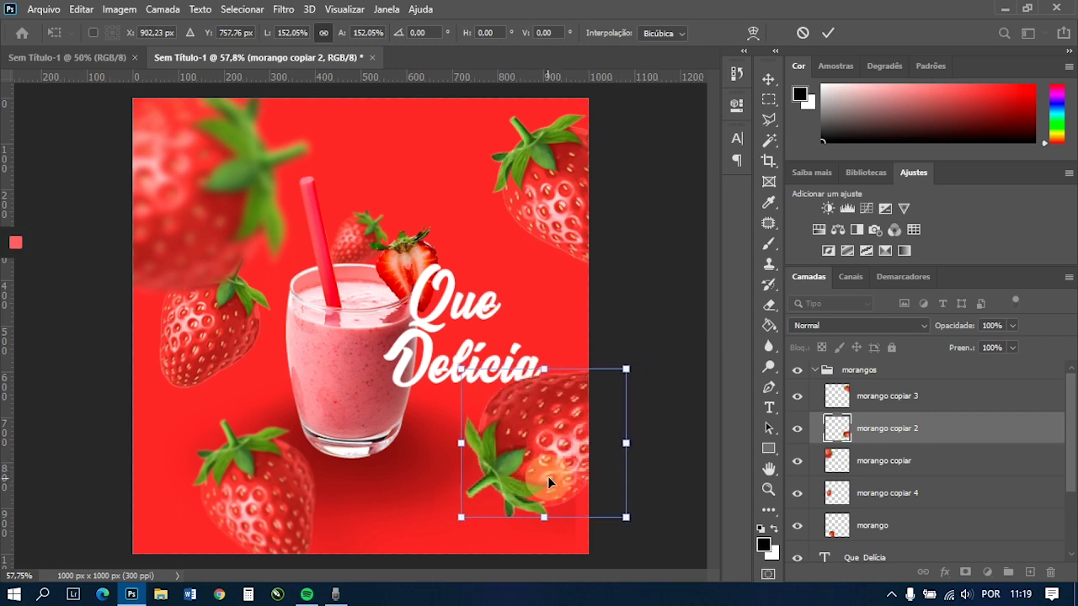
key(Return)
- Apply a Gaussian Blur to the morango copiar 2 strawberry at the canvas's lower right
click(283, 9)
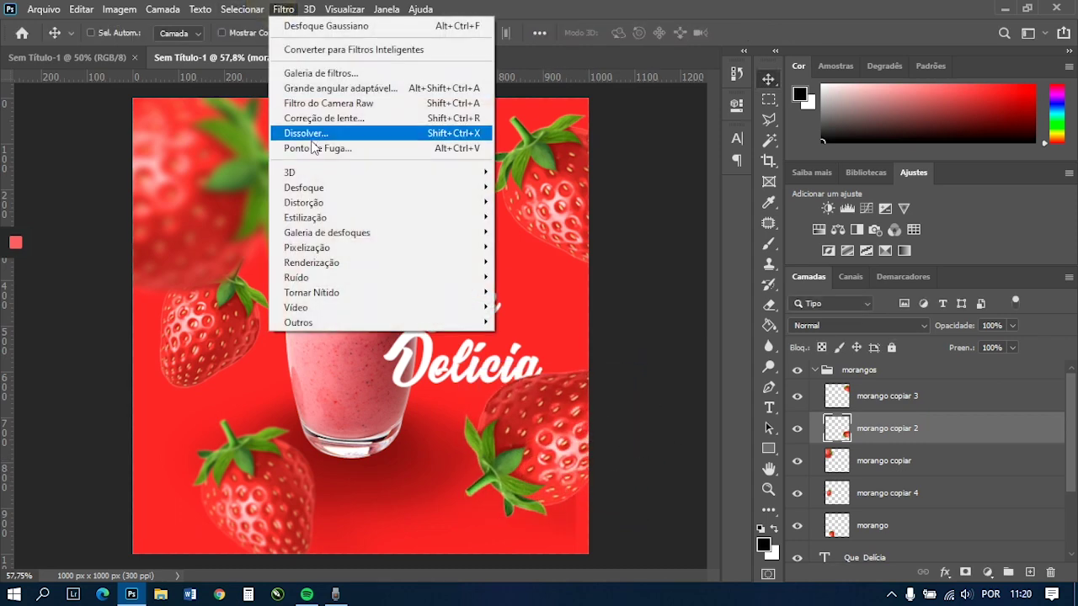
click(560, 280)
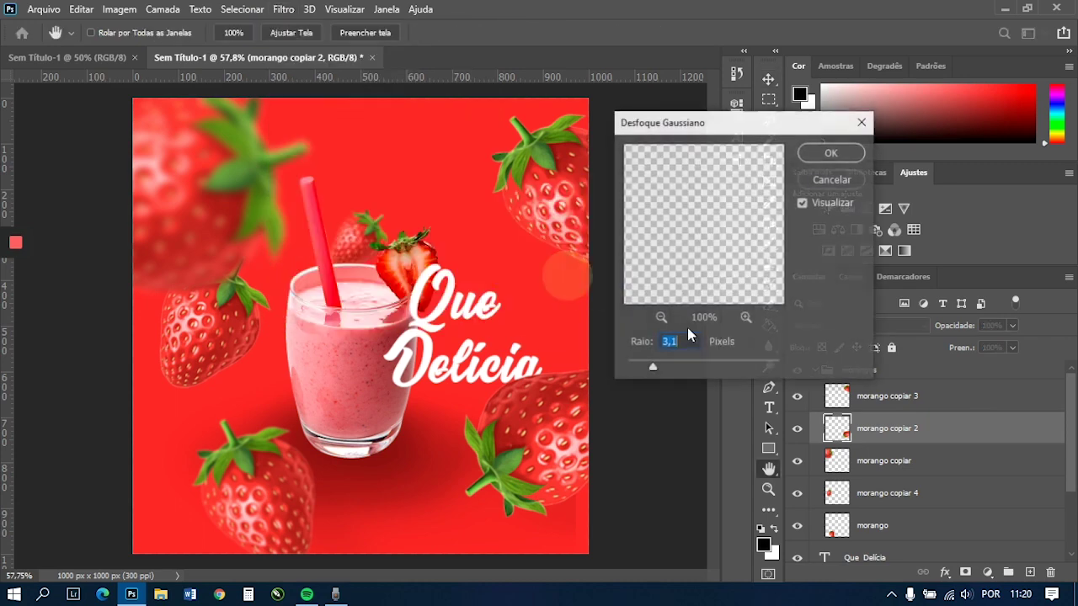
click(831, 152)
click(662, 373)
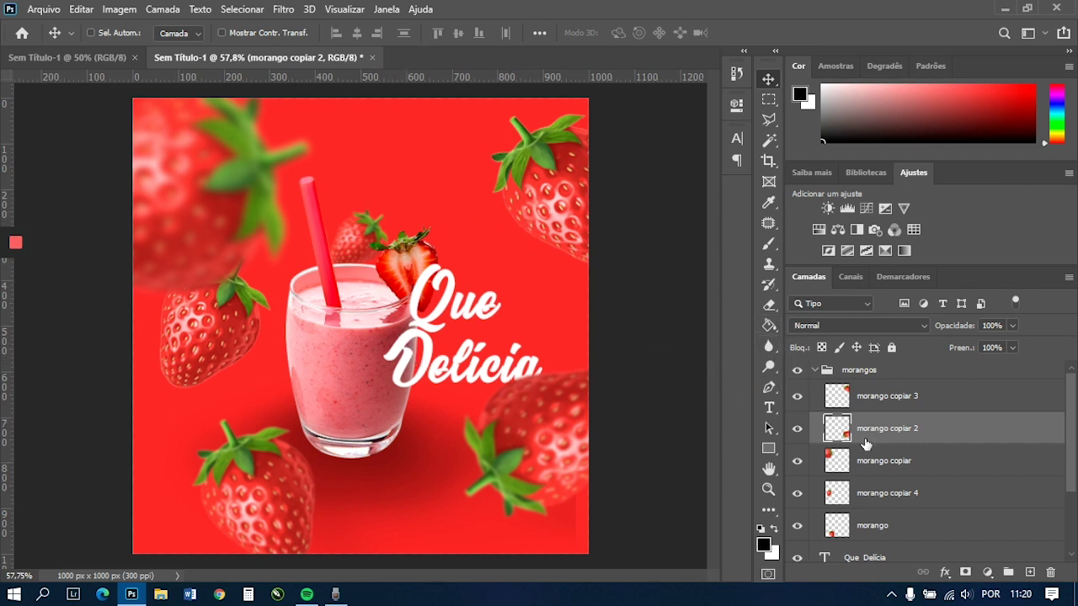
- Collapse the morangos group and add a black drop shadow with reduced opacity to the Que Delícia text
click(811, 371)
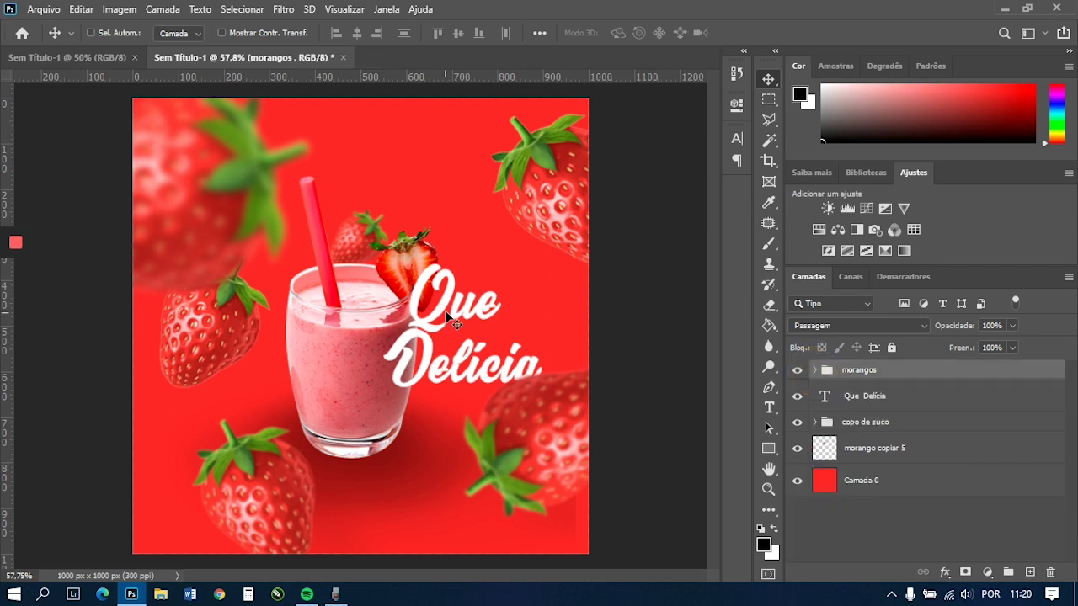
click(882, 395)
click(945, 572)
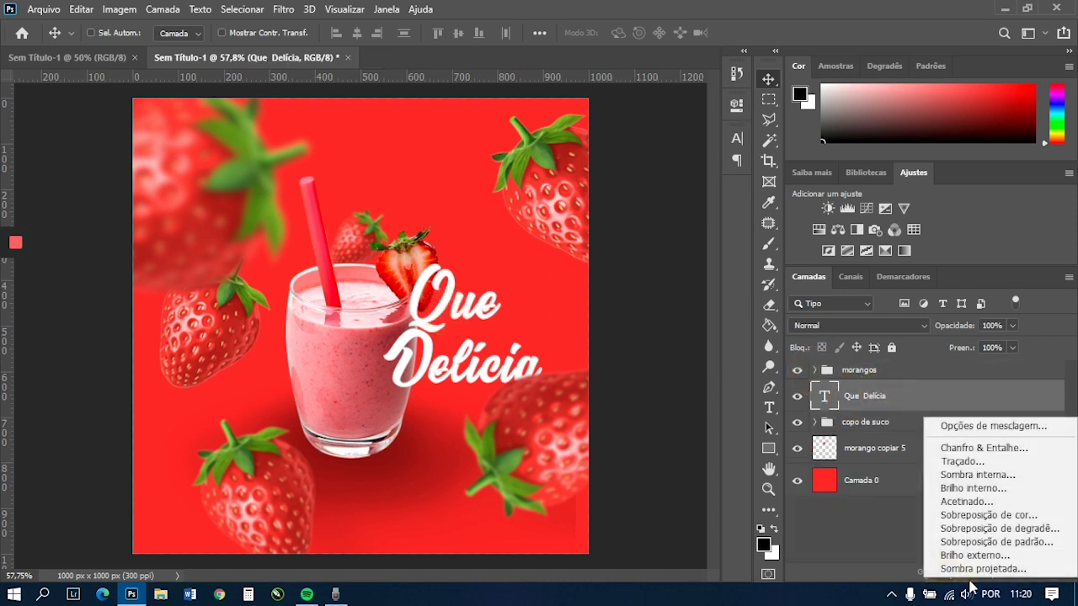
click(977, 569)
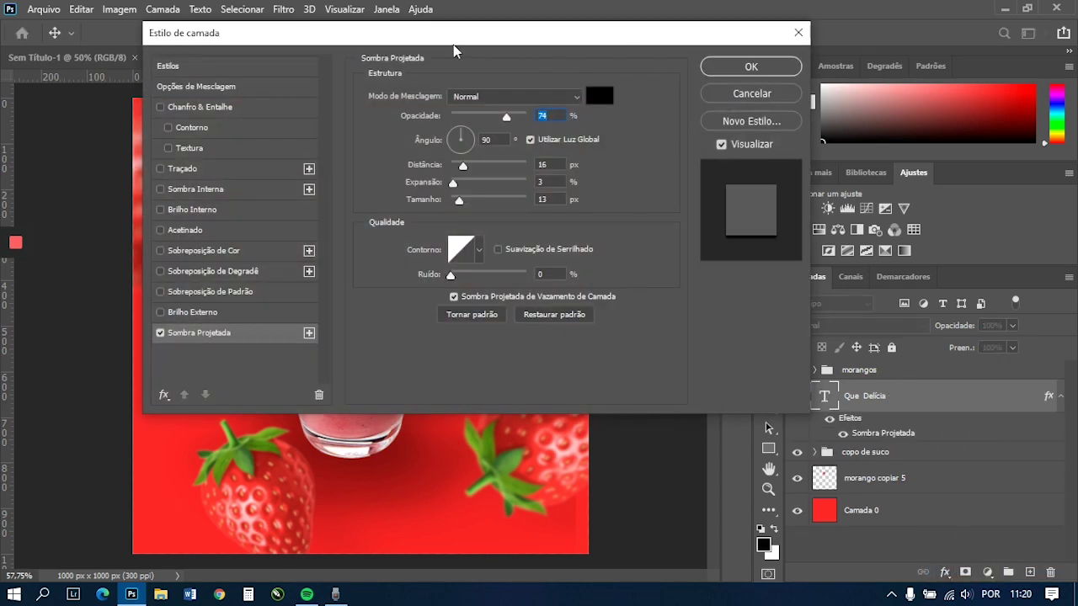
drag(453, 51, 878, 51)
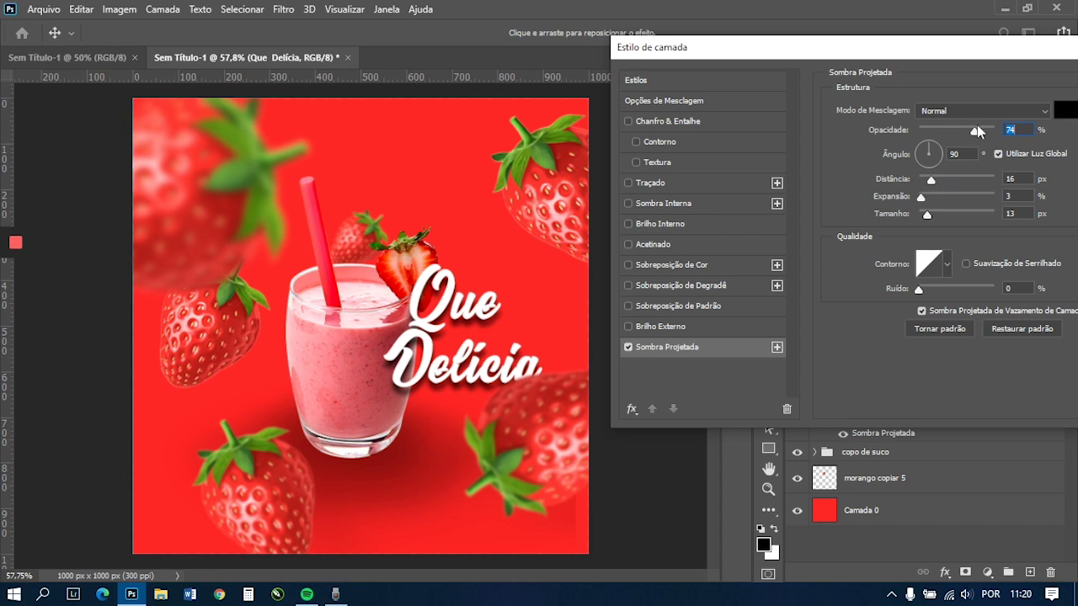
drag(977, 127, 956, 130)
drag(949, 58, 603, 45)
click(894, 62)
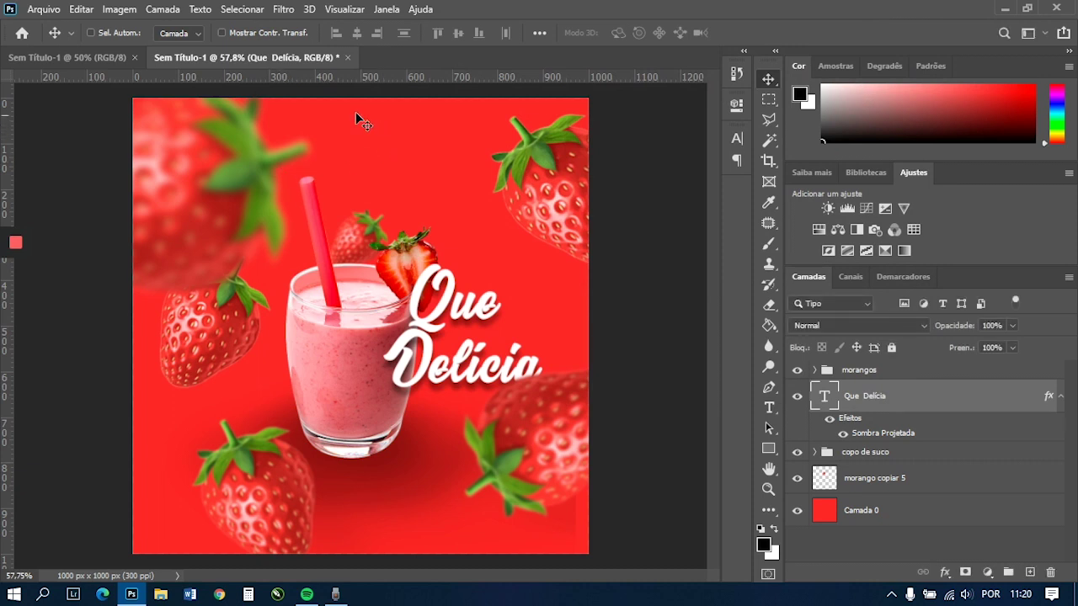
- Duplicate the Que Delícia text layer and open the copy's text for editing
click(905, 524)
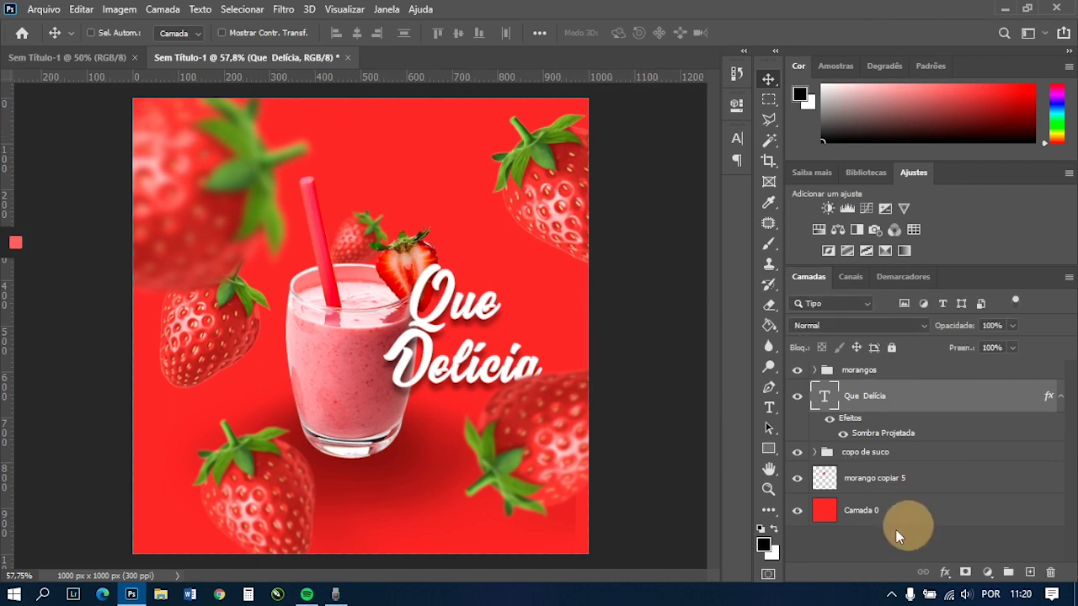
click(898, 408)
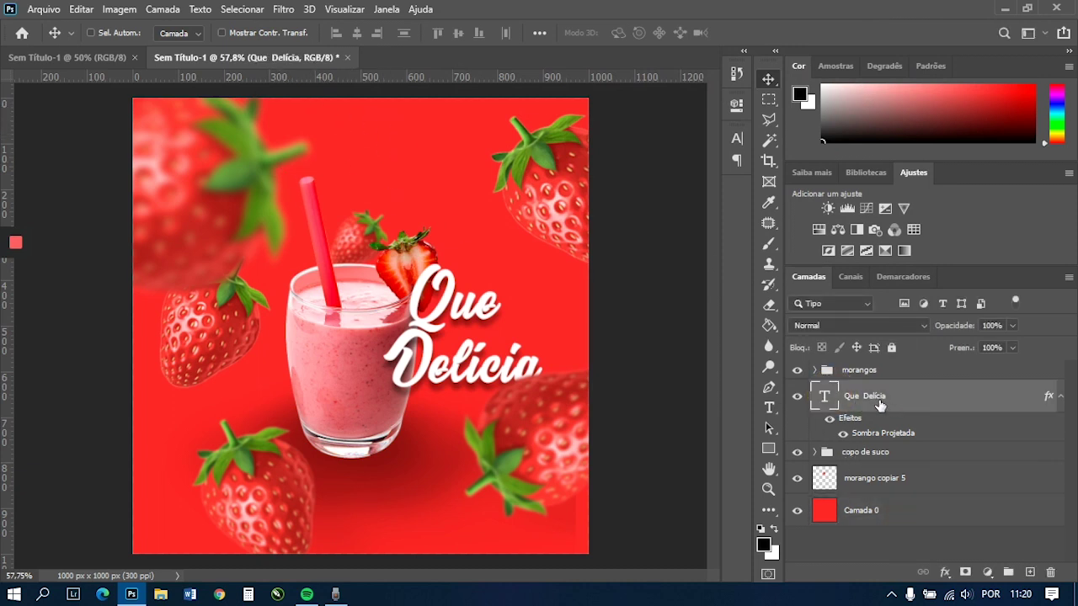
key(ctrl+j)
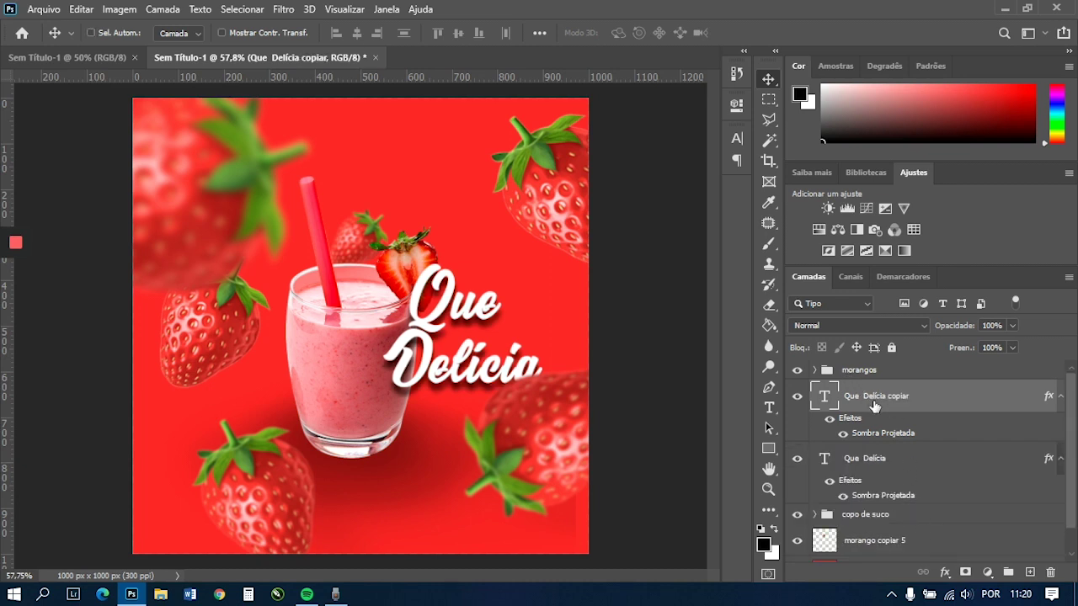
double_click(826, 400)
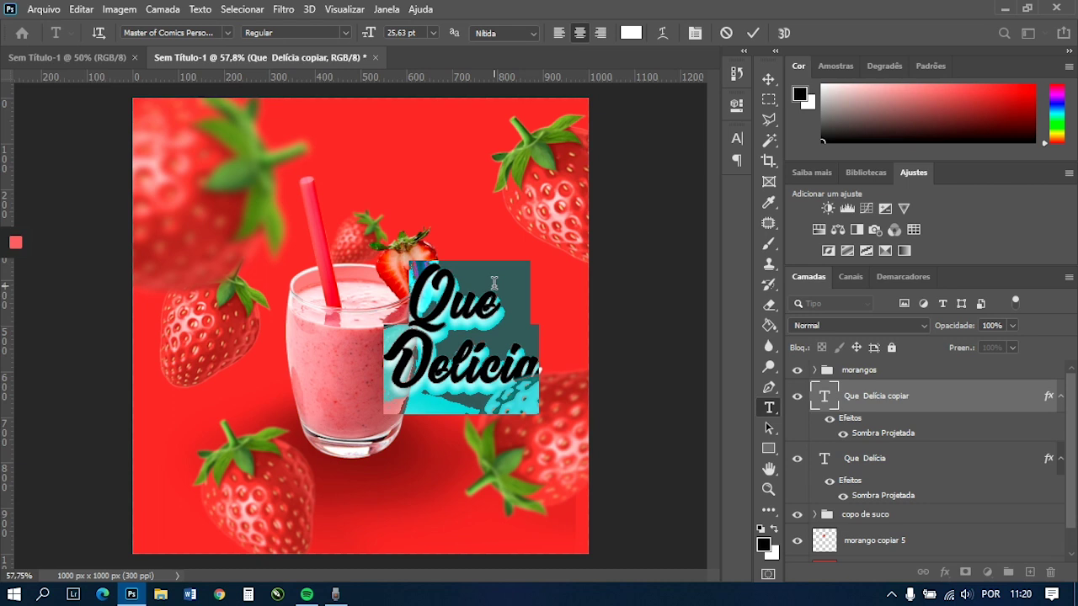
text(EXPERIME)
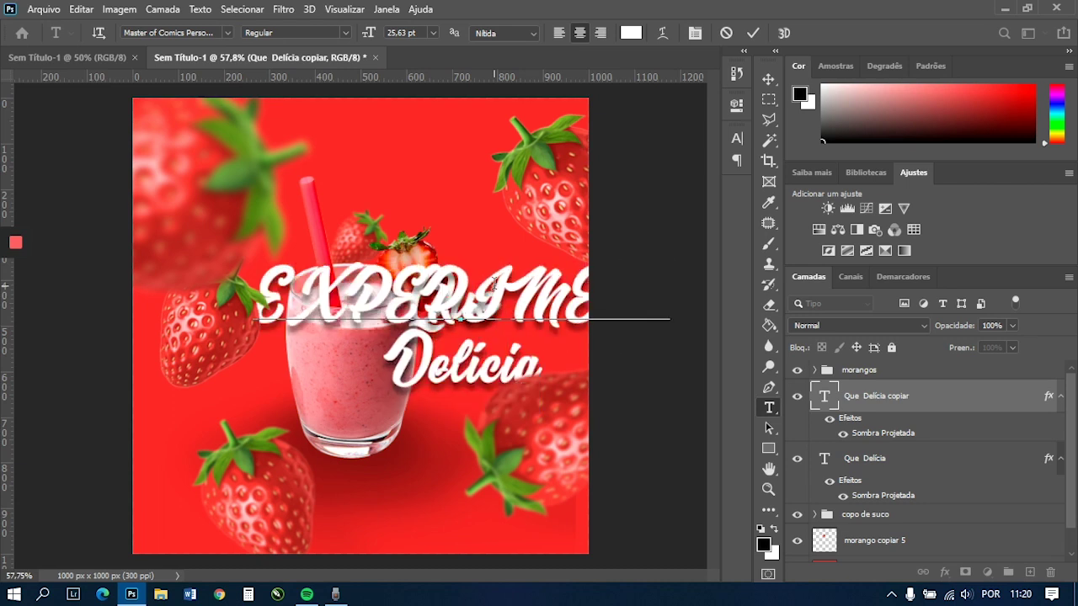
text(NTE)
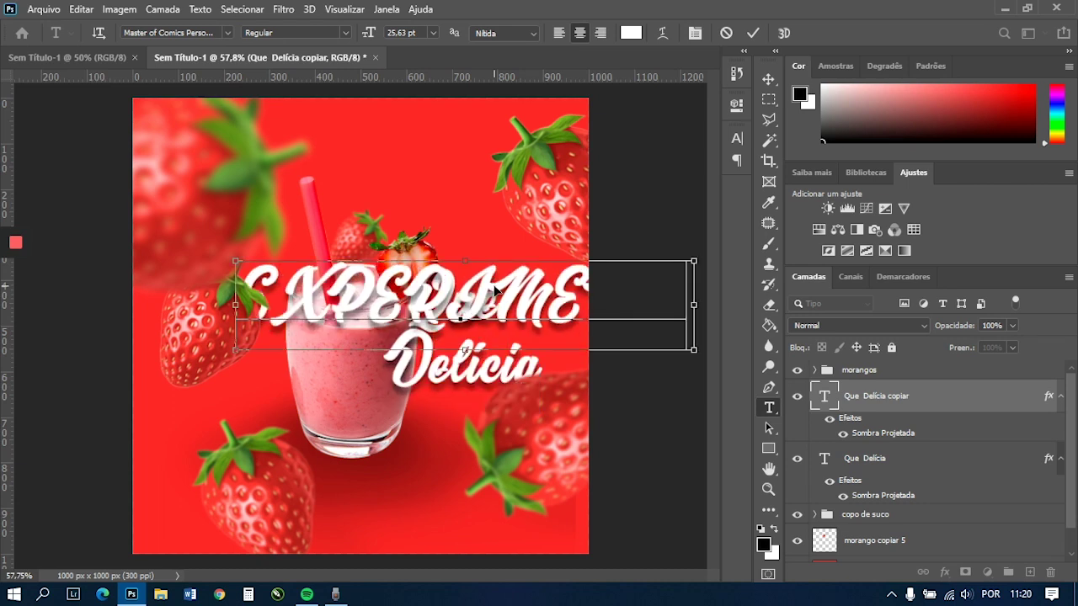
key(ctrl+a)
key(Escape)
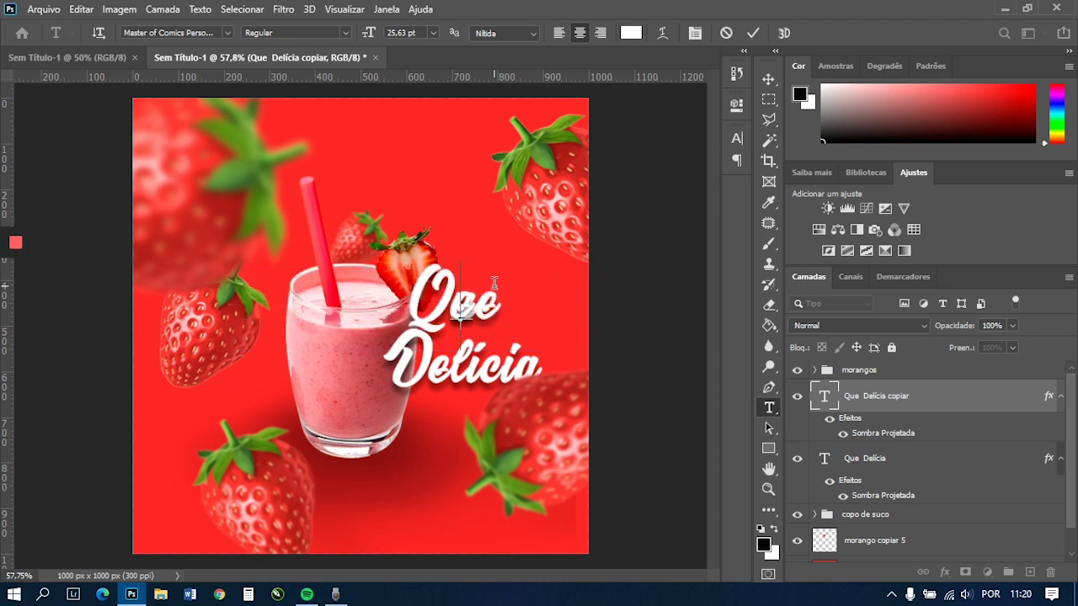
- Replace the copied layer's text with Experimente and move it to the top of the canvas above the glass
text(Experi)
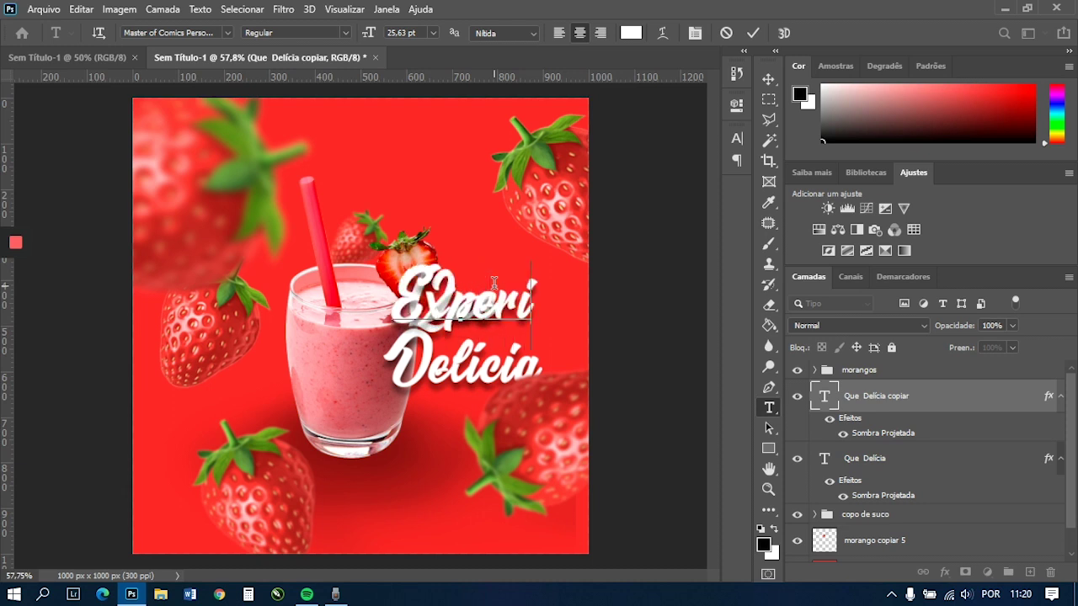
text(mente)
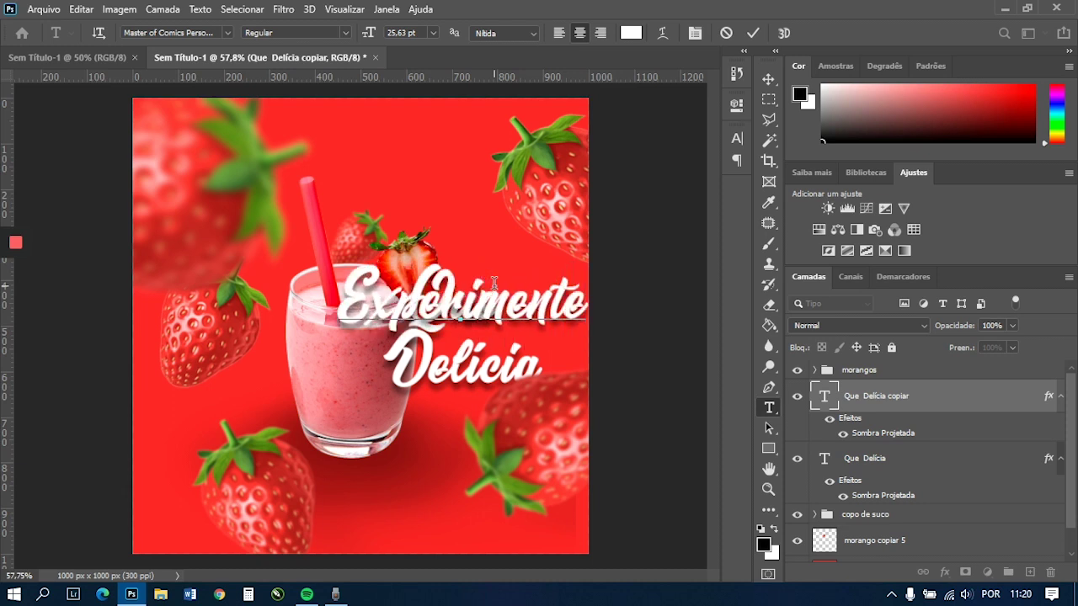
key(ctrl)
click(768, 78)
drag(495, 284, 414, 130)
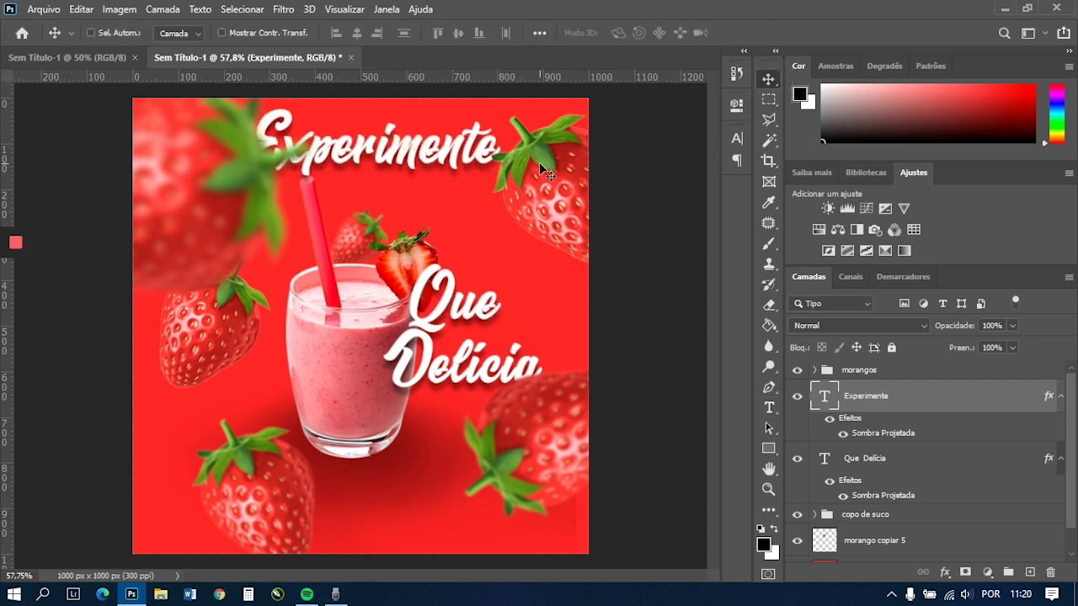
- Enlarge the Experimente text slightly and move it down and to the right, to about X 584 px, Y 172 px
key(ctrl+t)
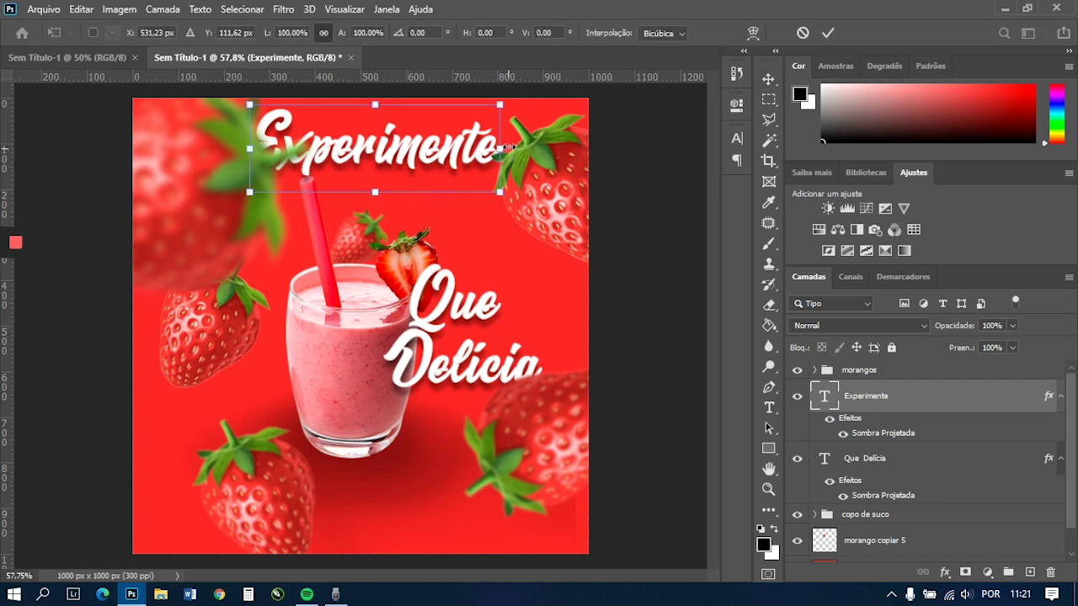
drag(501, 107, 454, 145)
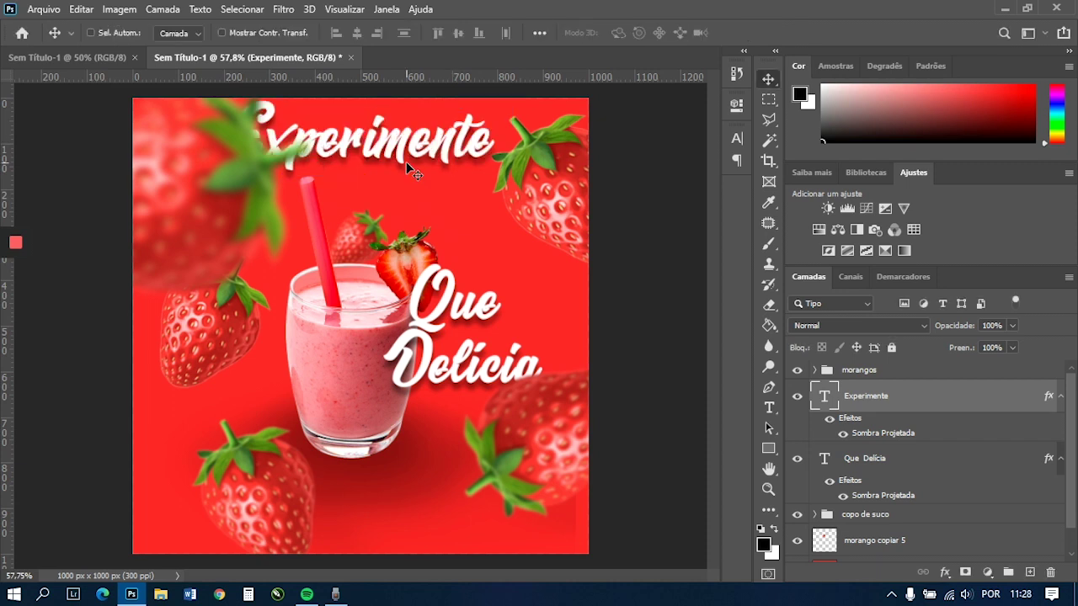
drag(415, 145, 422, 152)
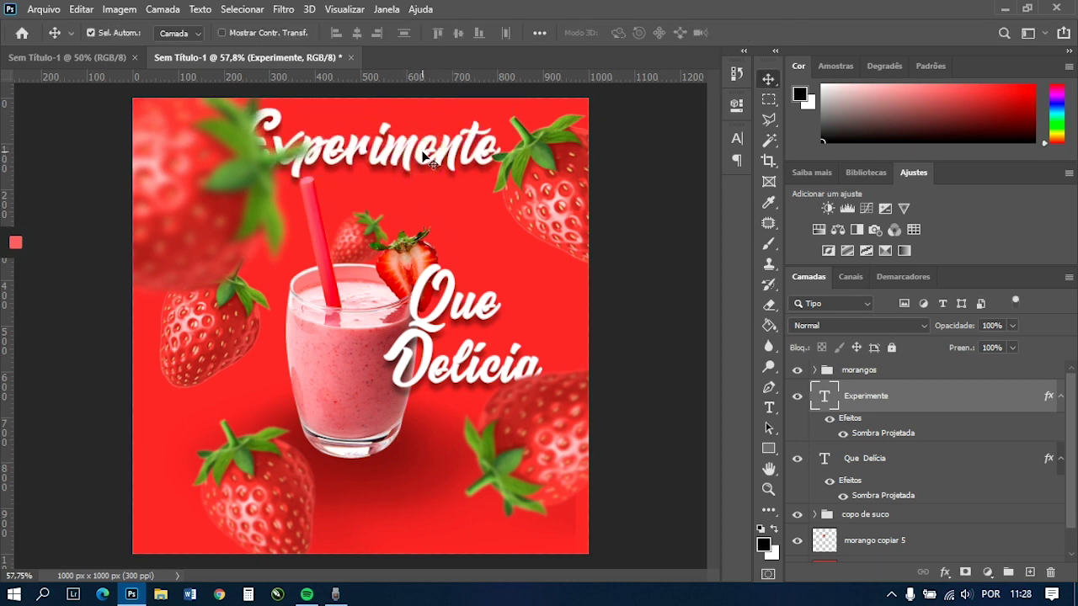
key(ctrl+t)
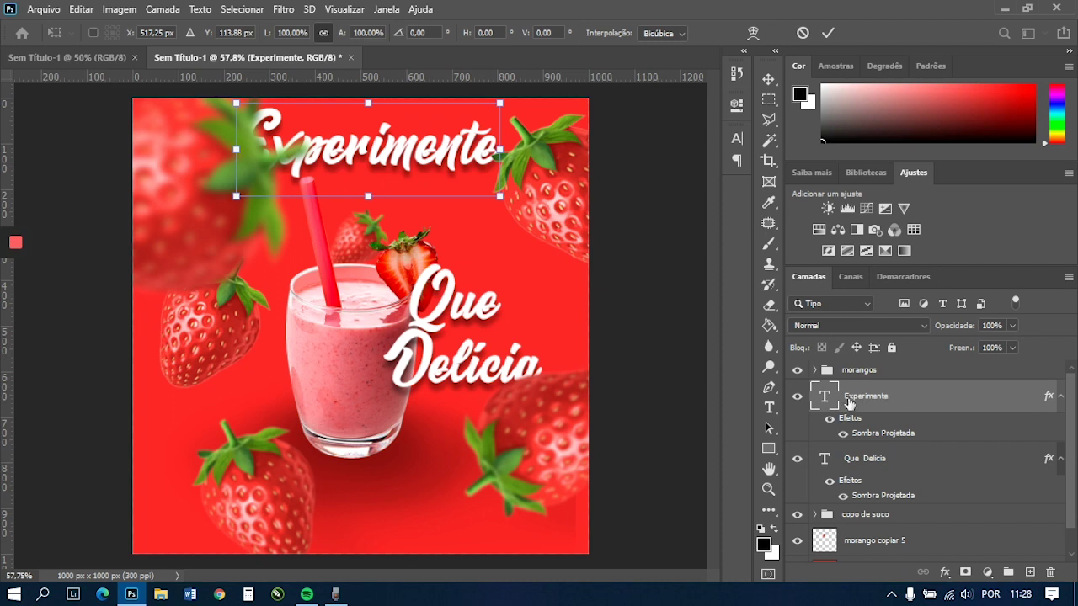
mouse_move(408, 166)
mouse_down()
mouse_move(397, 166)
mouse_move(408, 179)
mouse_up()
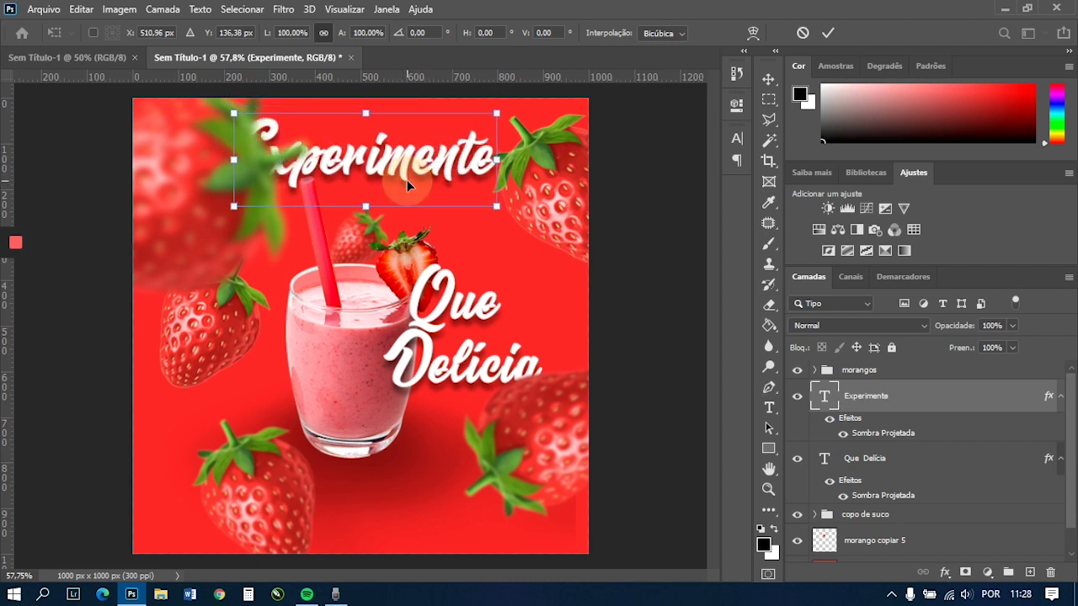
drag(13, 141, 362, 215)
drag(406, 180, 441, 198)
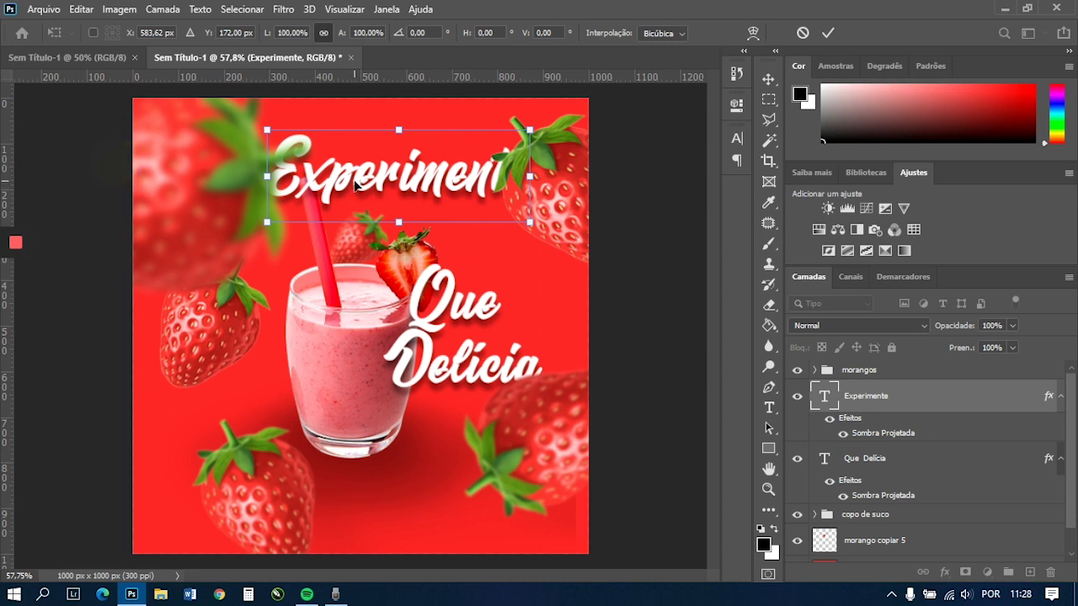
key(Return)
- Place a vertical guide at the canvas's horizontal centre and remove the surplus guide beside it
drag(11, 133, 363, 88)
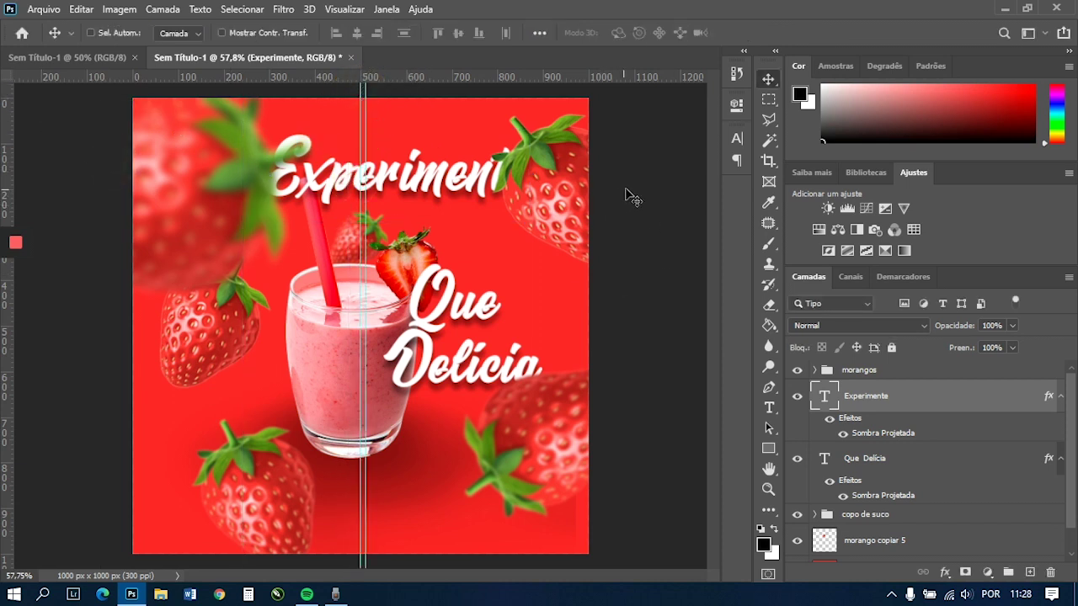
scroll(383, 80, up, 5)
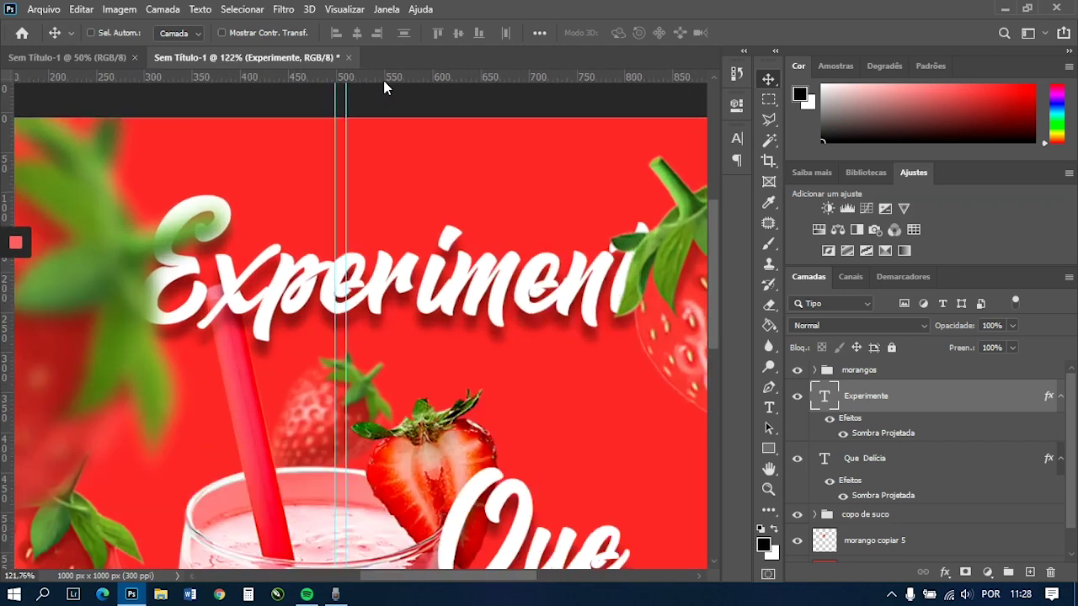
drag(334, 101, 334, 100)
key(Delete)
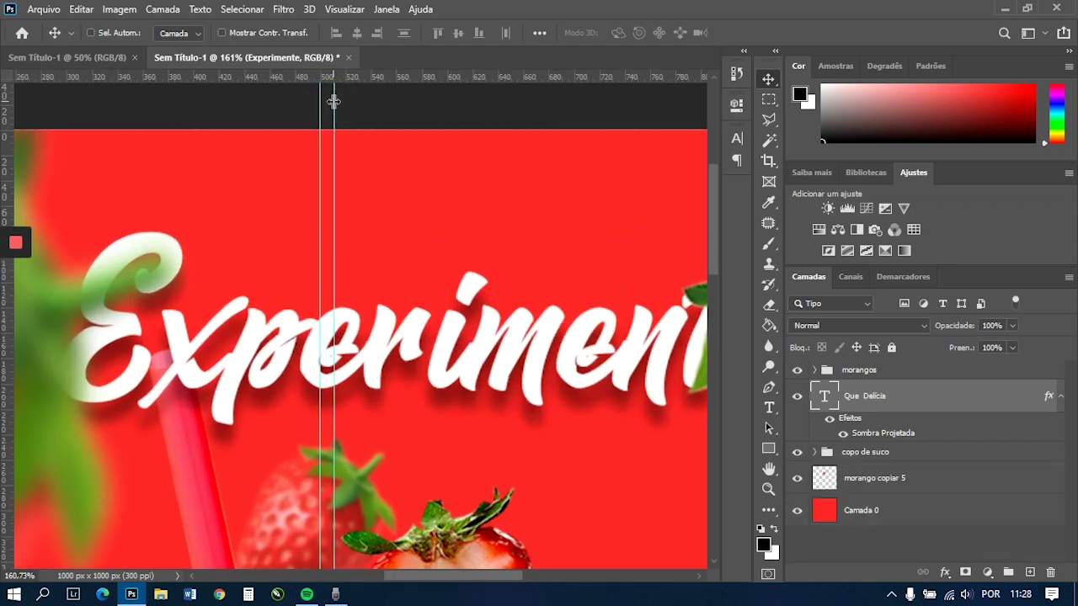
drag(333, 101, 7, 135)
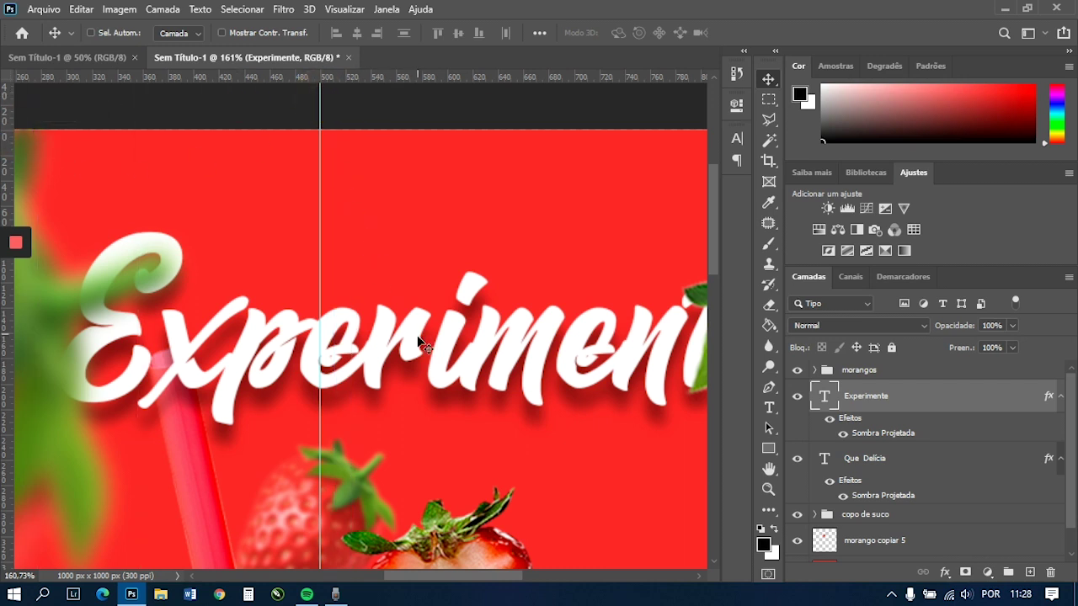
- Move the Experimente text left so it is centred horizontally on the vertical guide
drag(619, 384, 536, 370)
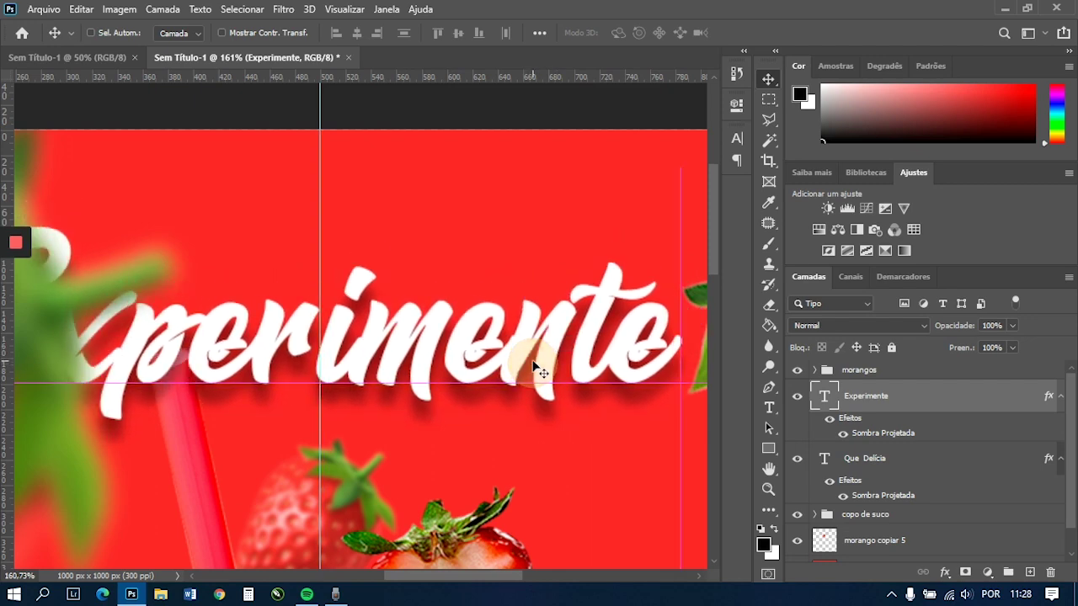
key(ctrl+0)
scroll(376, 192, up, 1)
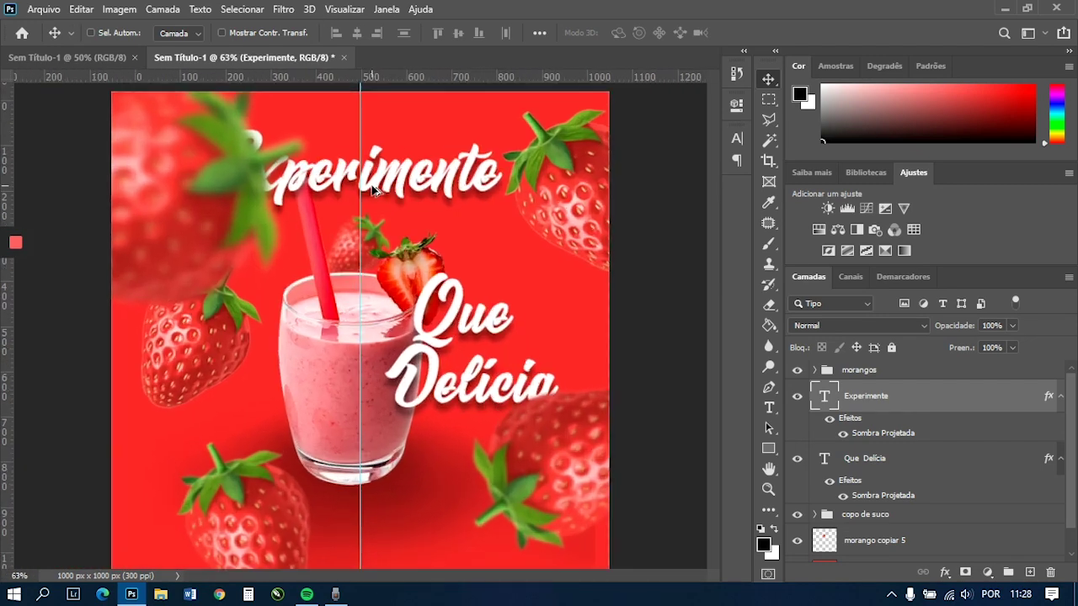
- Expand the morangos group and move the blurred morango copiar strawberry further into the canvas's upper-left corner, uncovering more of Experimente
click(815, 372)
click(857, 459)
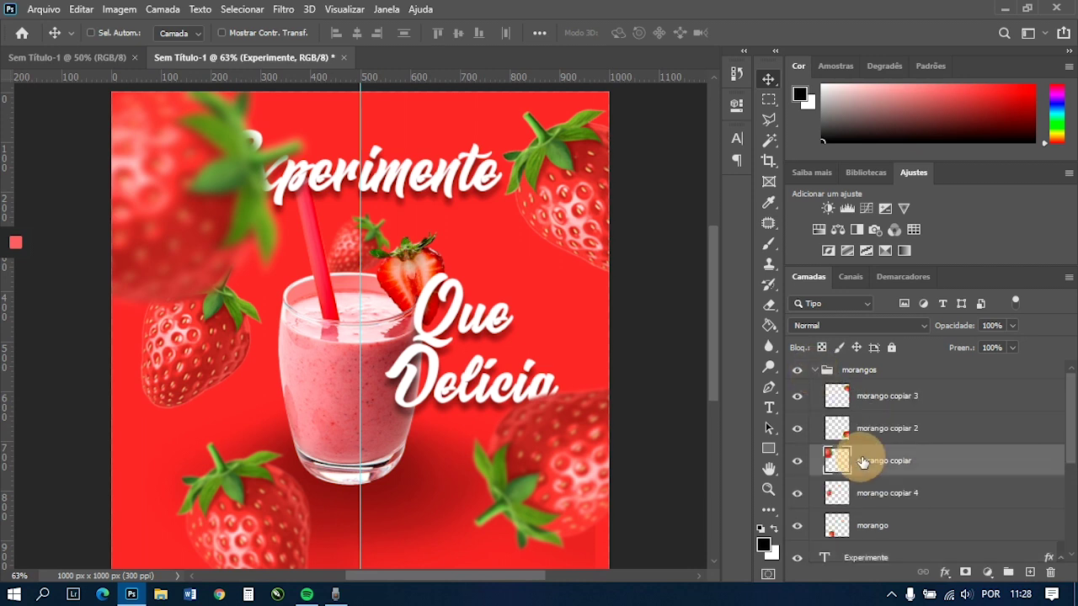
drag(640, 366, 593, 336)
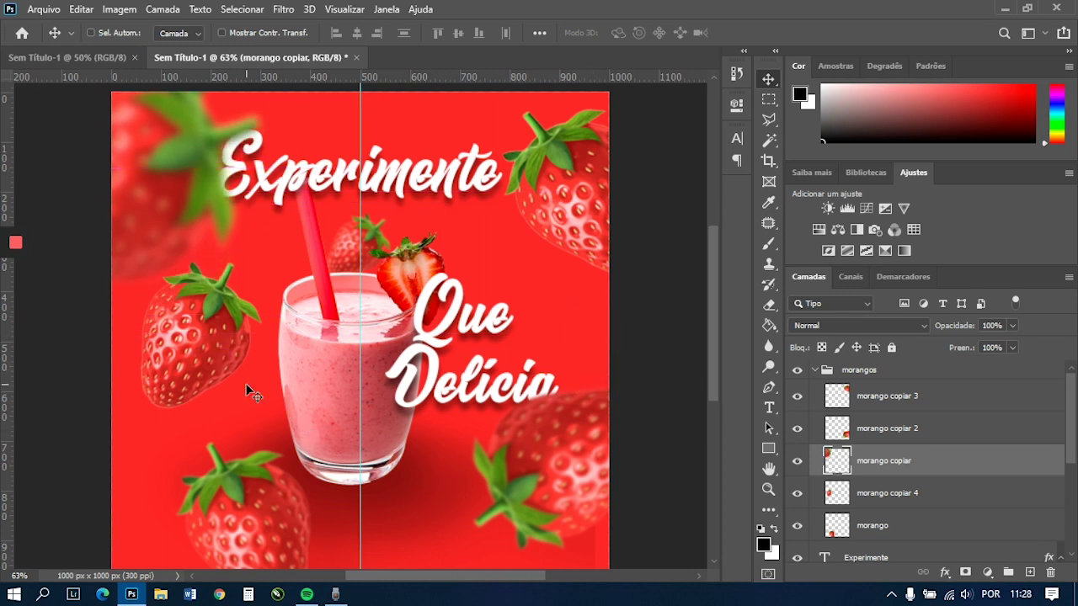
drag(136, 179, 137, 133)
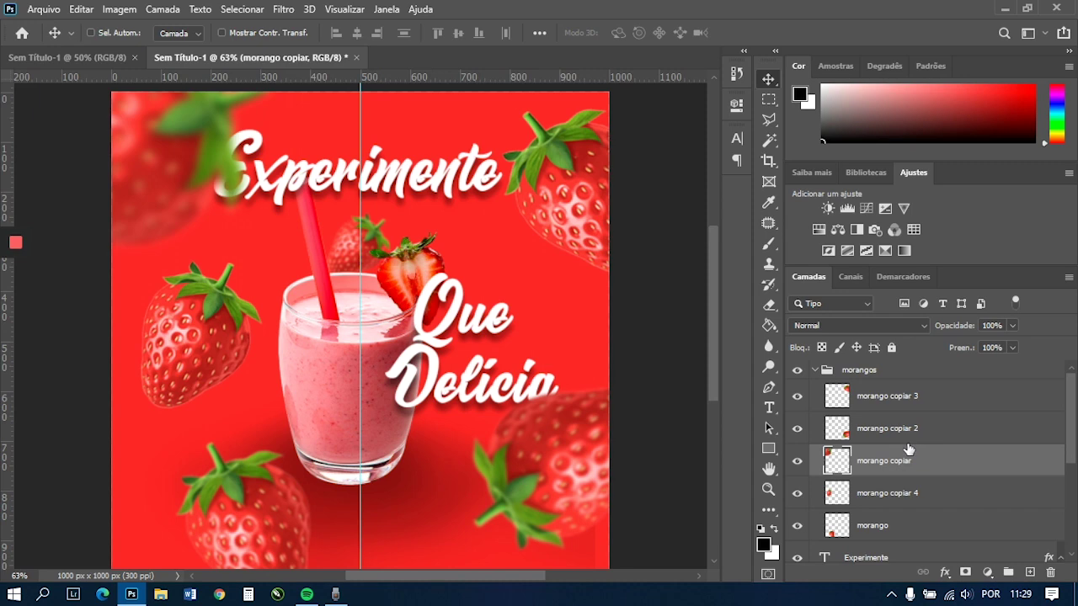
scroll(640, 373, down, 3)
scroll(629, 368, up, 2)
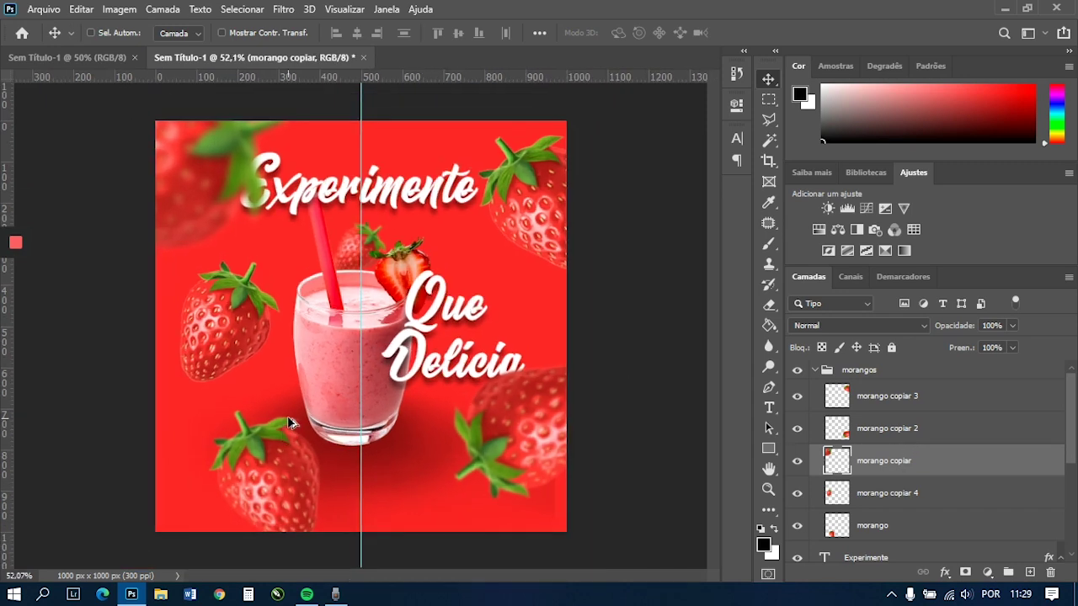
- Shift the morango copiar 4 strawberry slightly left and move the morango strawberry into the canvas's lower-left corner
click(846, 495)
drag(413, 425, 381, 415)
click(890, 523)
drag(377, 507, 329, 498)
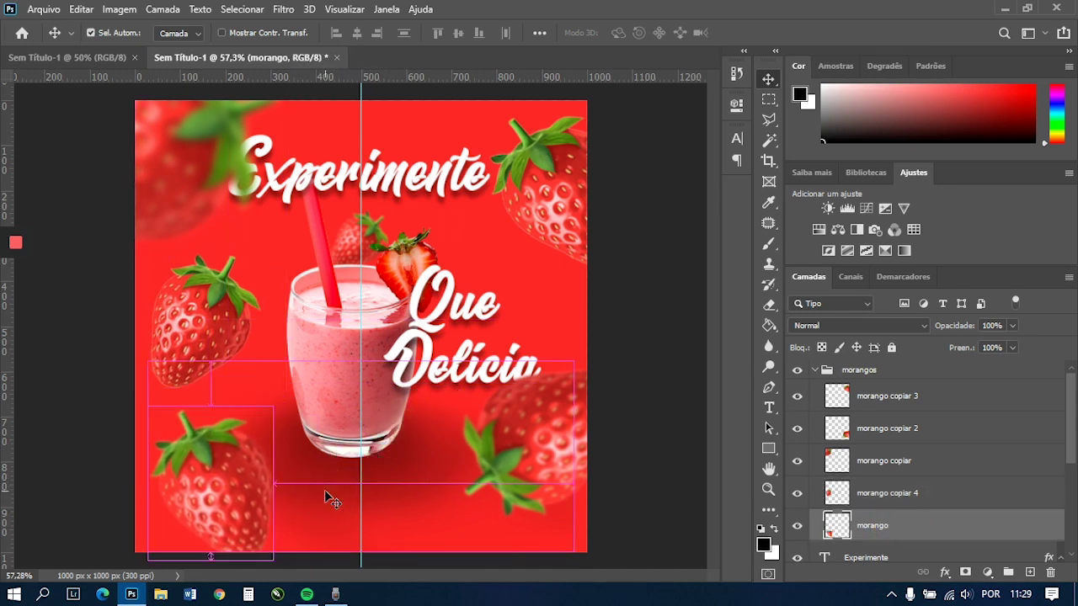
- Scale the morango strawberry down to about 52% and position it in the canvas's lower-left area
key(ctrl+t)
drag(273, 409, 212, 500)
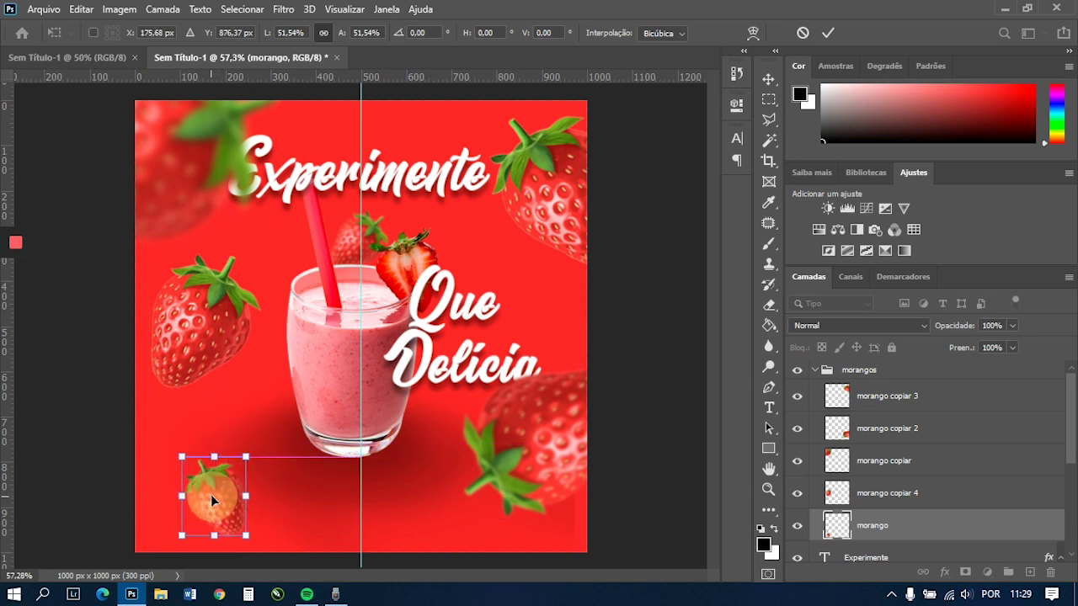
click(662, 463)
- Move the morango copiar 2 strawberry down clear of the word Delícia and the morango copiar 3 strawberry down along the canvas's right edge
scroll(908, 472, down, 2)
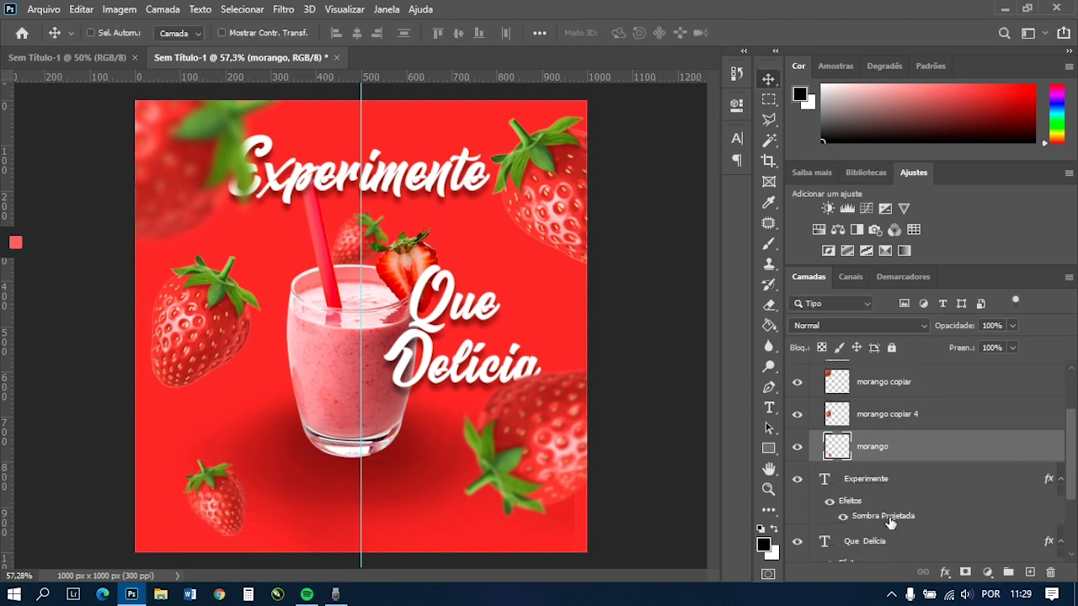
scroll(885, 556, down, 2)
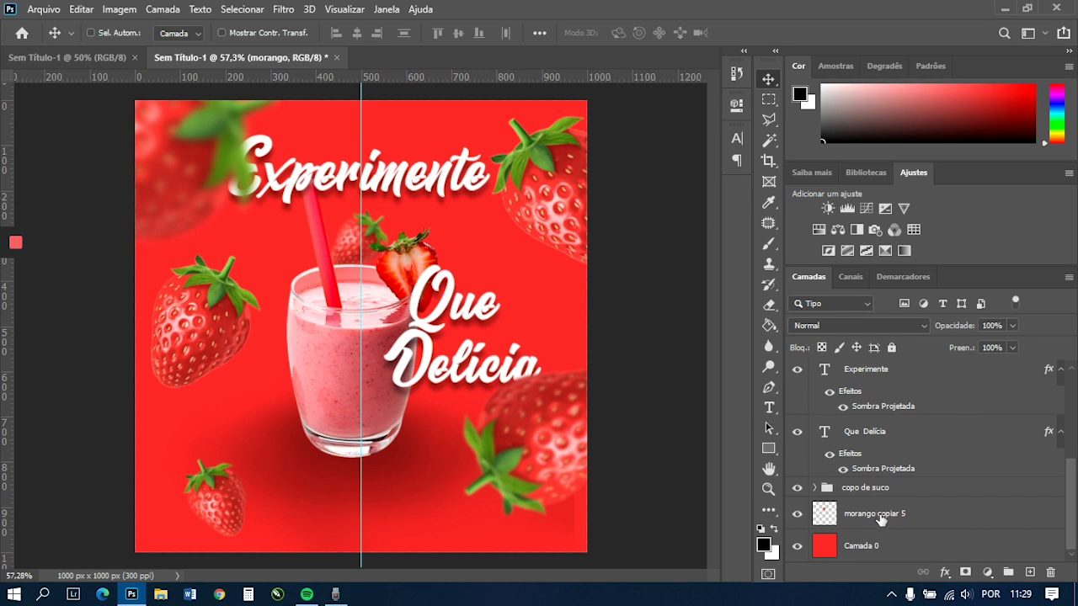
scroll(881, 520, up, 5)
scroll(884, 471, up, 2)
click(884, 417)
drag(633, 452, 638, 487)
click(892, 396)
drag(617, 438, 627, 485)
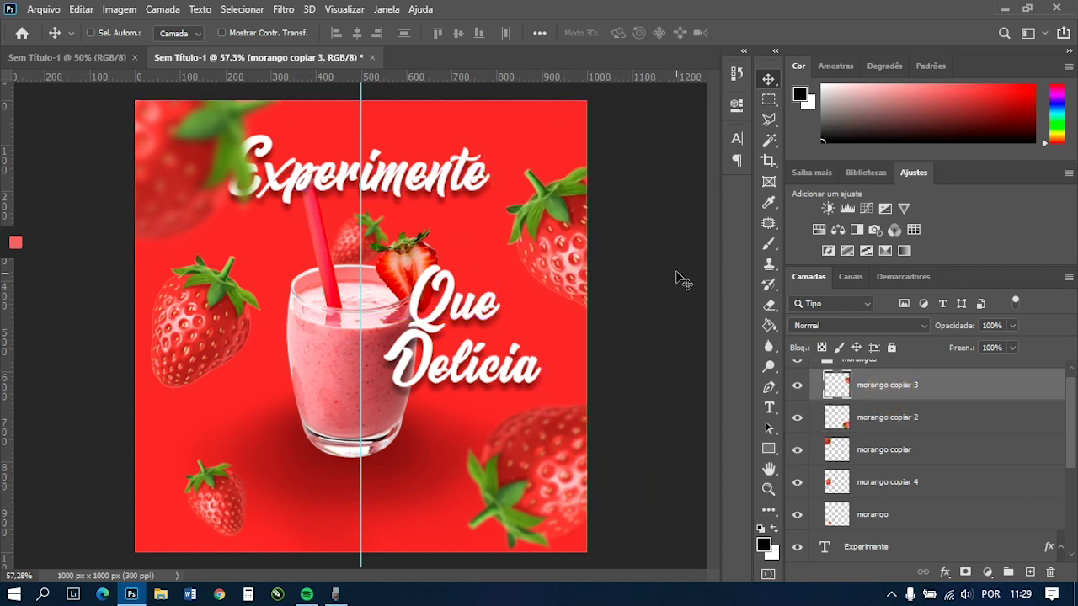
- Shift the Experimente text slightly up and right, and place its layer directly below the copo de suco group
scroll(876, 514, down, 2)
click(890, 490)
drag(538, 385, 558, 368)
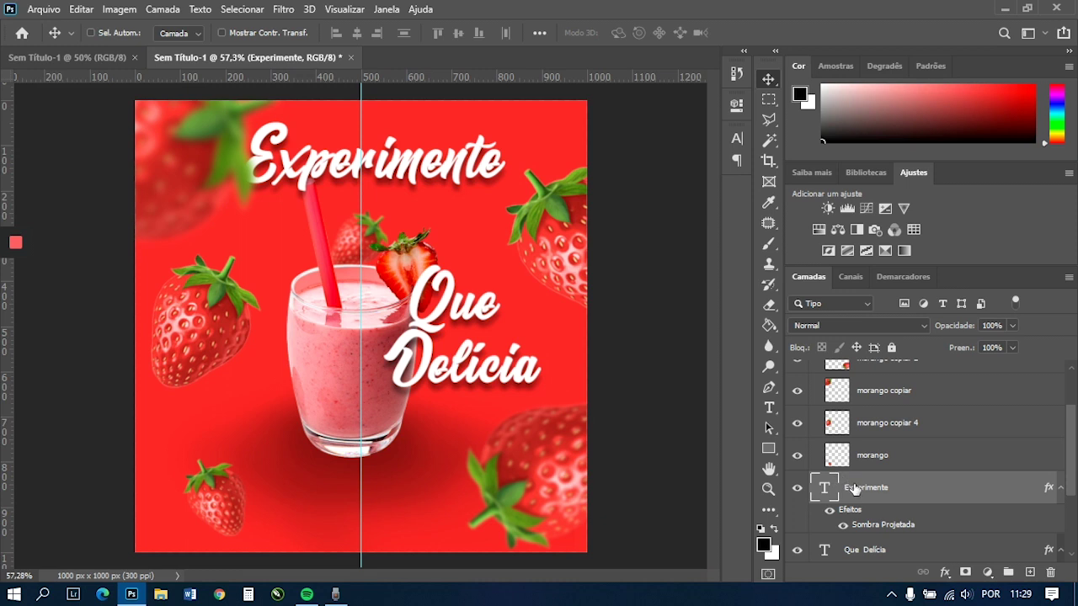
scroll(855, 490, down, 3)
drag(889, 392, 898, 522)
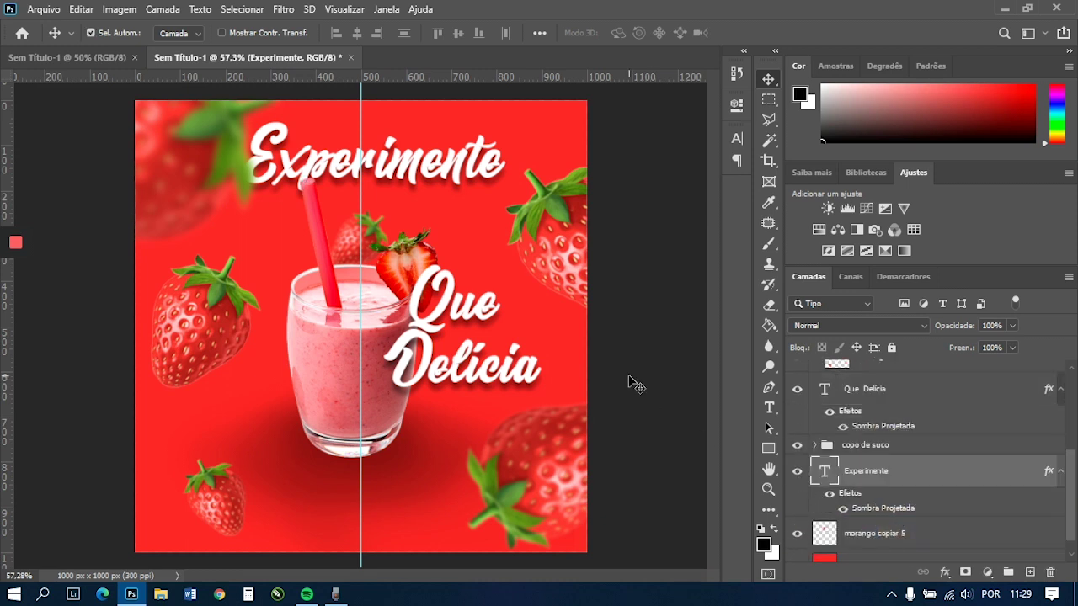
- Adjust the Experimente text's size slightly with a free transform and move it further up and right above the straw
key(ctrl+t)
drag(501, 112, 549, 78)
drag(519, 149, 527, 147)
drag(561, 97, 513, 115)
drag(447, 170, 463, 166)
key(Return)
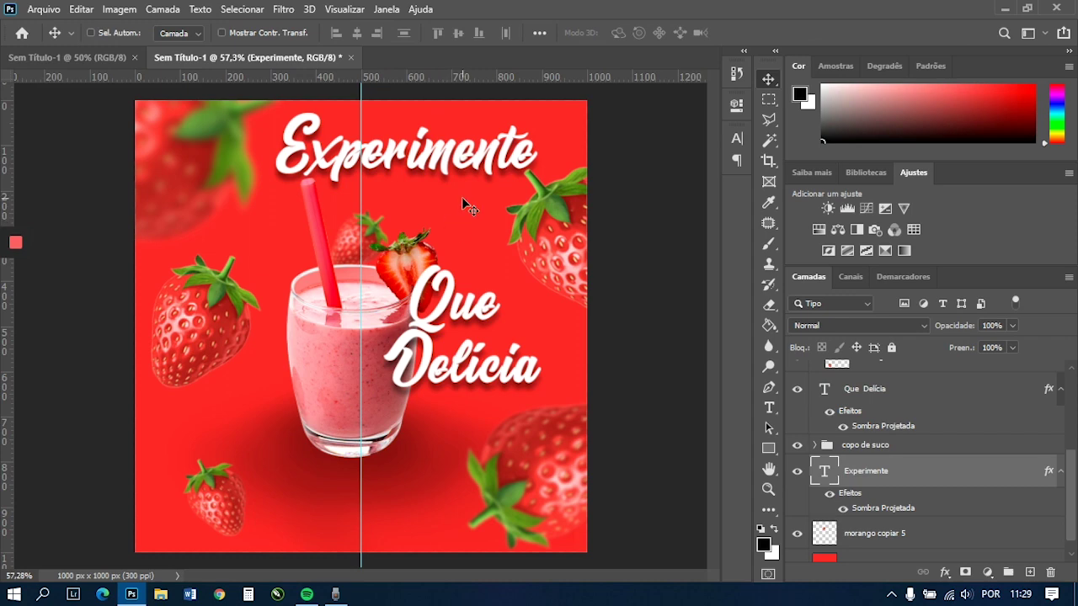
- Scale the copo de suco group to about 114% and position the glass near the canvas centre, with the straw overlapping Experimente
scroll(461, 198, down, 3)
scroll(452, 317, up, 2)
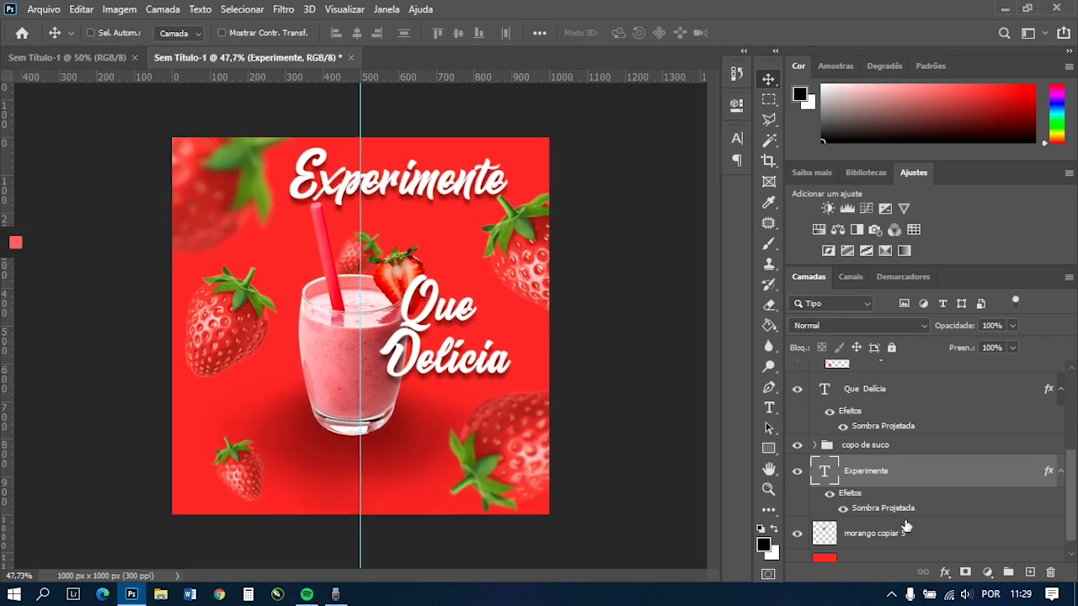
click(865, 444)
key(ctrl+t)
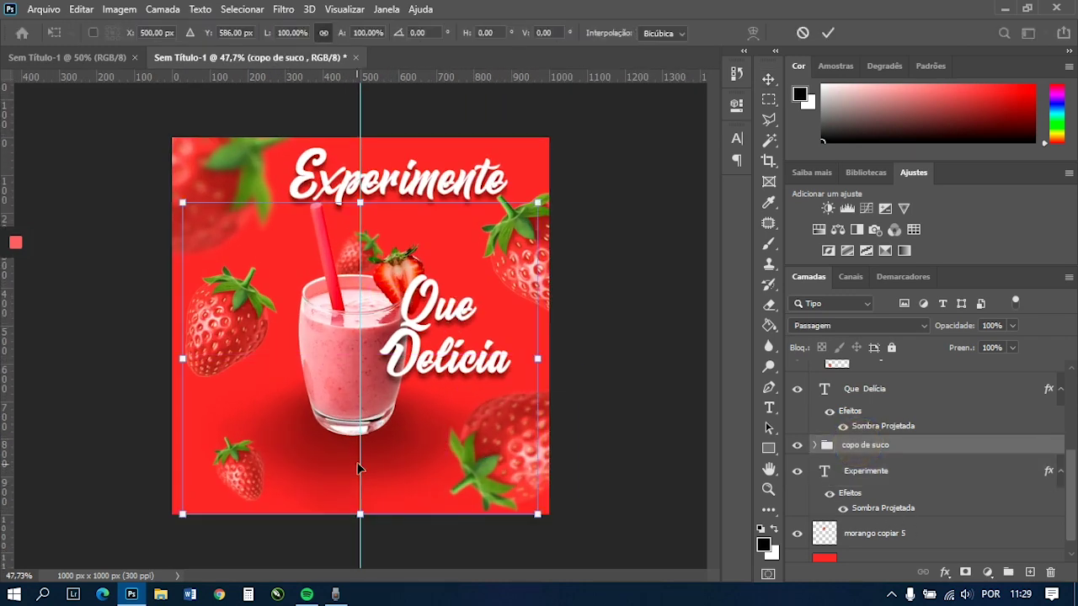
drag(182, 513, 156, 553)
drag(282, 384, 319, 378)
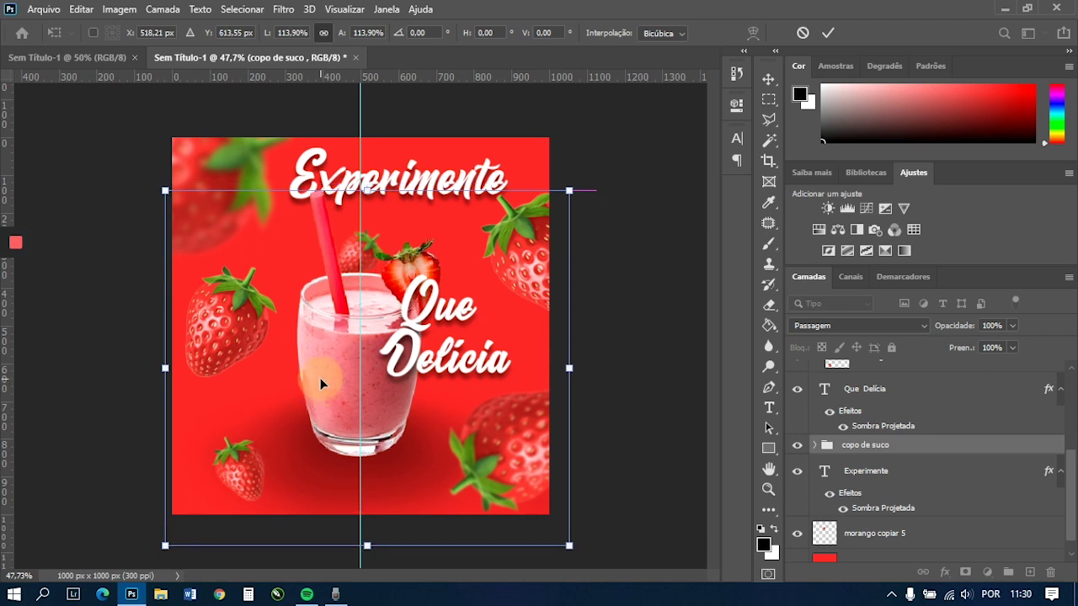
key(Return)
- Move the Que Delícia text right and slightly down beside the glass, scaling it to about 99%
scroll(899, 505, down, 1)
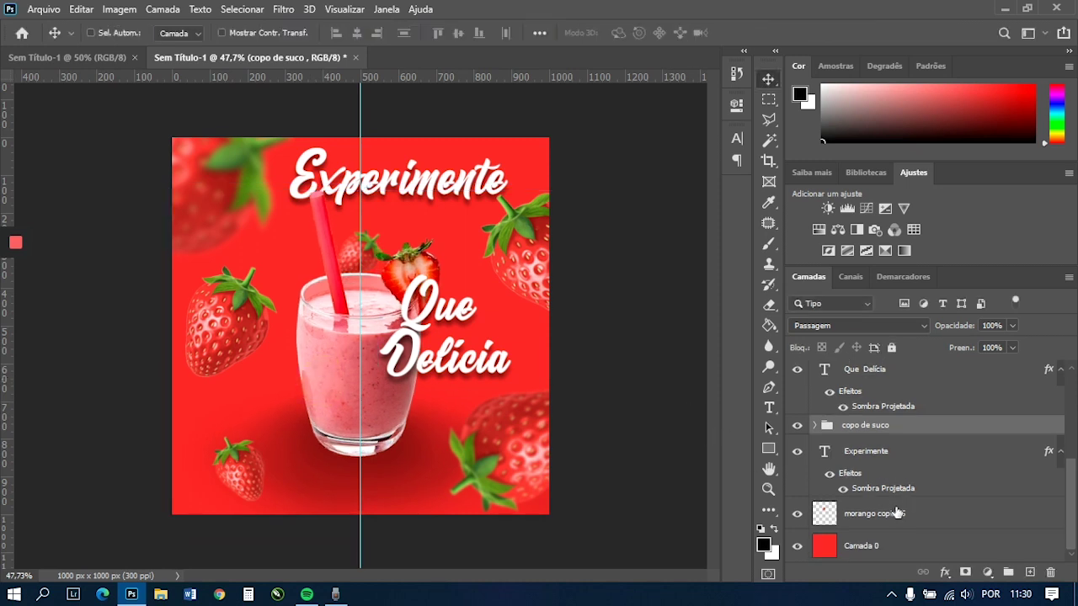
scroll(895, 506, up, 3)
click(870, 459)
mouse_move(663, 450)
mouse_down()
mouse_move(693, 457)
mouse_move(679, 454)
mouse_up()
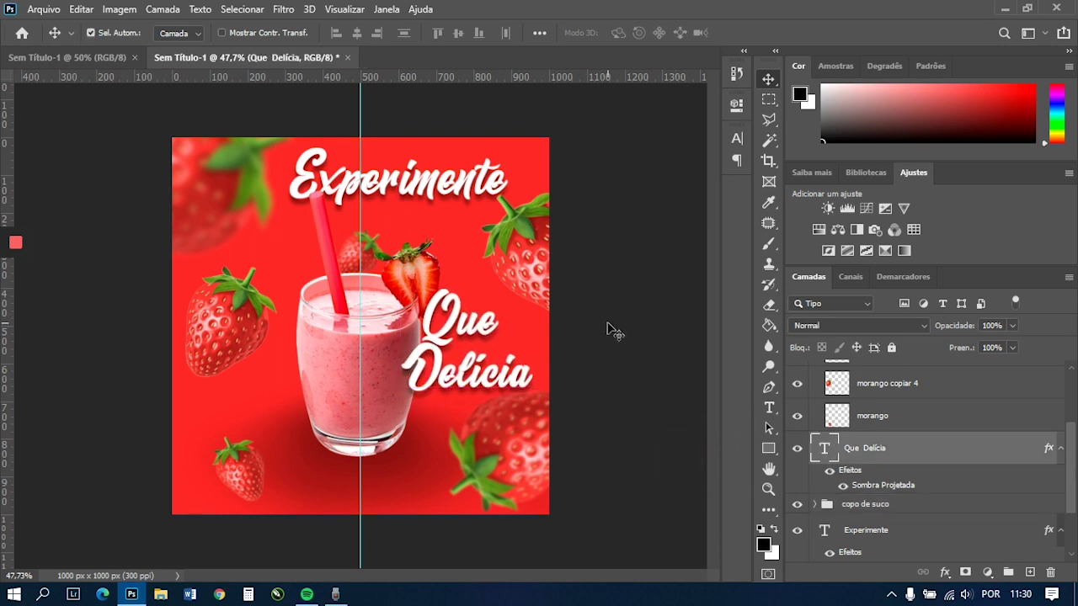
key(ctrl+t)
drag(529, 286, 512, 290)
drag(497, 328, 539, 288)
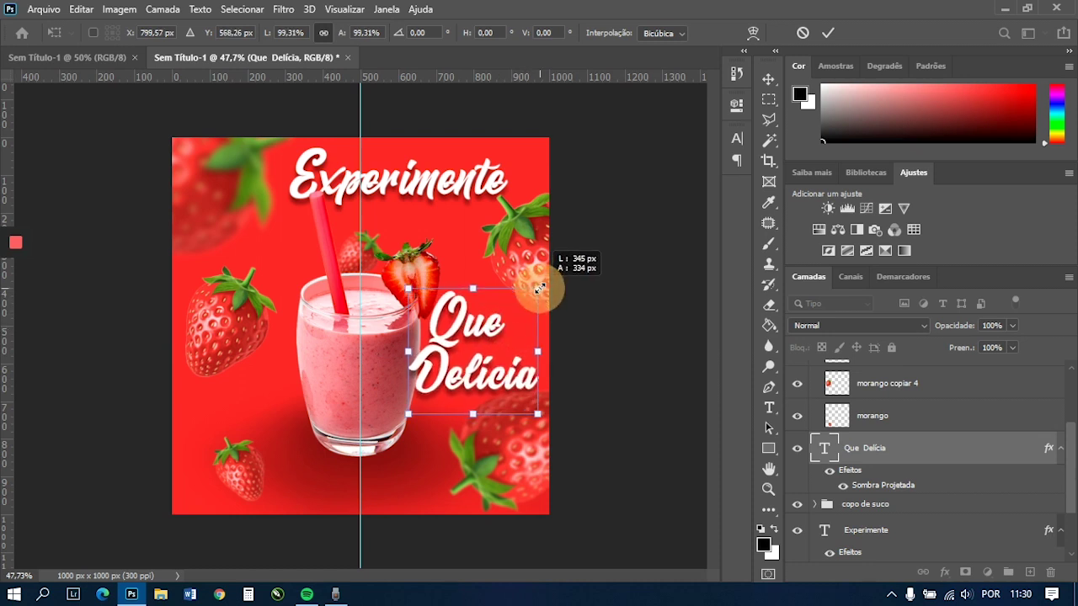
key(Return)
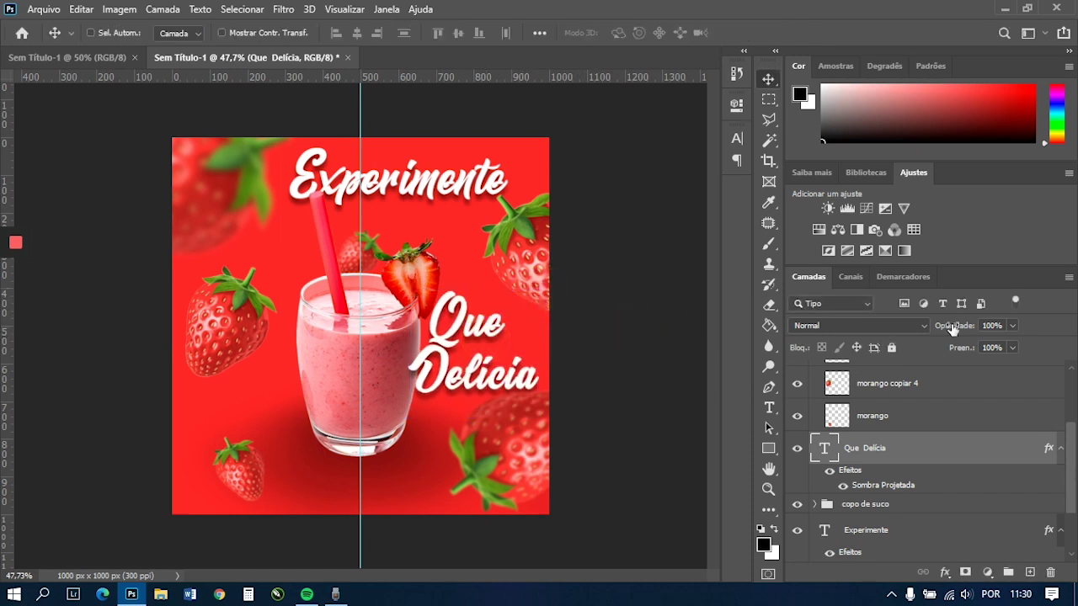
- Shift the Experimente text left and move the morango copiar 3 strawberry slightly up and left
click(894, 526)
drag(647, 413, 625, 411)
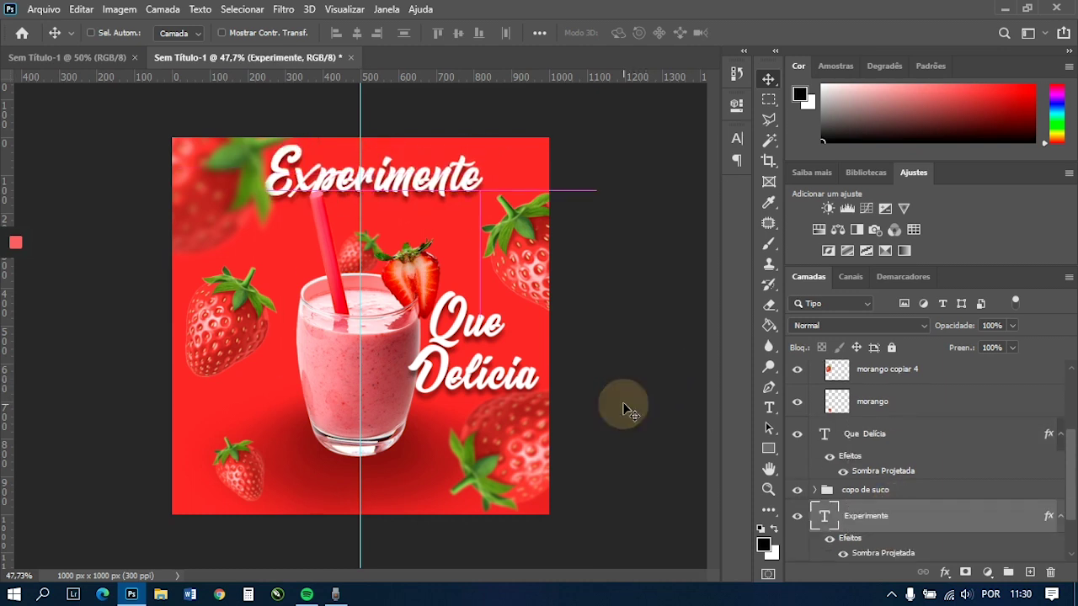
scroll(939, 409, up, 4)
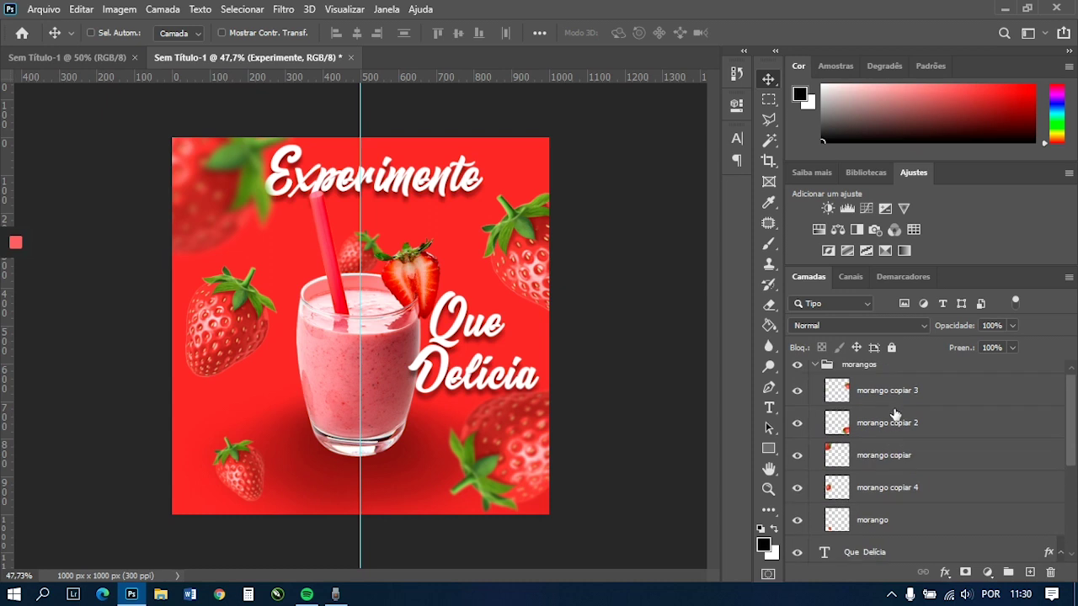
click(897, 405)
mouse_move(669, 394)
mouse_down()
mouse_move(655, 373)
mouse_move(659, 385)
mouse_up()
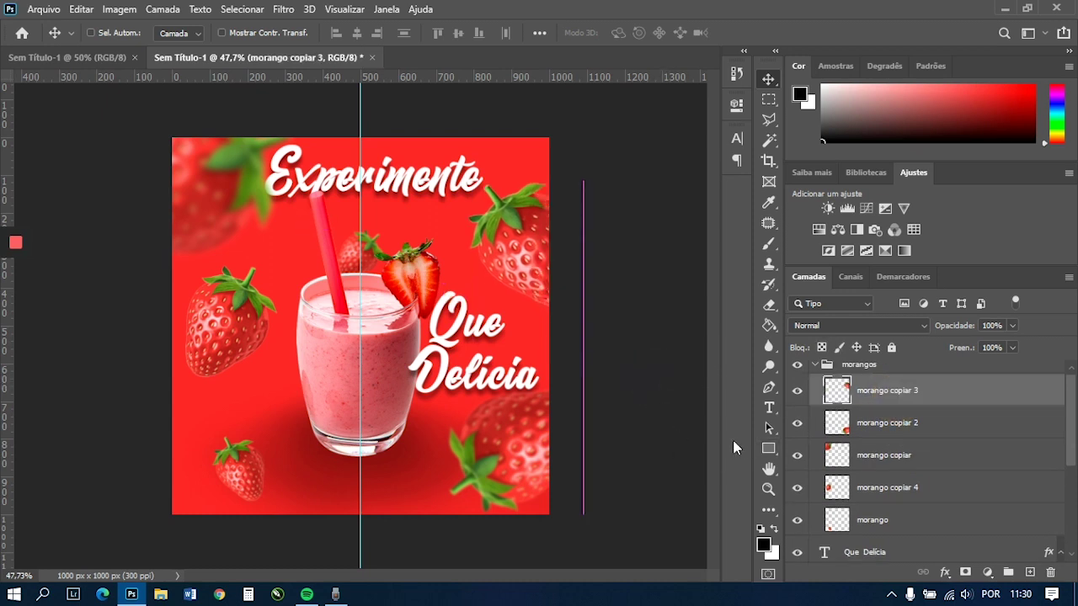
- Fill the Camada 0 background with yellow ffea00 using the Paint Bucket
scroll(857, 417, down, 4)
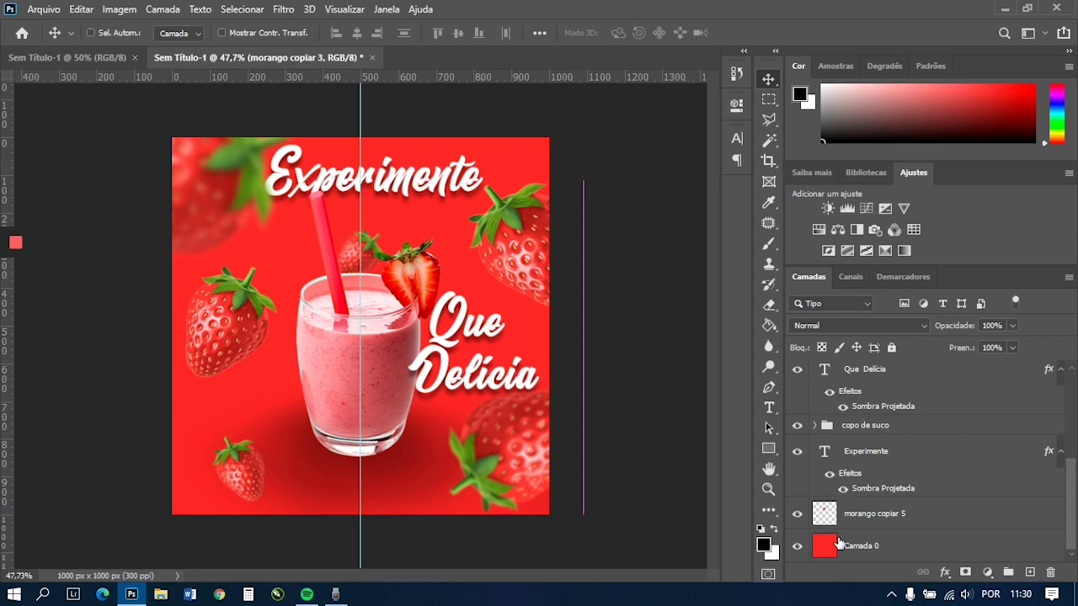
click(838, 544)
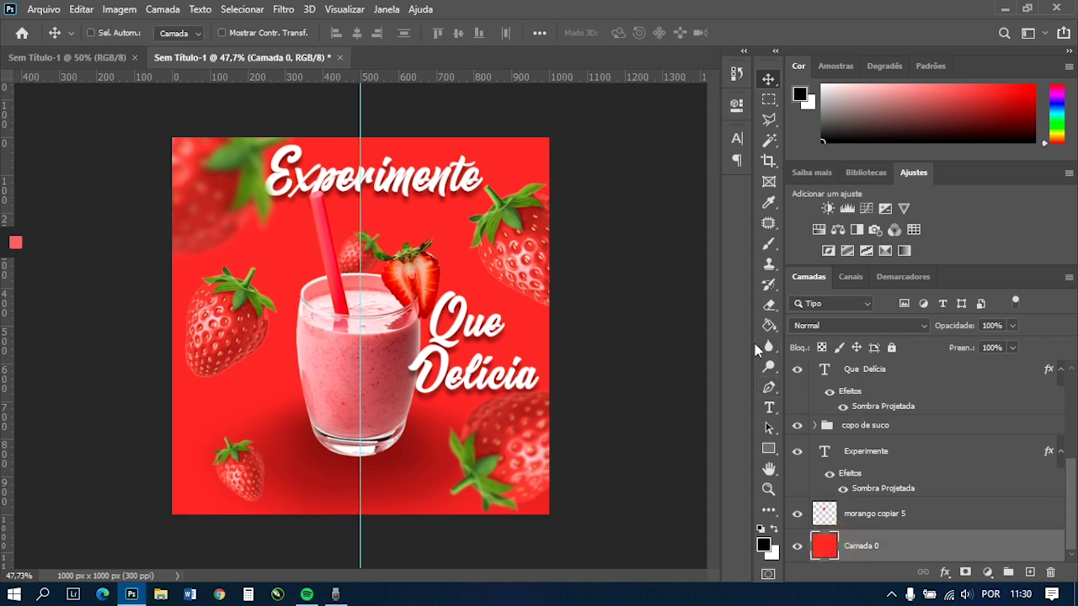
click(768, 325)
click(765, 546)
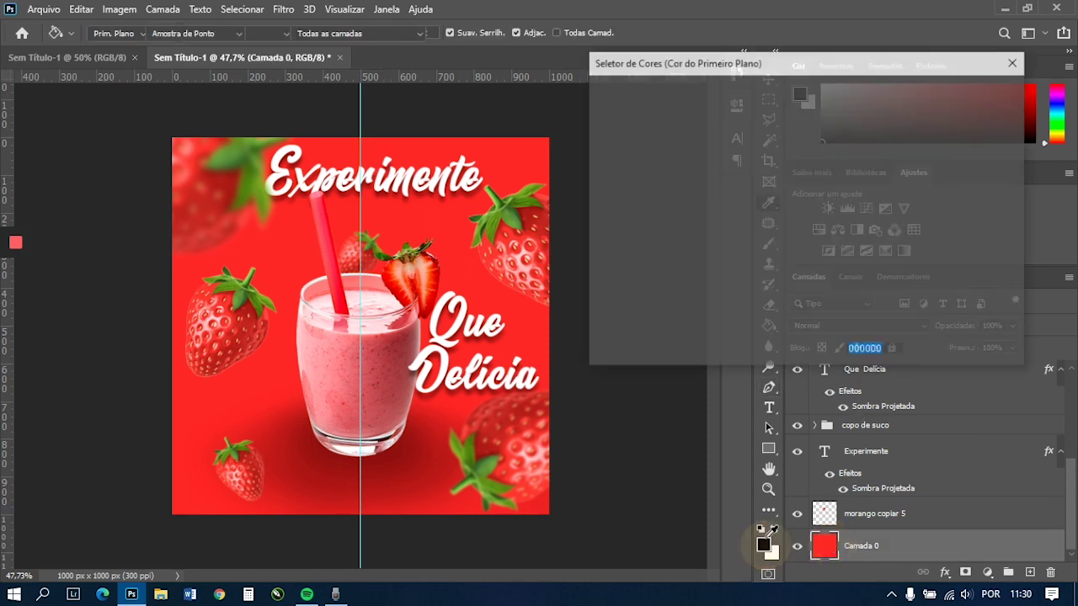
click(816, 271)
drag(790, 180, 844, 37)
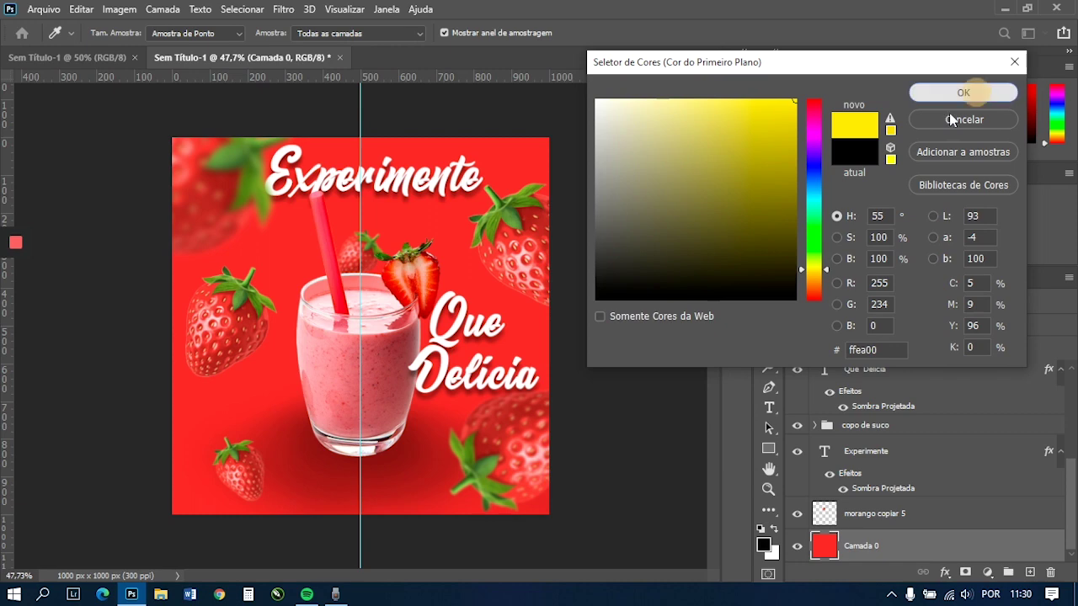
click(926, 93)
click(532, 325)
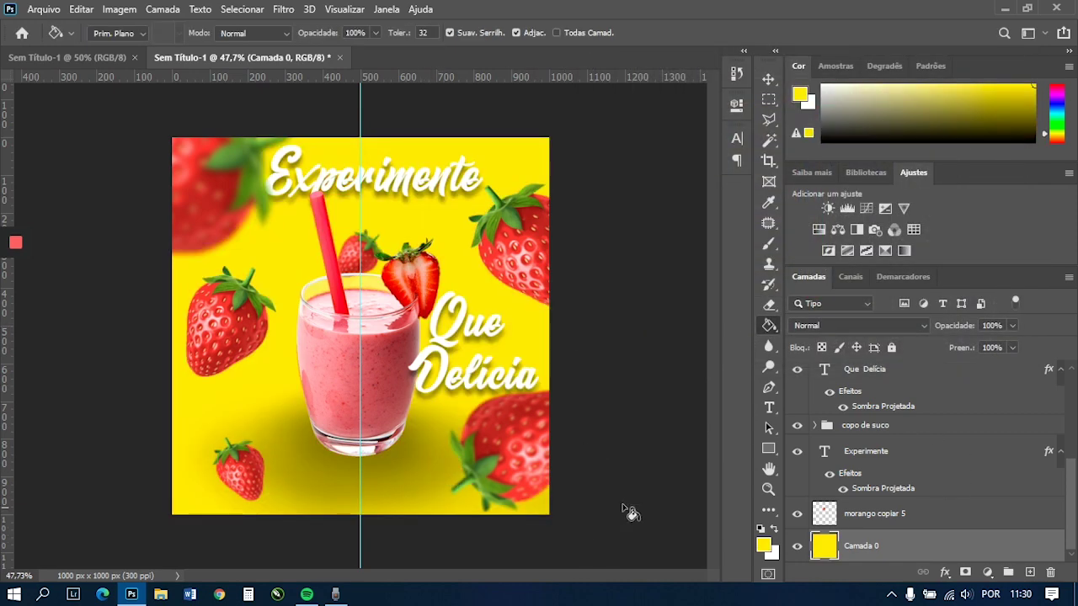
- Try green 46c04f as the Camada 0 fill, and black from the default colours
click(762, 545)
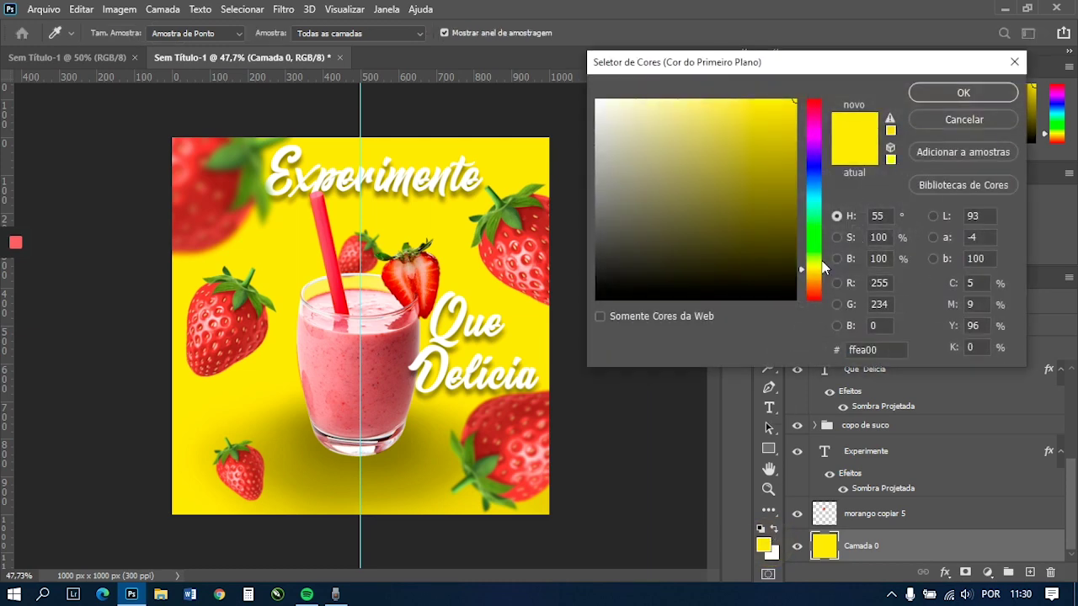
drag(825, 268, 819, 229)
mouse_move(760, 210)
mouse_down()
mouse_move(753, 168)
mouse_move(713, 159)
mouse_move(722, 148)
mouse_up()
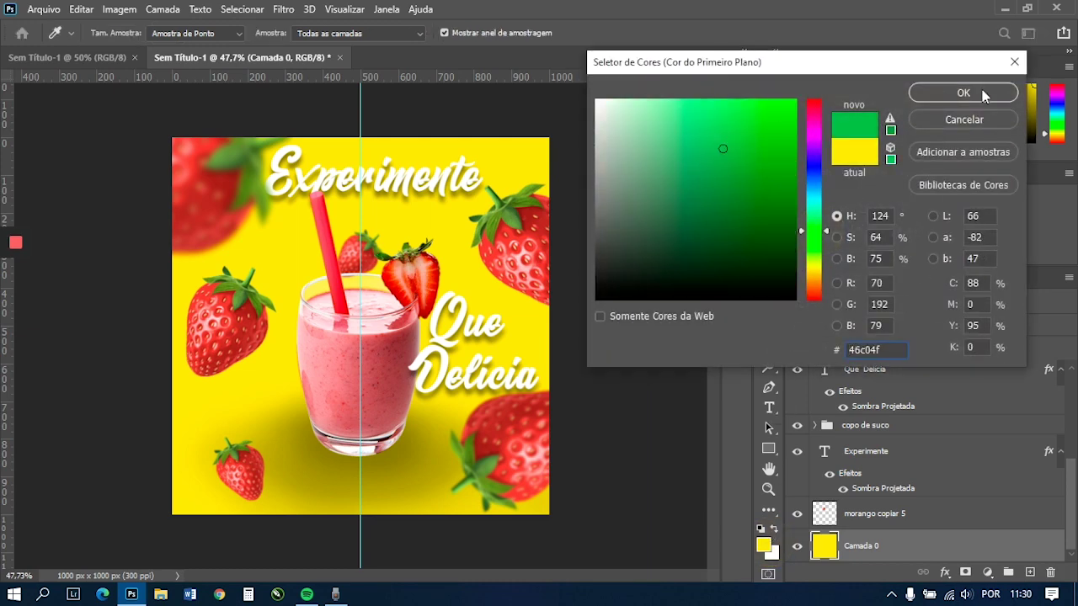
click(964, 93)
click(545, 299)
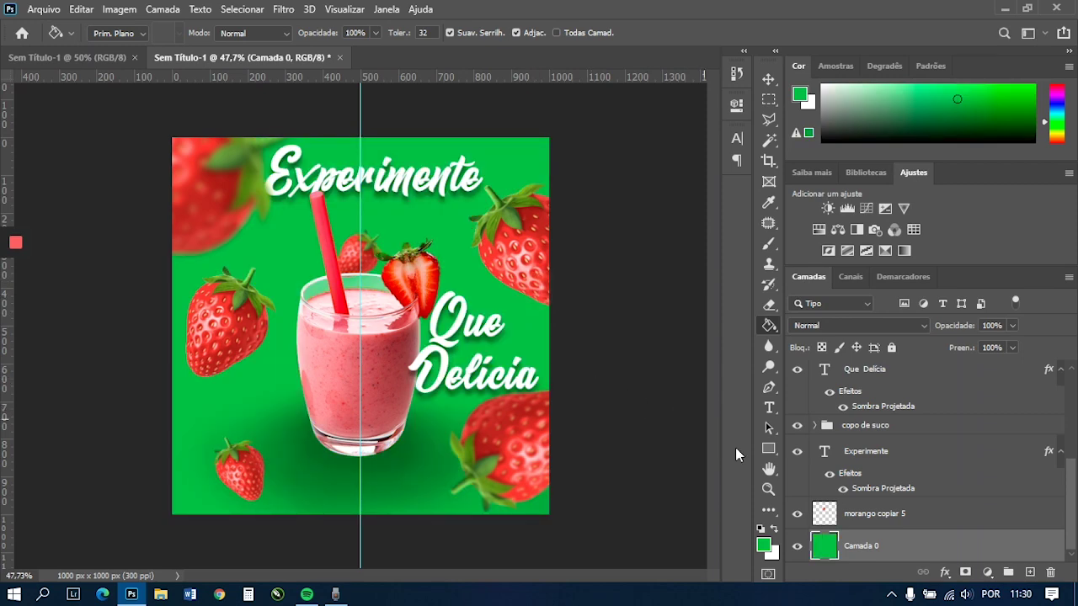
click(761, 528)
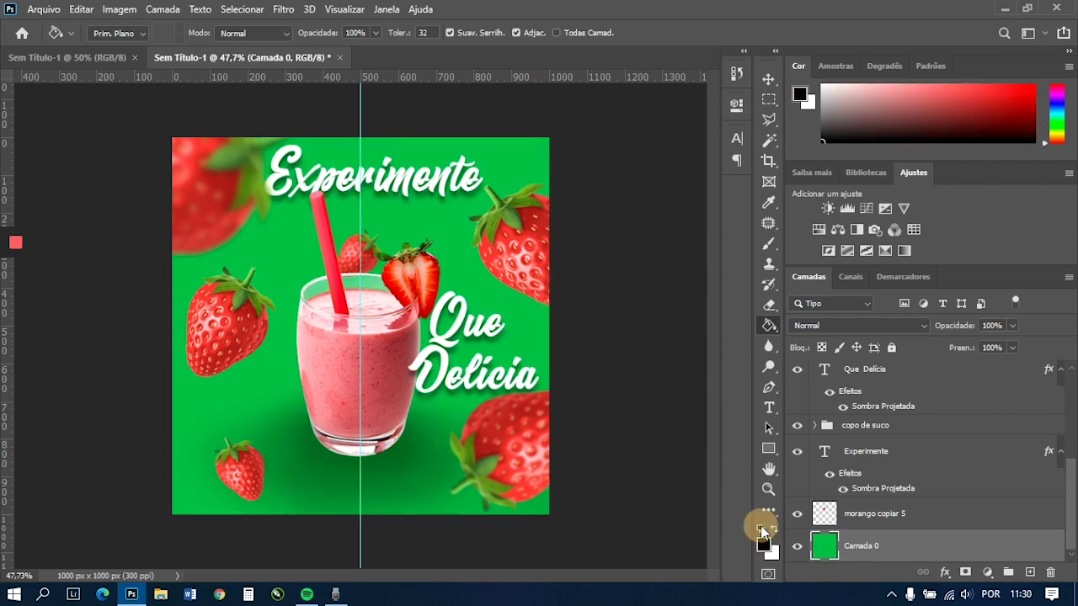
click(491, 343)
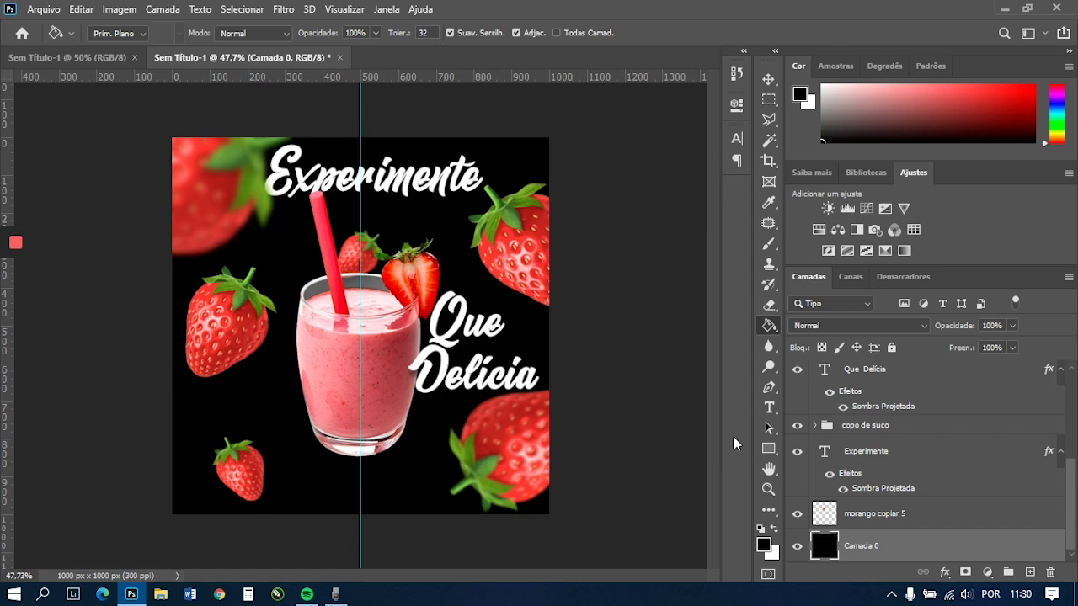
- Set the background colour to bright red, swap it with the foreground colour, and fill Camada 0 with the red
click(771, 552)
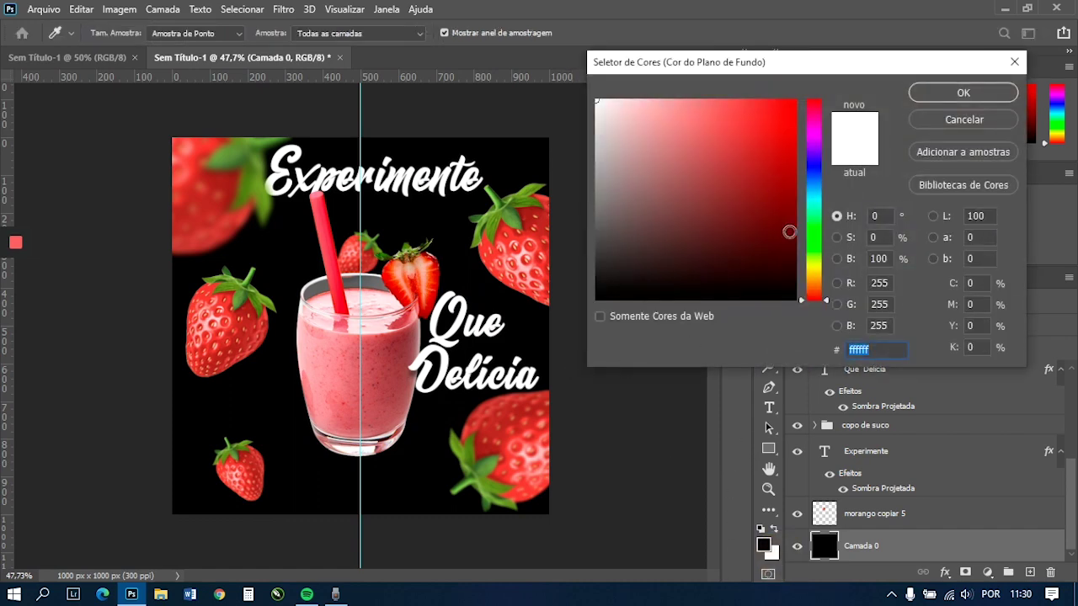
click(765, 100)
click(964, 91)
click(541, 208)
click(546, 331)
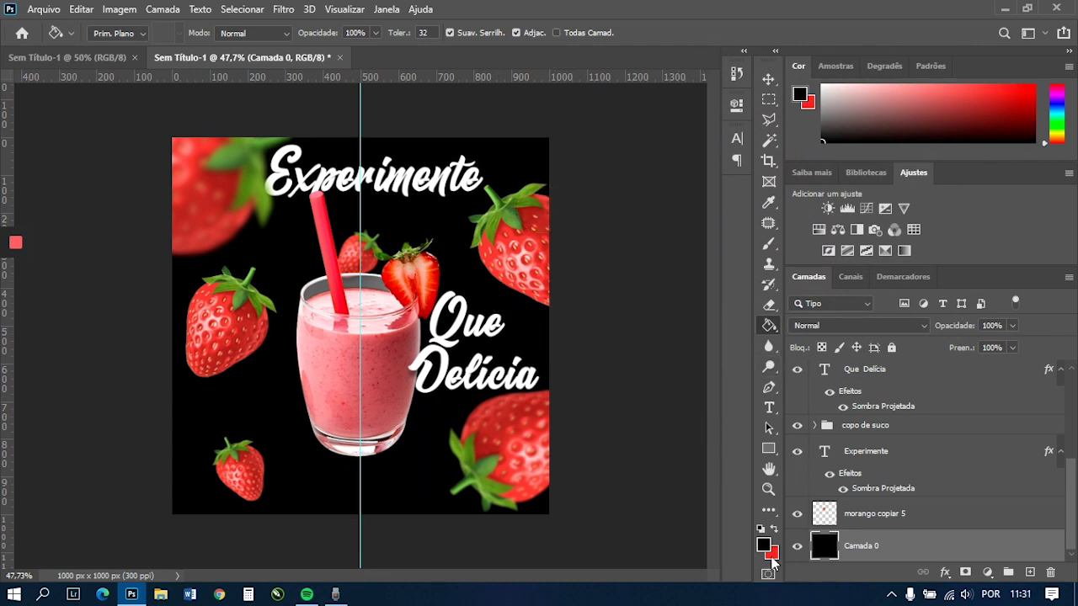
key(x)
click(554, 414)
click(491, 329)
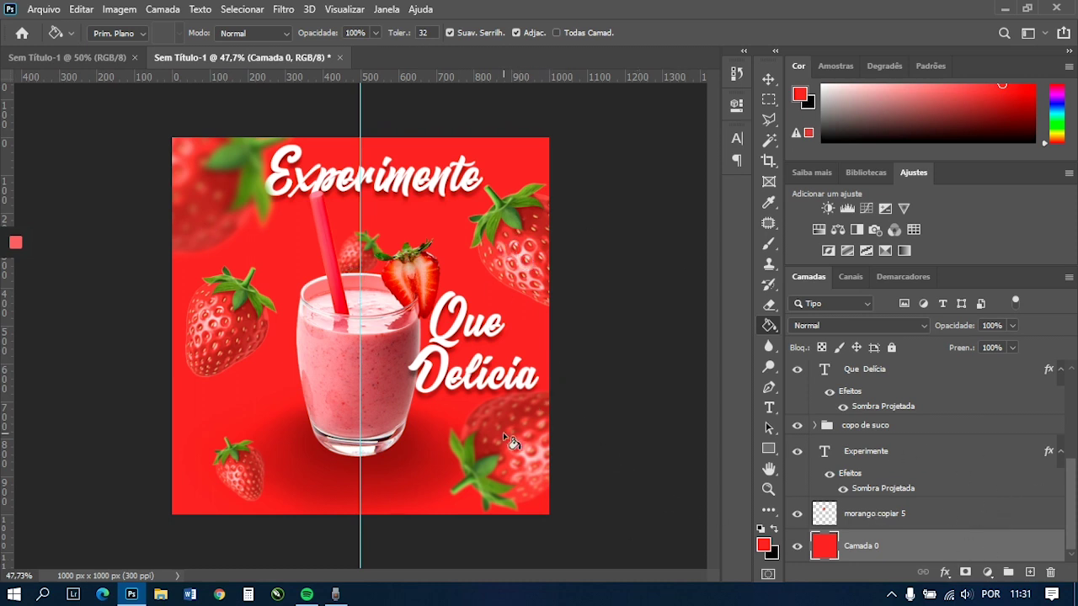
- Move the morango copiar 2 strawberry slightly up so it overlaps the lower edge of Delícia
scroll(866, 449, up, 5)
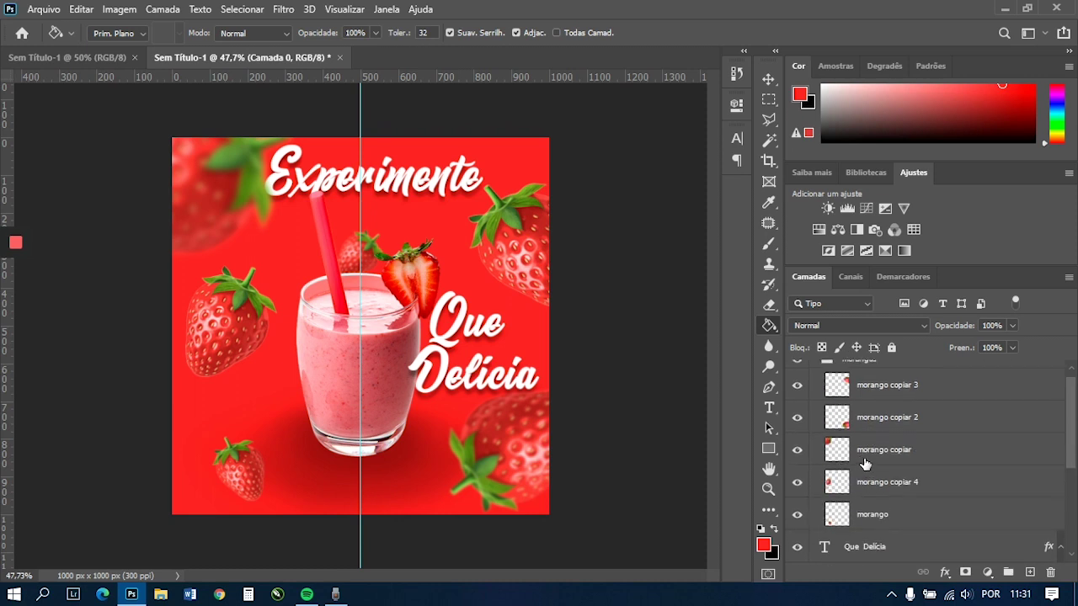
scroll(866, 463, up, 1)
click(913, 438)
click(645, 451)
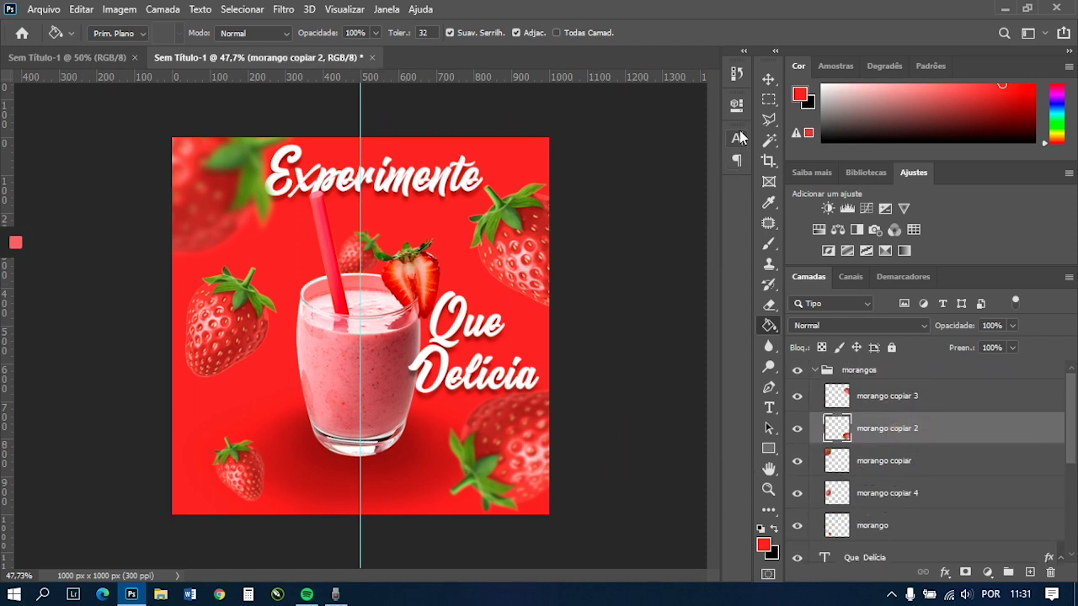
click(769, 80)
mouse_move(678, 315)
mouse_down()
mouse_move(676, 289)
mouse_move(666, 291)
mouse_move(677, 304)
mouse_up()
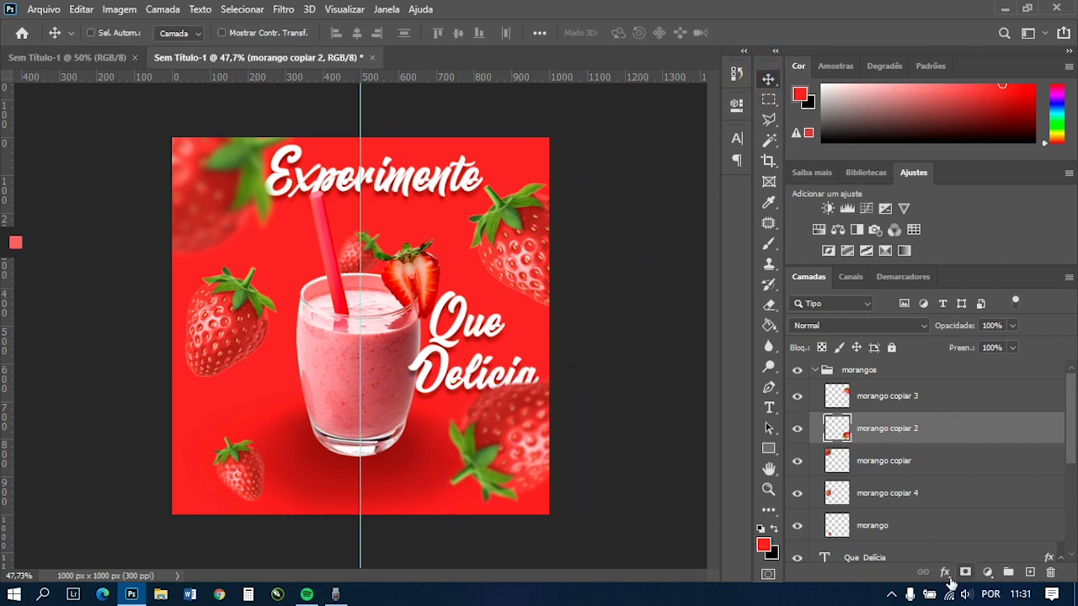
click(945, 573)
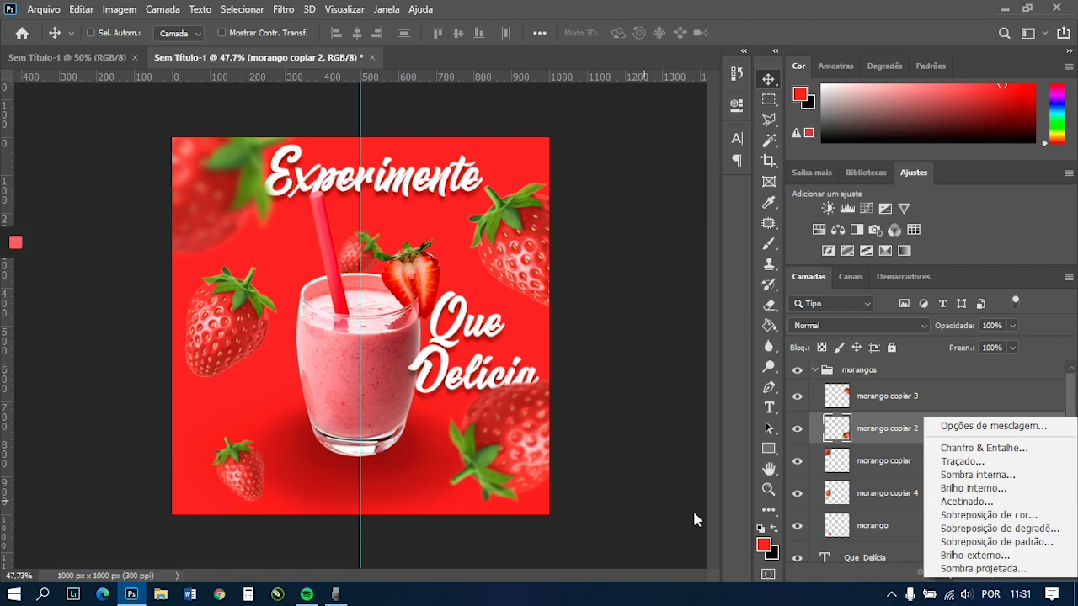
click(729, 530)
click(924, 427)
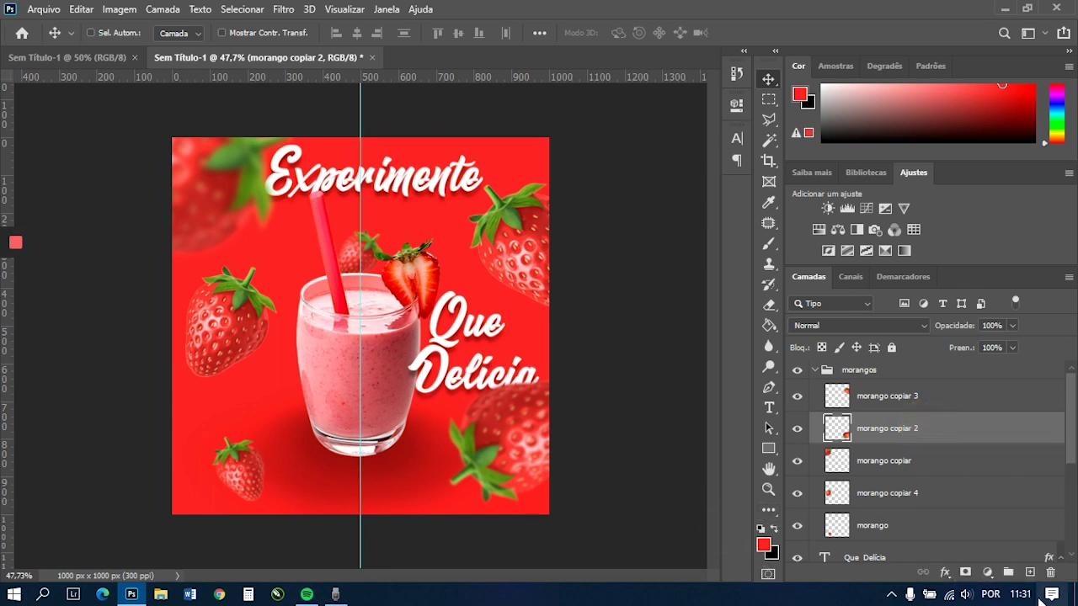
- Add a new layer above morango copiar 2 and set up a soft black brush at 15% opacity
click(1030, 573)
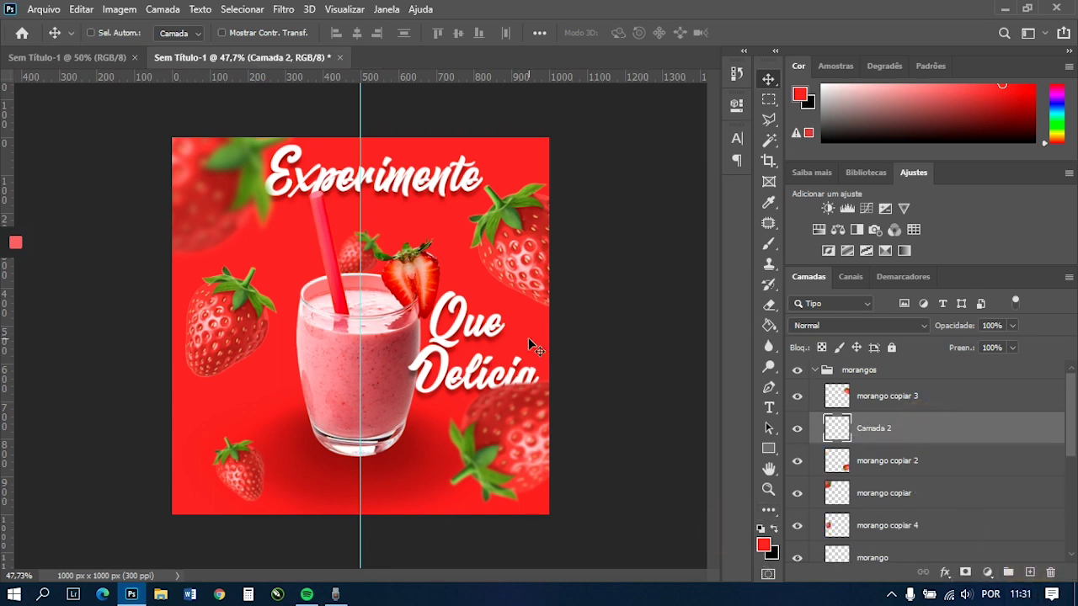
key(b)
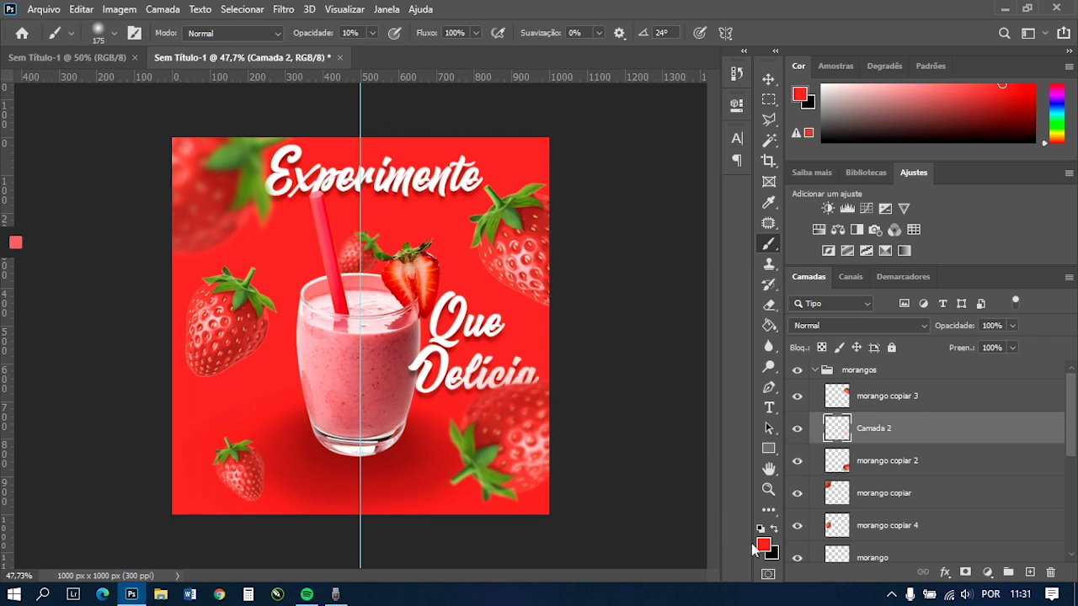
key(x)
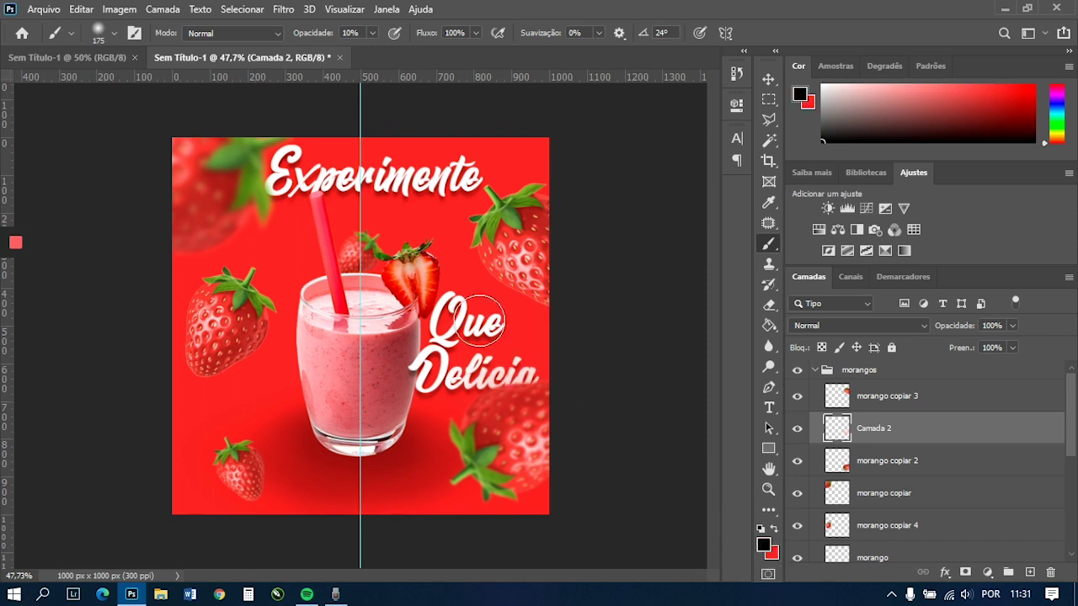
drag(320, 39, 325, 40)
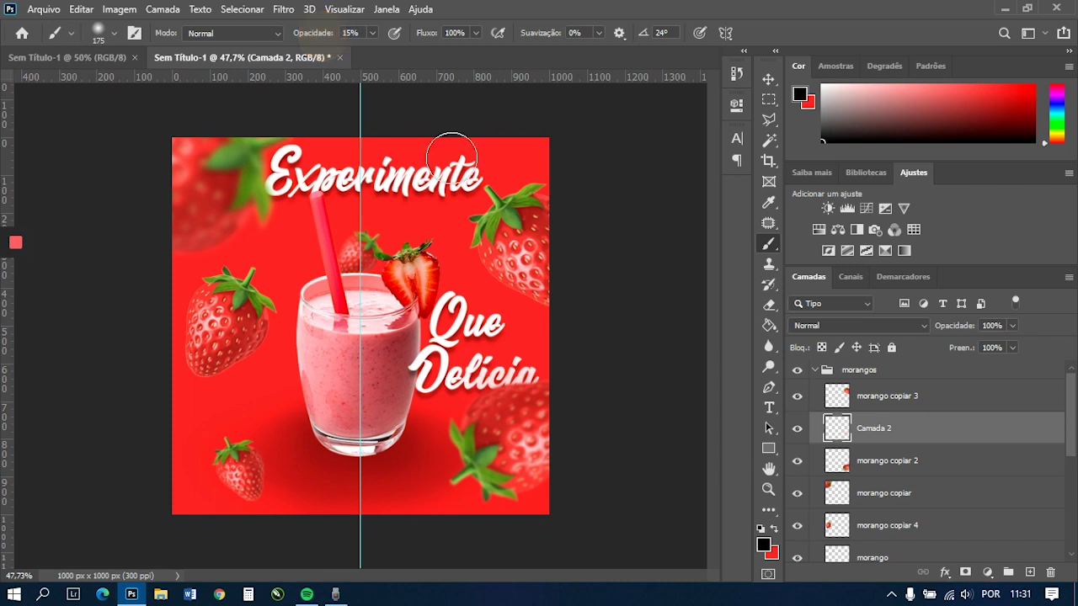
right_click(561, 376)
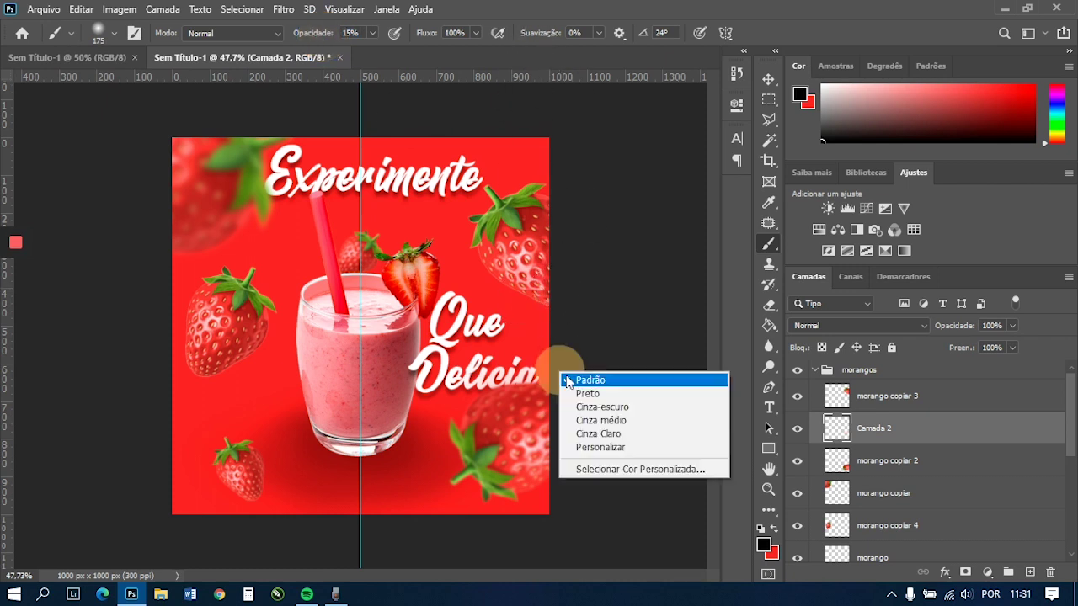
click(522, 332)
right_click(522, 333)
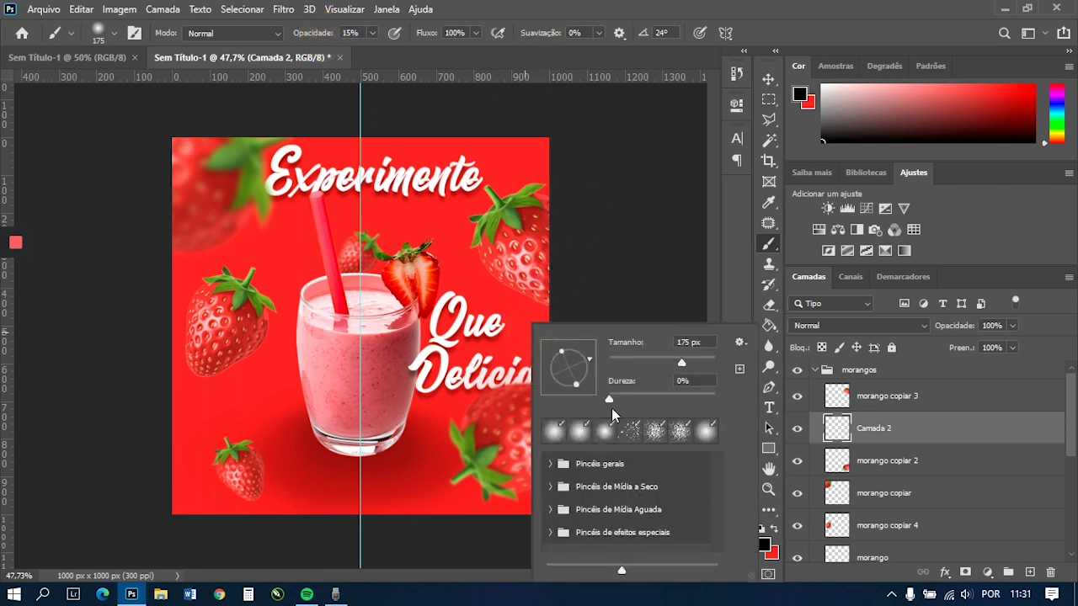
click(496, 369)
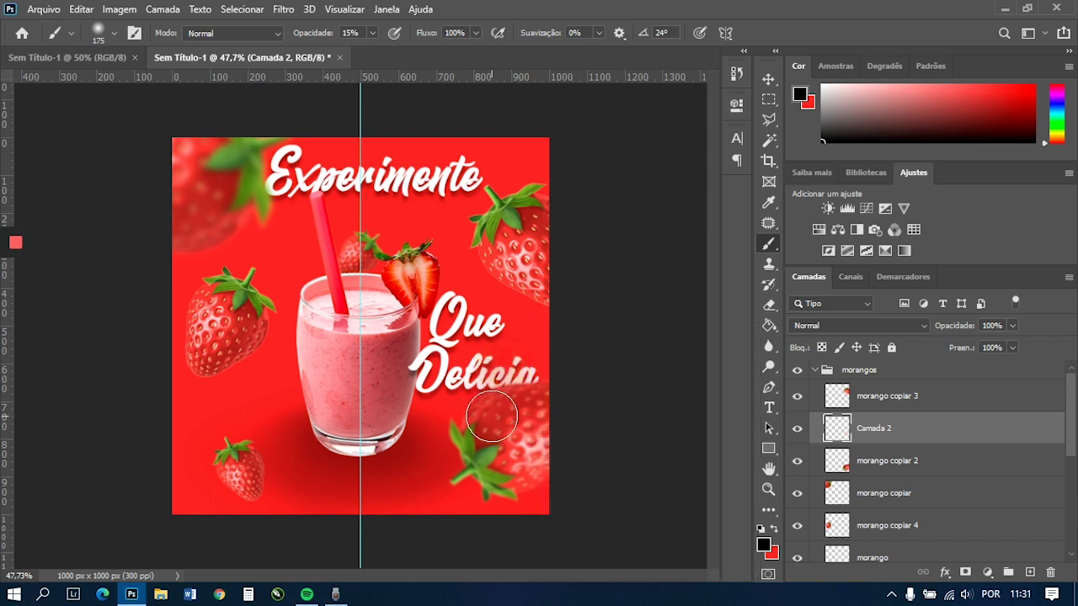
- Paint a soft black shadow along the upper edge of the blurred lower strawberry with smaller brushes, and place Camada 2 below morango copiar 2
drag(548, 394, 479, 412)
key(bracketleft)
key(bracketleft)
key(bracketleft)
key(bracketleft)
key(bracketleft)
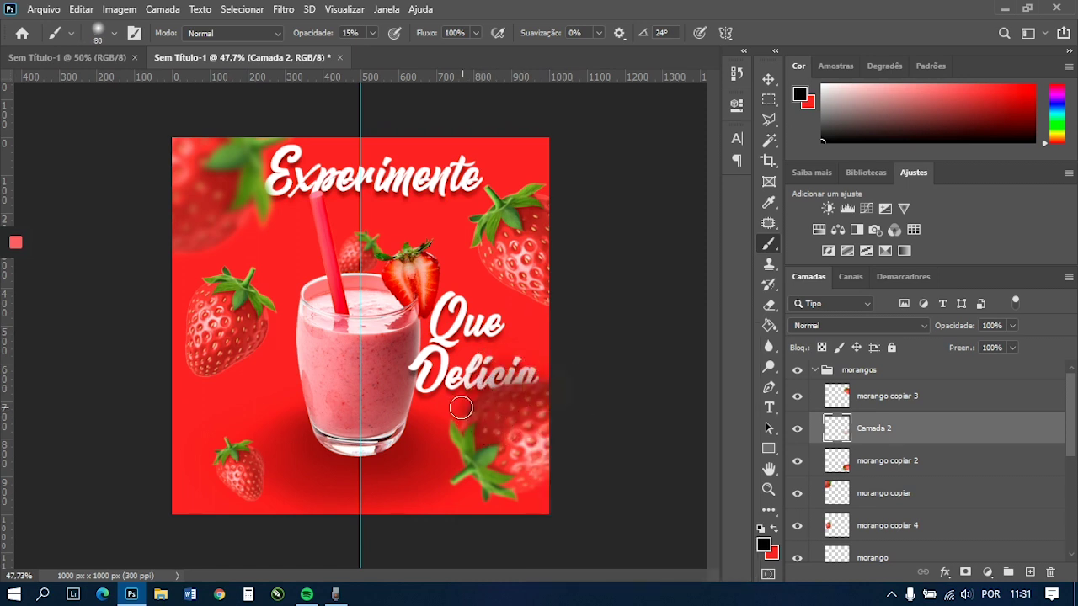
mouse_move(485, 392)
mouse_down()
mouse_move(541, 380)
mouse_move(495, 394)
mouse_move(510, 384)
mouse_move(558, 380)
mouse_up()
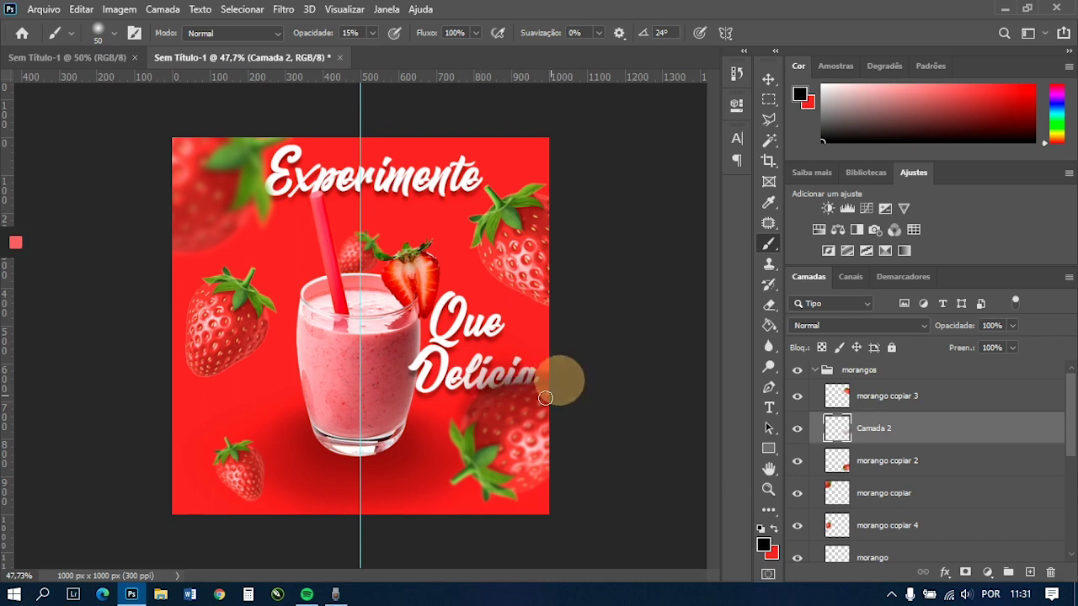
key(bracketleft)
mouse_move(484, 400)
mouse_down()
mouse_move(538, 391)
mouse_move(466, 402)
mouse_move(561, 385)
mouse_up()
mouse_move(486, 393)
mouse_down()
mouse_move(569, 383)
mouse_move(558, 385)
mouse_up()
mouse_move(476, 396)
mouse_down()
mouse_move(551, 380)
mouse_move(492, 409)
mouse_up()
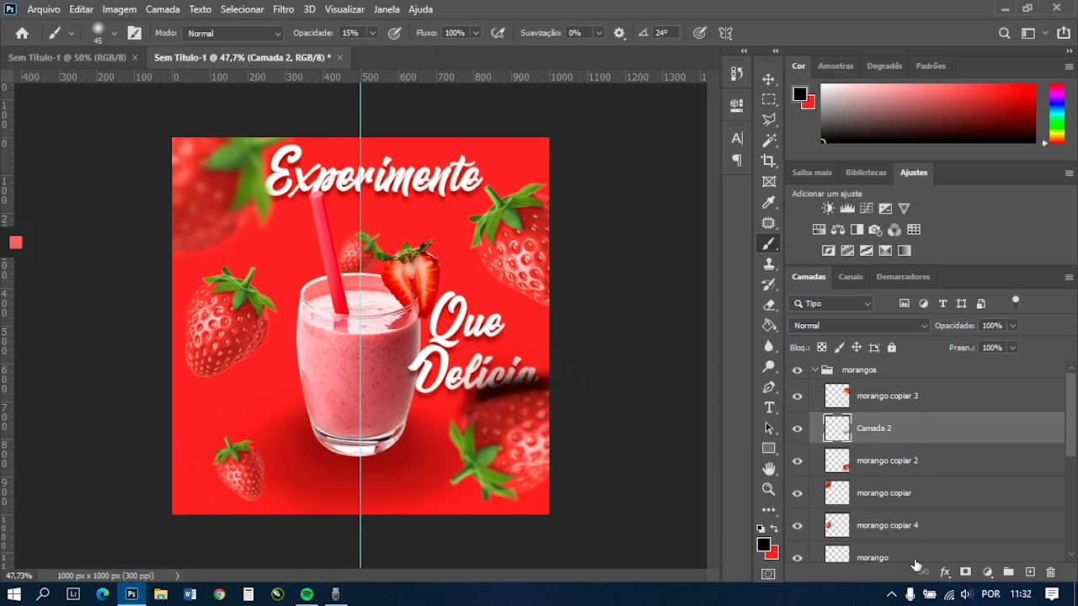
drag(883, 431, 895, 476)
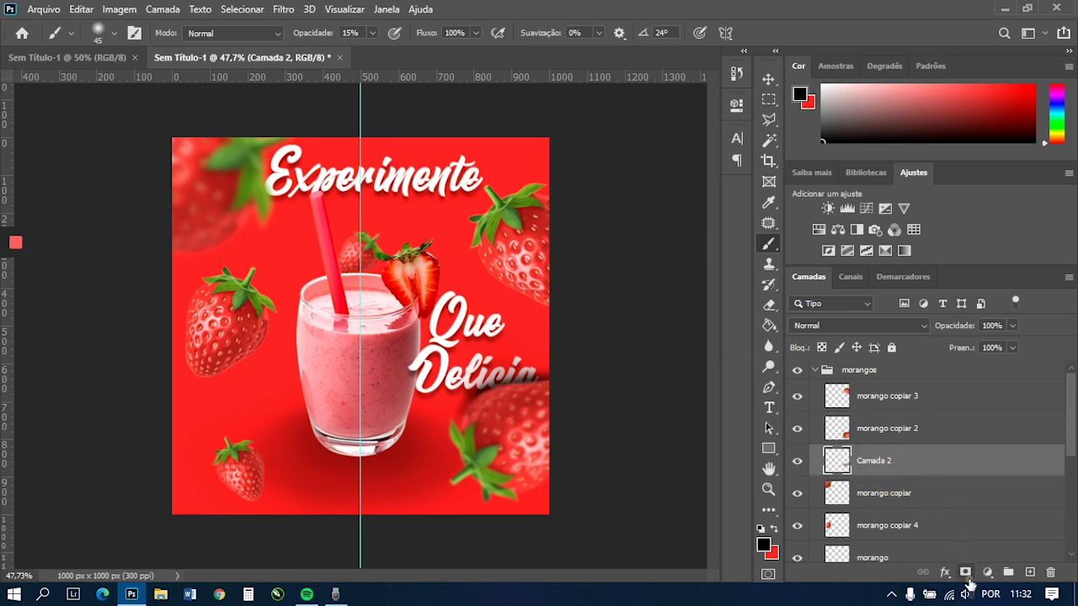
- Add a layer mask to Camada 2 and set the brush to size 150 at 93% opacity
click(965, 572)
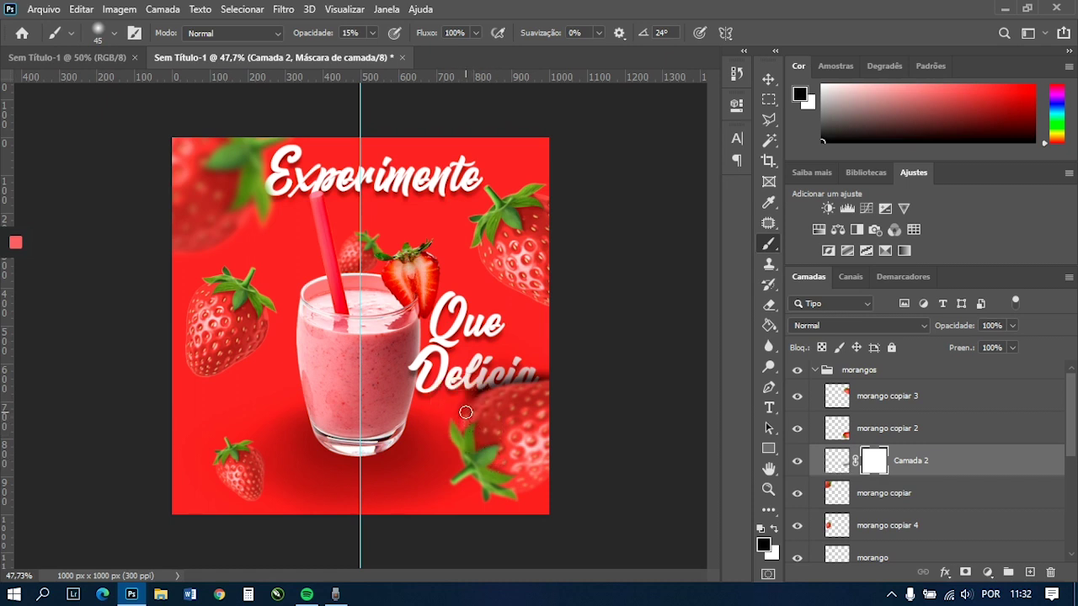
key(x)
key(bracketright)
key(bracketright)
key(bracketright)
key(bracketright)
key(bracketright)
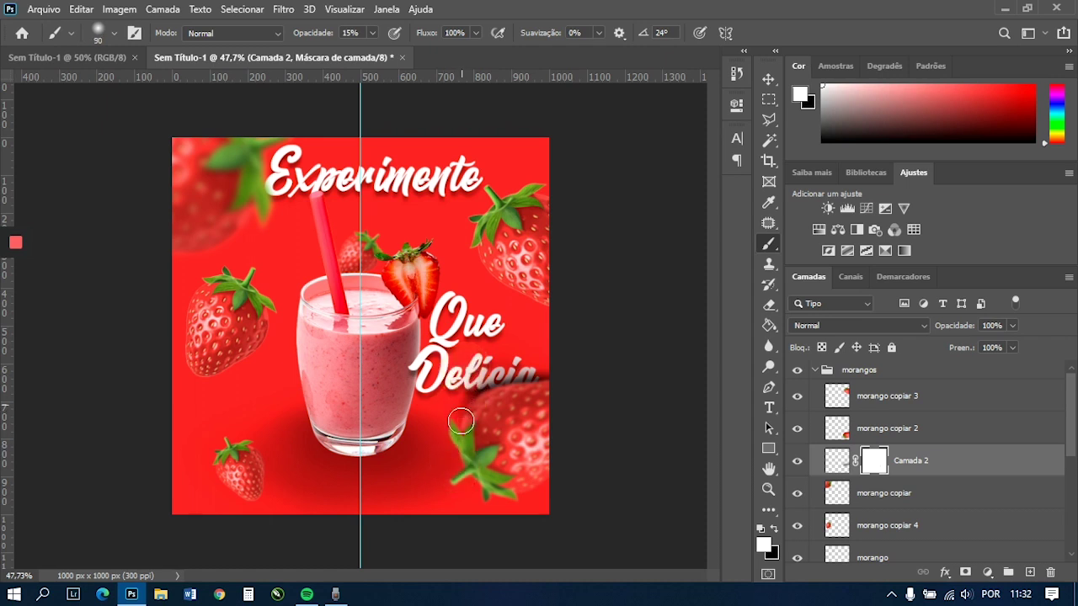
drag(317, 32, 374, 32)
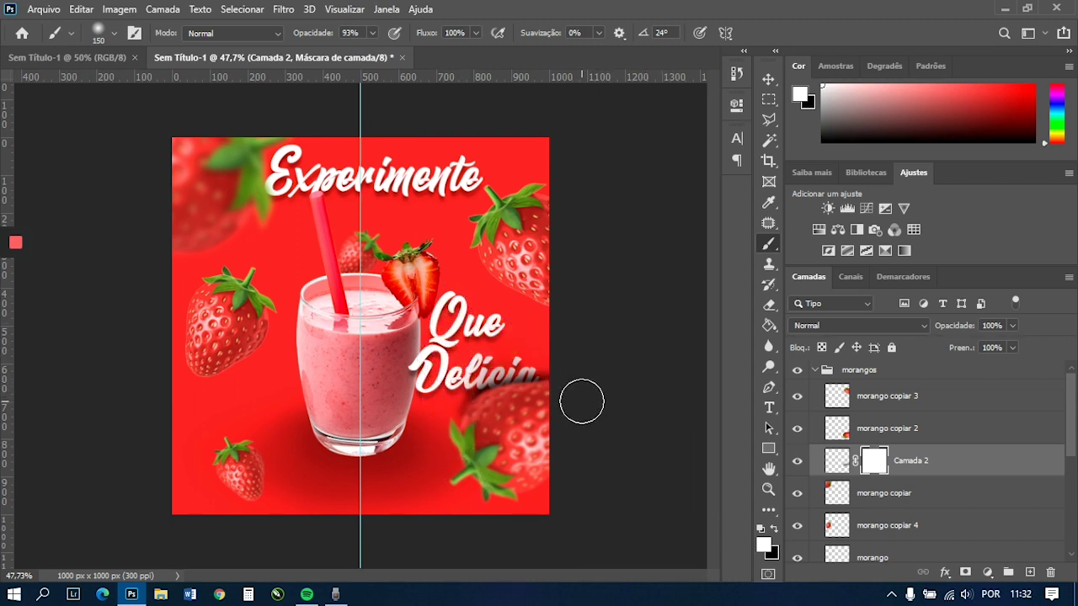
- Paint black on the Camada 2 mask to trim the shadow over Delícia, and set the layer opacity to 94%
key(x)
drag(539, 383, 502, 345)
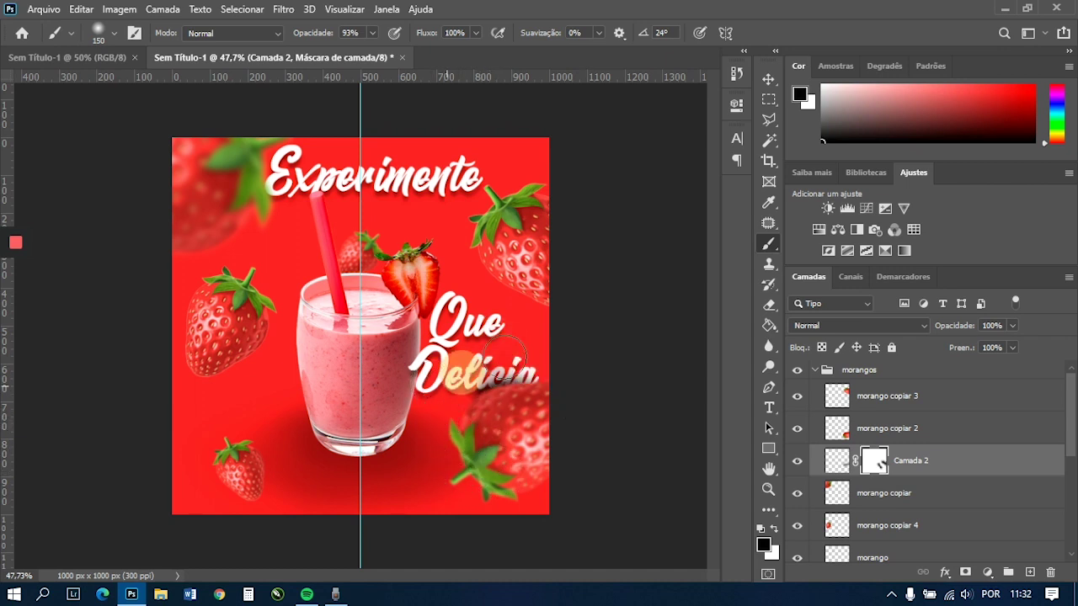
key(x)
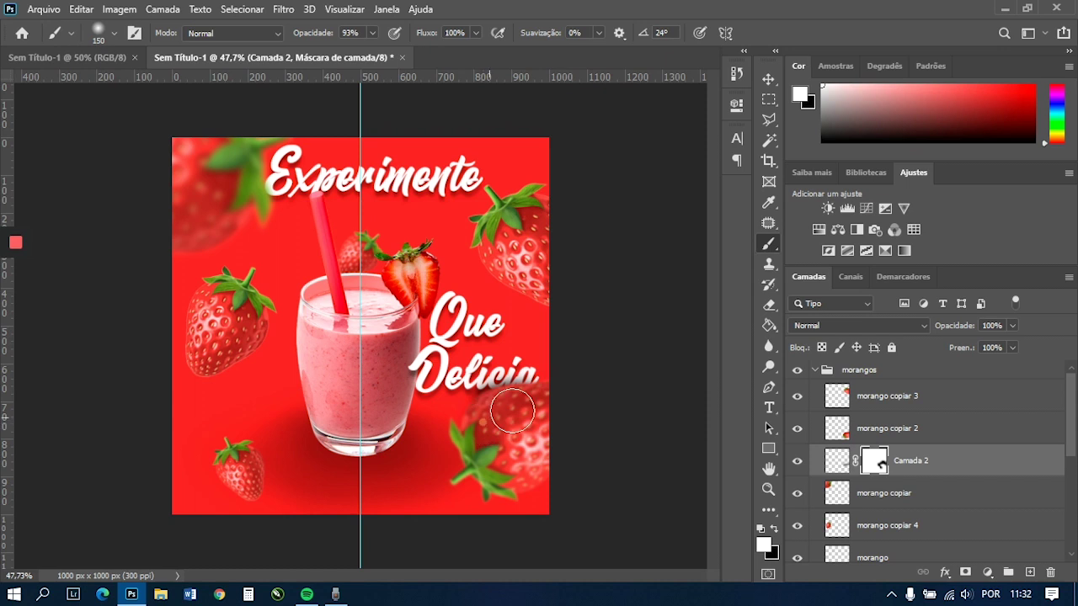
key(x)
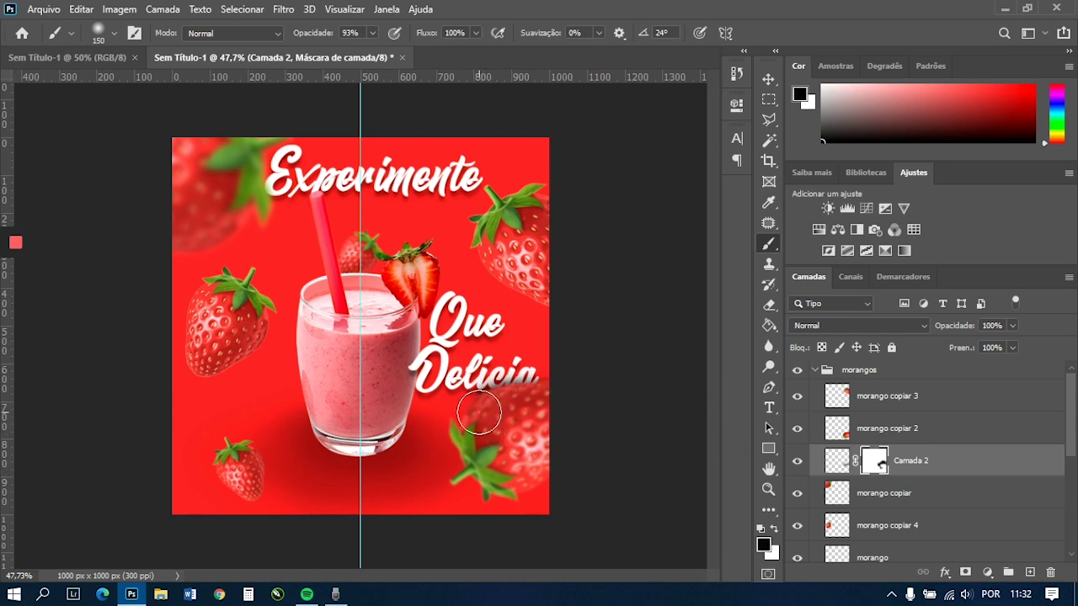
key(x)
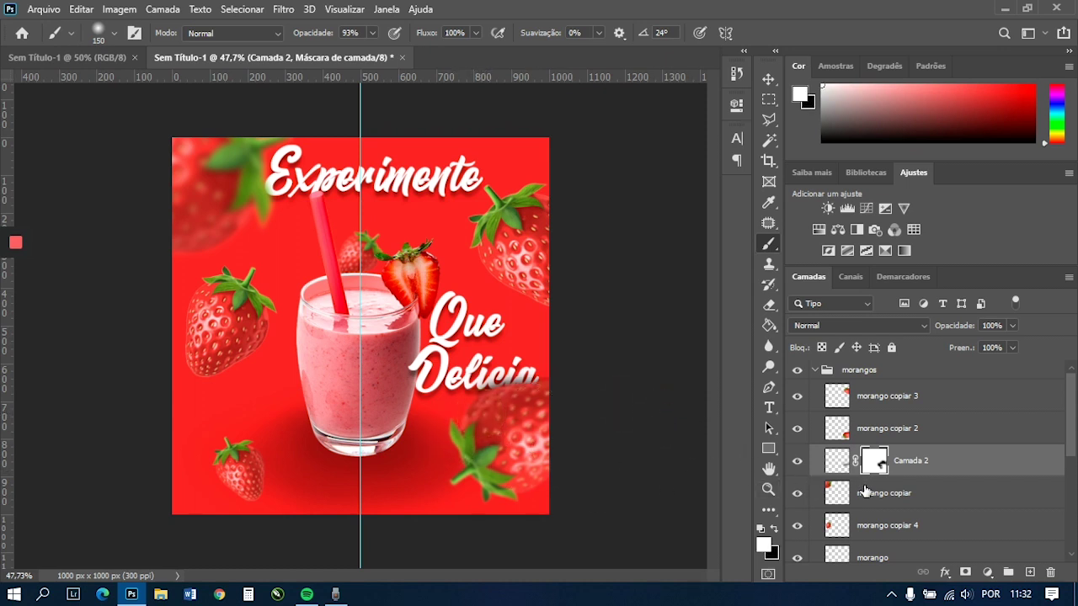
drag(960, 330, 955, 331)
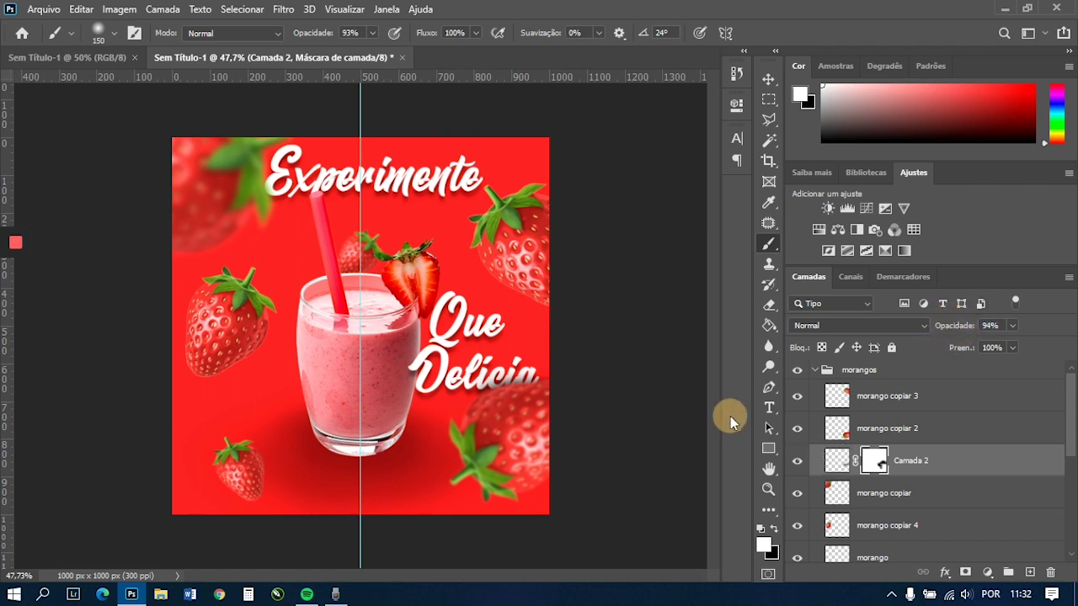
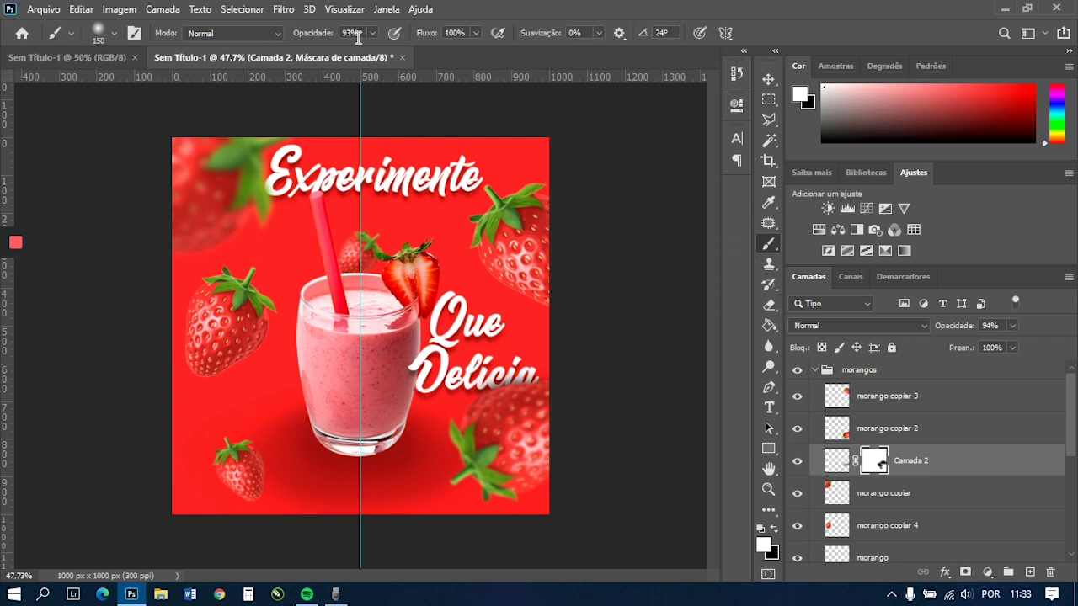
- Open the new document setup, and check the tomato slice PNG image results in Chrome
click(38, 11)
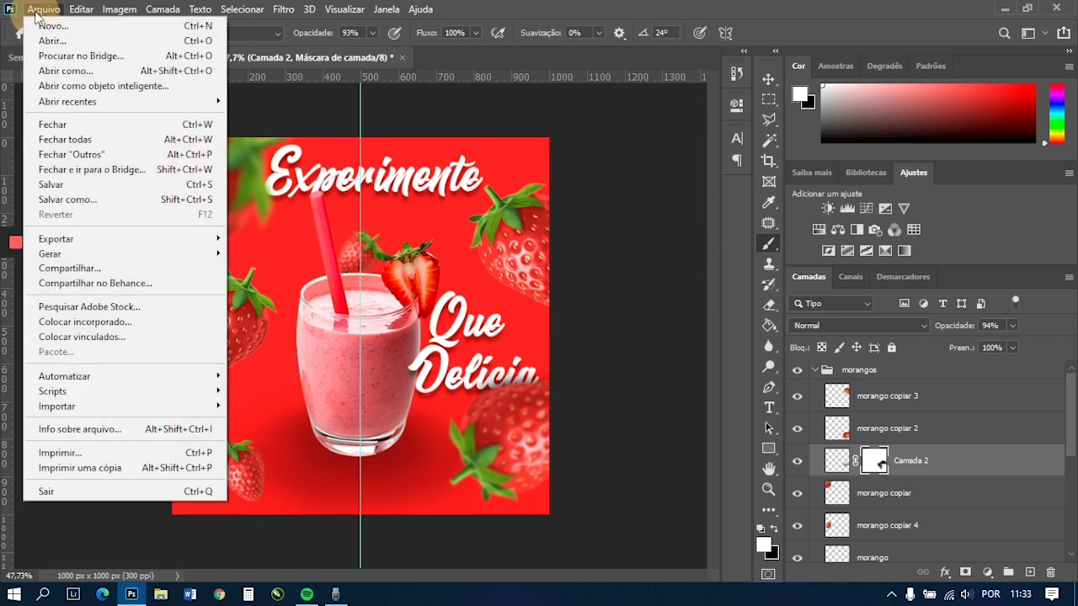
click(50, 26)
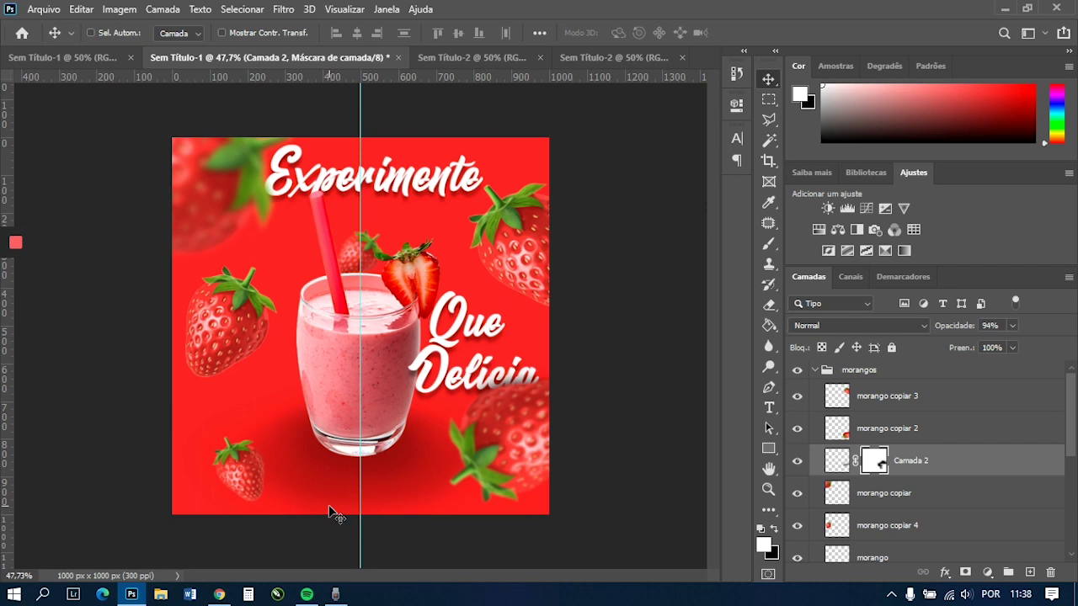
click(221, 594)
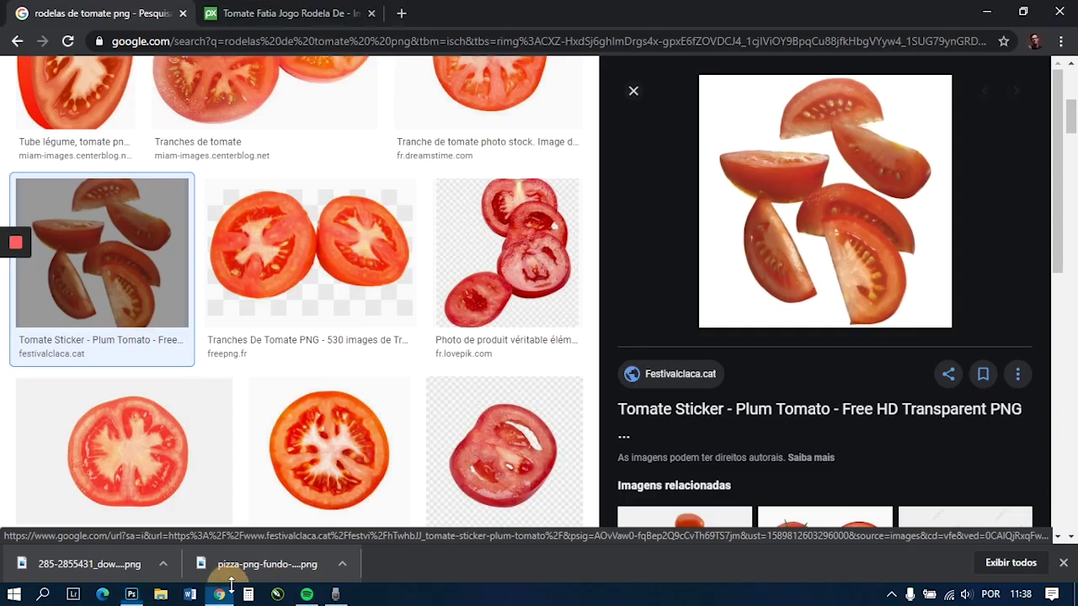
click(989, 10)
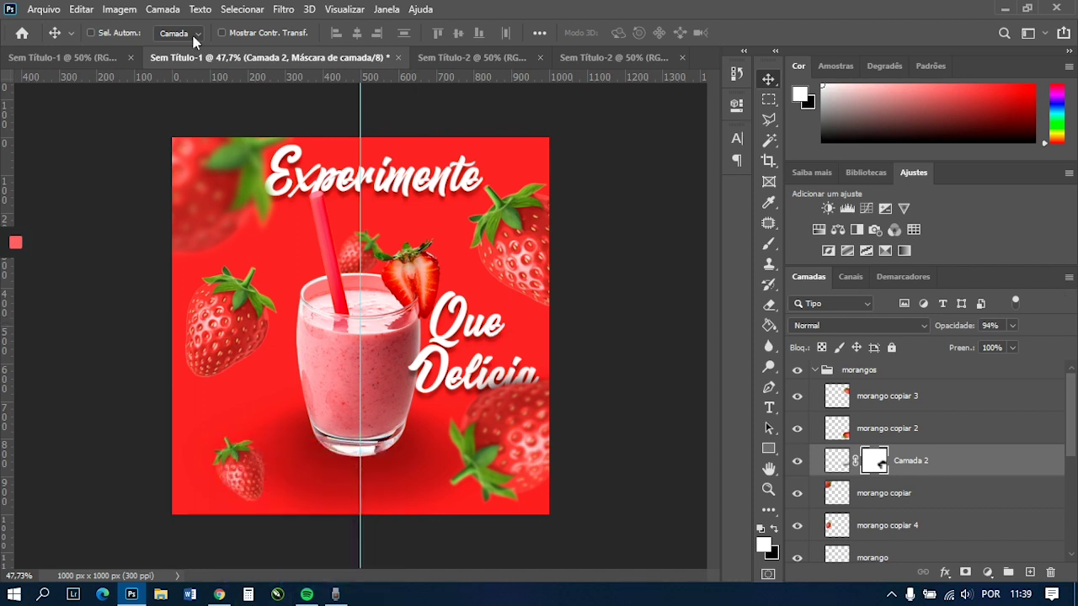
- Create a new document from the iPhone 8/7/6 Plus mobile preset, 1242 x 2208 px, with the resolution set to 300 pixels per inch
click(29, 12)
click(42, 39)
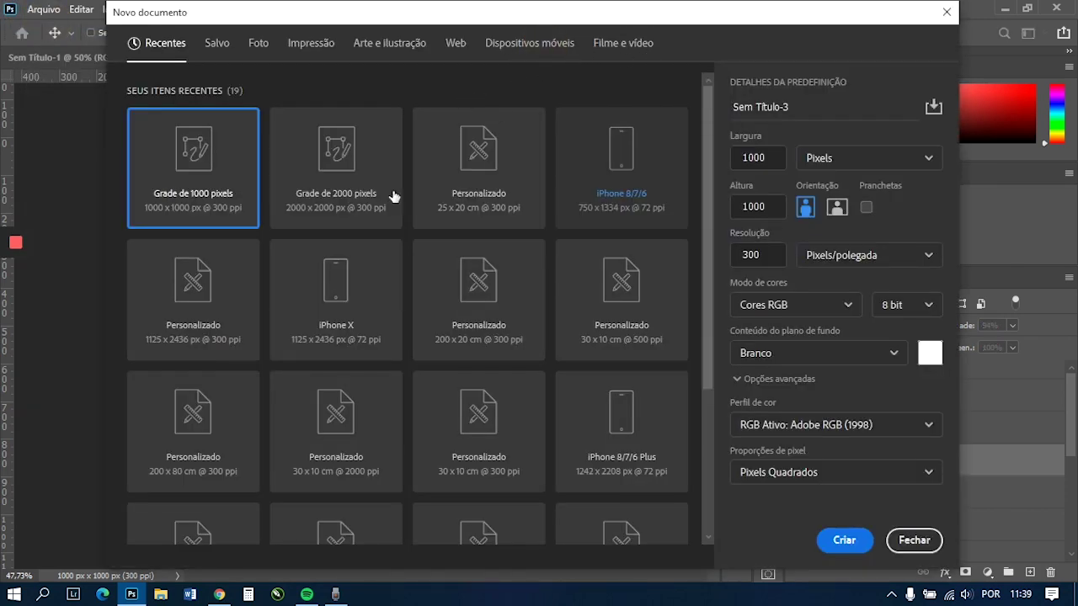
click(513, 47)
click(521, 49)
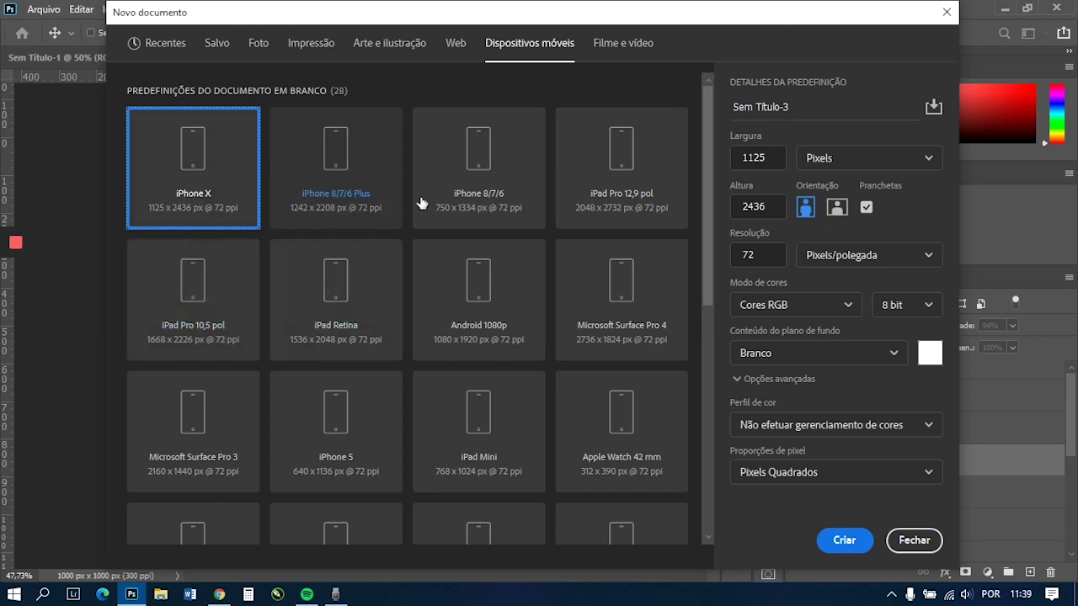
click(354, 183)
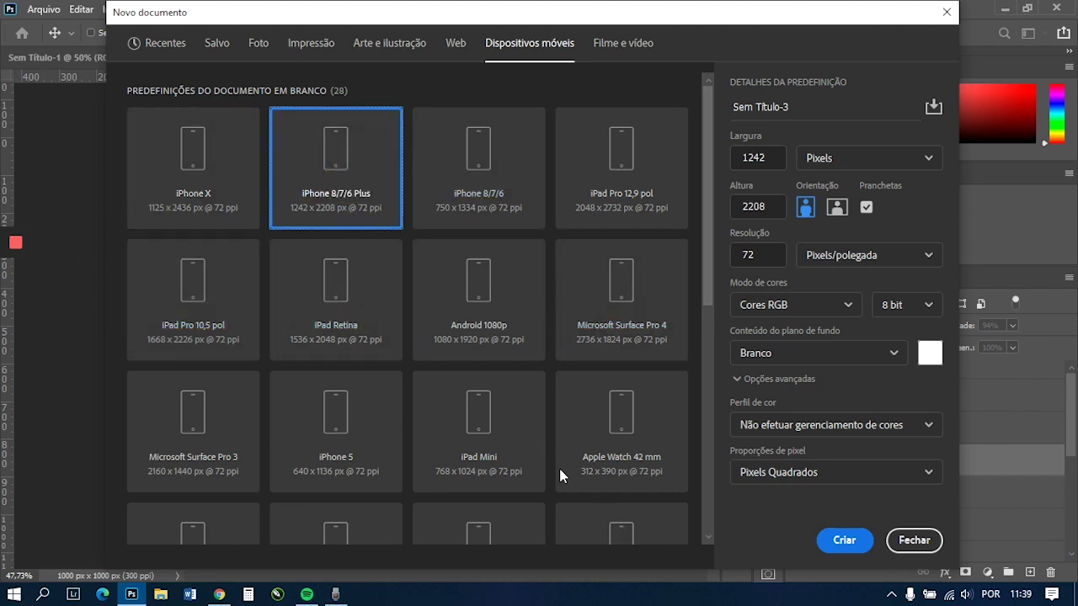
double_click(748, 255)
text(300)
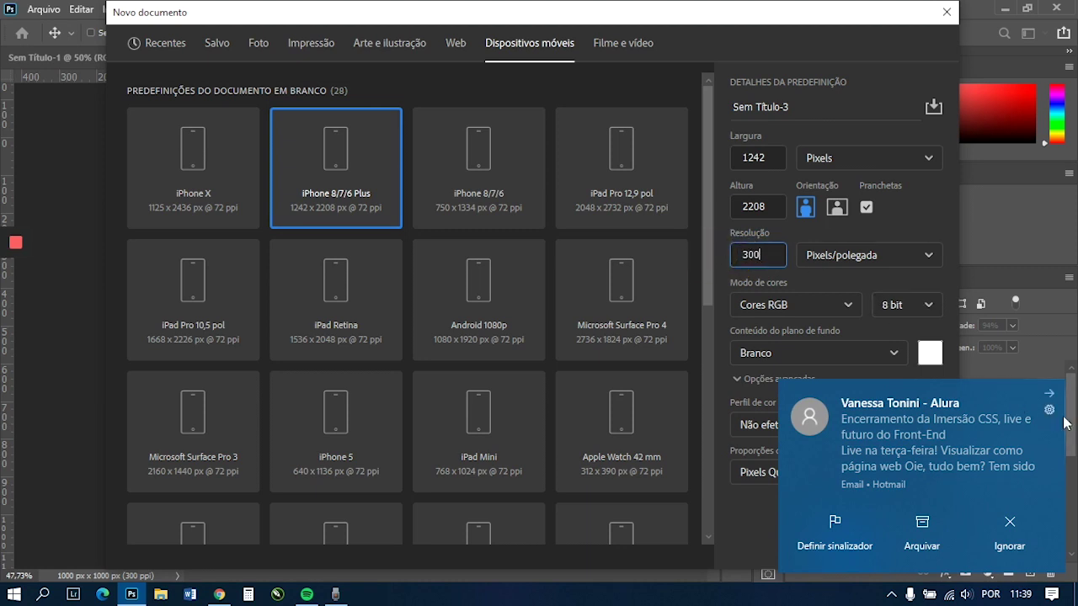
click(1013, 526)
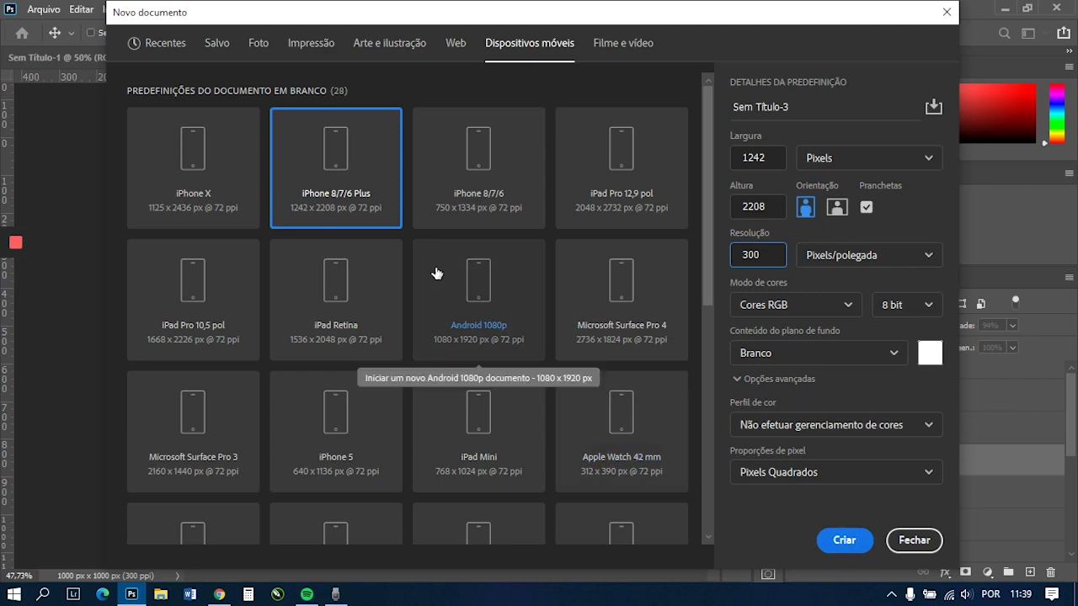
click(844, 540)
- Return to the strawberry juice artwork, collapse the morangos group, and select every layer from morangos down to Camada 0
click(294, 55)
click(211, 57)
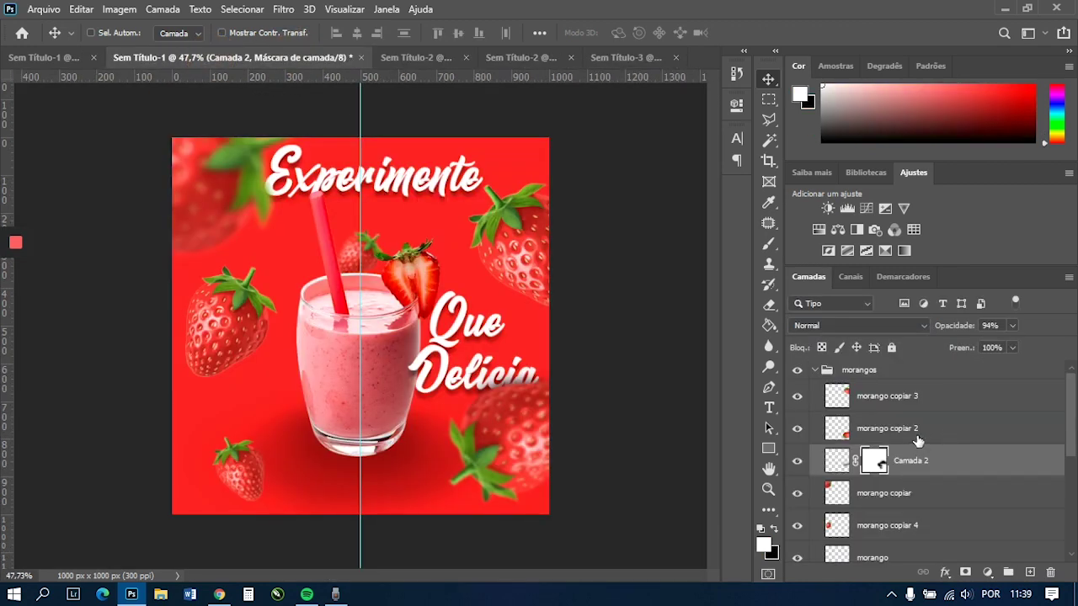
click(834, 394)
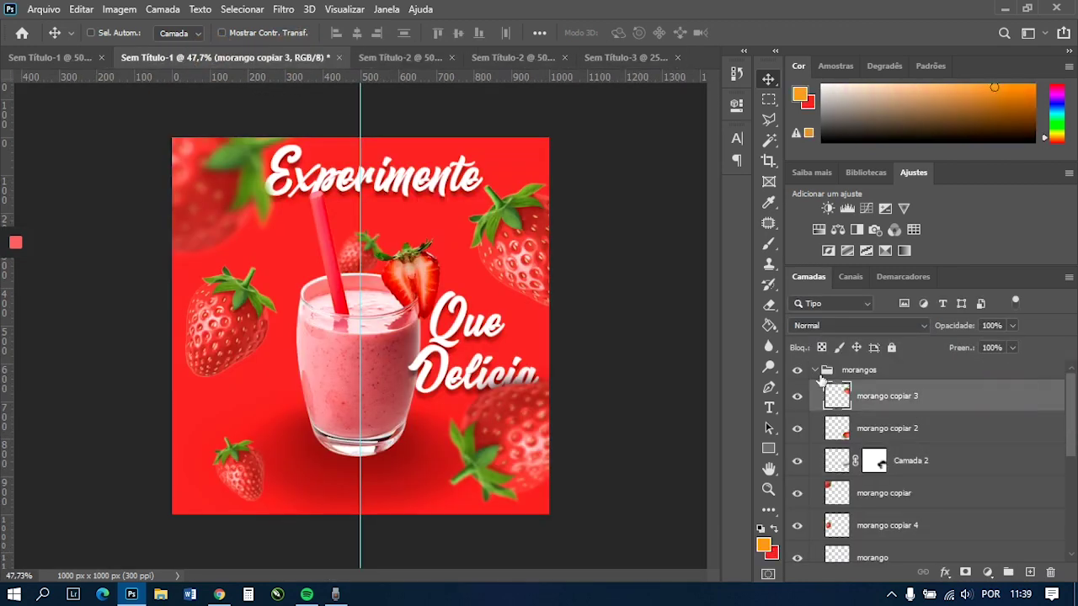
click(816, 371)
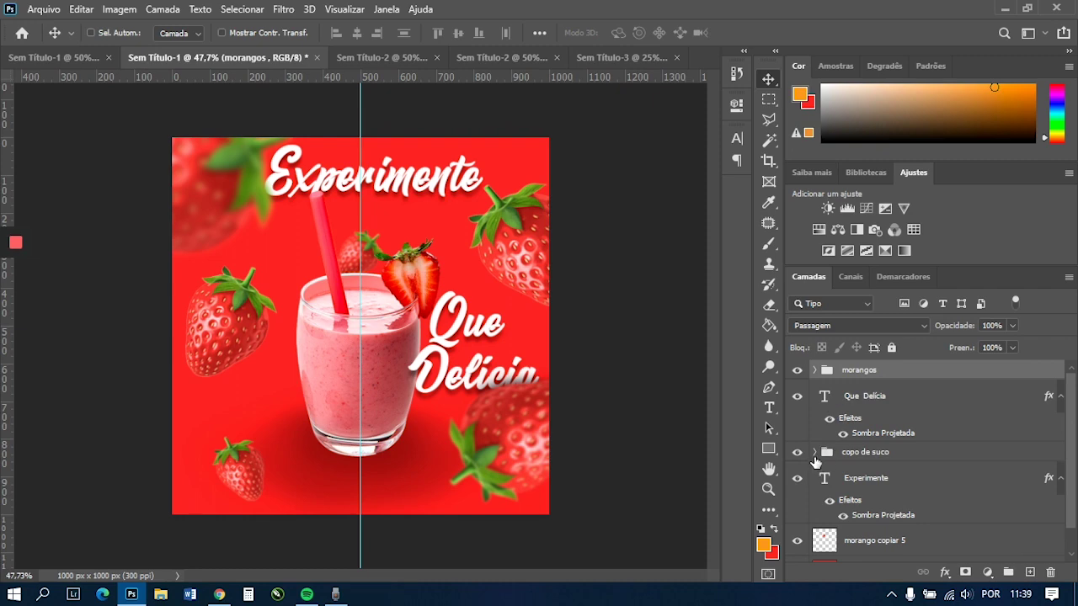
scroll(918, 532, down, 1)
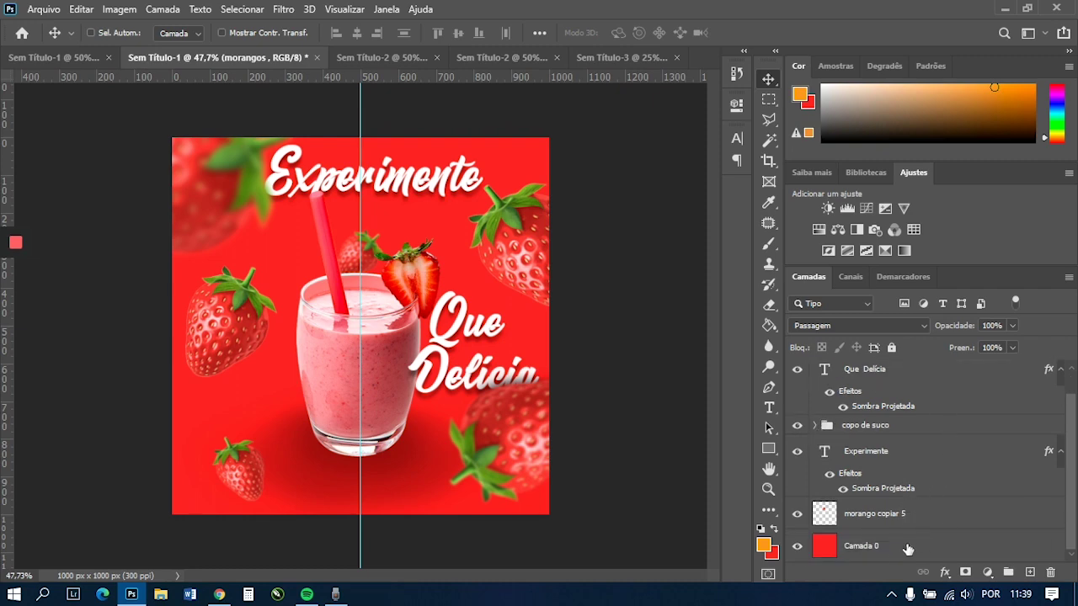
shift+click(897, 547)
right_click(908, 531)
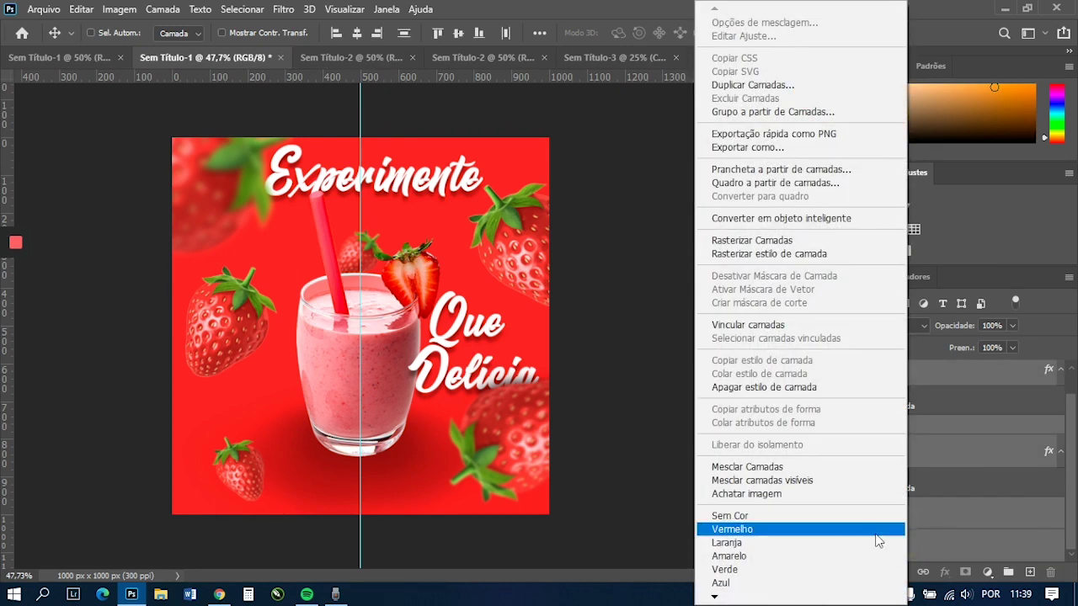
click(1013, 521)
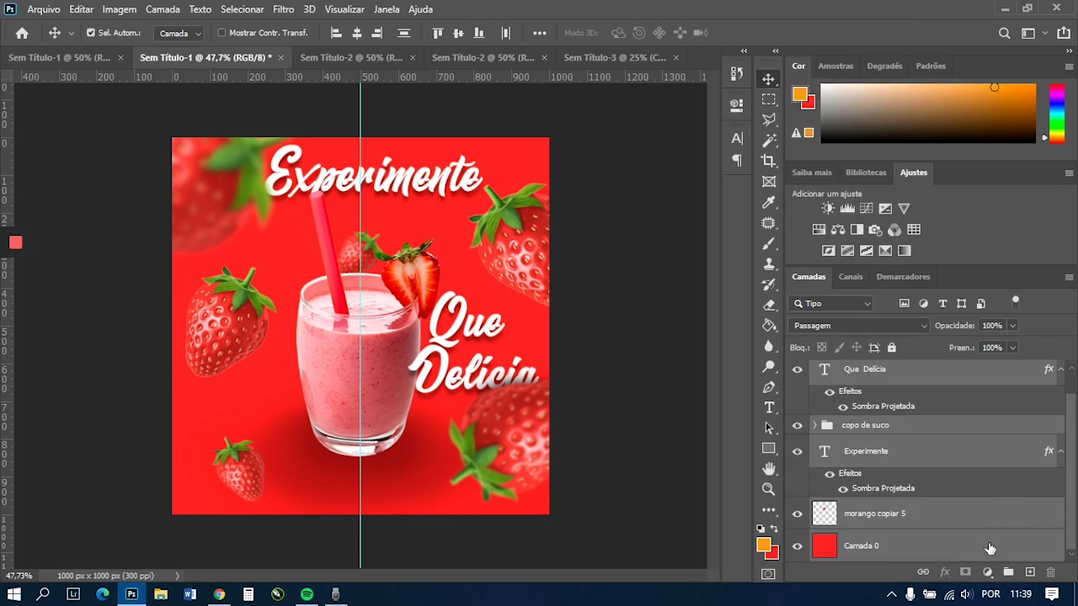
- Copy the selected strawberry juice layers into the 1242 x 2208 px document, and enlarge them to about 182% to span the artboard's width
click(606, 56)
drag(418, 316, 421, 313)
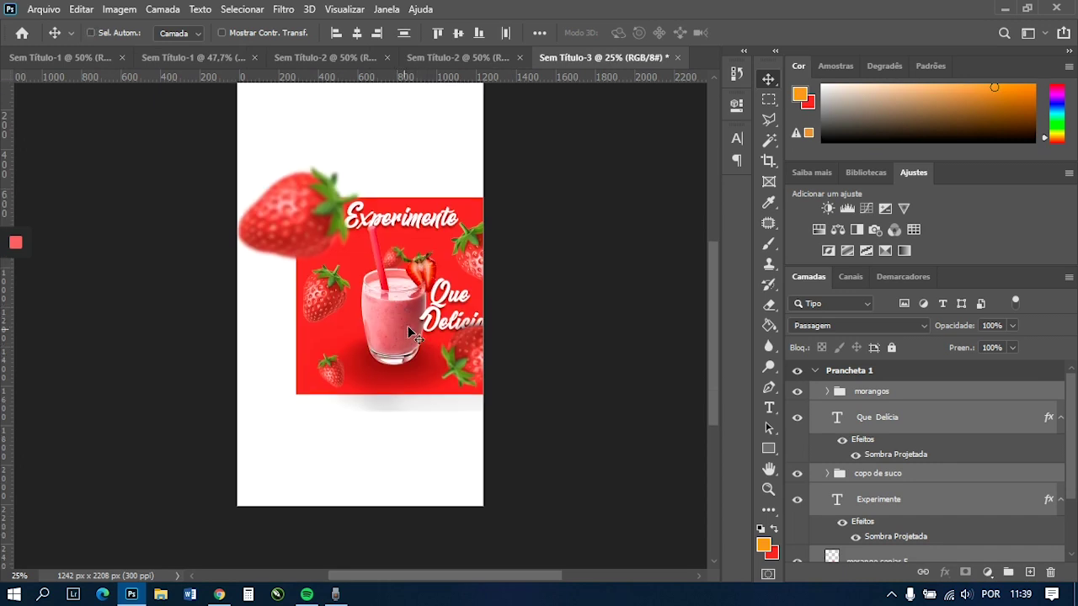
key(ctrl+t)
drag(441, 333, 403, 328)
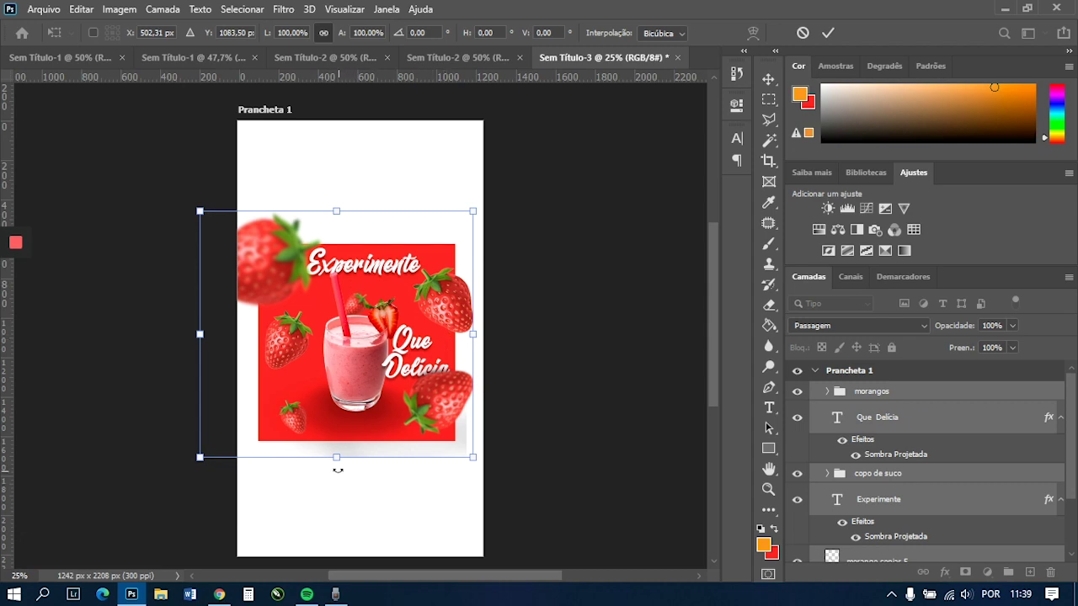
drag(334, 459, 351, 546)
drag(329, 183, 338, 90)
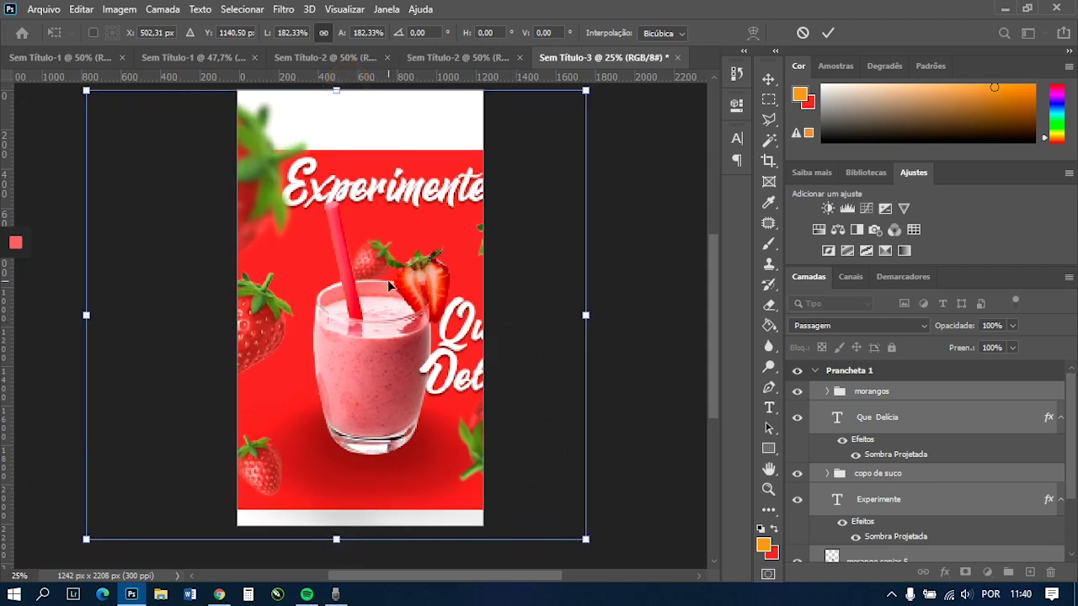
drag(388, 229, 390, 272)
drag(339, 133, 339, 121)
drag(400, 311, 378, 295)
key(Return)
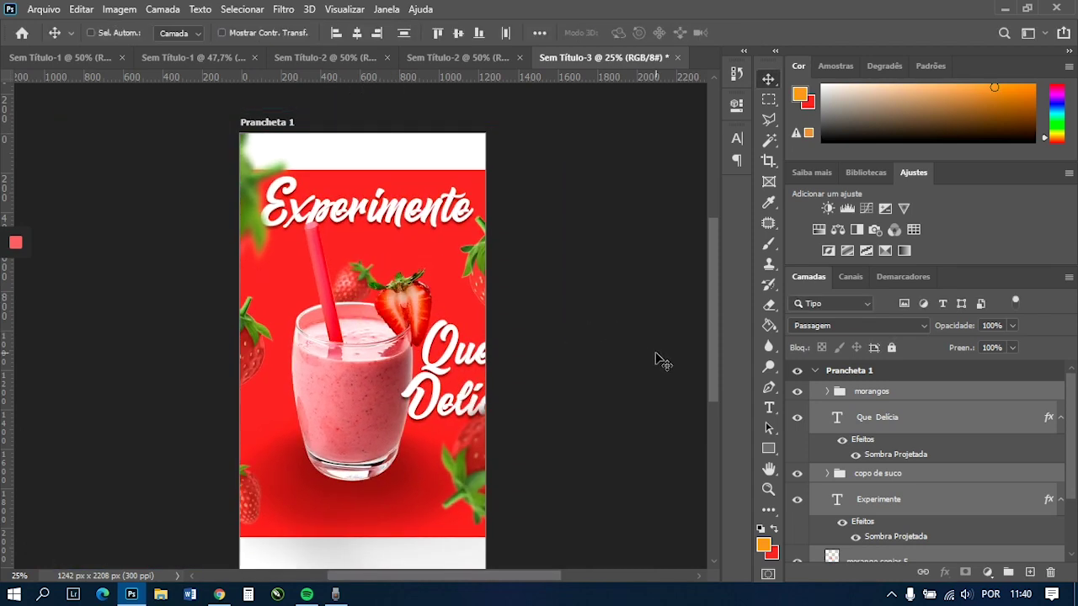
- Scale the red background layer Camada 2 to about 142% so it covers the whole artboard
scroll(909, 497, down, 3)
click(922, 514)
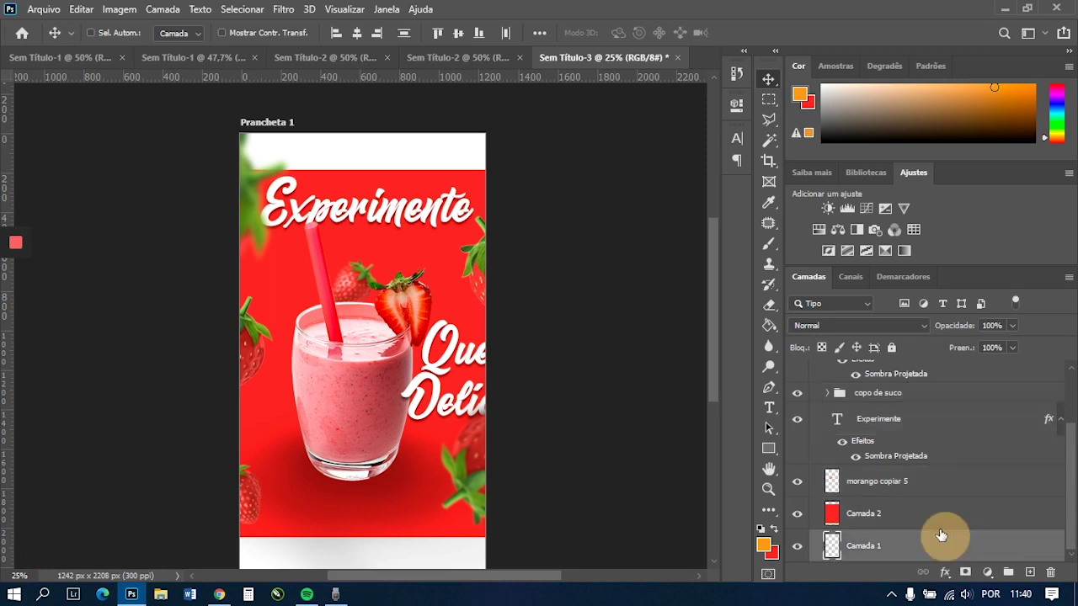
key(ctrl+t)
drag(361, 163, 358, 96)
drag(355, 535, 355, 571)
- Move the small strawberry layer morango copiar 5 up, to just below the Experimente lettering
click(874, 491)
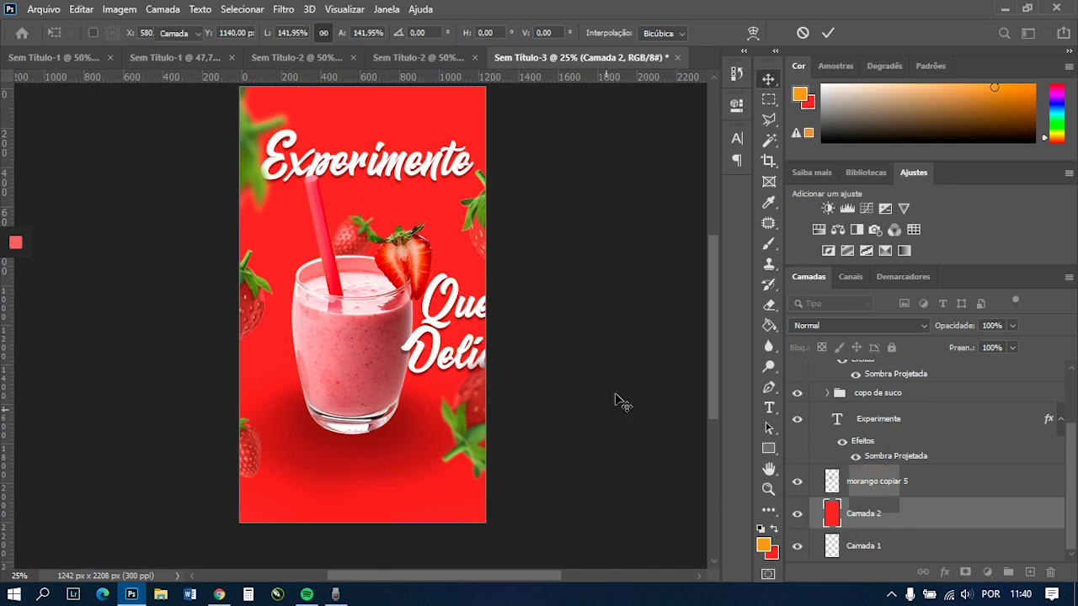
scroll(908, 491, up, 3)
scroll(640, 434, down, 4)
click(632, 434)
scroll(632, 429, up, 1)
drag(649, 276, 607, 261)
scroll(615, 356, up, 5)
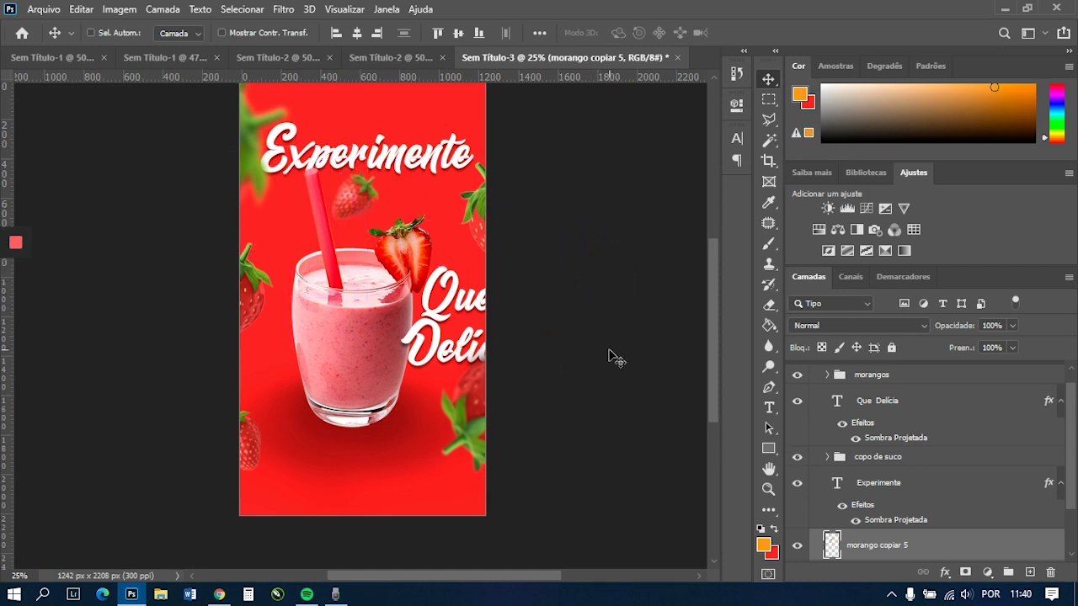
- Raise the Experimente text towards the artboard's upper edge, and shift the copo de suco group up and slightly right to meet it
click(900, 487)
drag(645, 358, 649, 356)
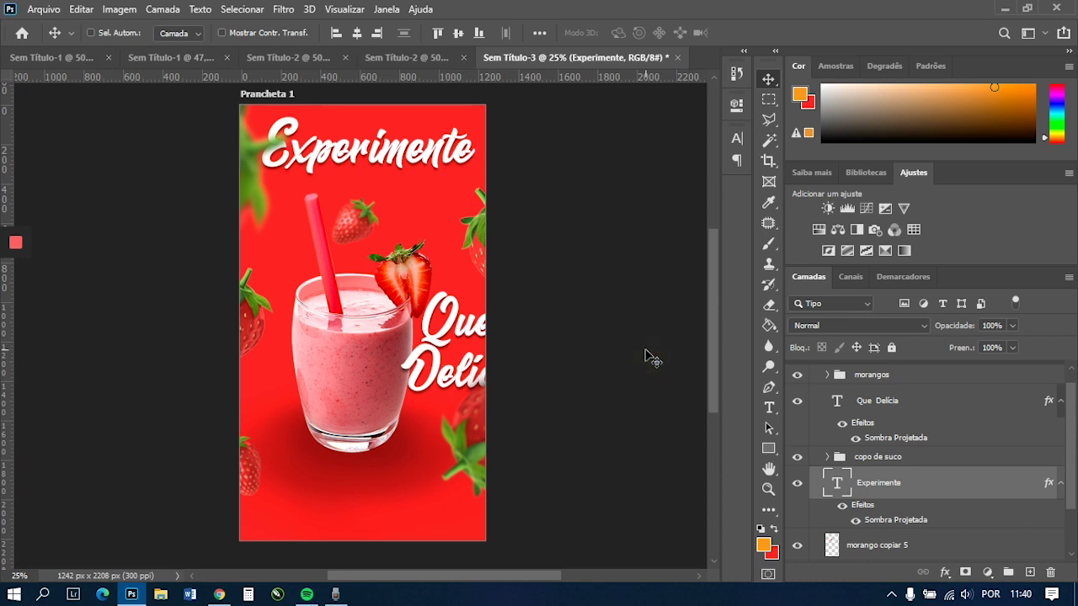
click(895, 458)
drag(655, 441, 675, 438)
drag(668, 434, 674, 413)
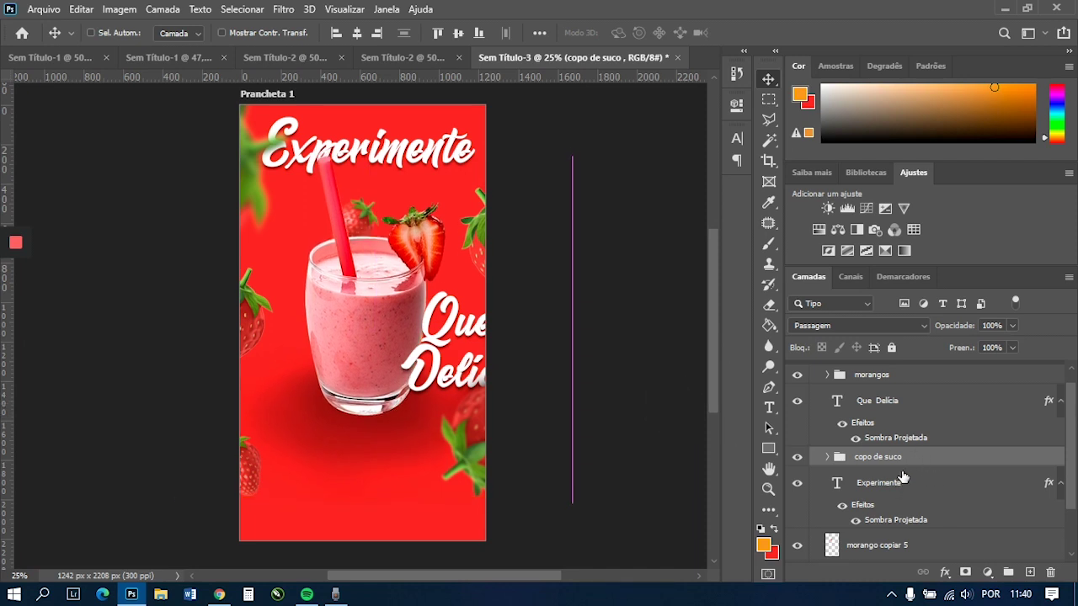
- Move the Que Delícia text down and left so it sits centred beneath the juice glass
click(913, 398)
drag(662, 460, 587, 545)
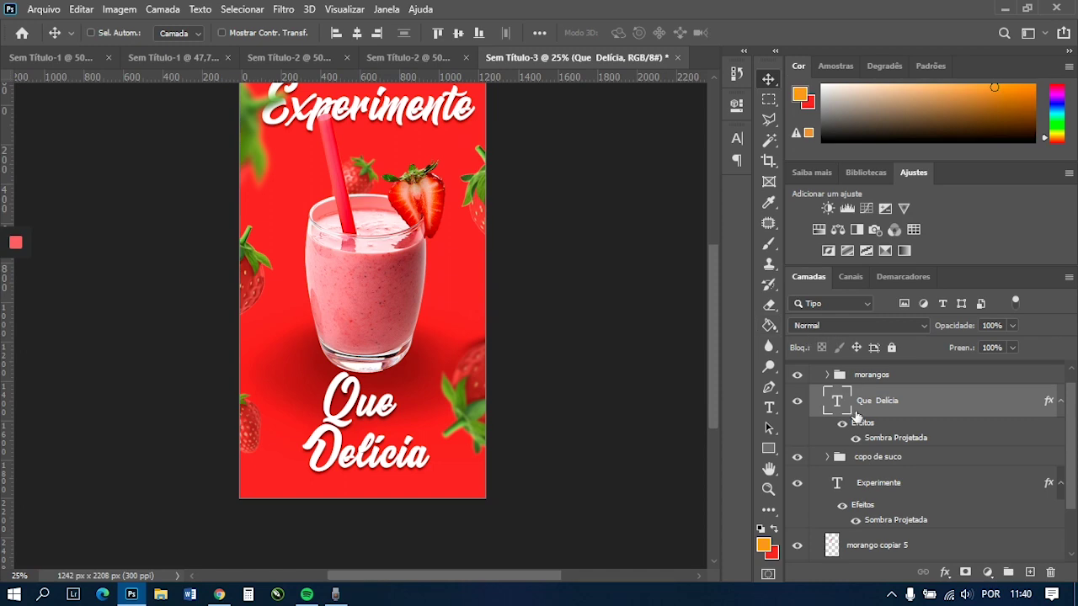
right_click(846, 411)
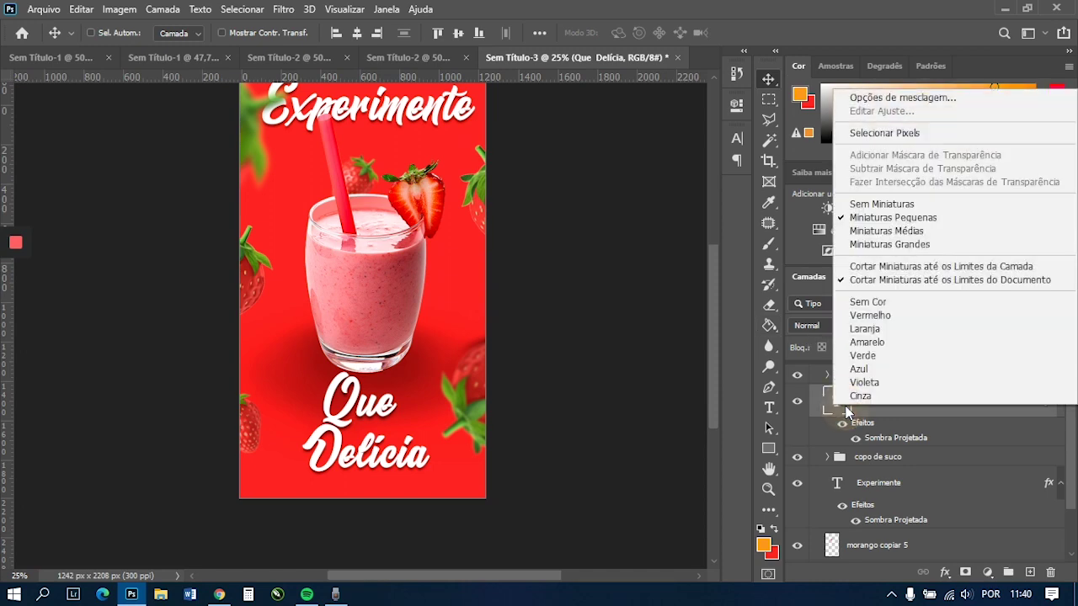
click(917, 409)
- Expand the morangos group, and move morango copiar 3 and morango copiar 2 inward from the artboard's right edge
click(828, 393)
click(876, 417)
drag(674, 440, 635, 407)
click(892, 449)
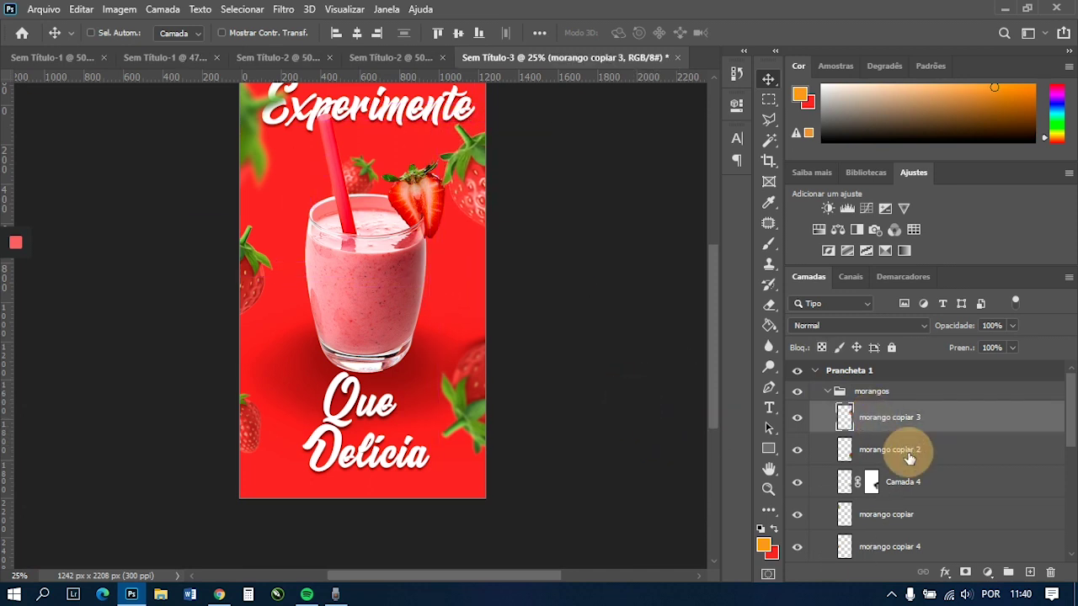
drag(682, 468, 640, 428)
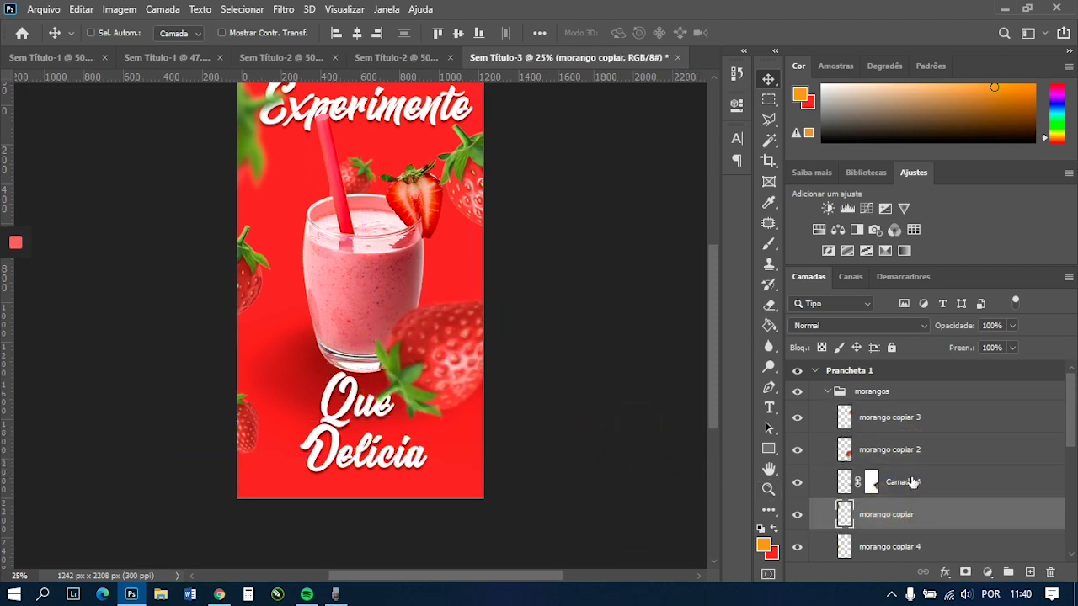
- Try to reposition the Camada 4 shadow layer, and undo its move off the artboard
click(893, 481)
drag(558, 464, 687, 490)
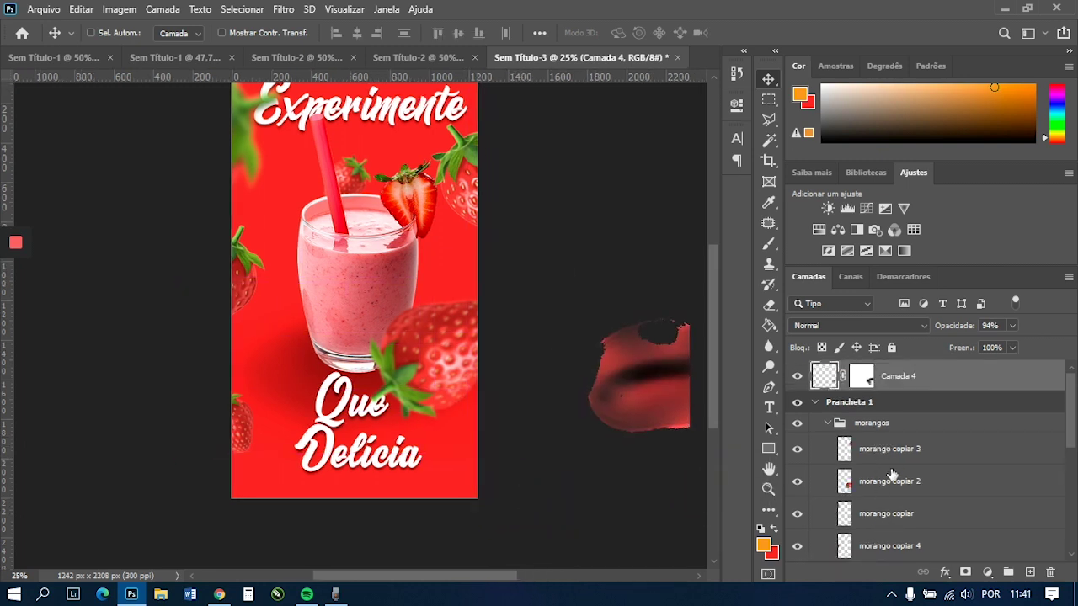
click(582, 438)
scroll(440, 435, up, 1)
scroll(439, 427, down, 1)
drag(895, 438, 895, 439)
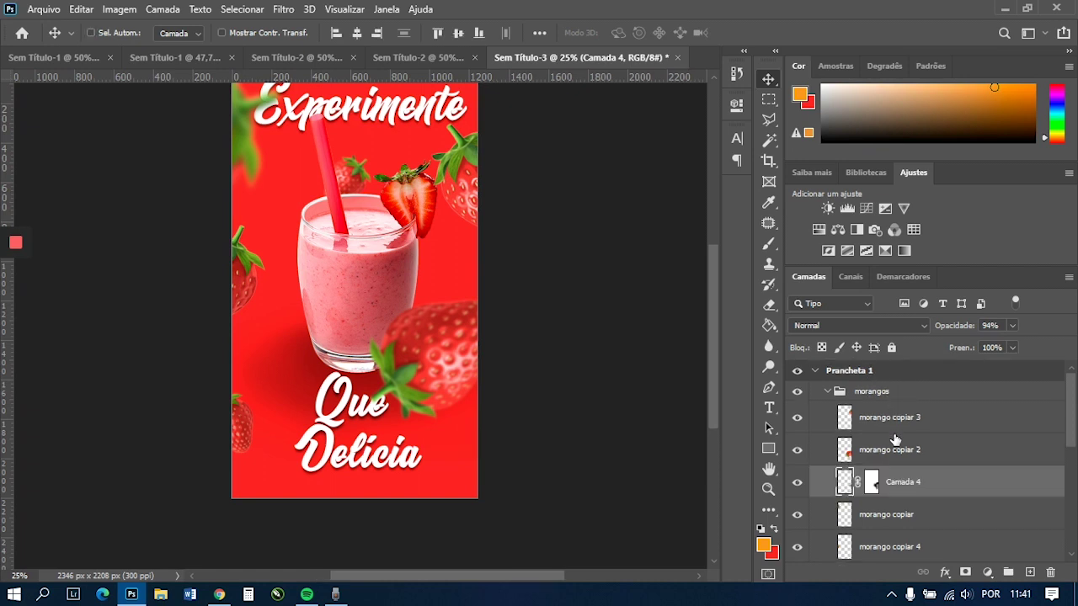
- Remove Camada 4 as a separate layer, and move the blurred strawberry morango copiar farther in from the artboard's left edge
key(ctrl+e)
click(904, 483)
drag(700, 480, 676, 536)
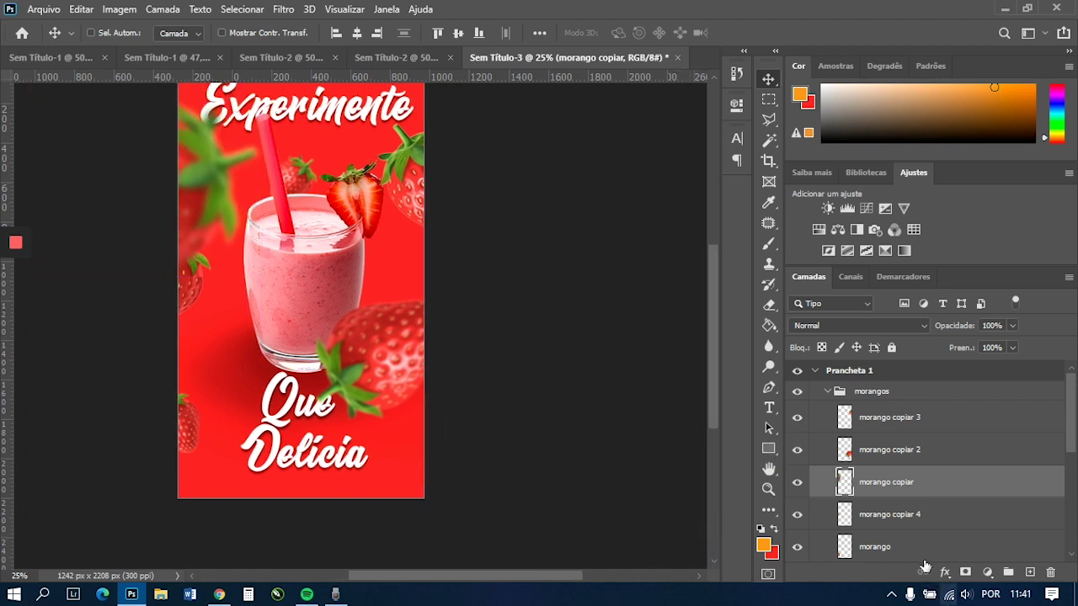
- Move the strawberries morango copiar 4 and morango farther into the artboard from its left edge
click(890, 514)
drag(617, 477, 639, 512)
click(869, 547)
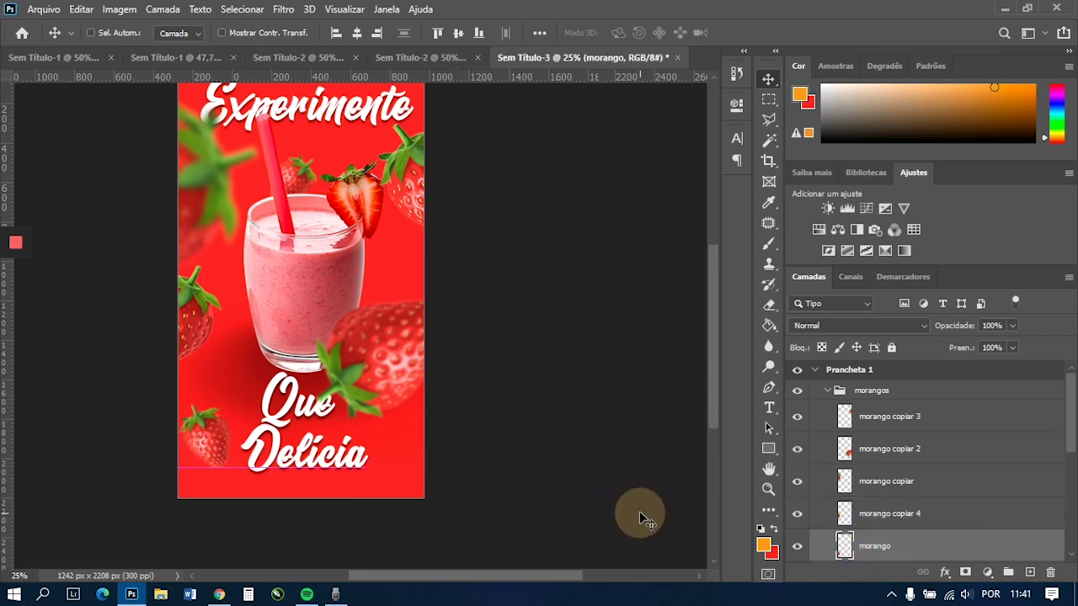
scroll(486, 424, up, 3)
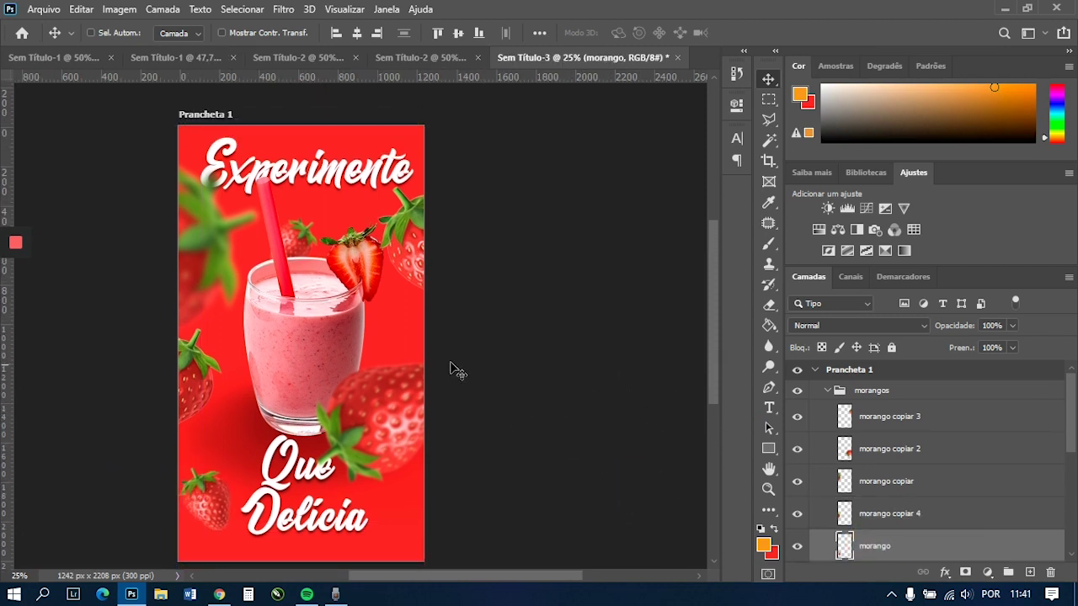
scroll(712, 389, down, 1)
drag(520, 385, 602, 395)
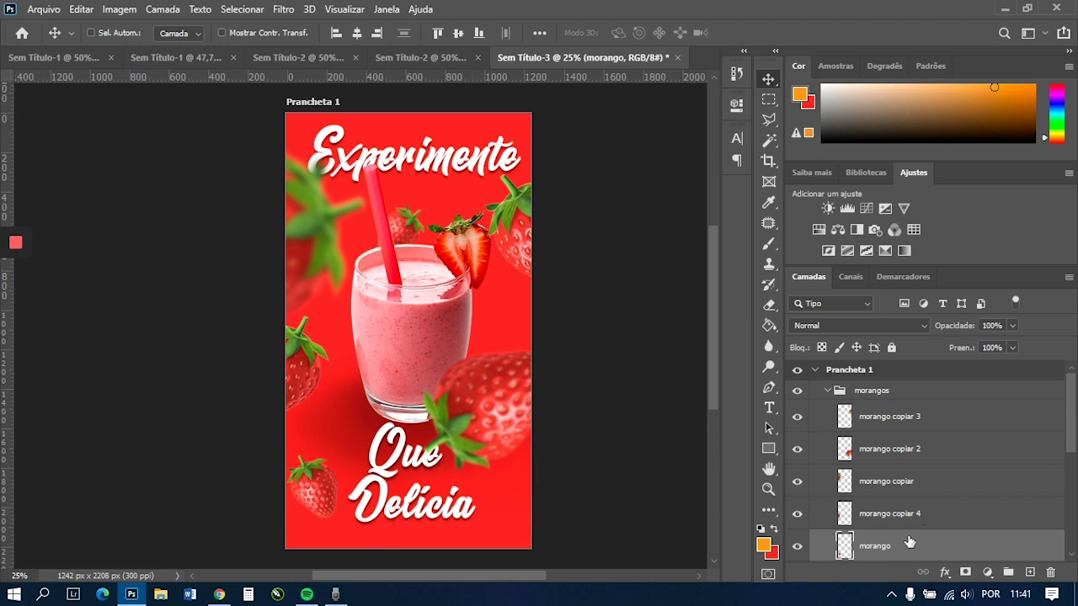
- Replace the Que Delícia text beneath the glass with "Arraste para cima"
scroll(910, 543, down, 6)
scroll(881, 506, up, 1)
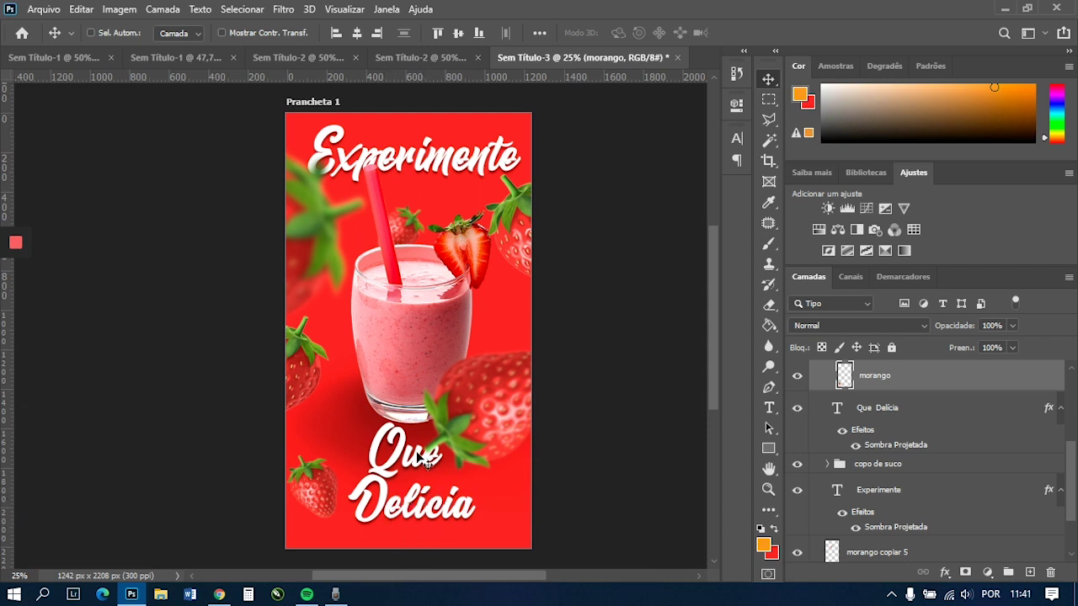
scroll(899, 492, down, 2)
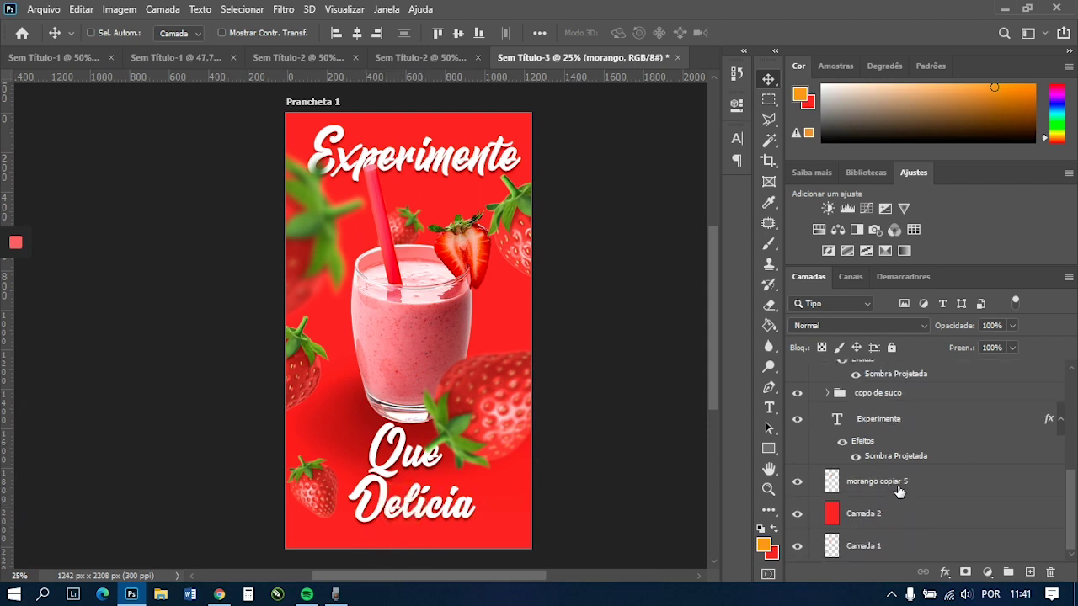
scroll(900, 486, up, 1)
scroll(906, 423, up, 1)
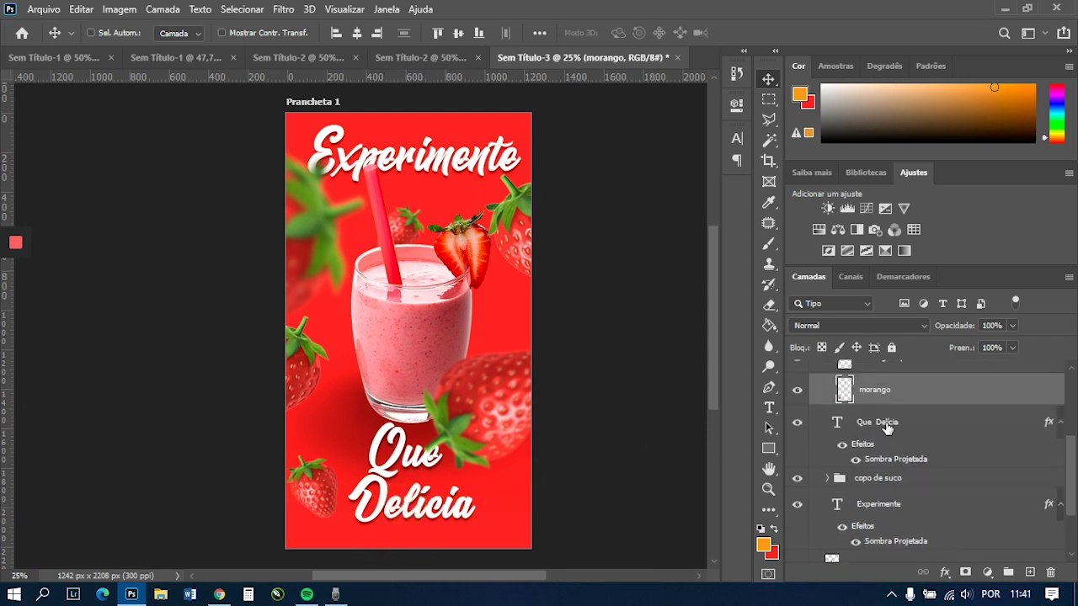
double_click(879, 421)
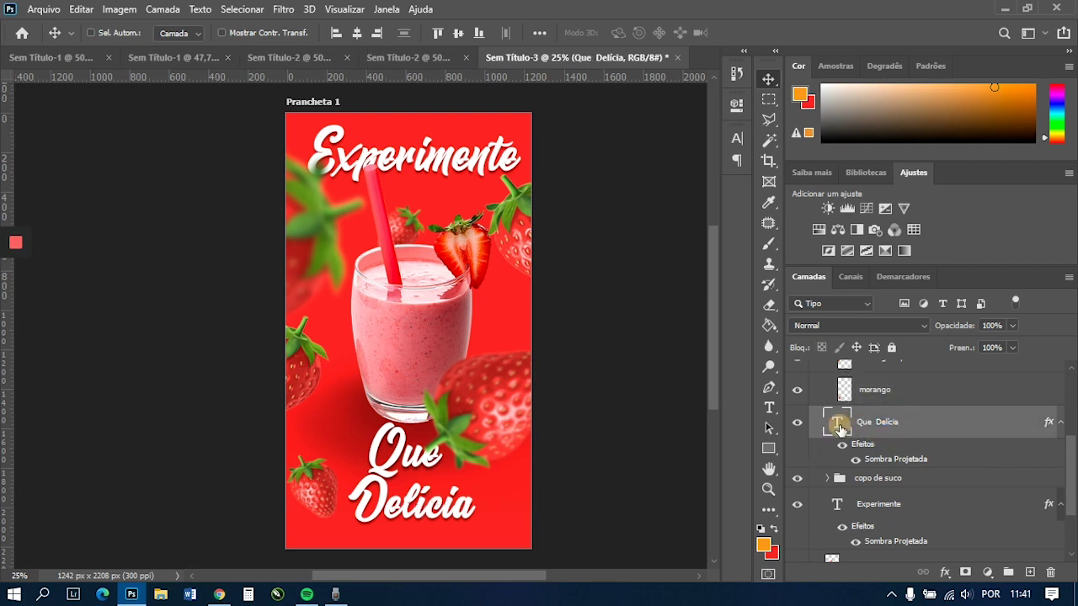
double_click(840, 426)
text(arra)
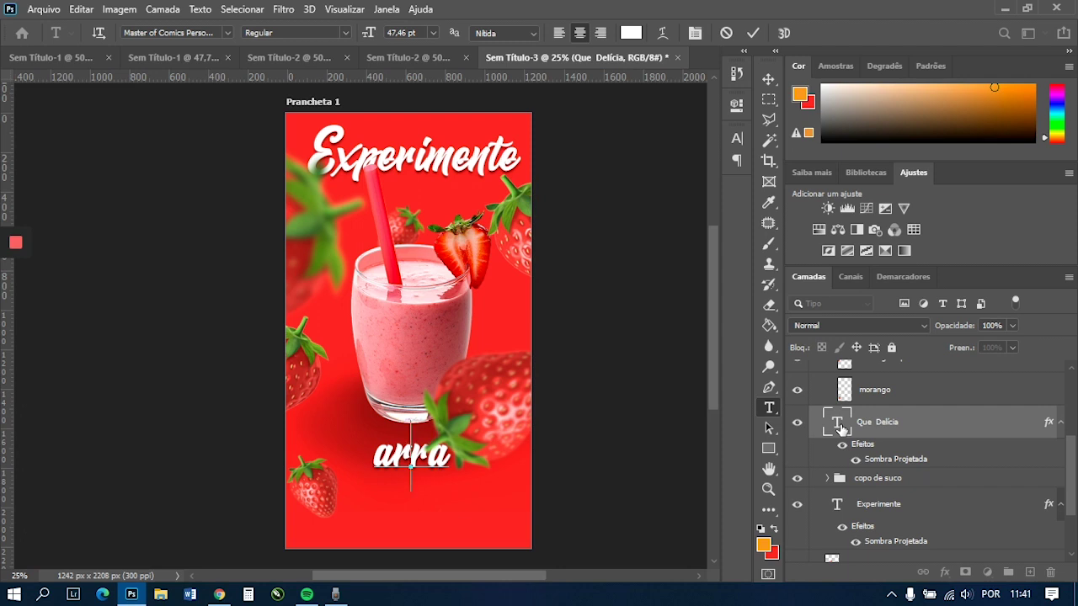
key(BackSpace)
key(BackSpace)
key(BackSpace)
key(BackSpace)
text(Arr)
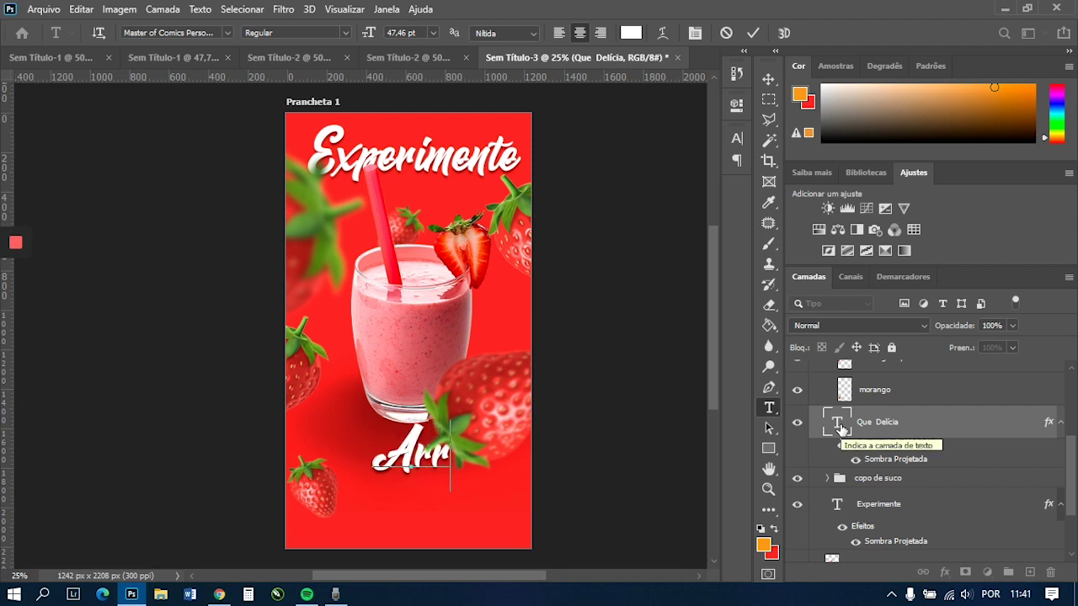
text(aste )
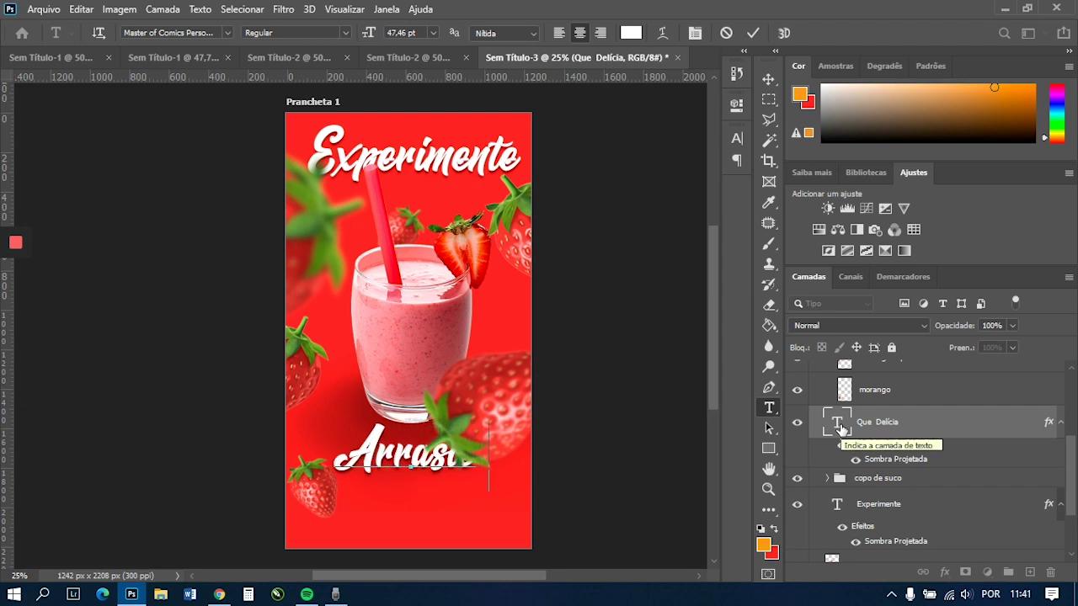
text(para cima)
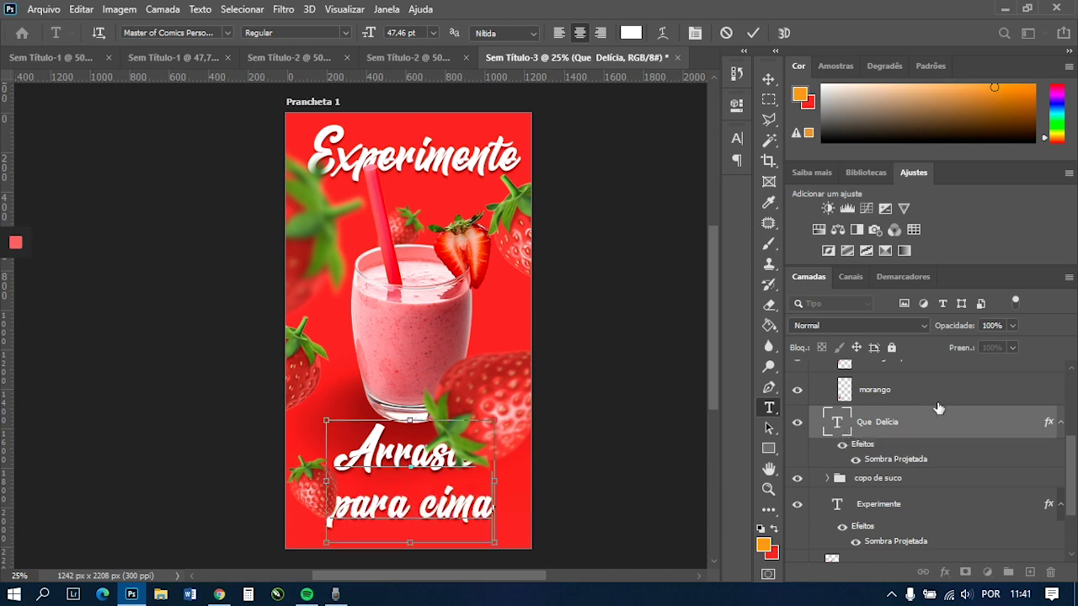
- Scale the Arraste para cima text to about 56% and centre it beneath the glass
key(ctrl+t)
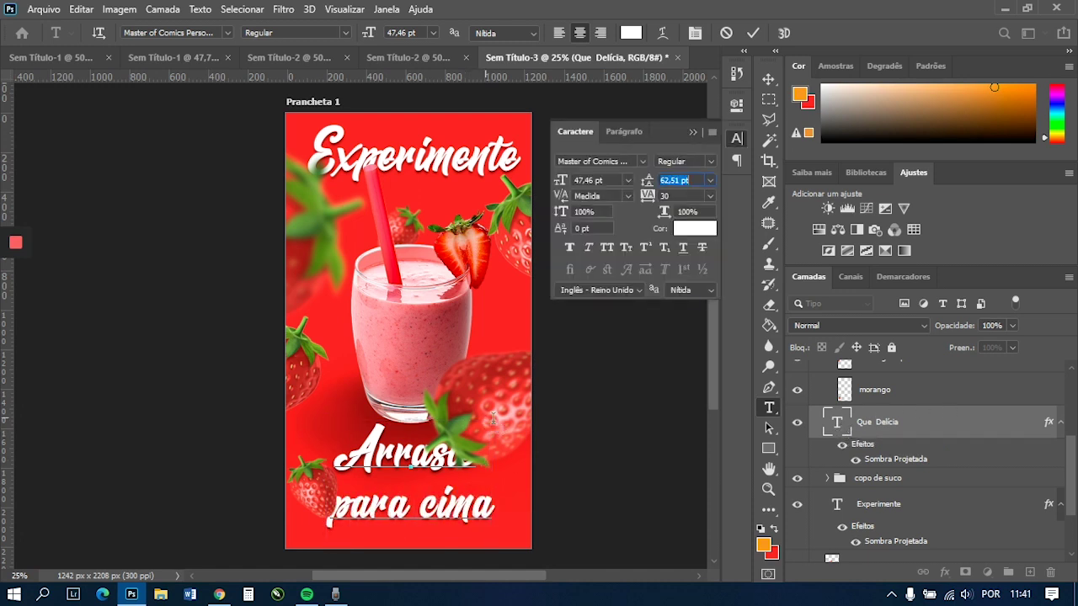
click(693, 132)
key(v)
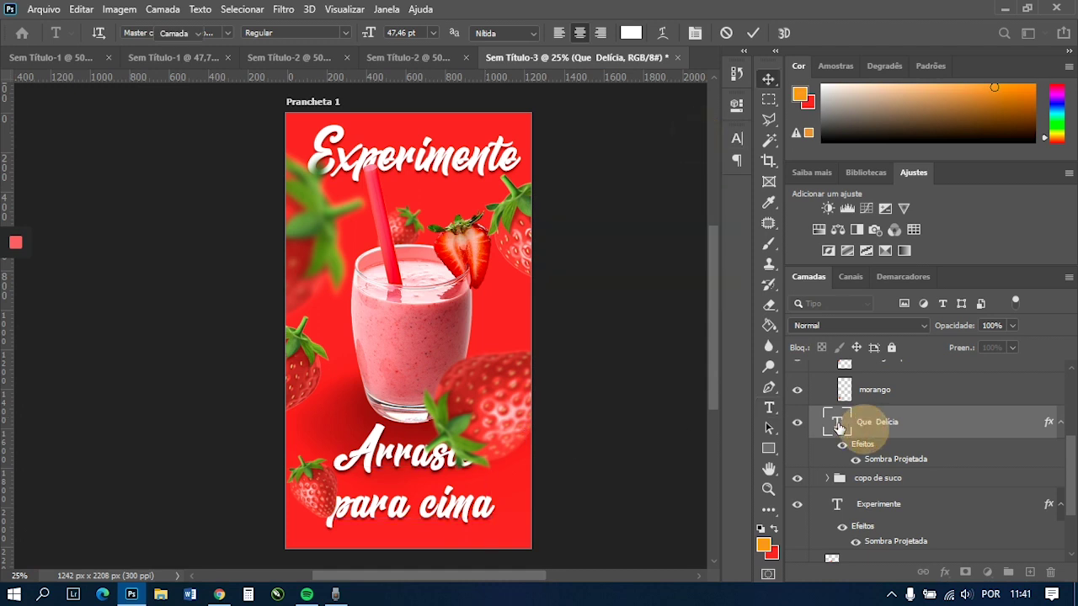
key(ctrl+t)
drag(493, 421, 438, 474)
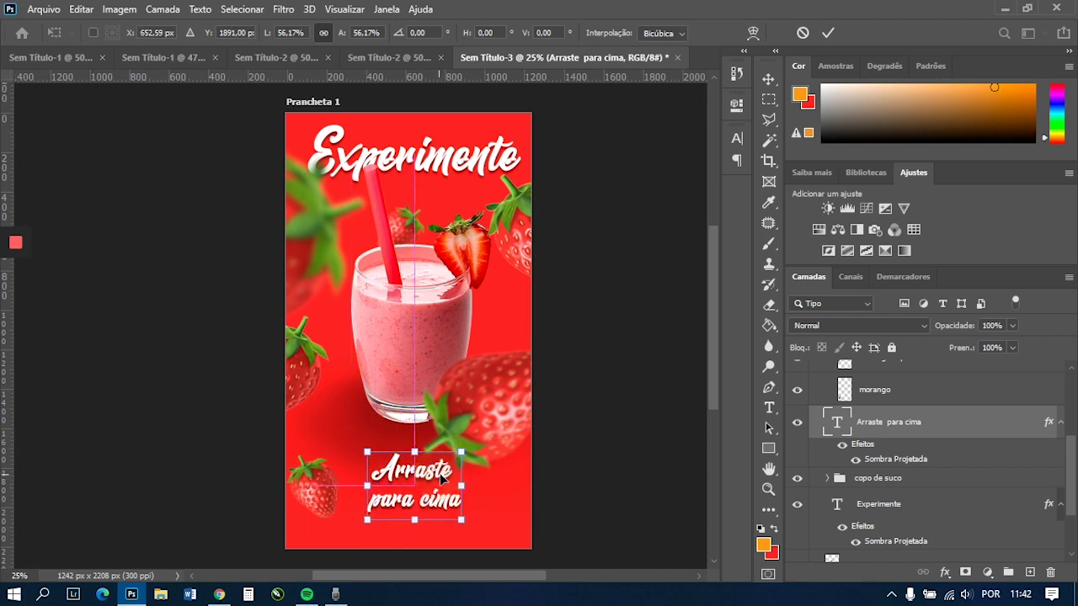
key(Return)
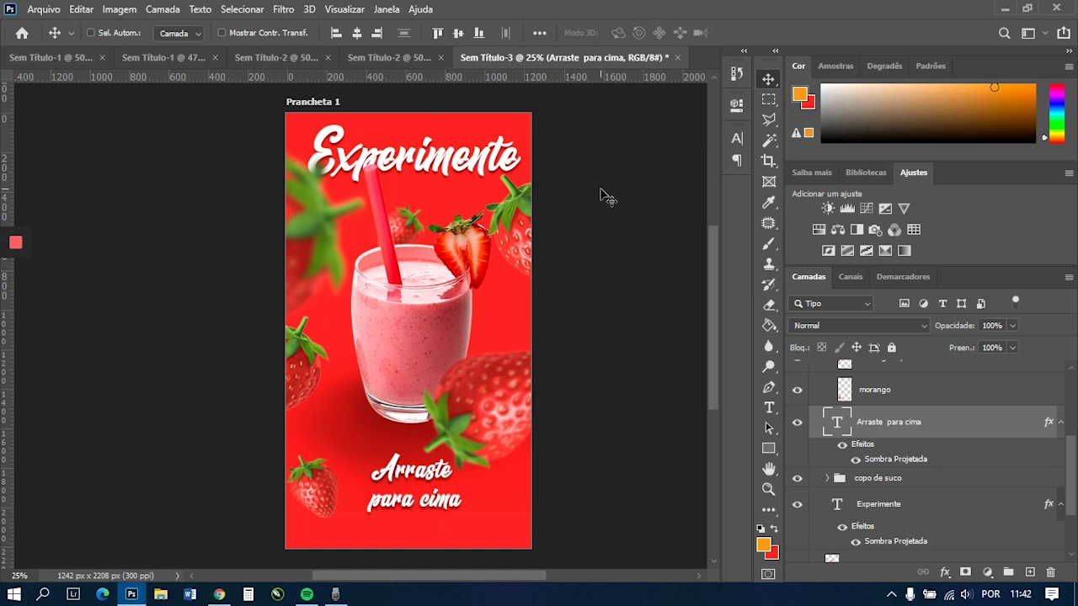
- Compare the square artwork with the mobile version, and shift all the square artwork's selected layers slightly down and right
click(194, 57)
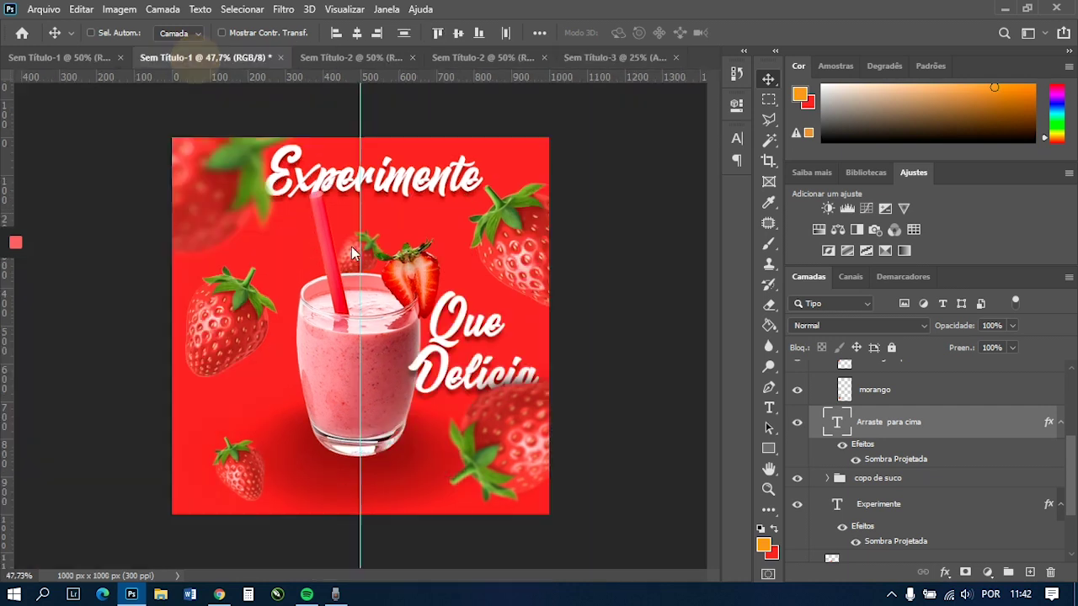
click(625, 54)
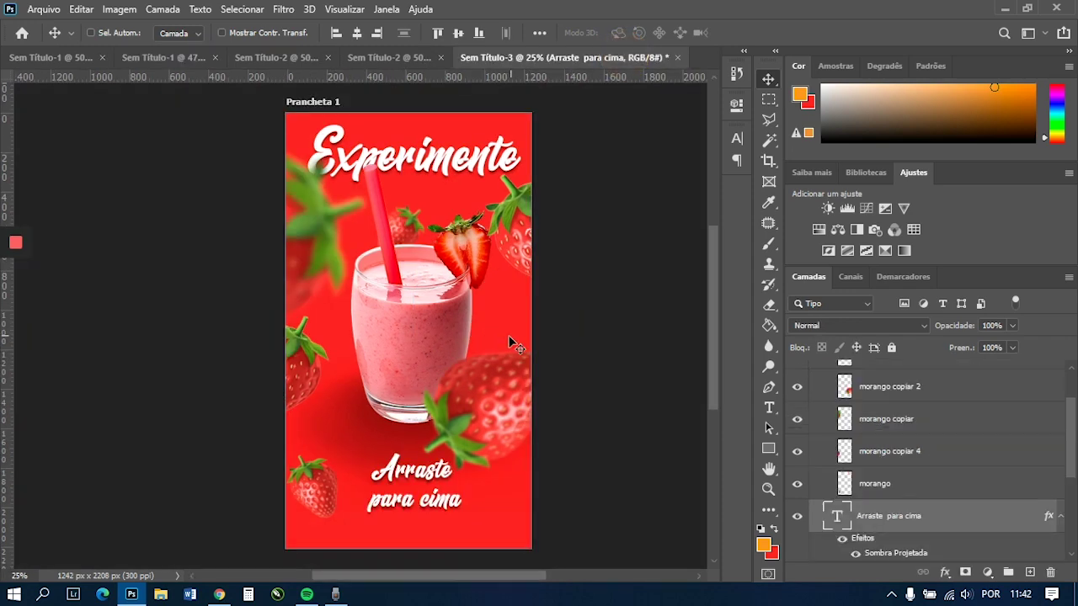
click(172, 56)
drag(787, 444, 894, 449)
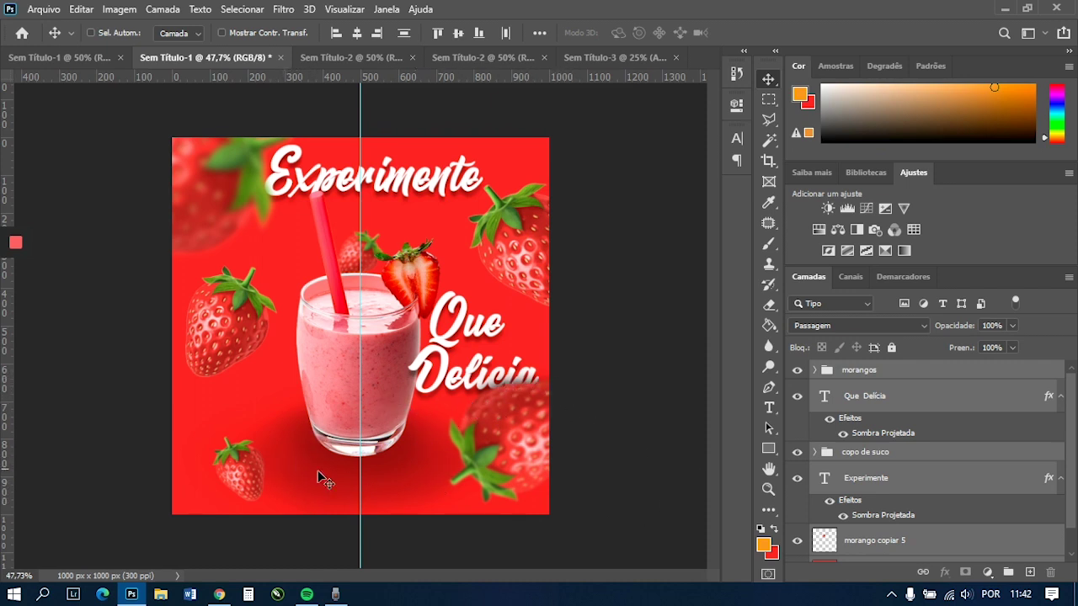
drag(313, 464, 325, 473)
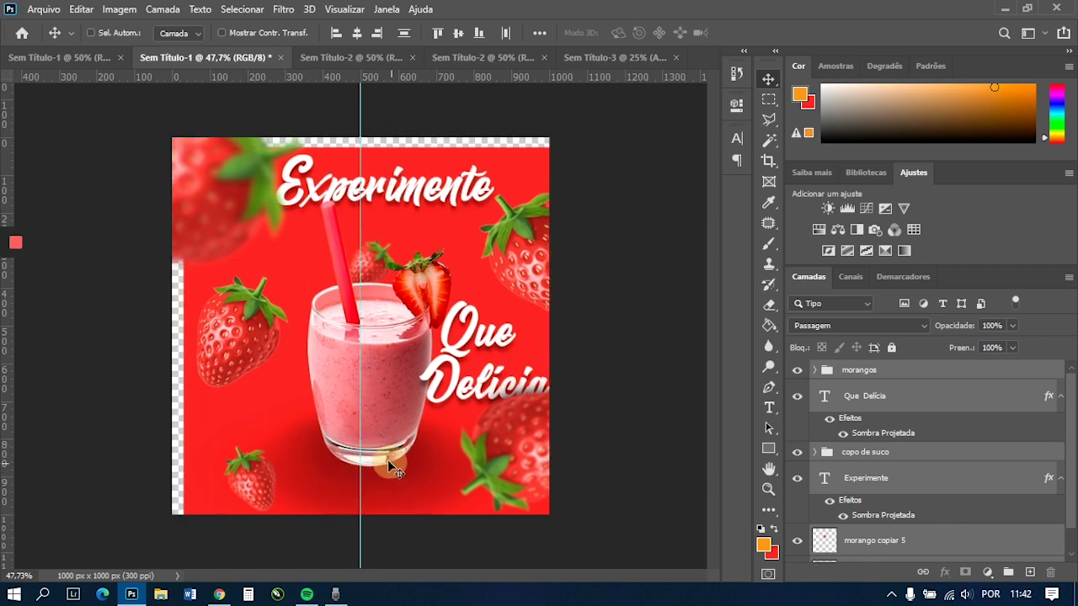
- Shift all the selected layers slightly up and left until the red background fills the artboard, and select only the Experimente text layer
drag(392, 475, 385, 464)
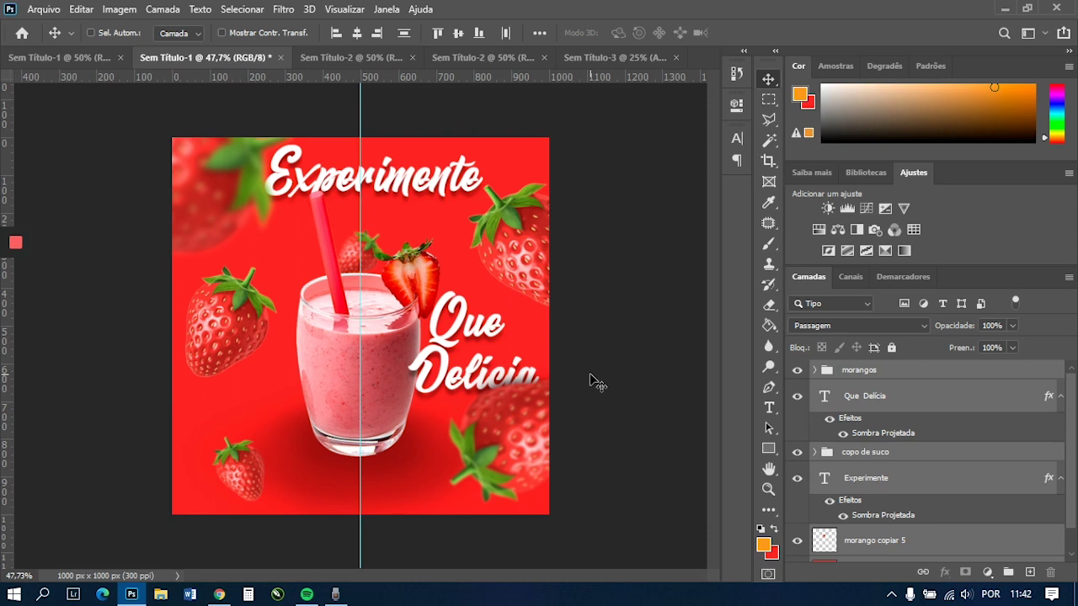
scroll(899, 516, down, 1)
click(900, 500)
scroll(853, 439, up, 1)
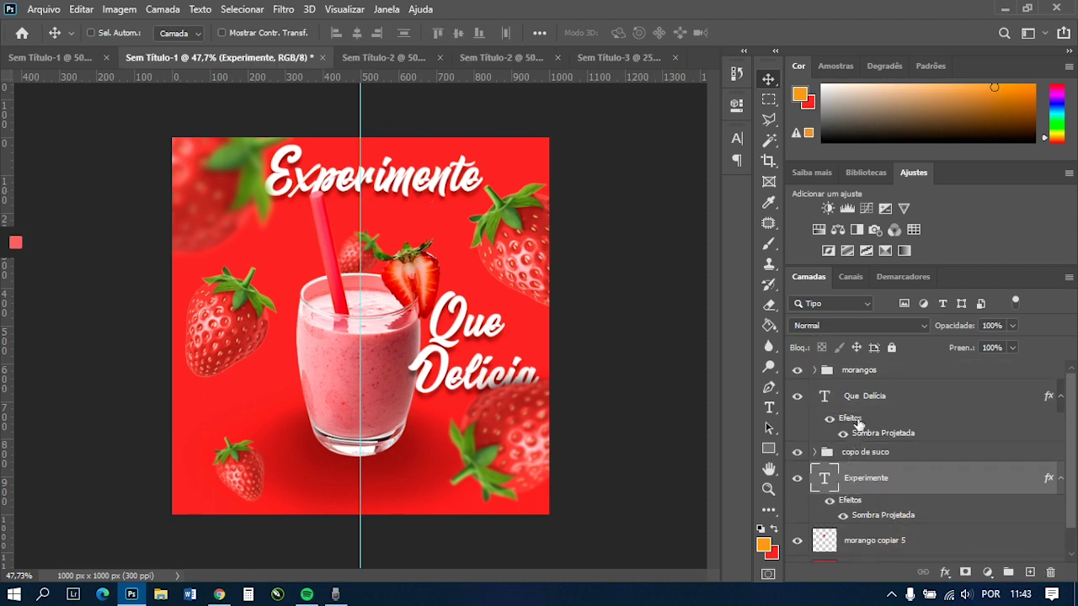
- Change the font of the whole Que Delícia text to Edwardian Script ITC
click(863, 403)
click(829, 401)
click(829, 403)
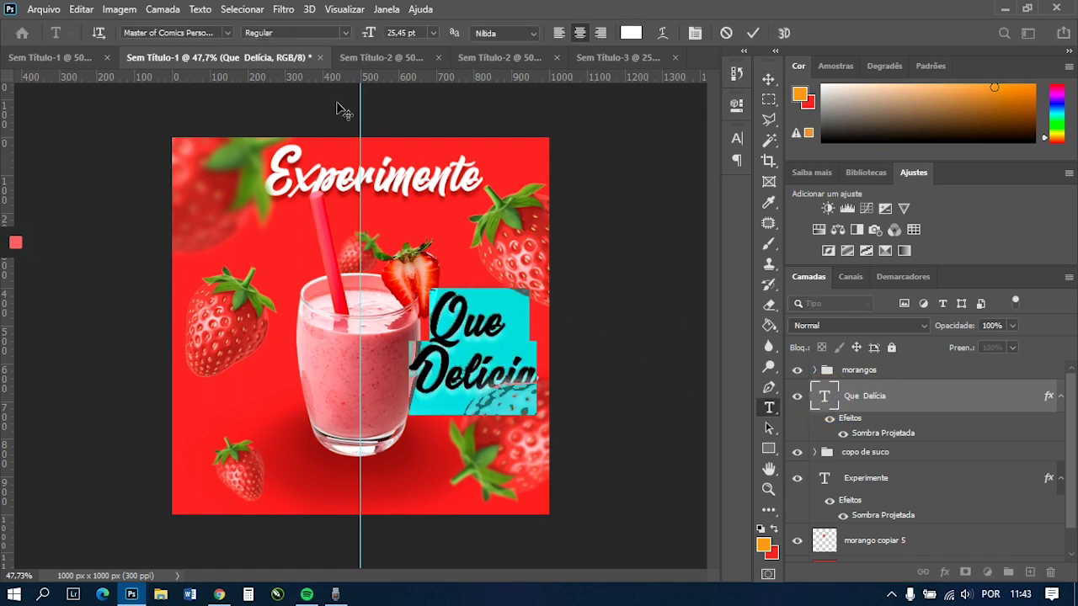
click(225, 33)
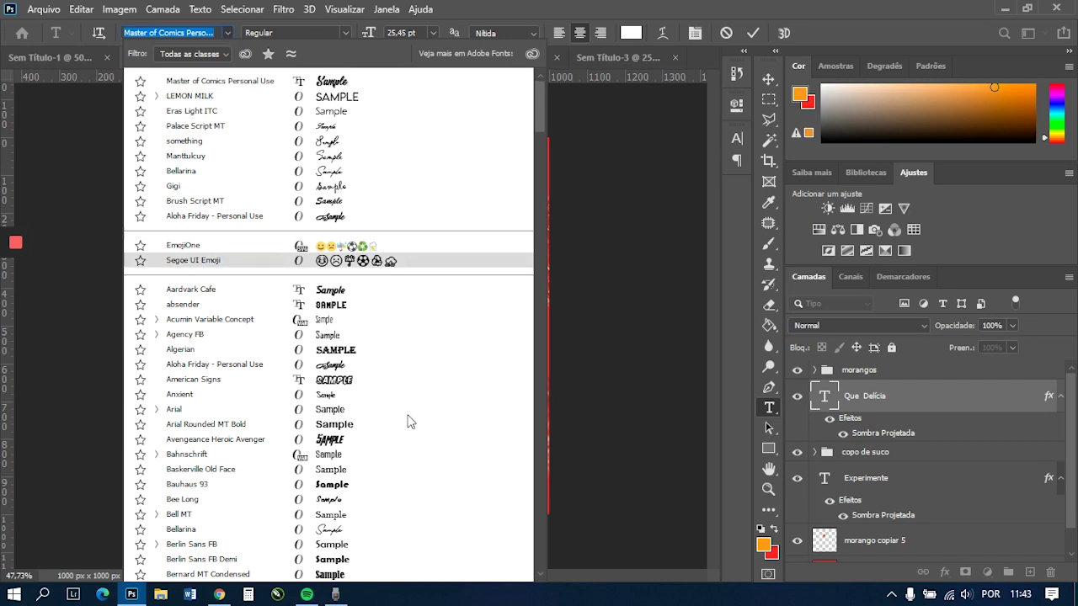
scroll(401, 390, down, 3)
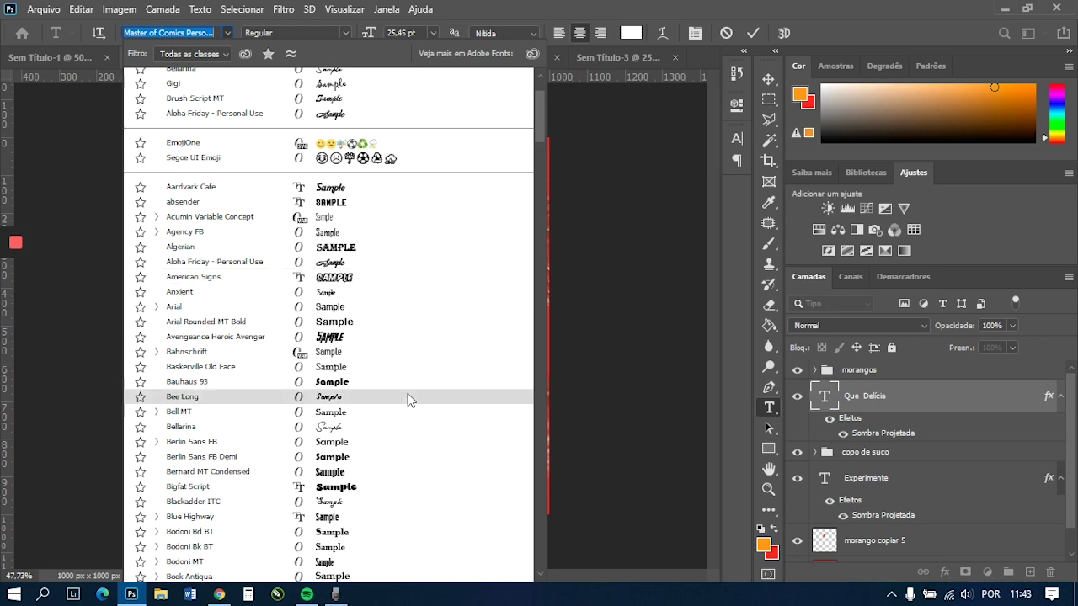
scroll(408, 400, down, 6)
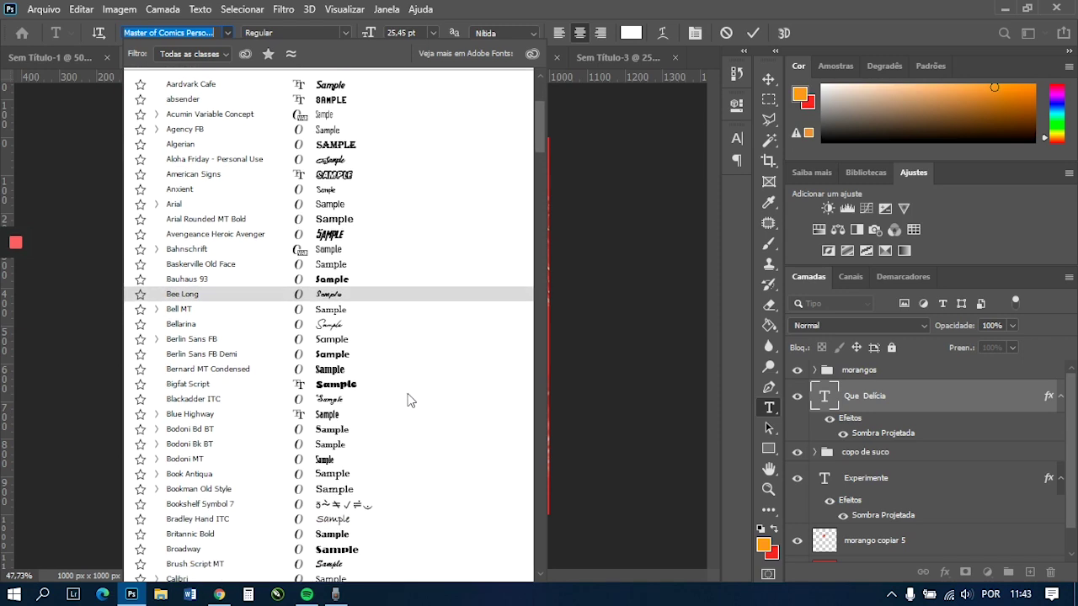
scroll(408, 400, down, 6)
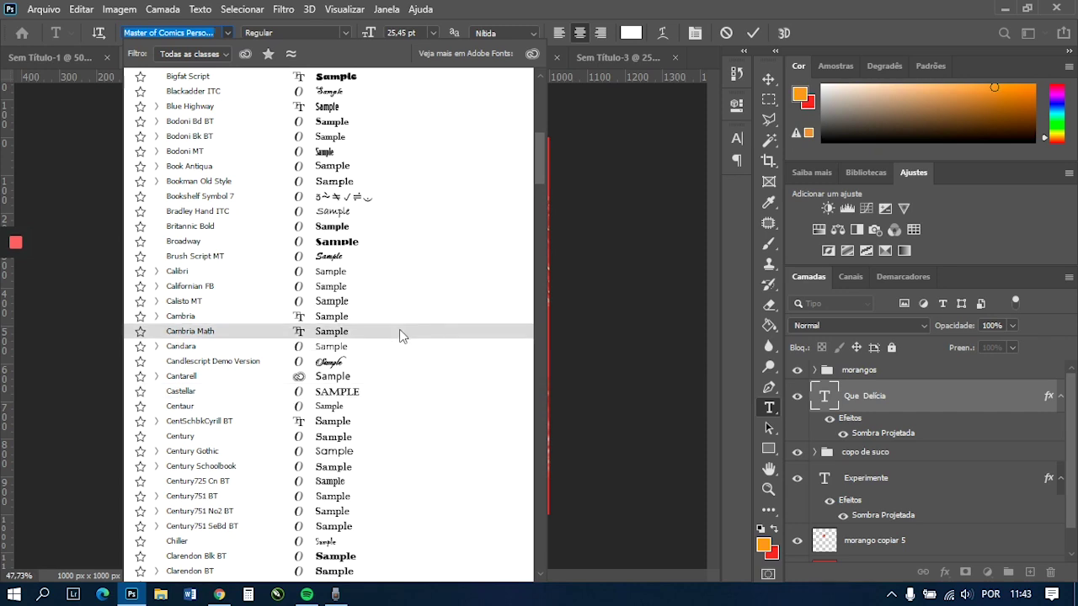
scroll(380, 371, down, 8)
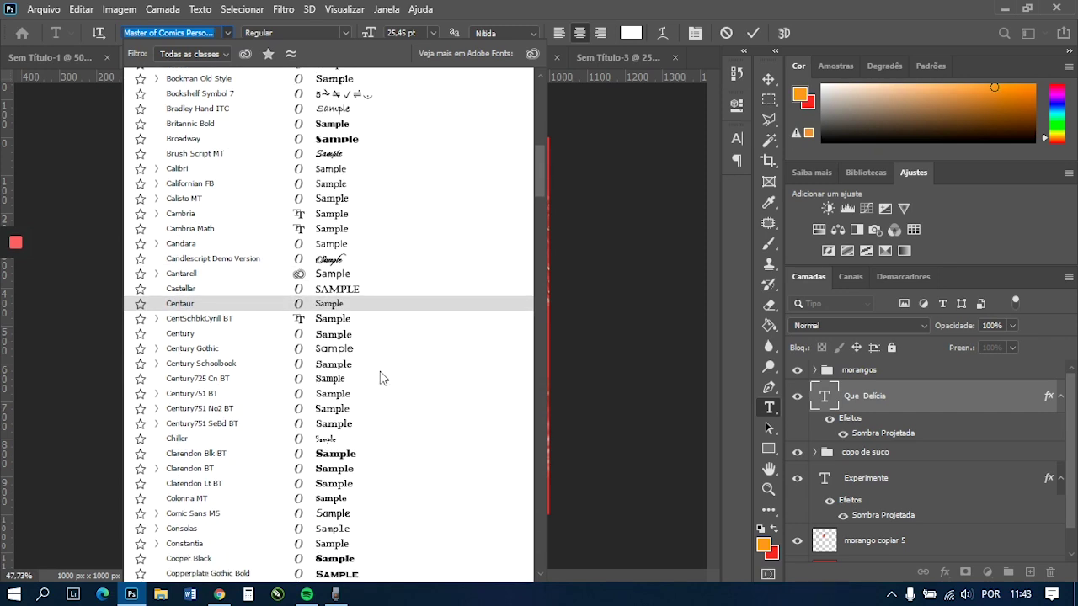
scroll(380, 371, down, 2)
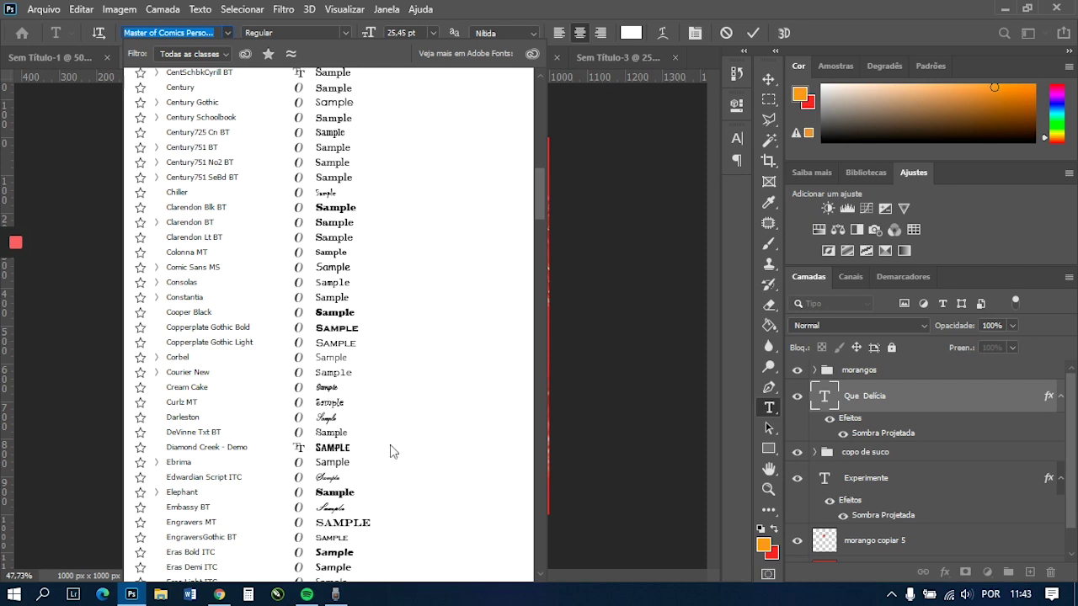
scroll(388, 452, down, 1)
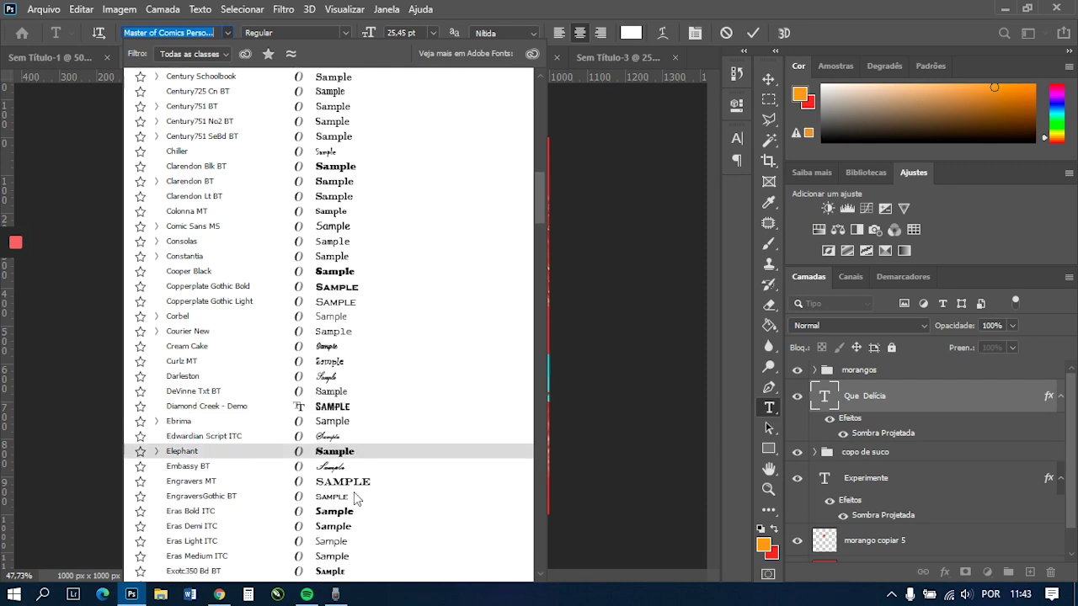
click(352, 438)
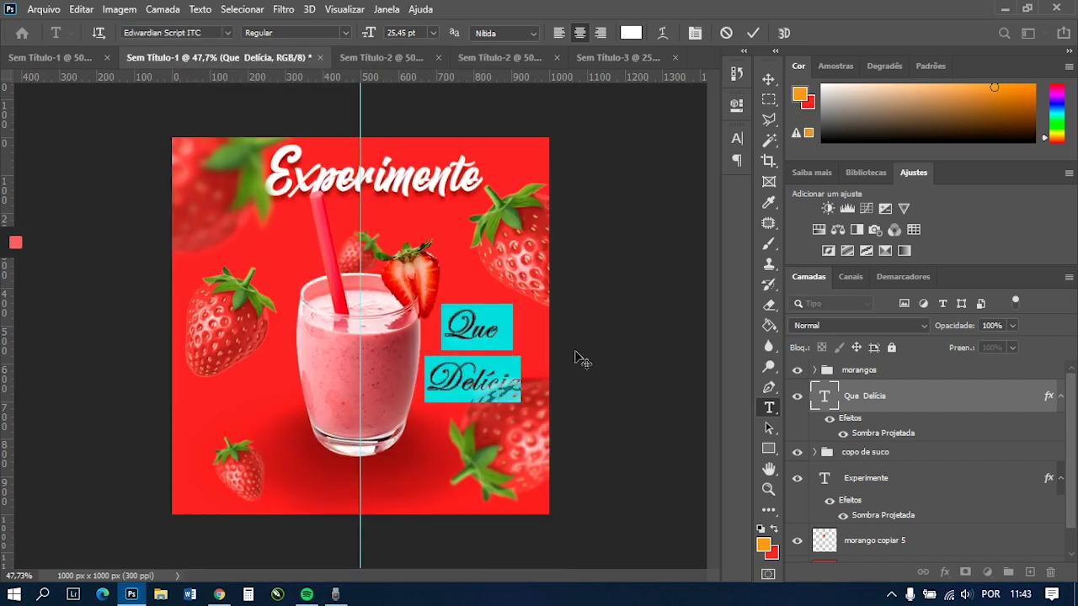
- Change the Que Delícia text's font to NOVA and finish editing the text
click(226, 33)
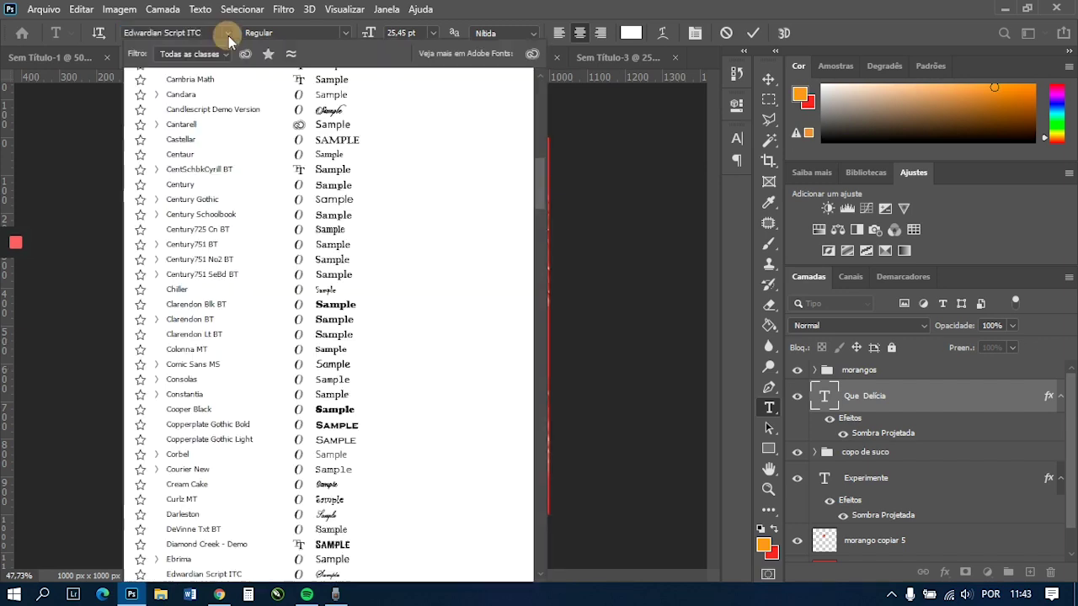
drag(541, 118, 553, 365)
scroll(553, 366, down, 10)
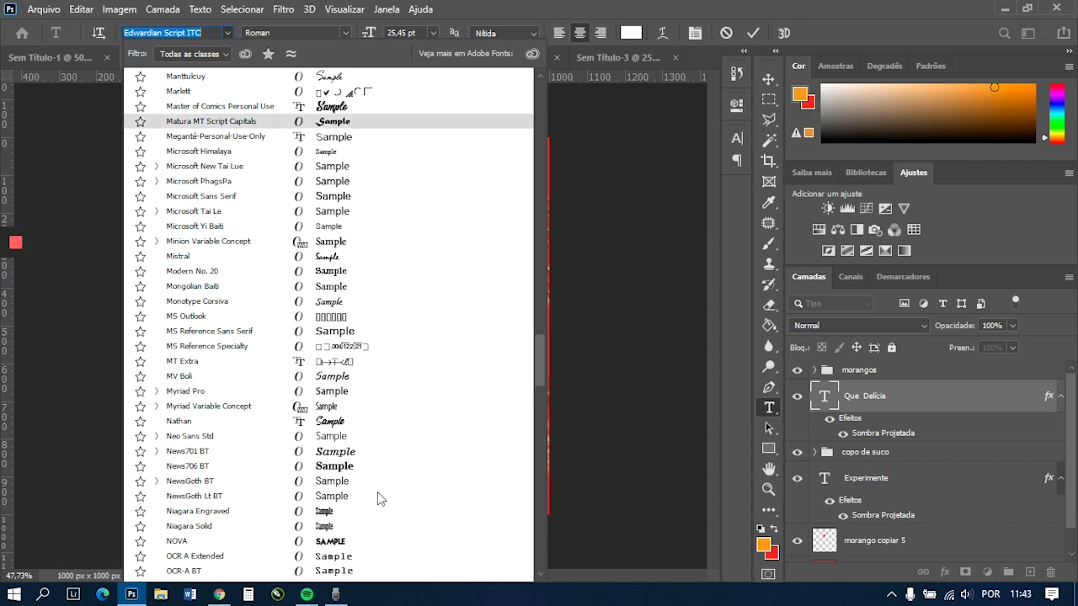
scroll(379, 500, down, 1)
click(344, 479)
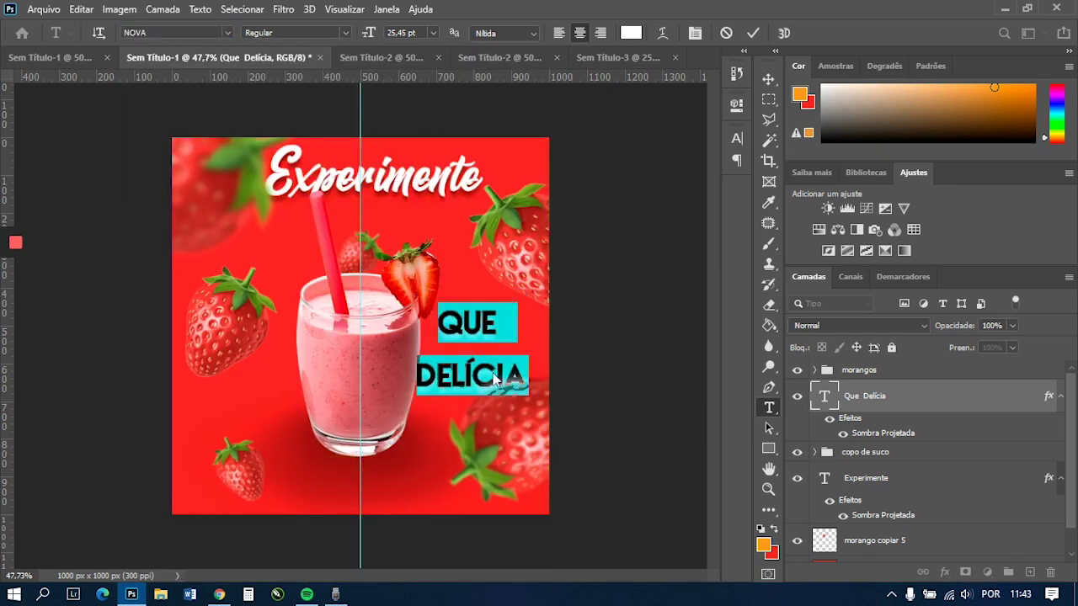
click(466, 366)
click(768, 79)
- Switch to Chrome, search for "fontes gratis" in a new tab, and open the DaFont result
click(223, 595)
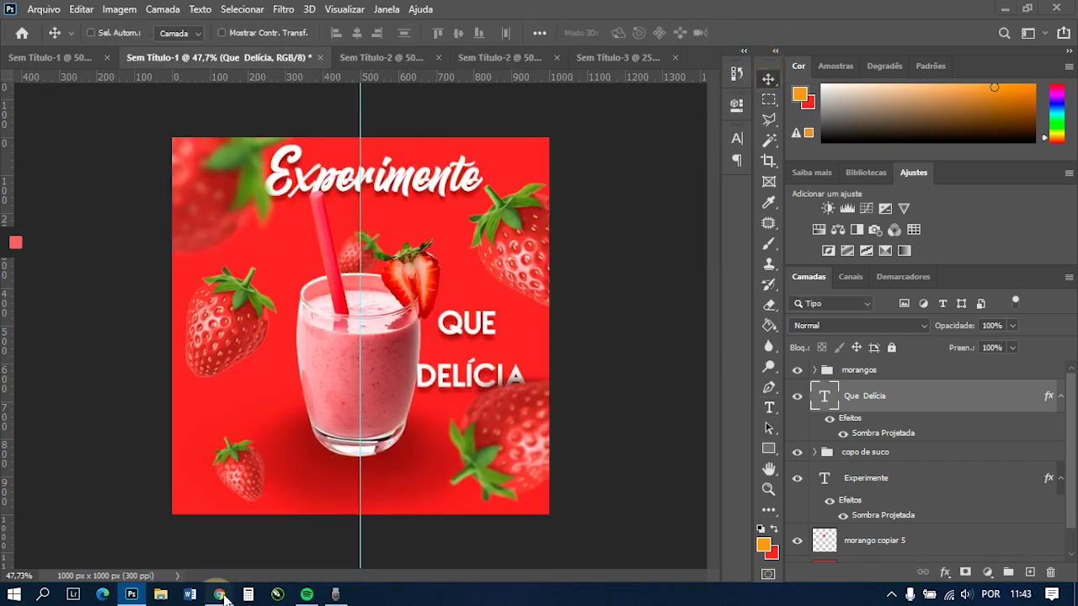
click(282, 15)
click(371, 14)
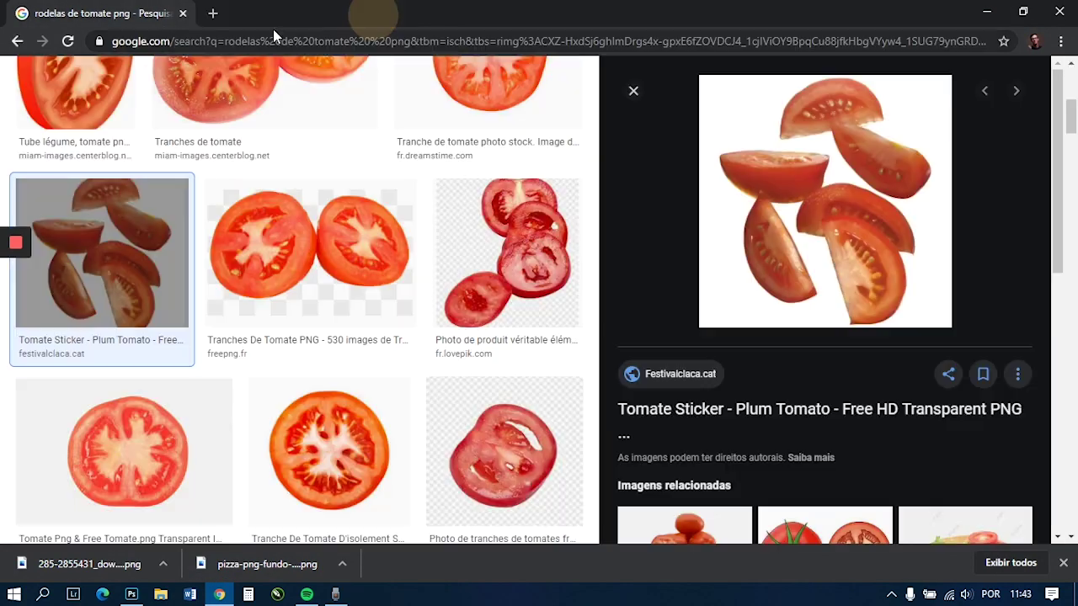
click(216, 12)
click(239, 37)
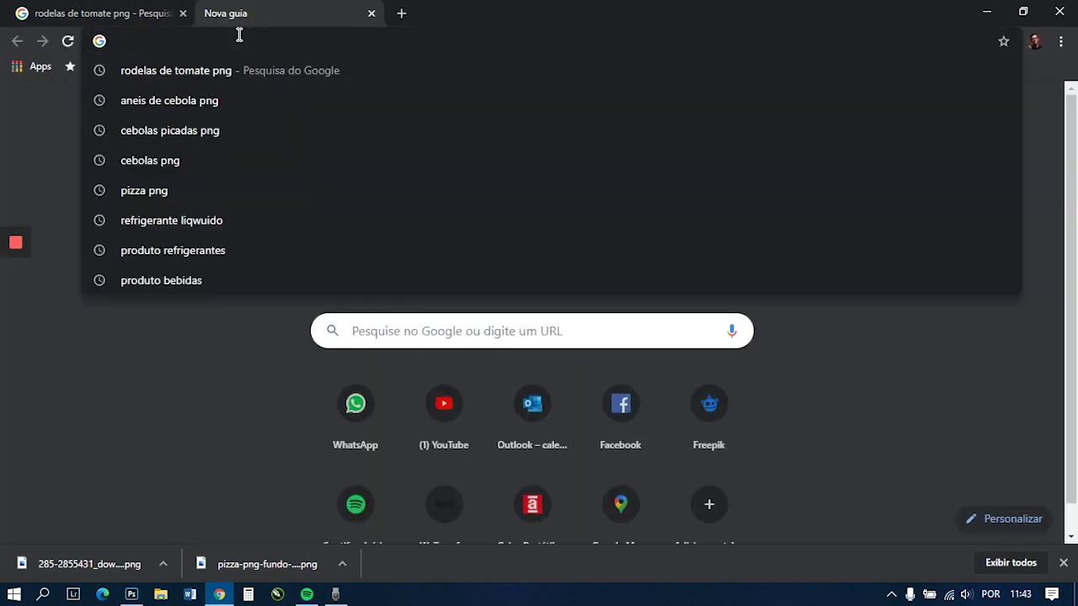
text(fontes )
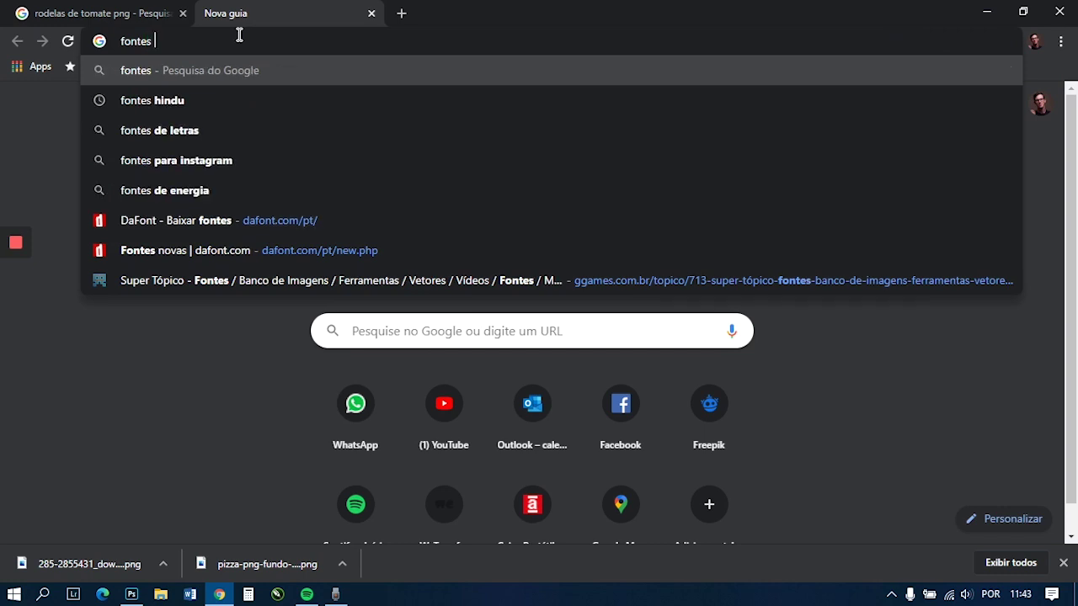
text(grat)
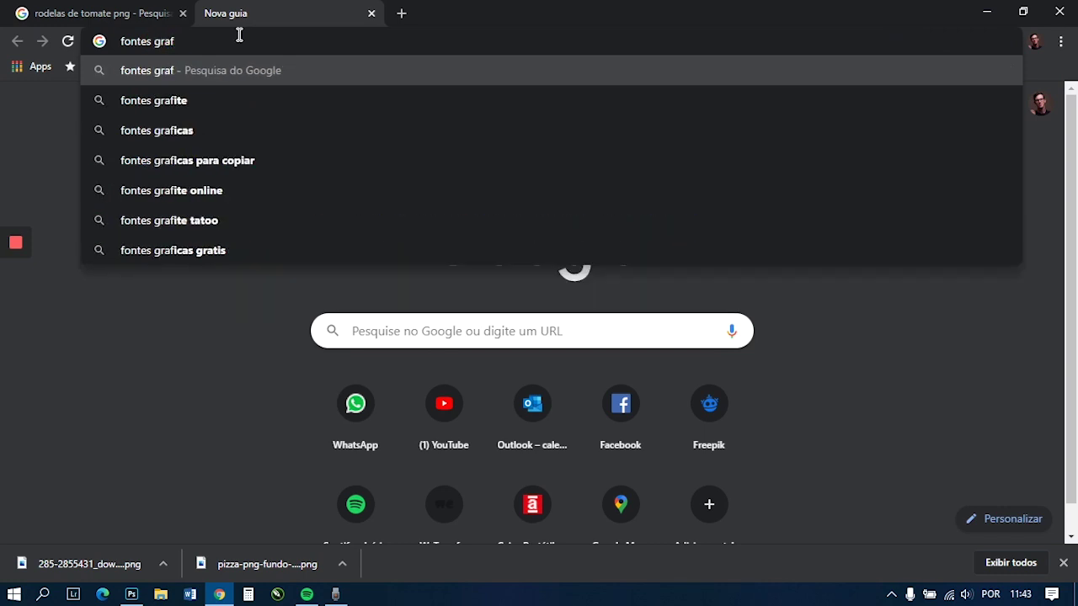
text(is)
key(Return)
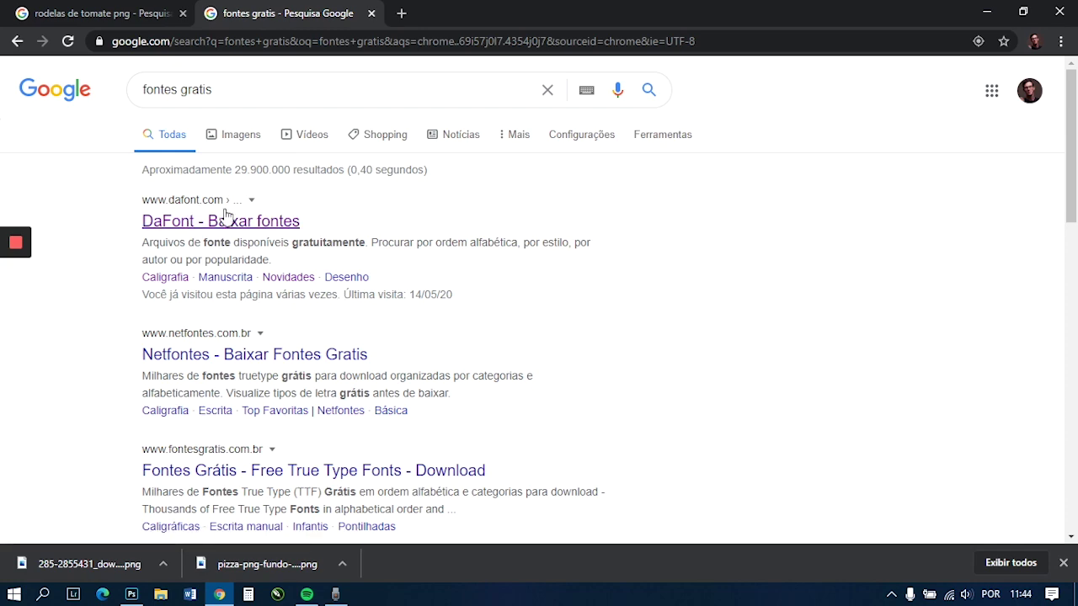
click(226, 219)
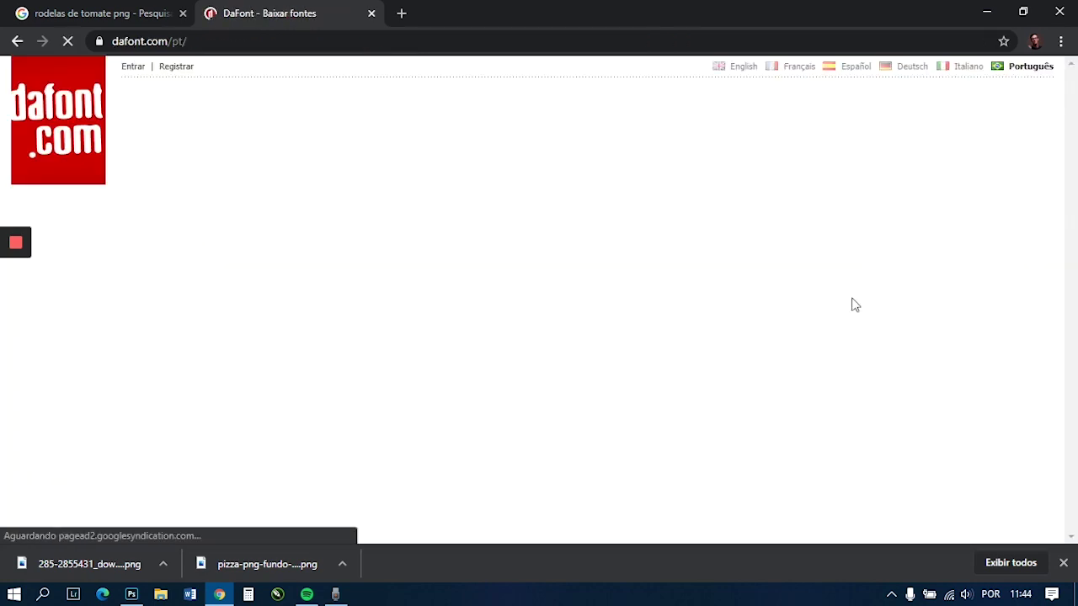
click(1062, 562)
- Examine DaFont's recently added fonts, their download options and the list of font categories
scroll(602, 462, down, 4)
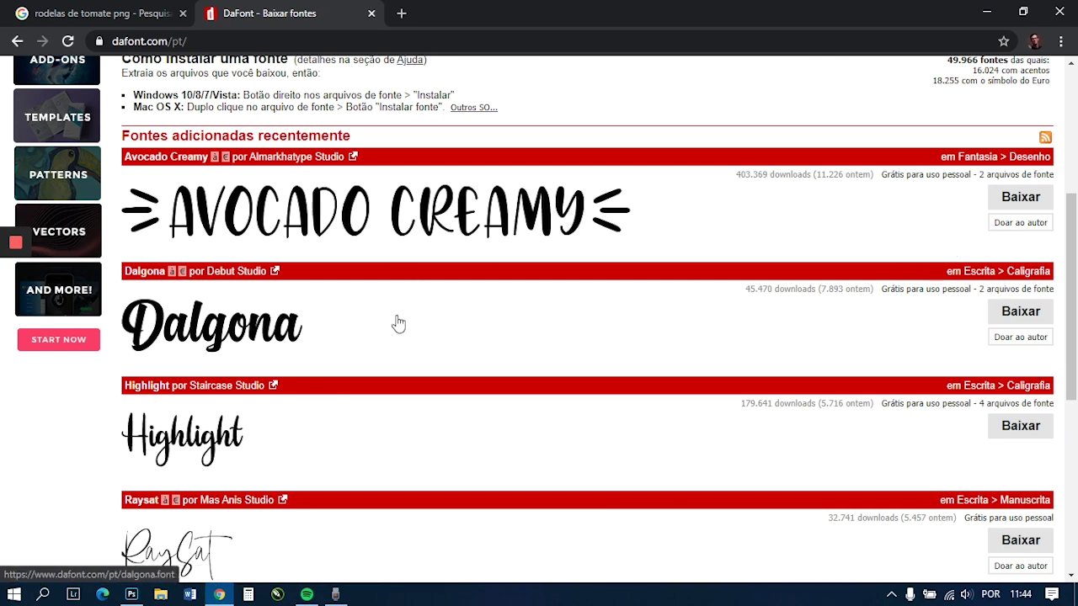
scroll(398, 323, down, 5)
scroll(520, 358, up, 5)
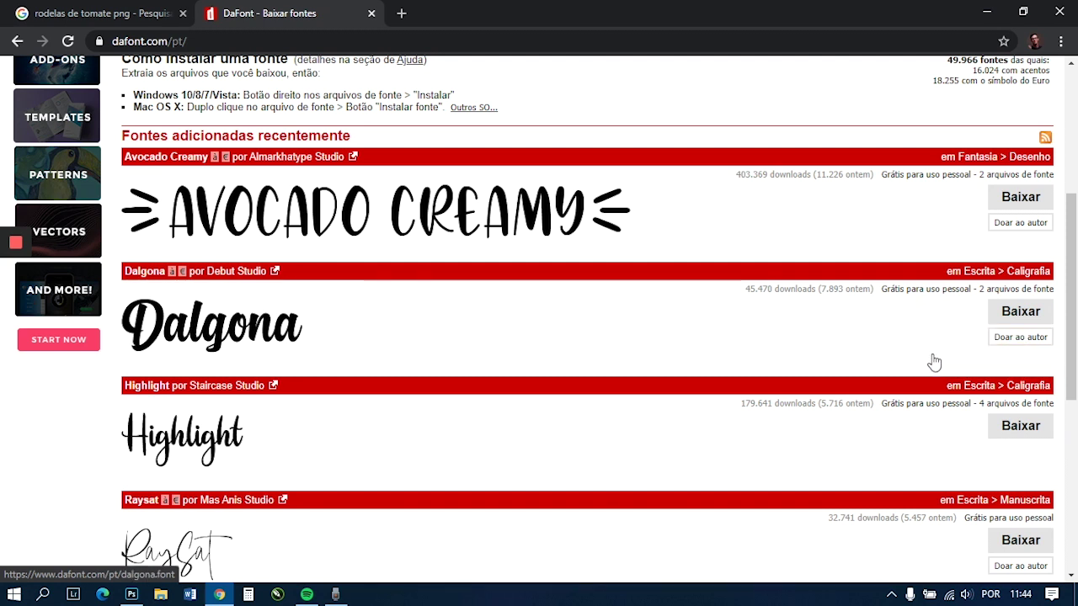
scroll(892, 346, up, 4)
scroll(690, 402, down, 3)
scroll(619, 422, down, 1)
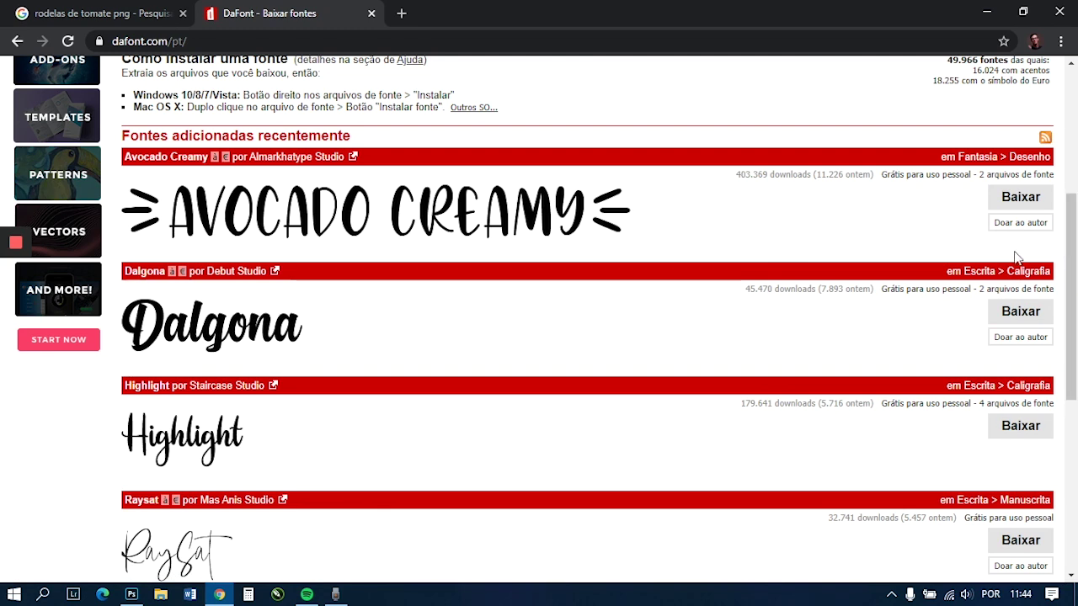
scroll(314, 275, up, 4)
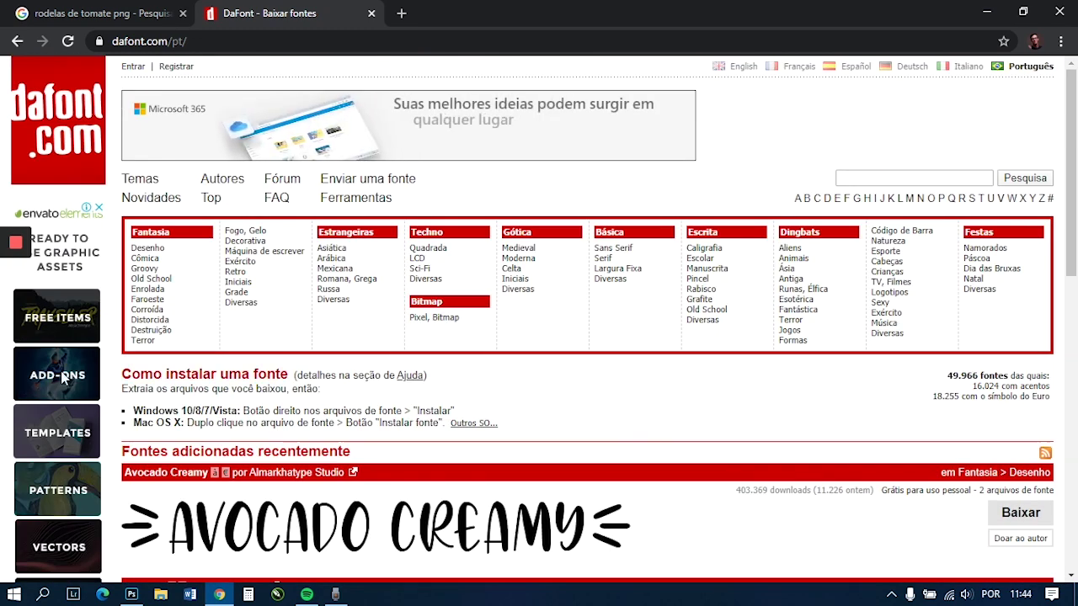
scroll(683, 429, down, 1)
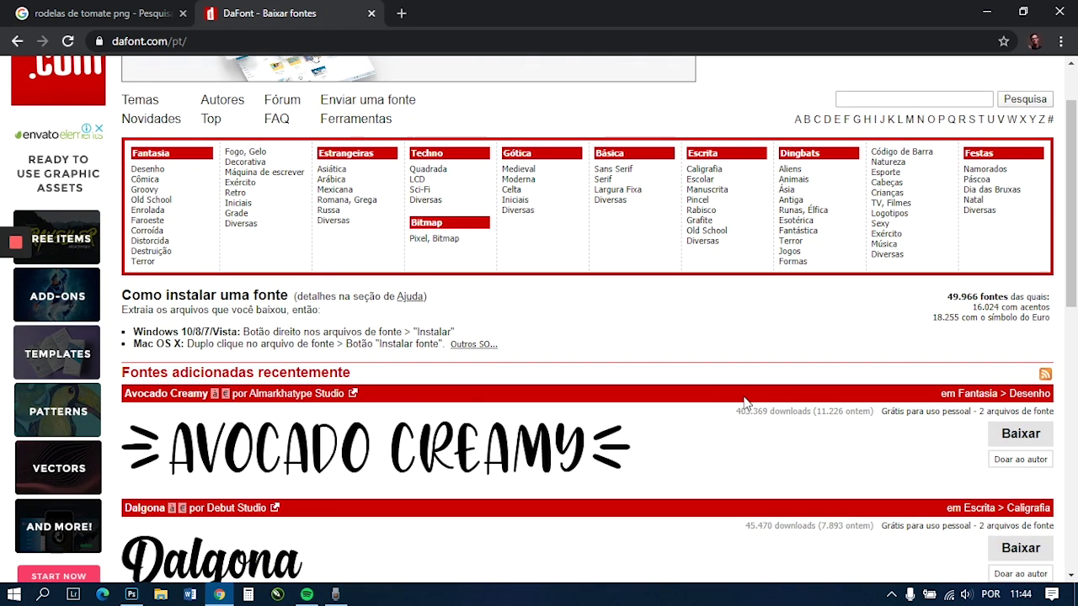
scroll(710, 328, up, 1)
mouse_move(3, 255)
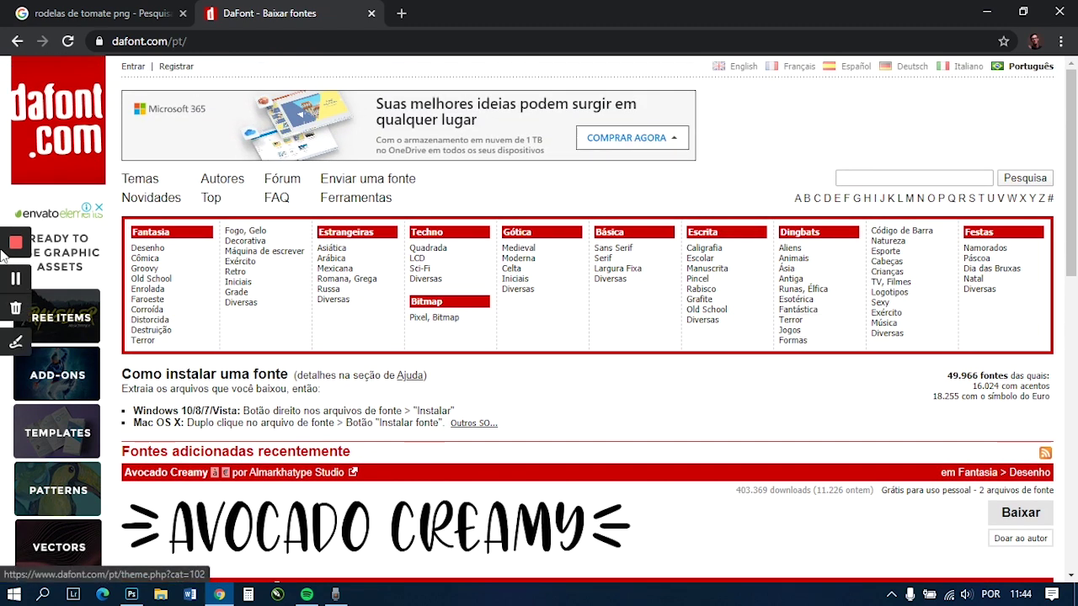
click(650, 145)
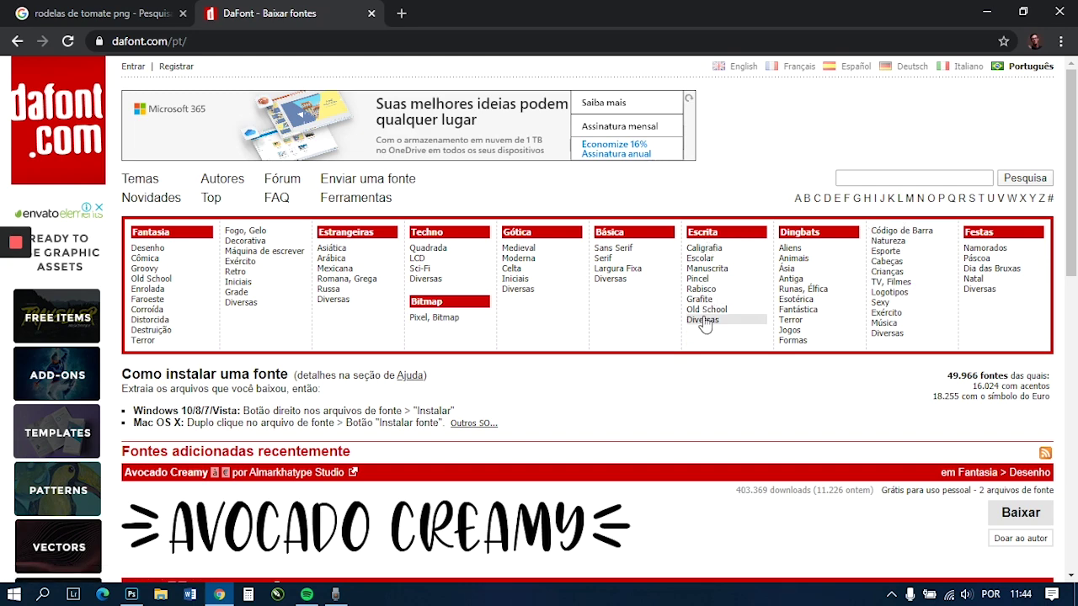
- Open the Caligrafia category under Escrita and look through its font samples, returning to the start of the page
click(720, 248)
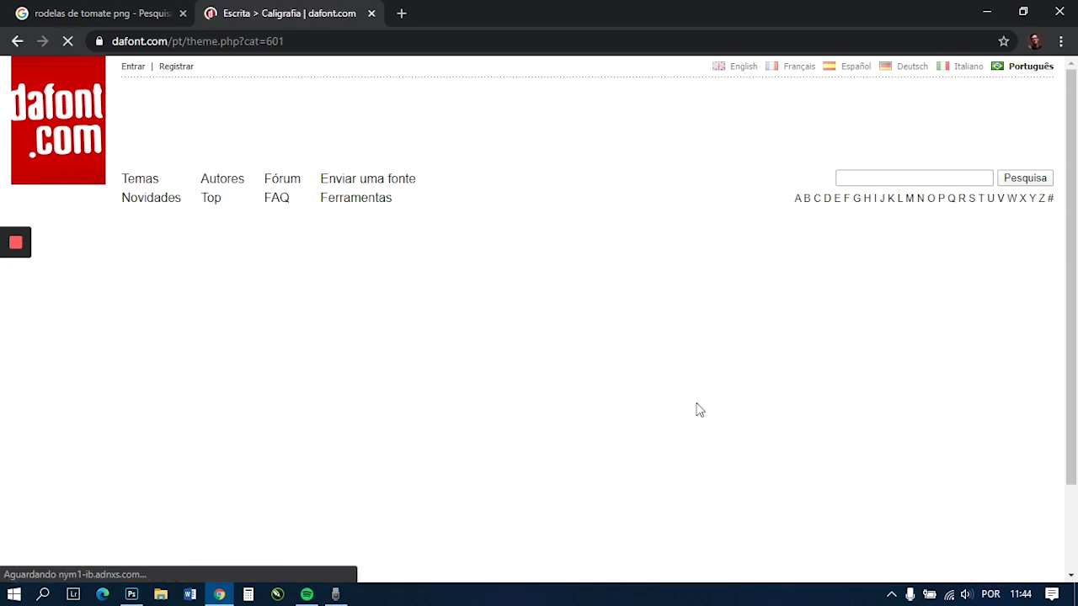
scroll(910, 405, down, 10)
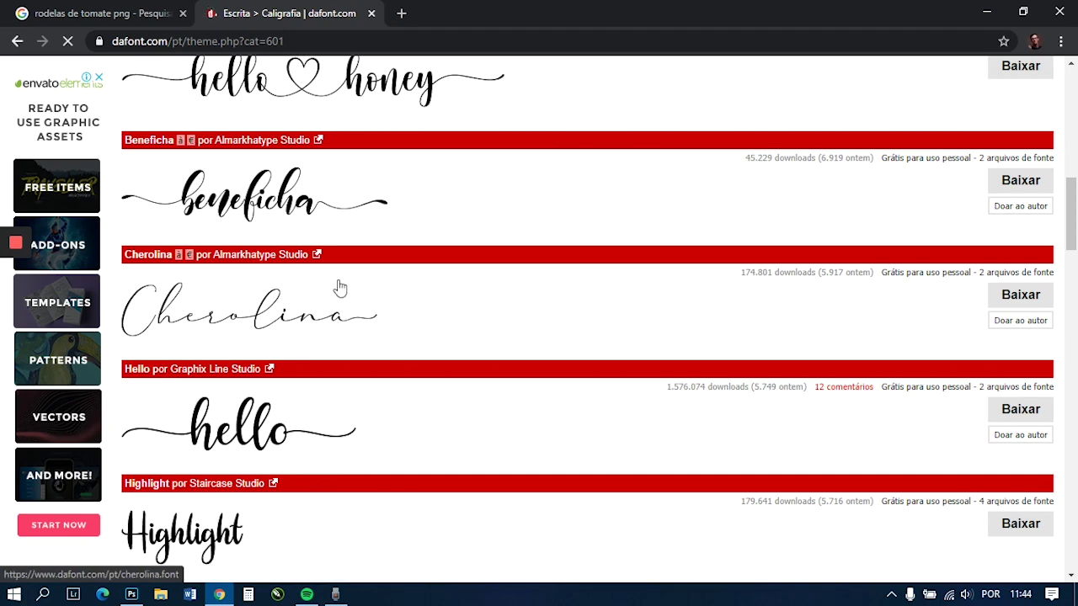
scroll(336, 286, down, 5)
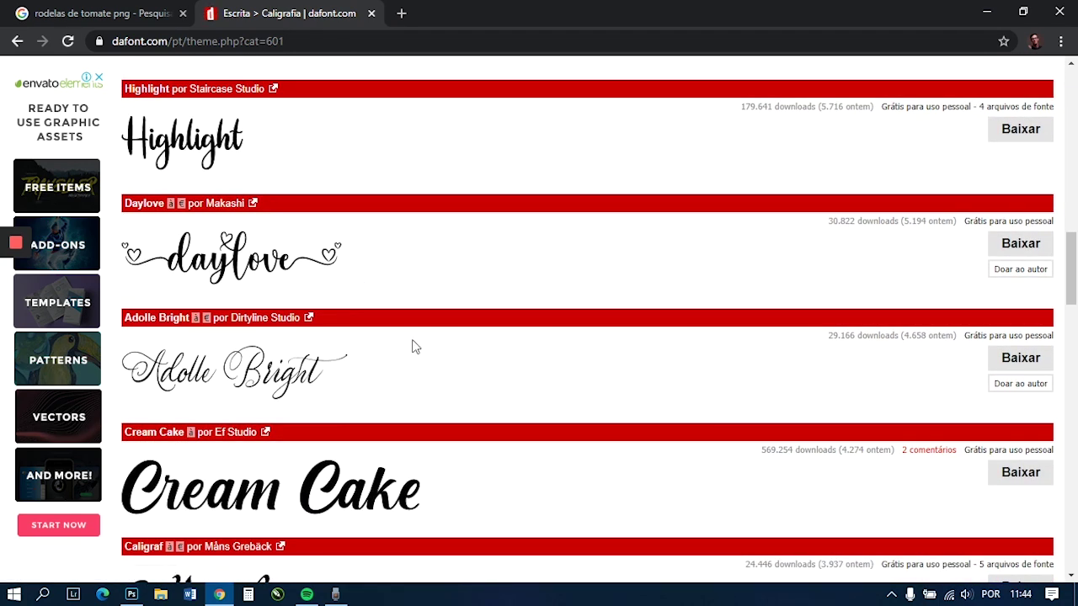
scroll(414, 343, down, 5)
scroll(575, 360, down, 3)
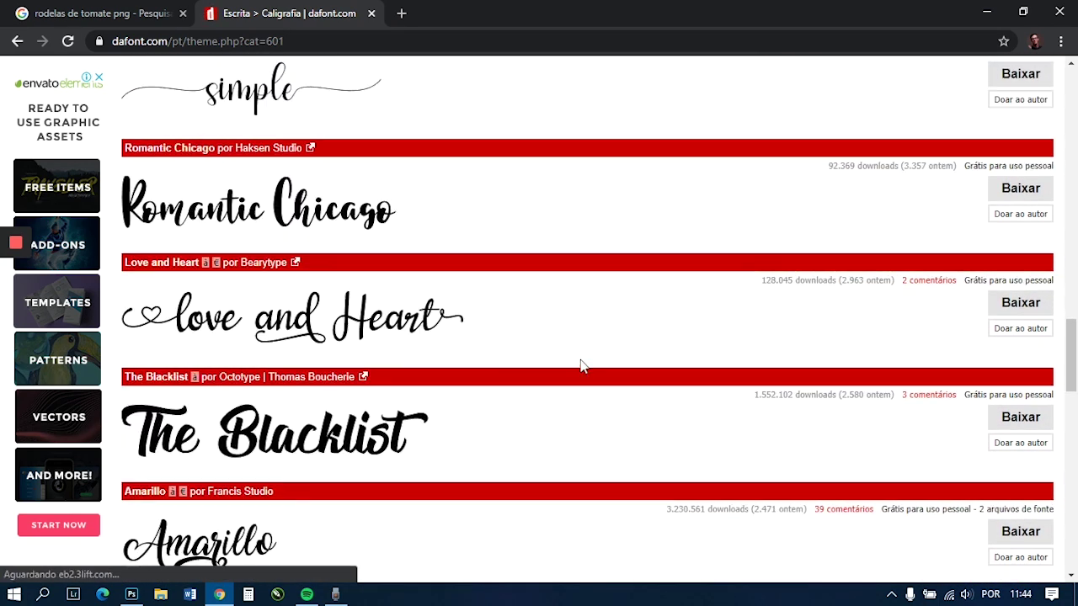
scroll(603, 361, down, 7)
scroll(352, 380, down, 4)
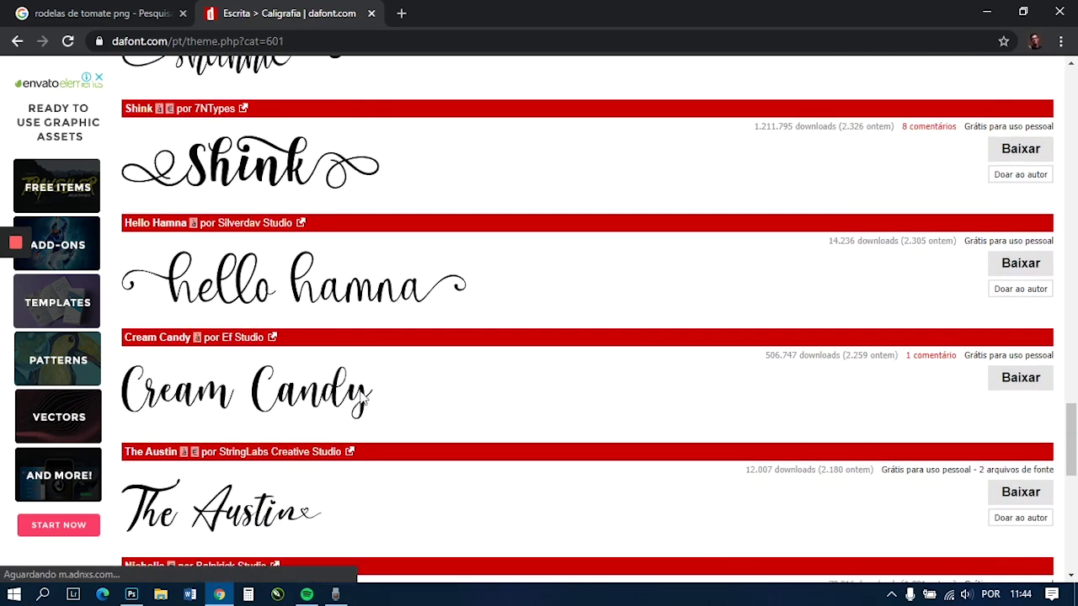
scroll(497, 312, up, 20)
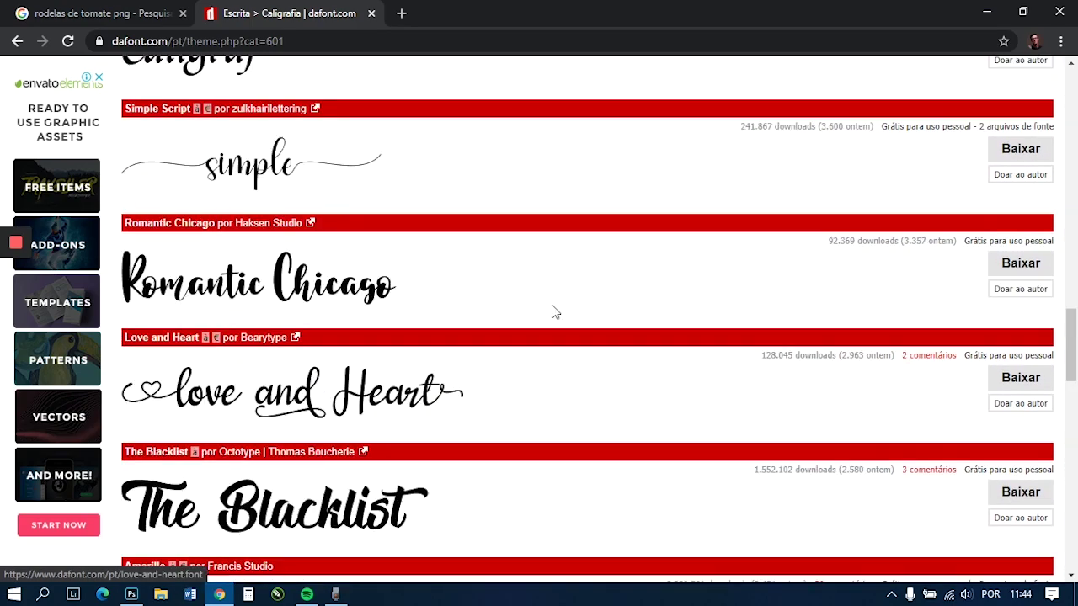
scroll(505, 313, up, 10)
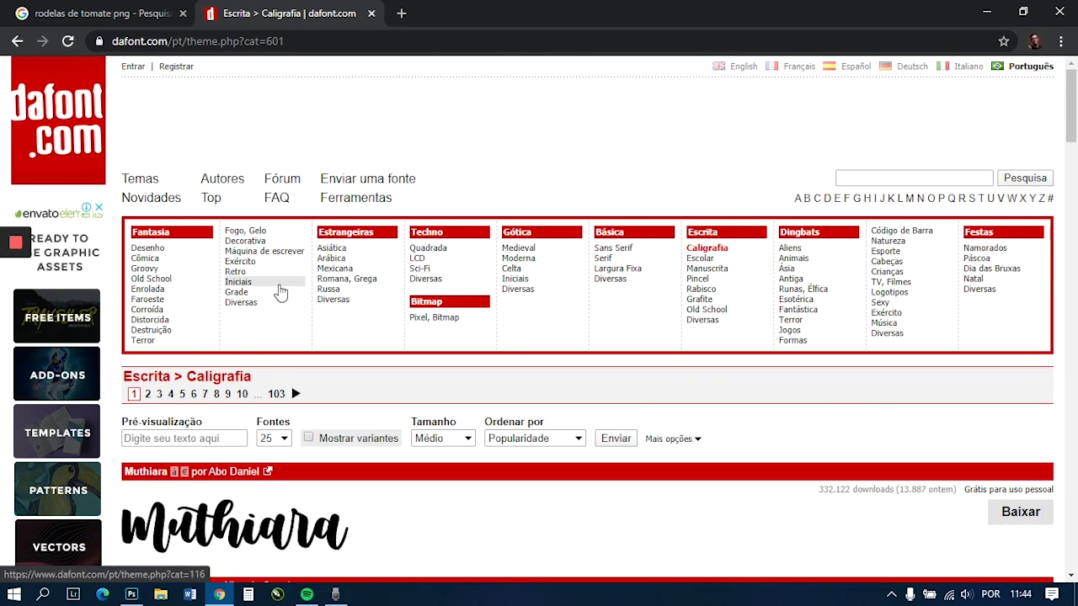
- Open DaFont's Old School category under Fantasia and look through its font samples, returning to the start of the page
click(153, 281)
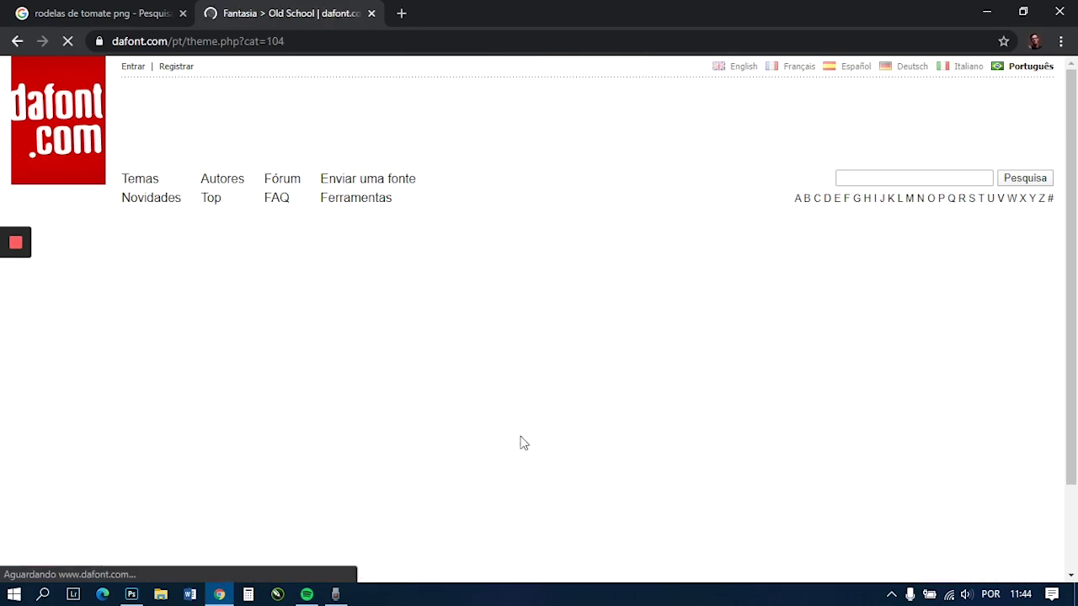
scroll(520, 442, down, 8)
scroll(520, 446, down, 17)
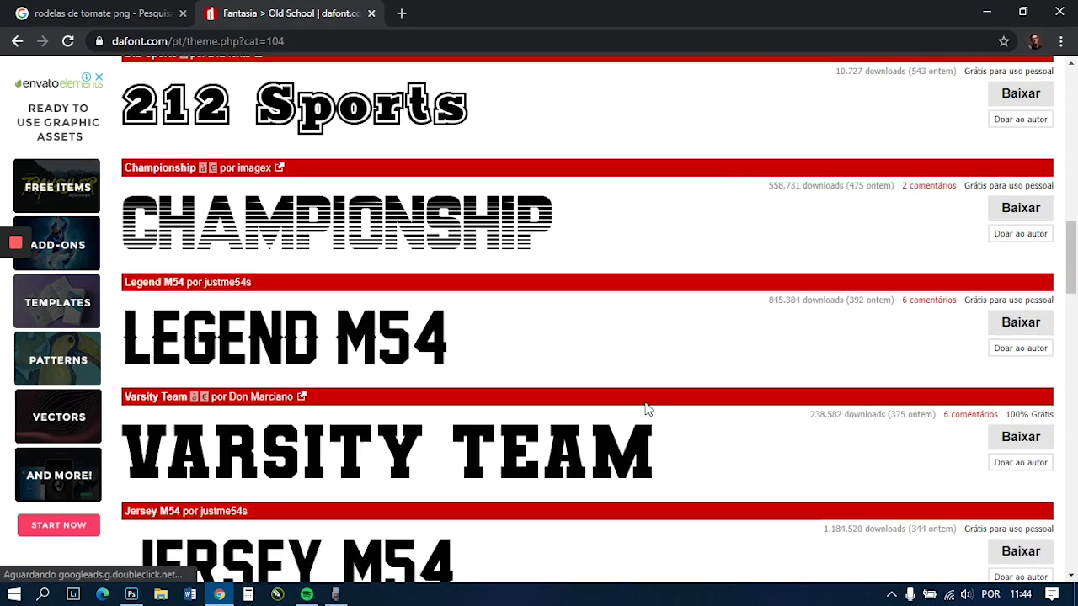
scroll(321, 390, up, 20)
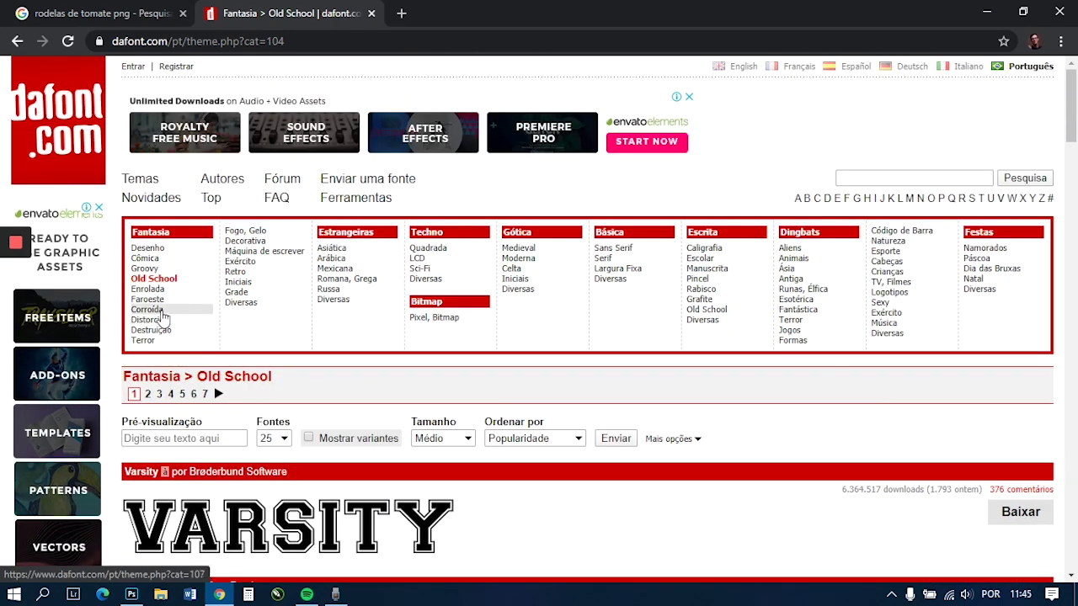
- Open the Enrolada category under Fantasia and examine its curly font samples, returning to the list of categories
click(165, 291)
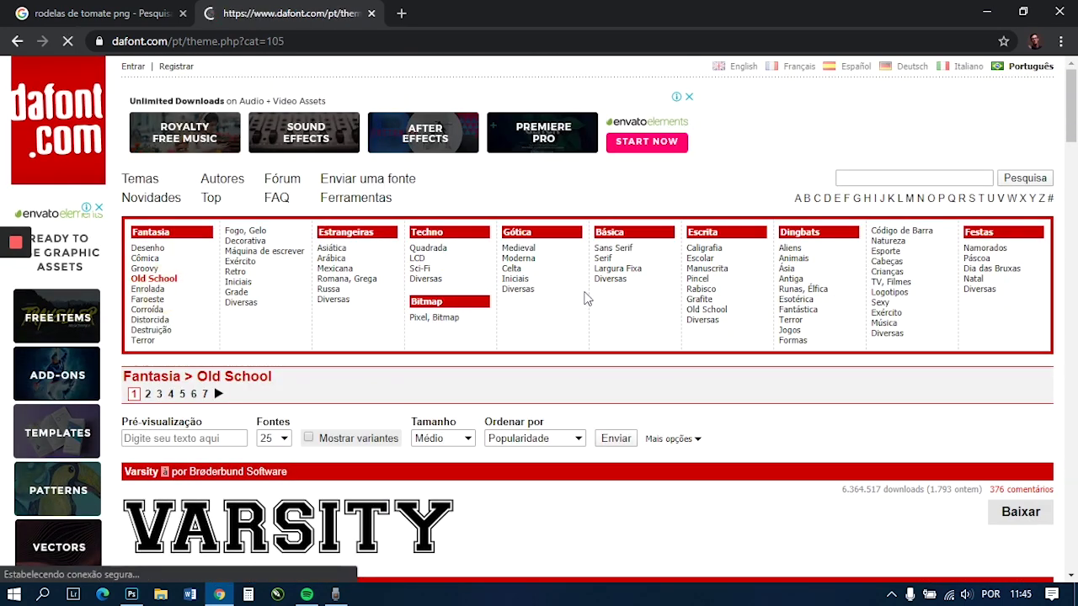
scroll(763, 312, down, 7)
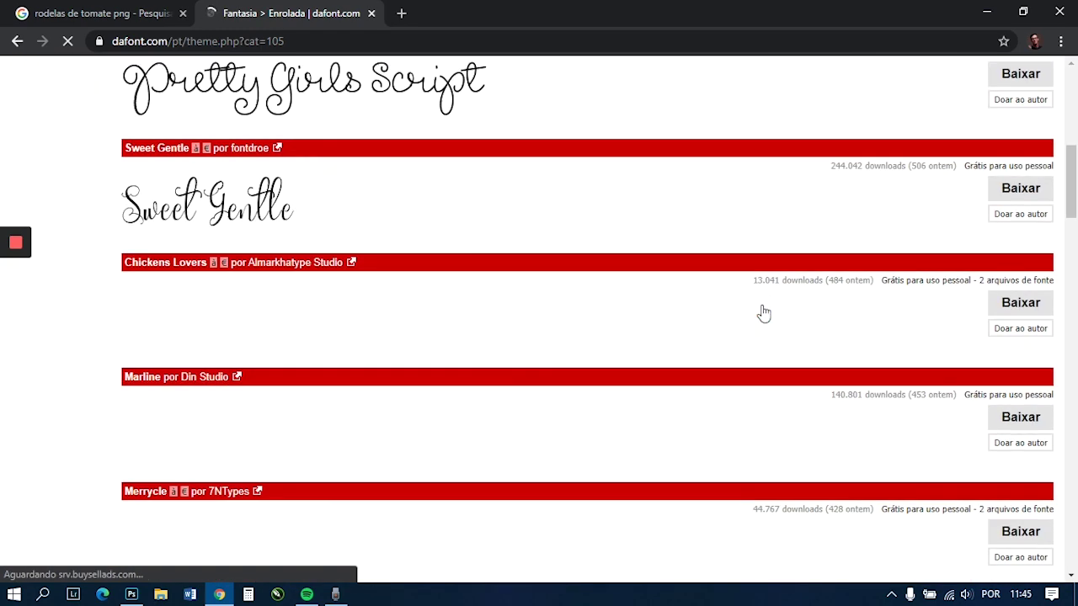
scroll(445, 331, up, 7)
scroll(441, 328, up, 1)
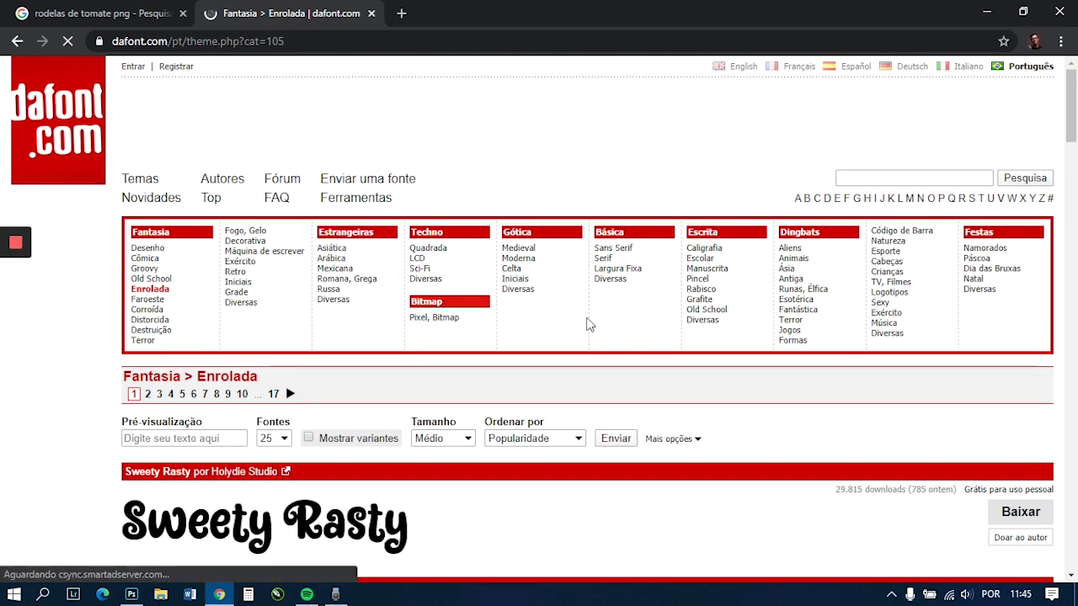
scroll(455, 336, down, 3)
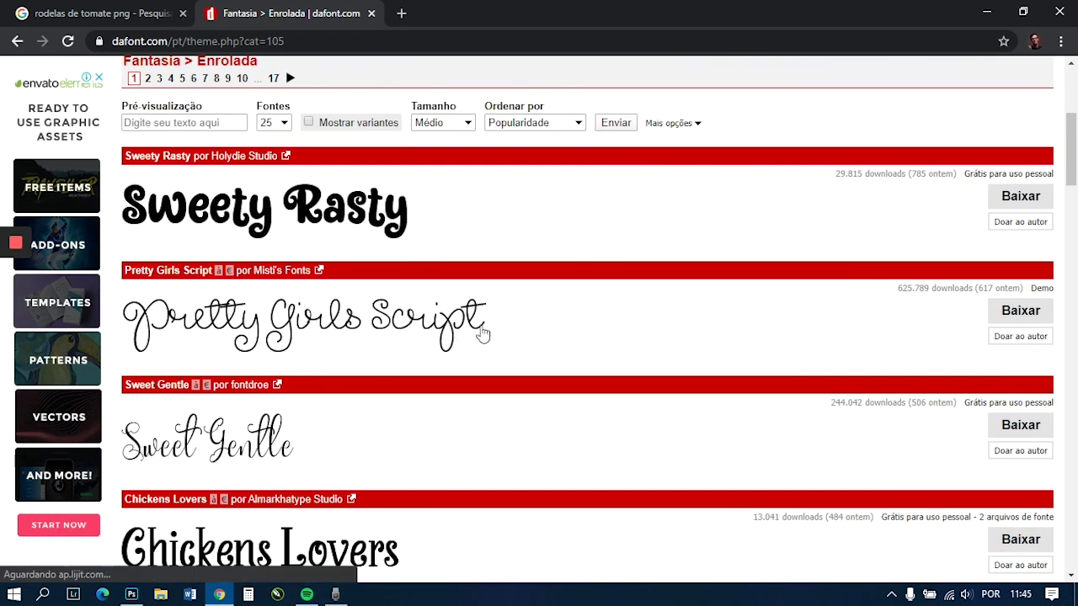
scroll(809, 396, down, 4)
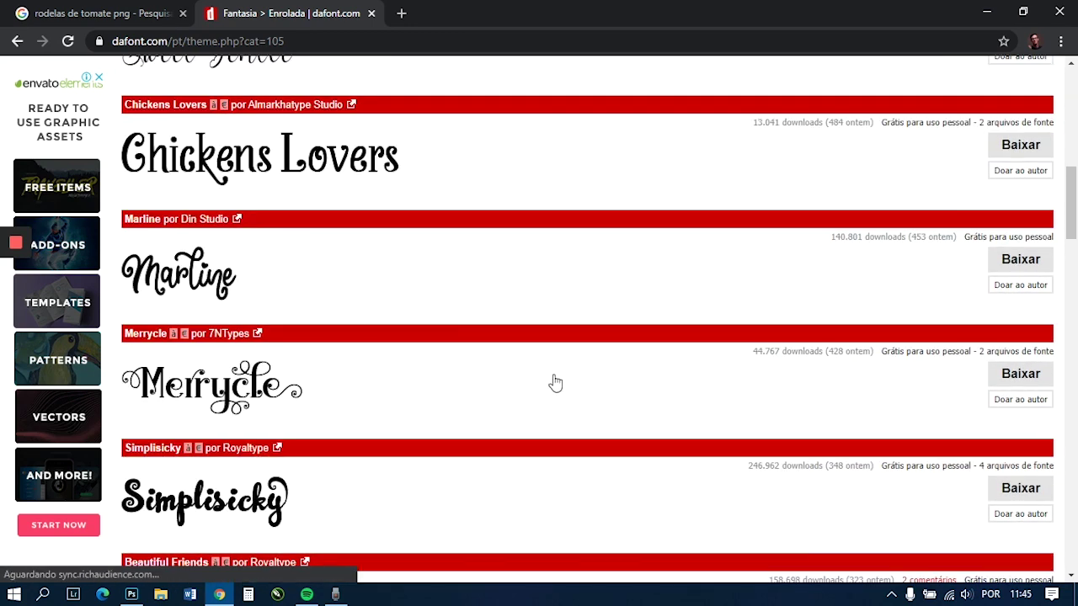
scroll(345, 295, down, 3)
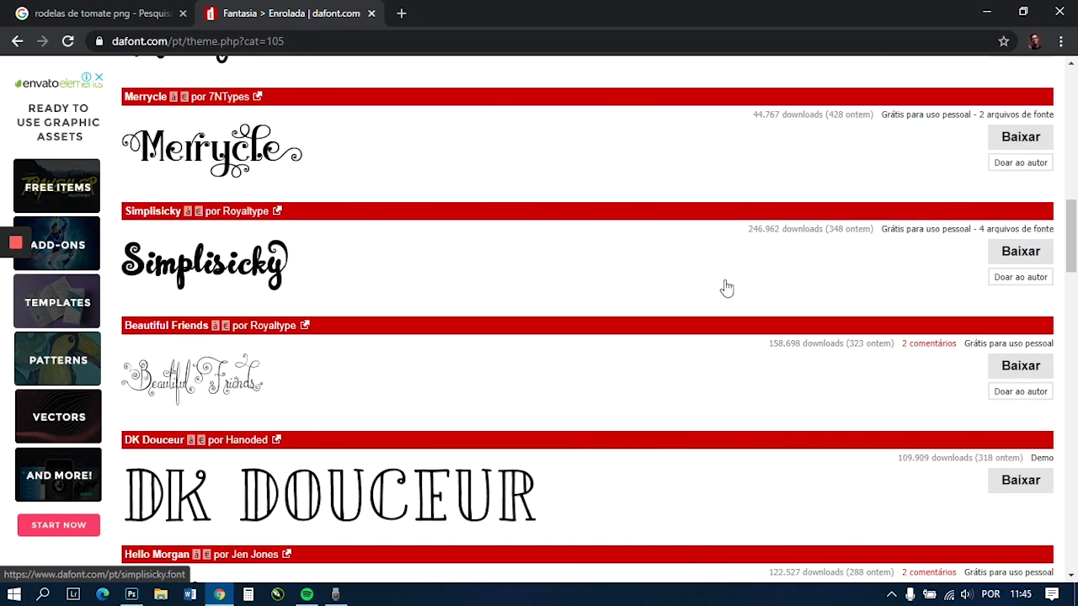
scroll(601, 415, up, 2)
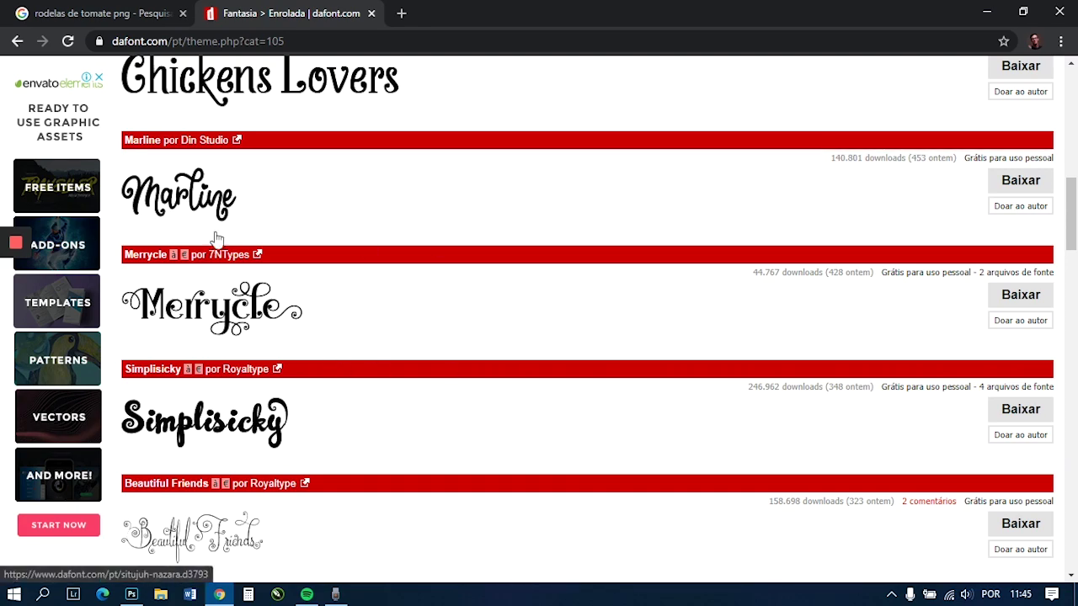
scroll(440, 356, down, 6)
scroll(638, 381, down, 3)
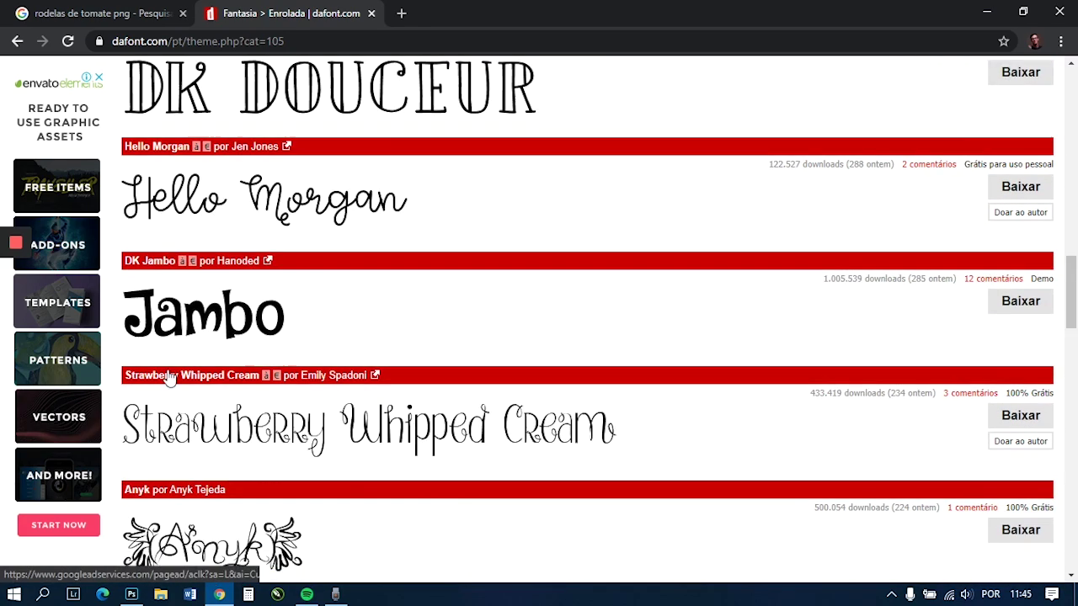
scroll(639, 382, down, 3)
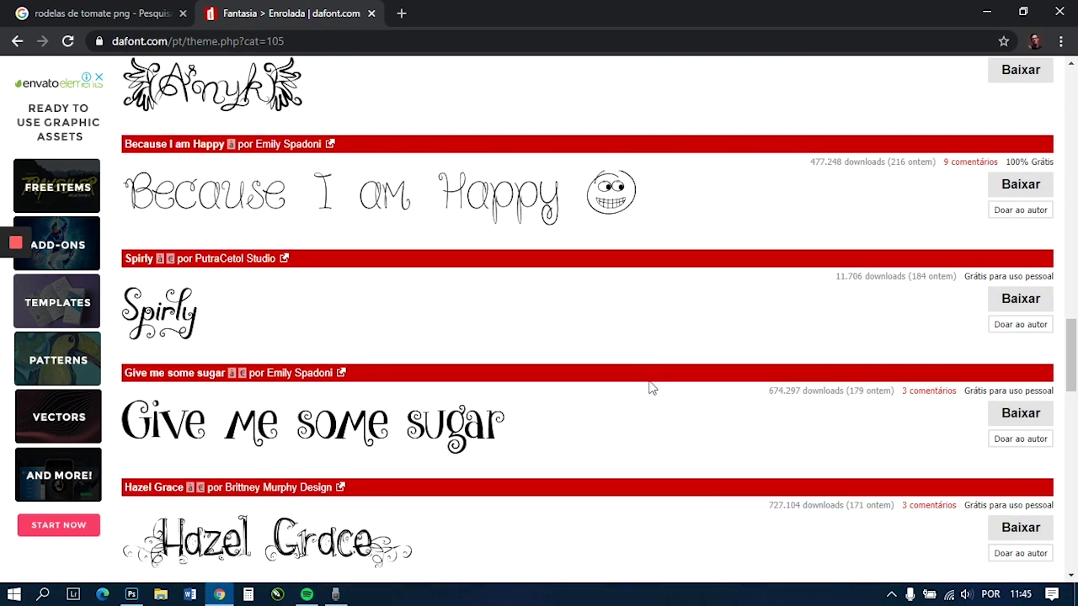
scroll(650, 388, up, 20)
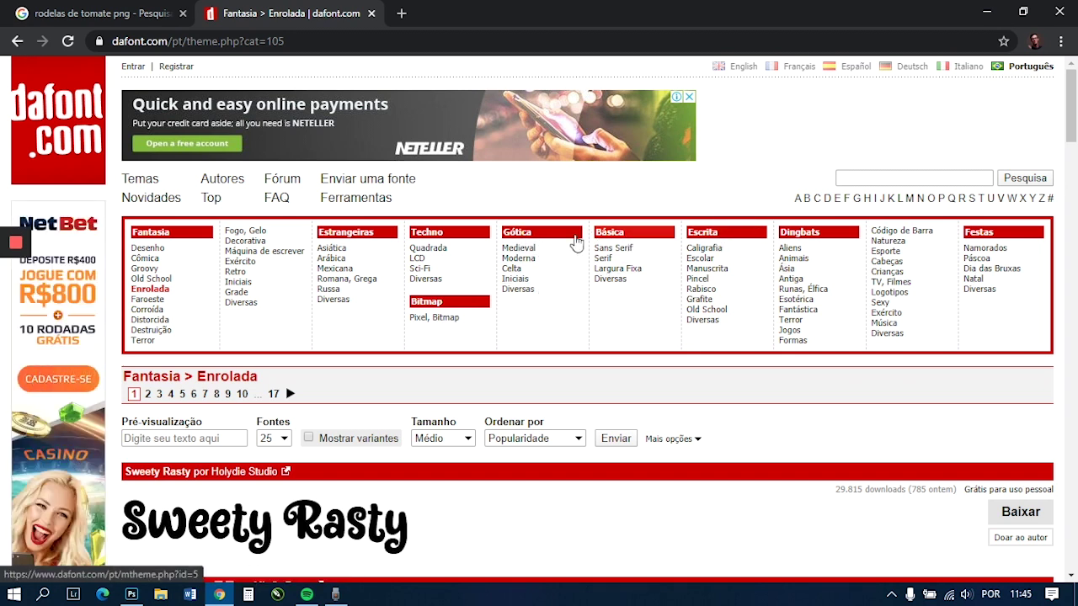
- Open the Gótica category and look through its gothic font samples, returning to the list of categories
click(516, 233)
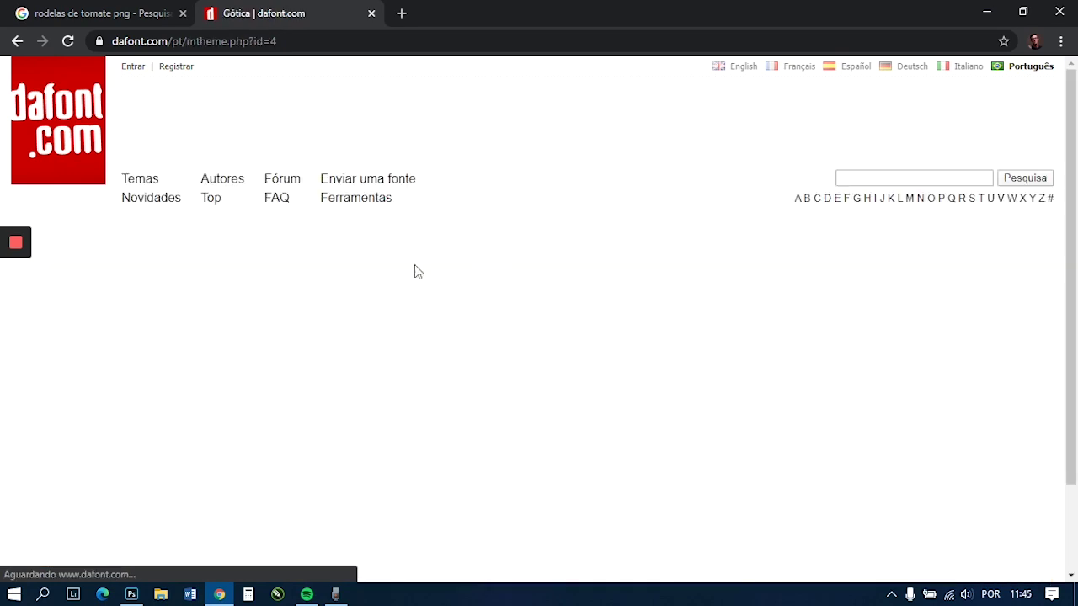
scroll(518, 421, down, 6)
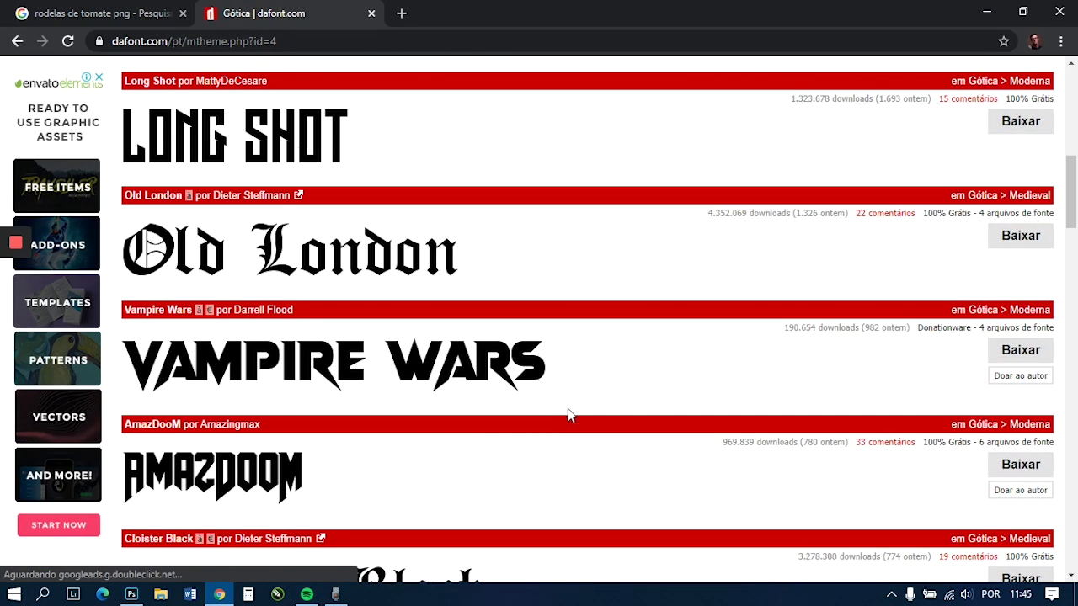
scroll(603, 404, down, 3)
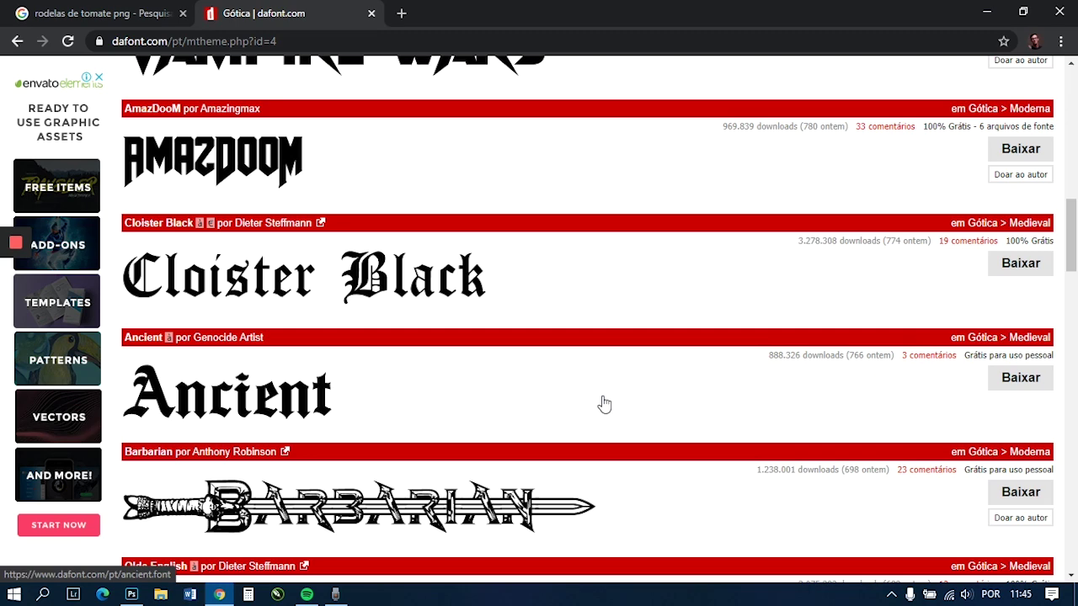
scroll(605, 404, down, 4)
scroll(621, 390, up, 12)
scroll(769, 374, up, 3)
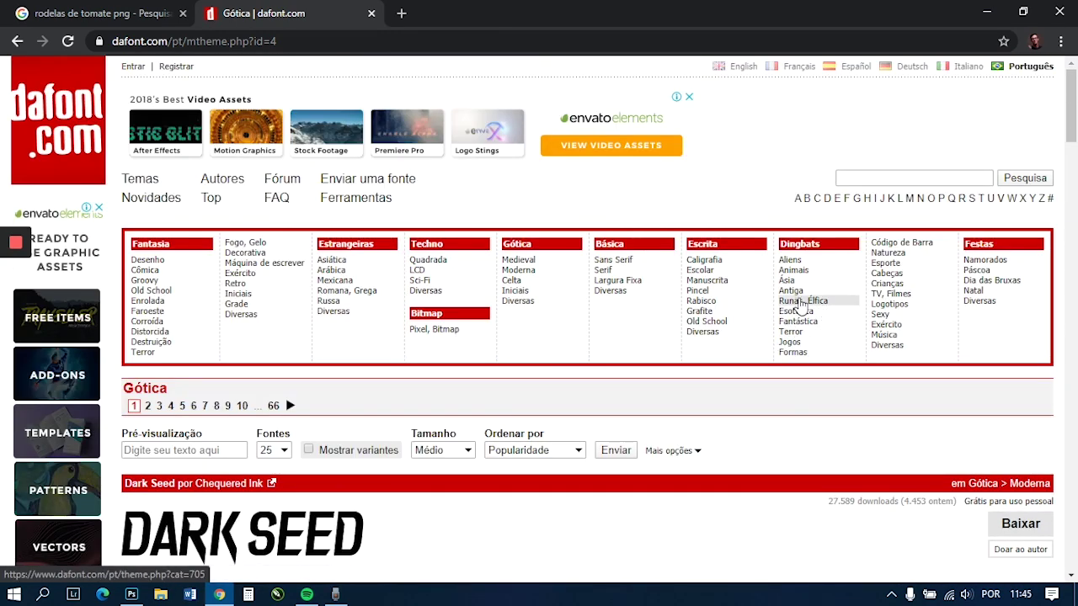
- Browse the Manuscrita category under Escrita and download the Sweet Purple font
click(731, 282)
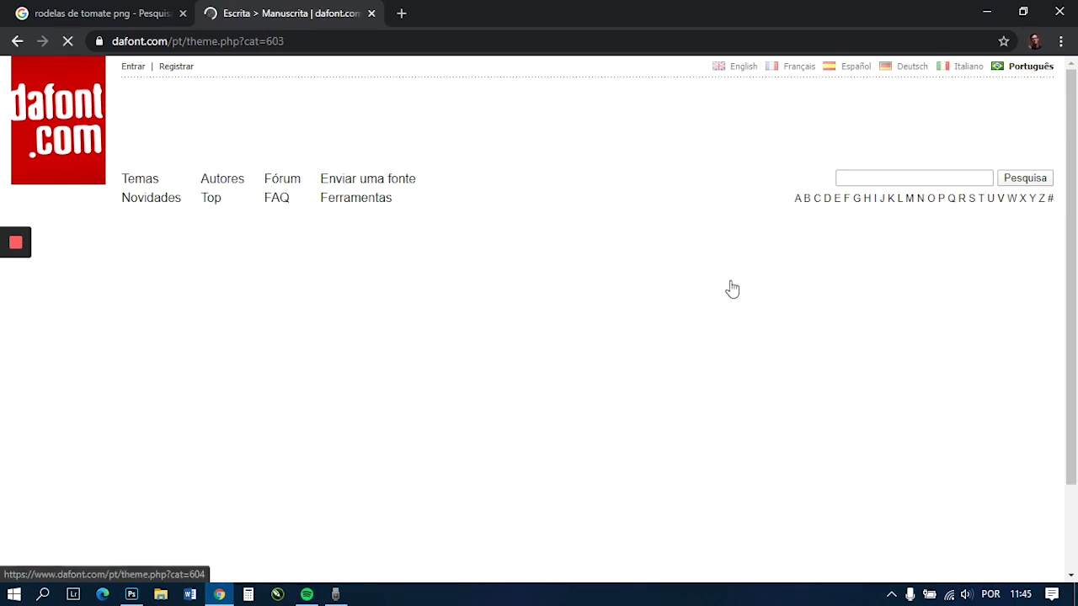
scroll(530, 376, down, 5)
scroll(527, 374, down, 1)
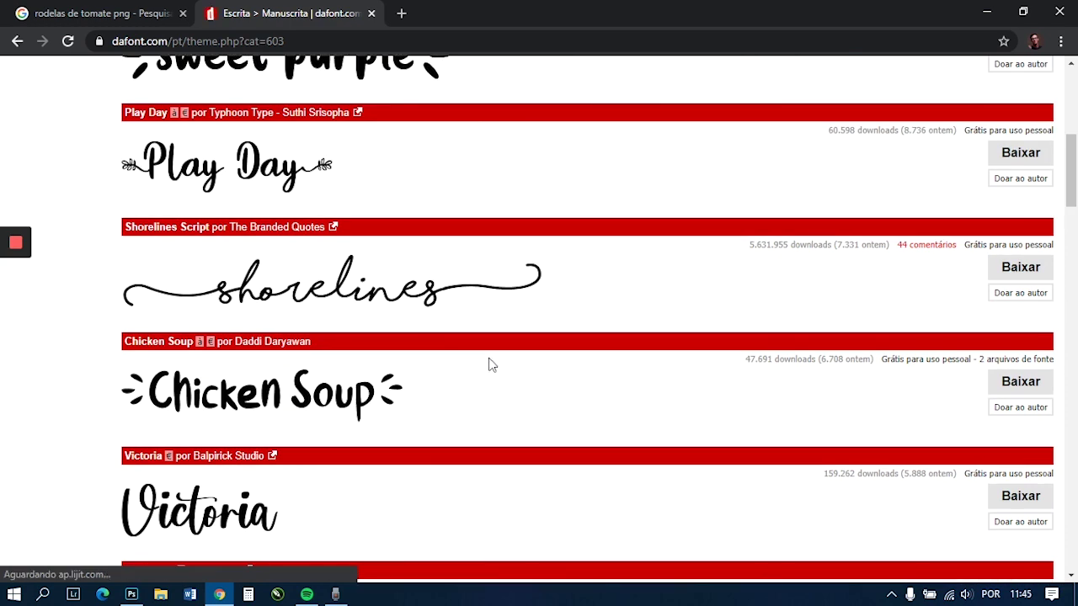
scroll(578, 298, up, 4)
scroll(362, 444, down, 1)
scroll(362, 445, down, 2)
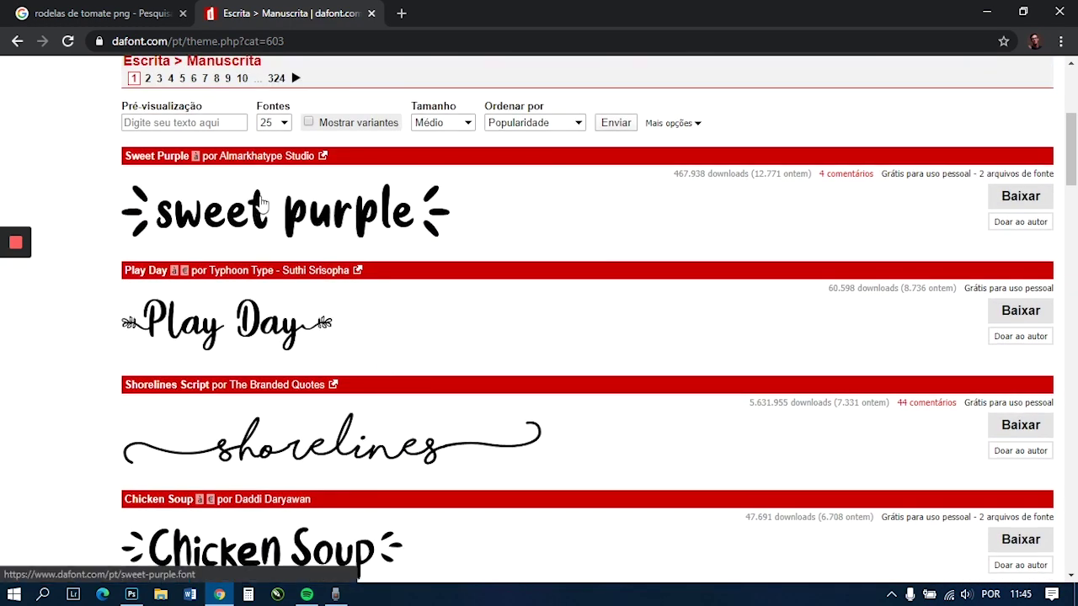
click(1021, 195)
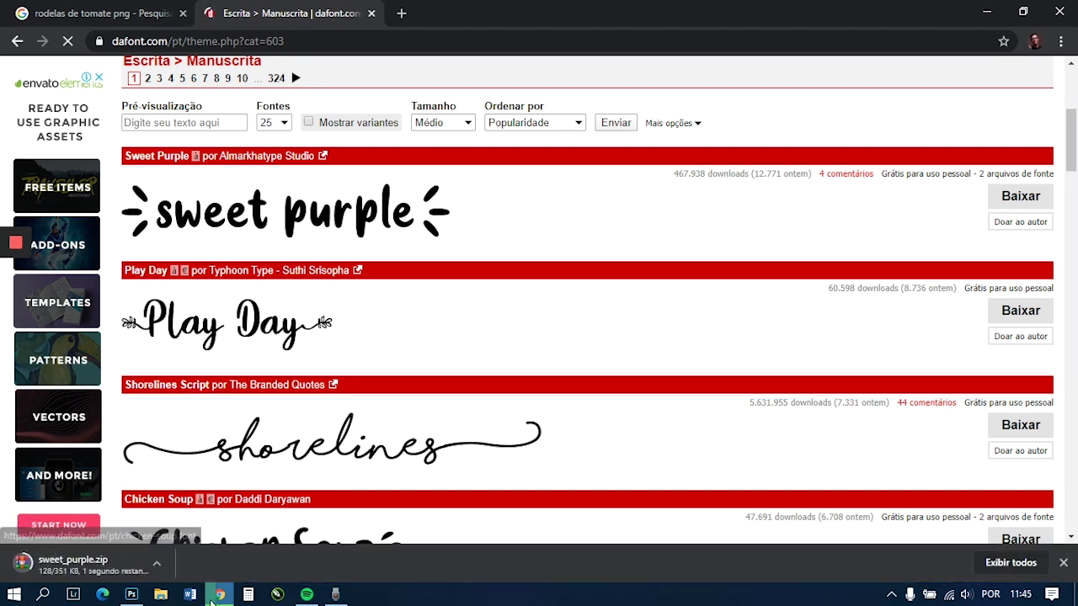
- Open the downloaded sweet_purple.zip archive and dismiss the WinRAR purchase notice
click(100, 559)
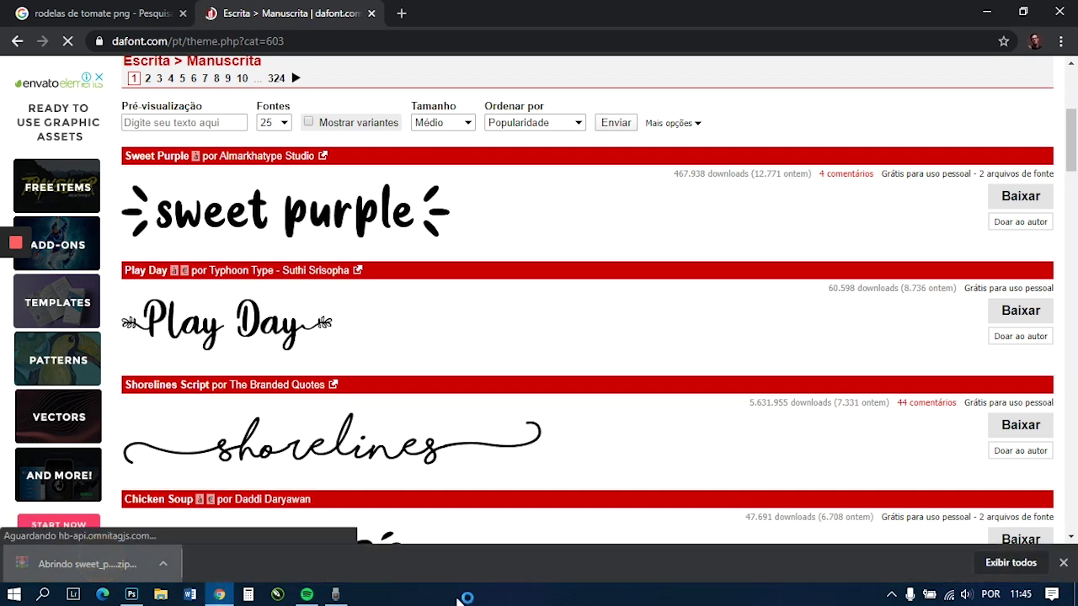
scroll(253, 495, down, 1)
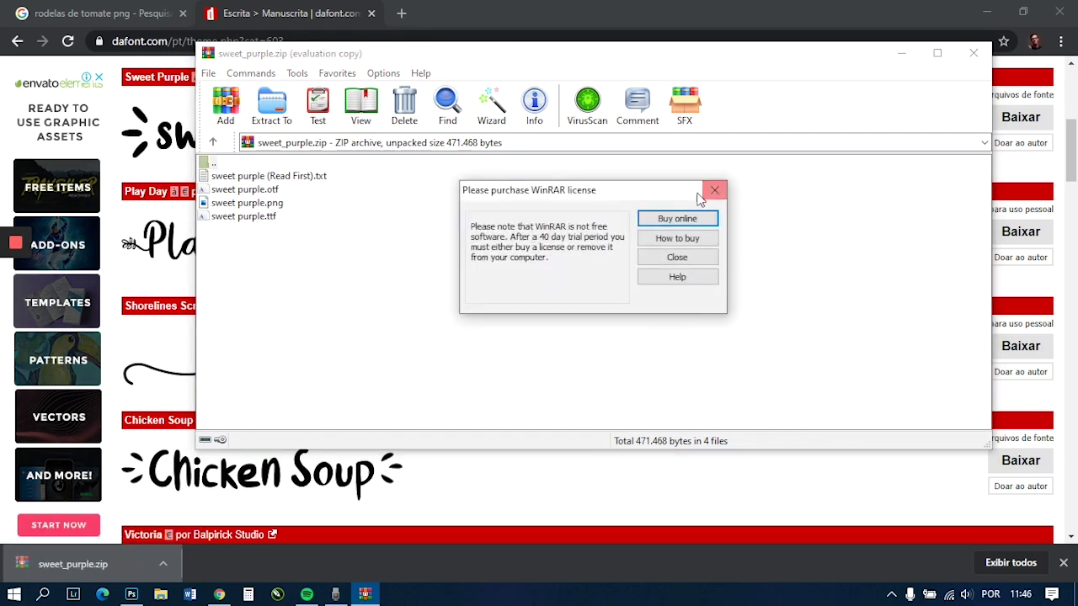
click(713, 190)
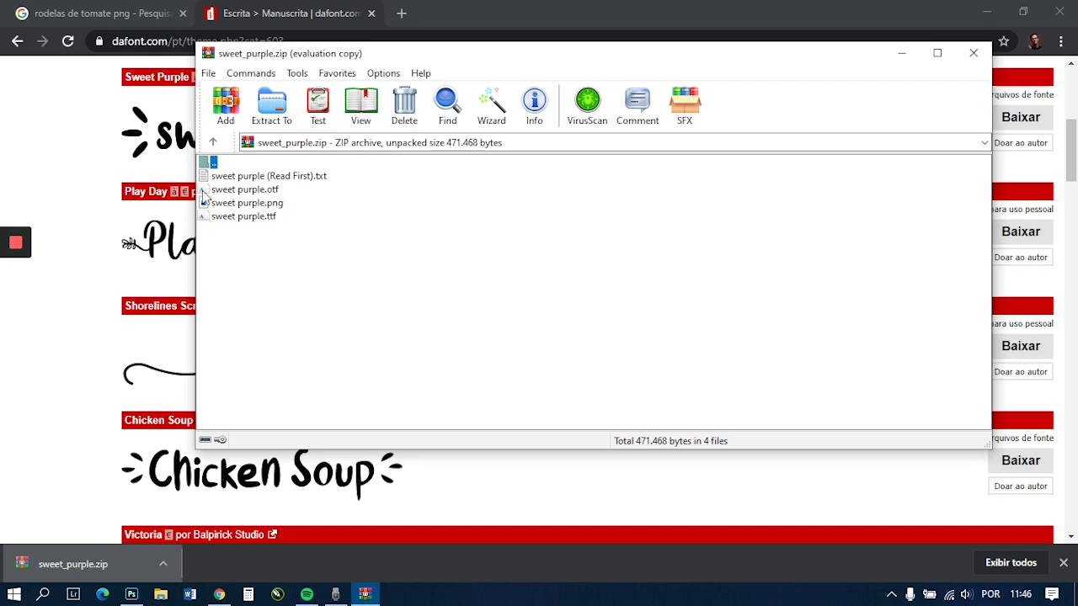
- Open sweet purple.otf from the archive in the font viewer and move its window aside to uncover the file list
click(244, 192)
click(242, 216)
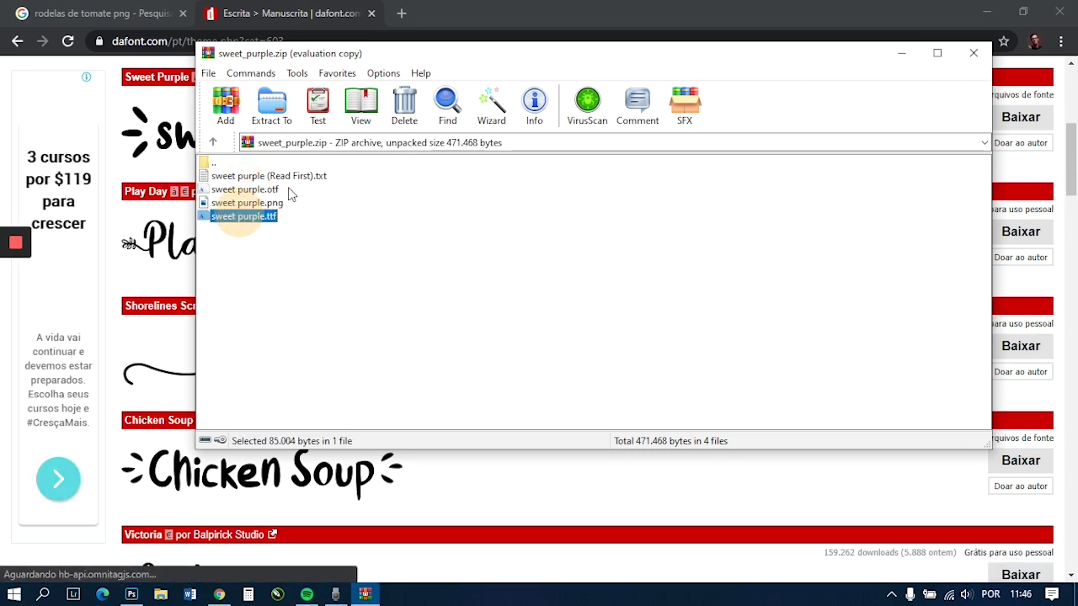
click(268, 193)
double_click(268, 193)
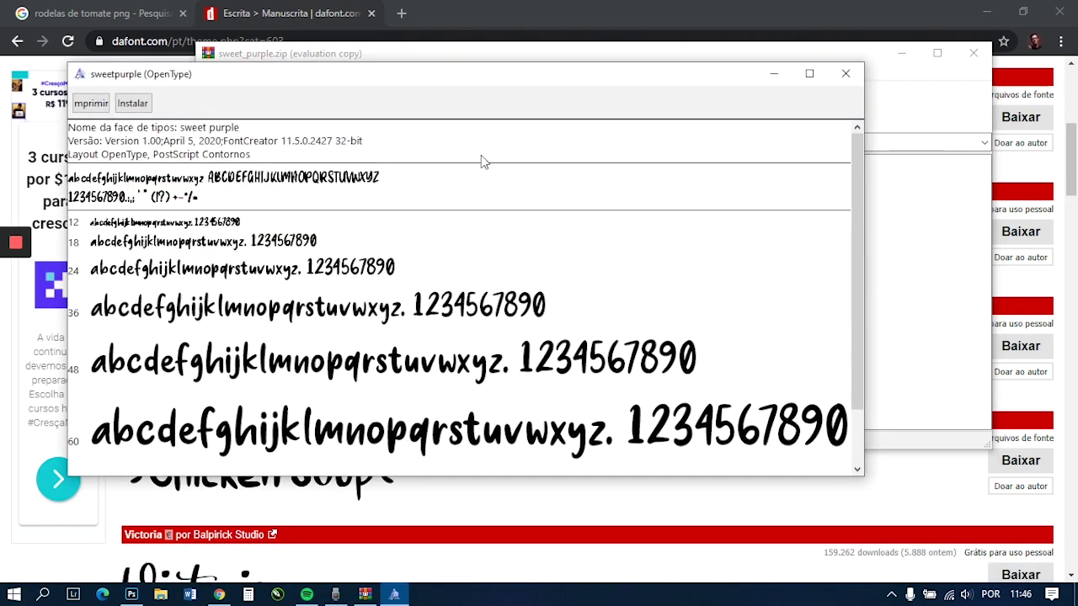
drag(477, 87, 773, 104)
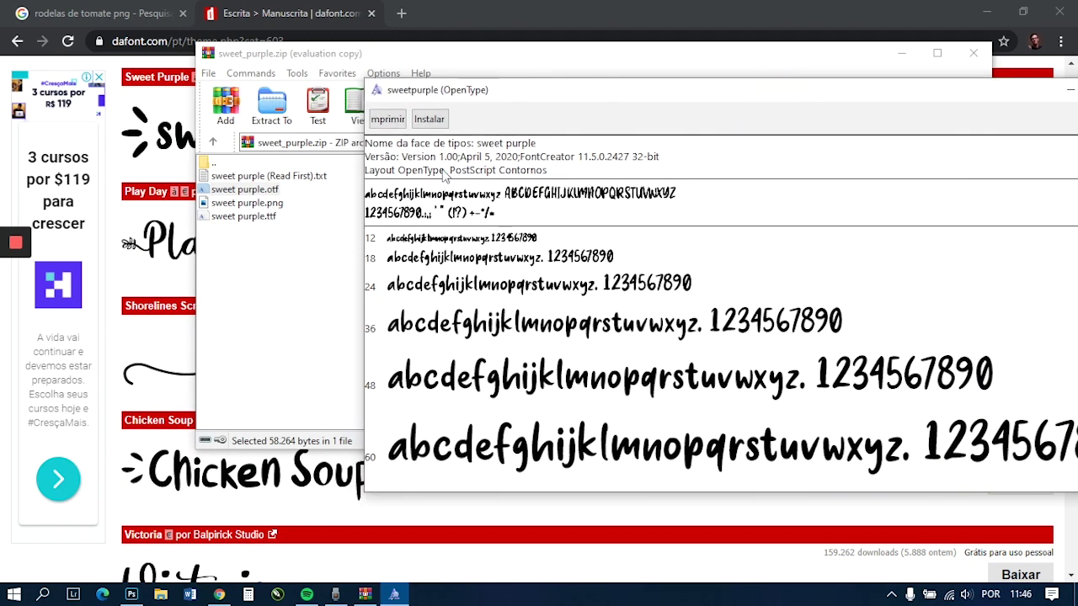
- Open sweet purple.ttf as well, compare its preview with the OTF version, and close the TTF preview
double_click(284, 216)
drag(427, 88, 433, 65)
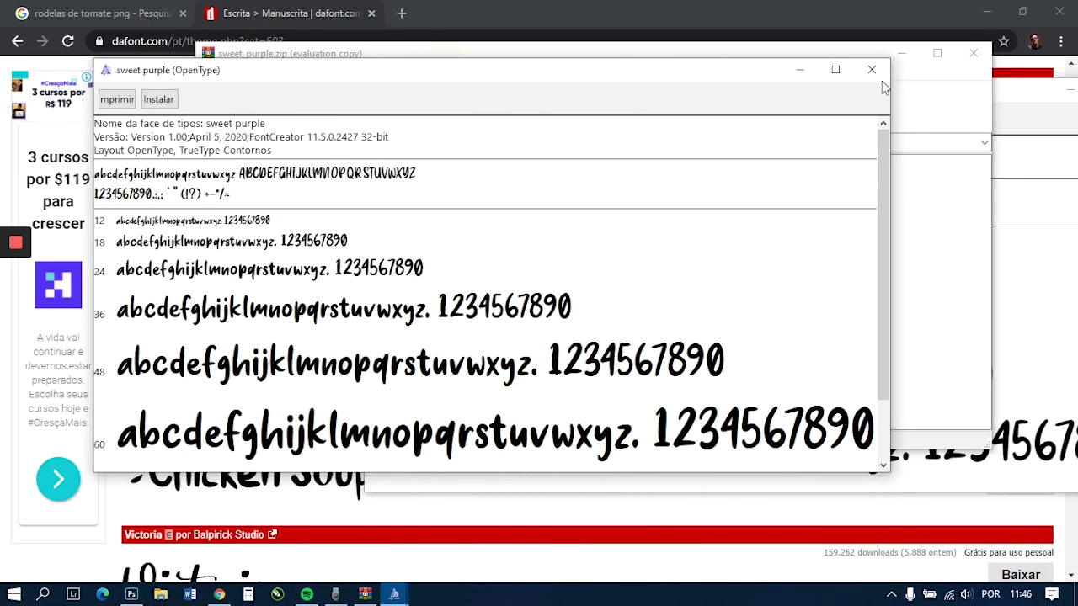
click(1014, 99)
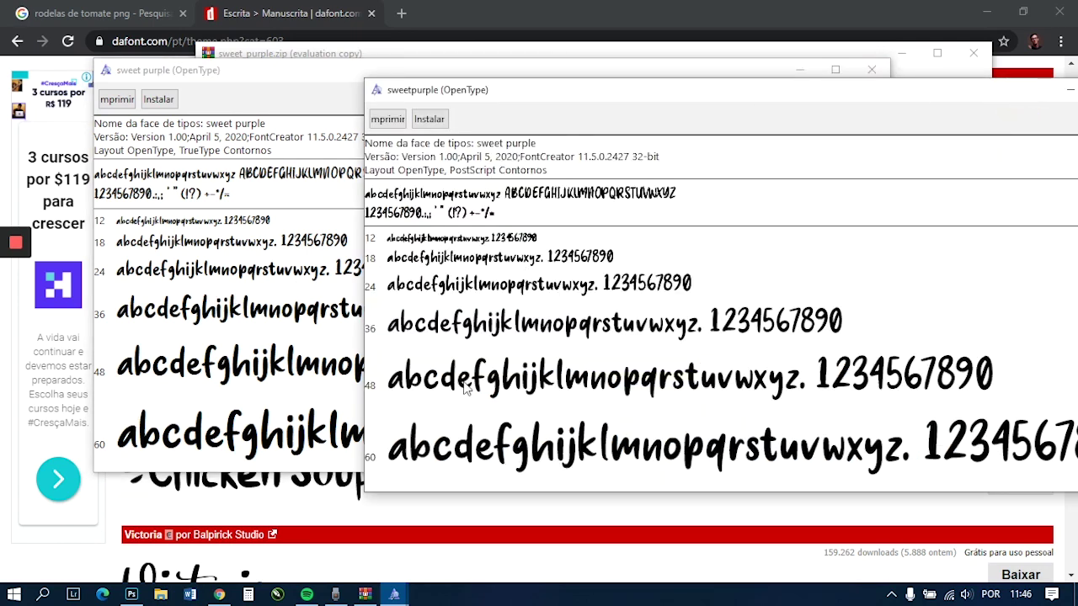
click(299, 73)
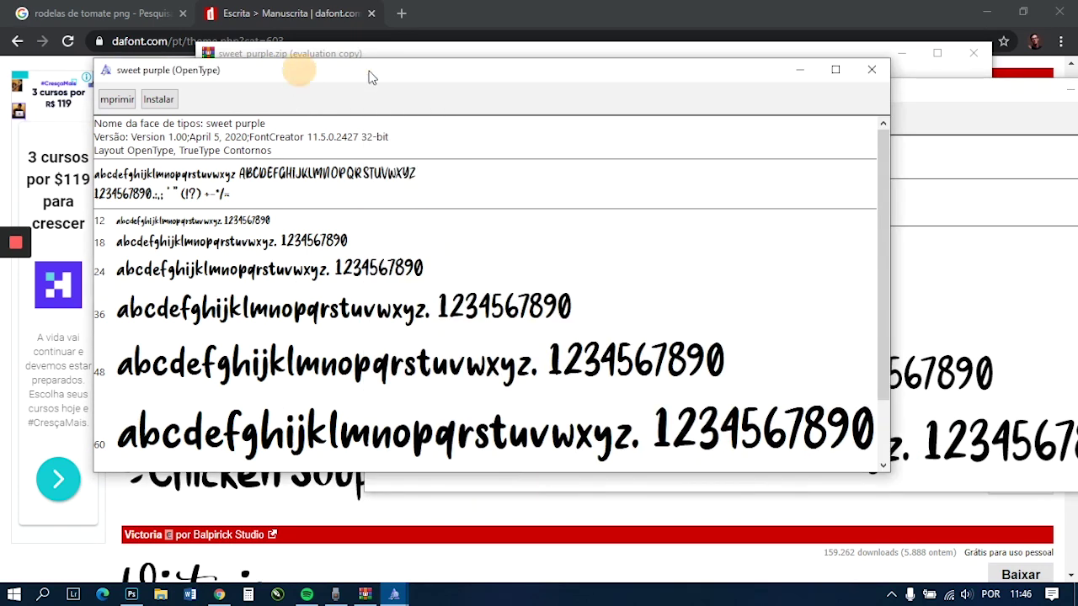
click(889, 74)
- Install the sweet purple font from the OTF preview, and close the font viewer and the archive
drag(552, 72, 313, 79)
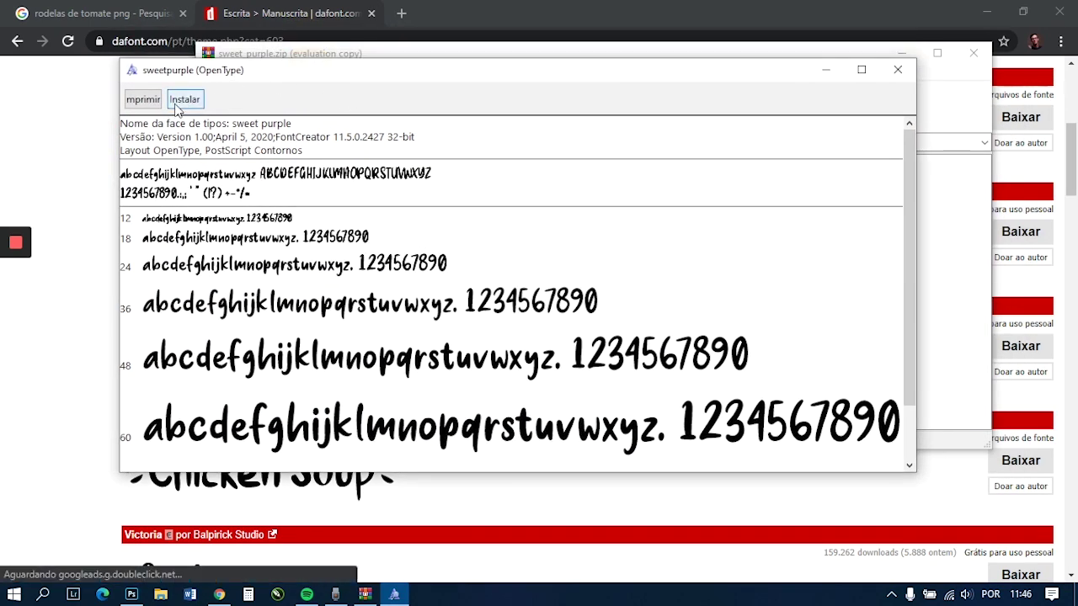
click(176, 105)
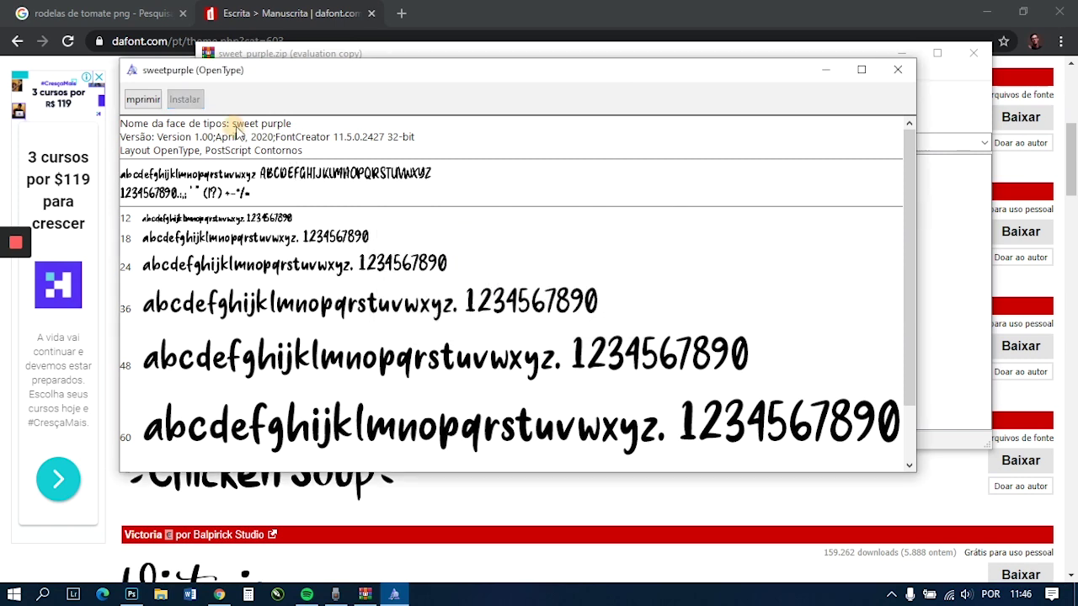
click(897, 70)
click(974, 53)
- Return to Photoshop and change the selected Que Delícia text's font to sweet purple Regular
click(986, 13)
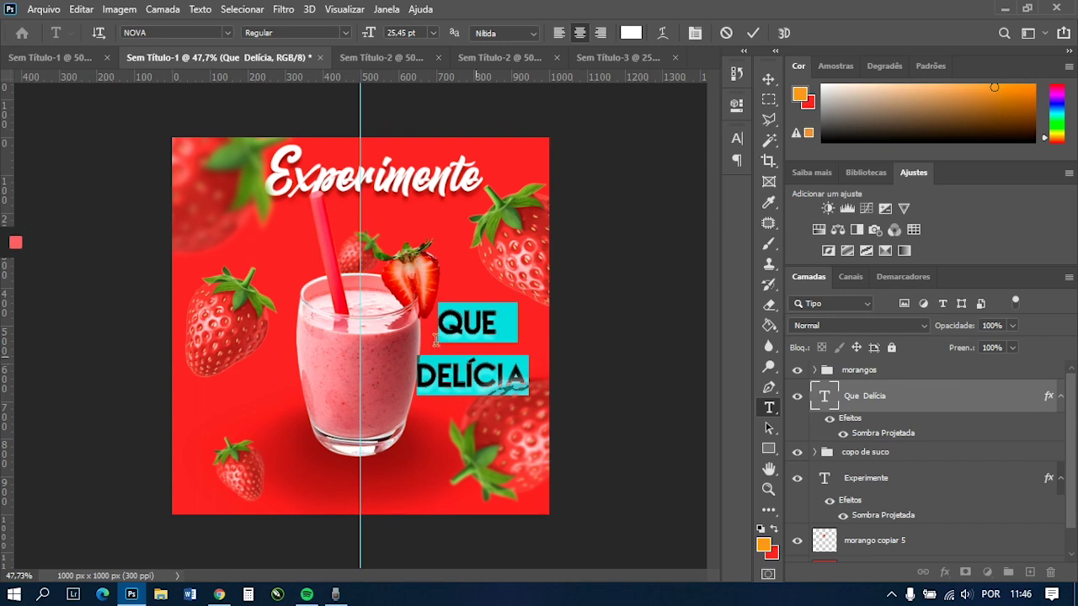
click(168, 33)
text(swe)
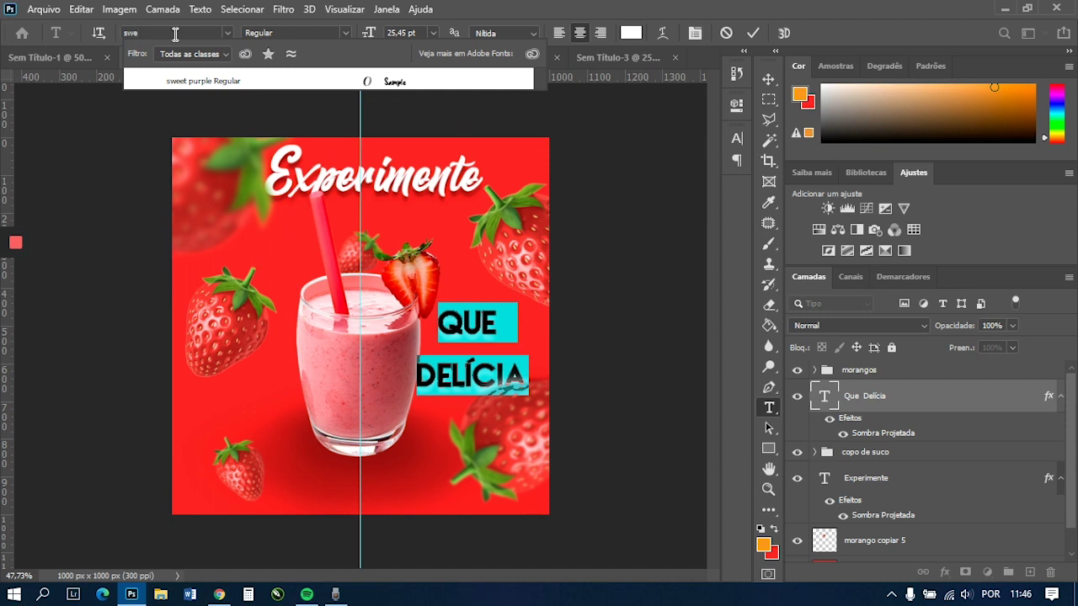
click(221, 81)
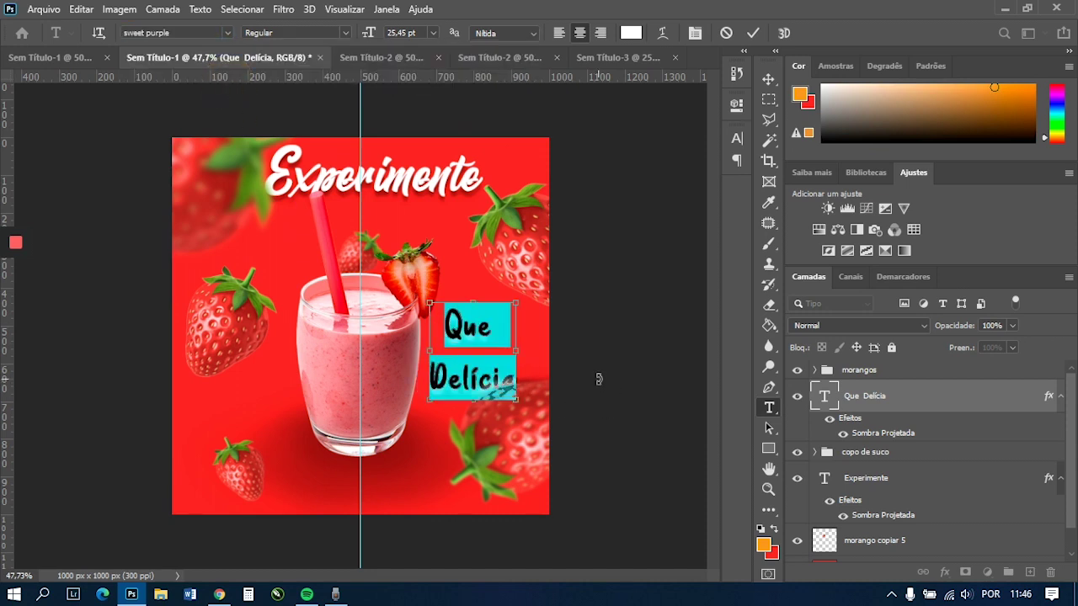
- Commit the Que Delícia text and scale it up to about 39.23 pt beside the glass
key(ctrl+t)
click(532, 311)
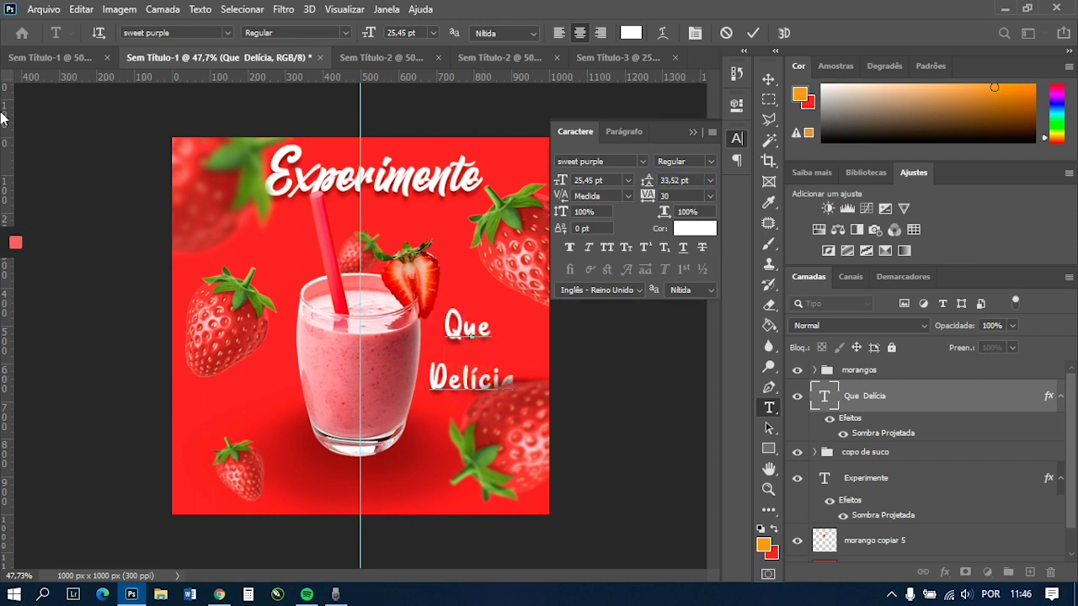
click(768, 78)
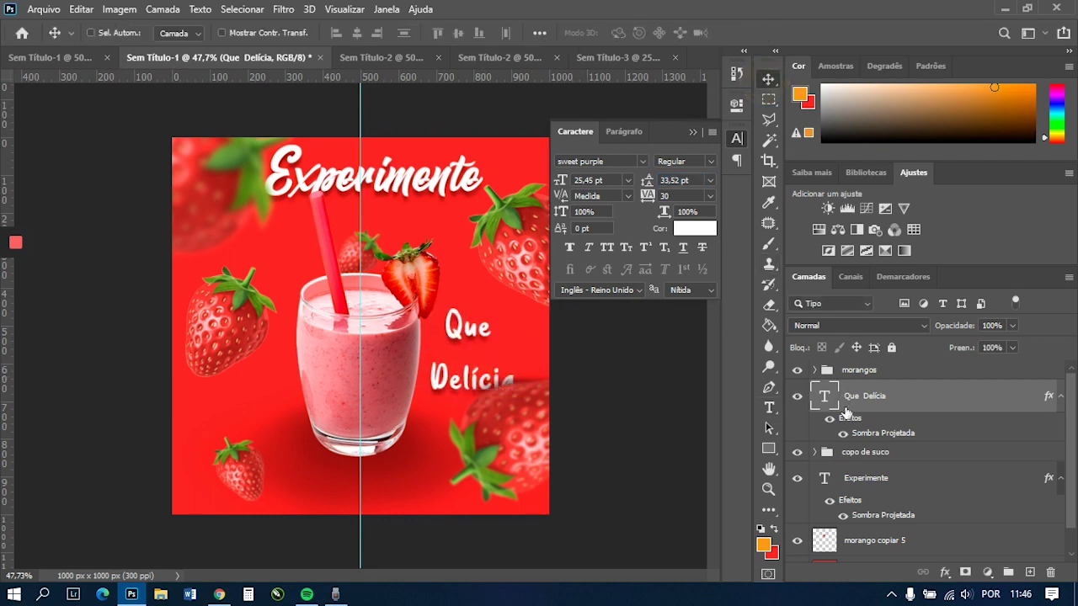
key(ctrl+t)
drag(431, 303, 384, 251)
mouse_move(464, 345)
mouse_down()
mouse_move(471, 357)
mouse_move(458, 338)
mouse_move(466, 326)
mouse_up()
key(Return)
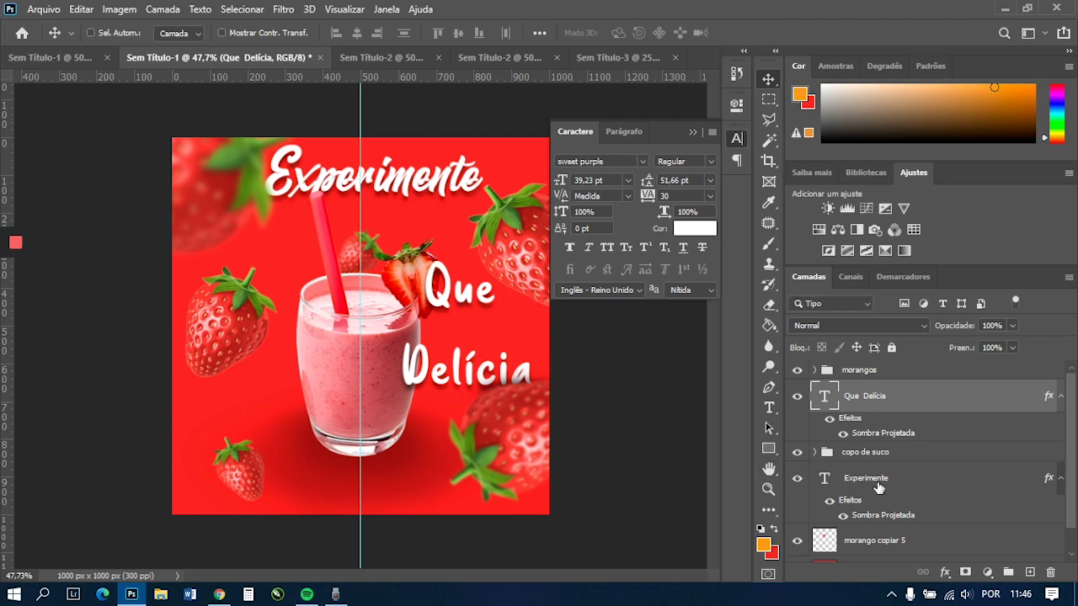
drag(467, 361, 470, 357)
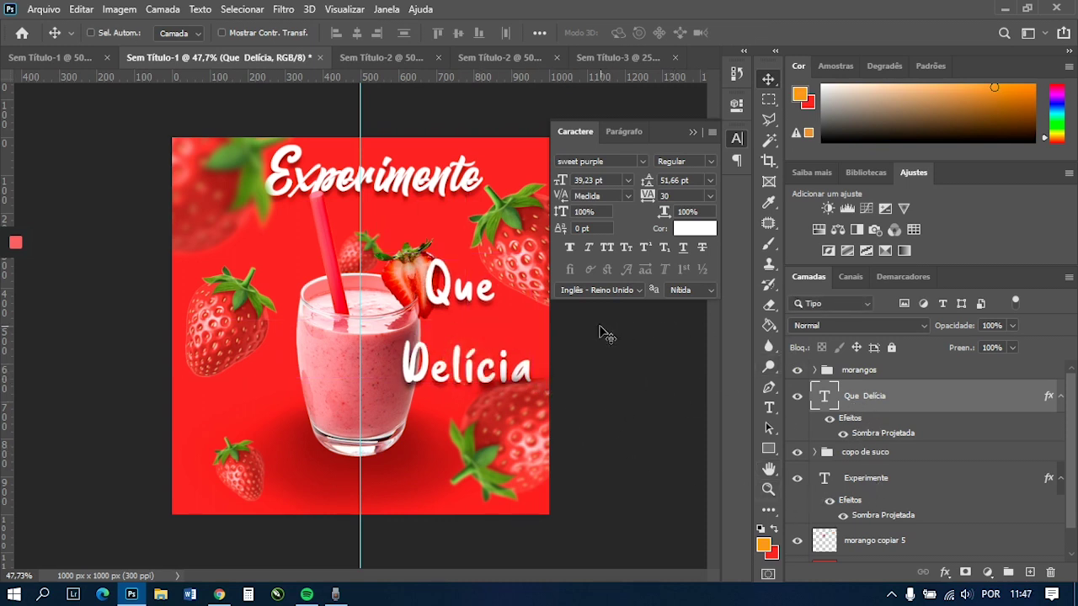
- Tighten the line spacing of the whole Que Delícia text to 25.66 pt and commit the edit
right_click(502, 451)
click(659, 408)
click(624, 131)
double_click(825, 399)
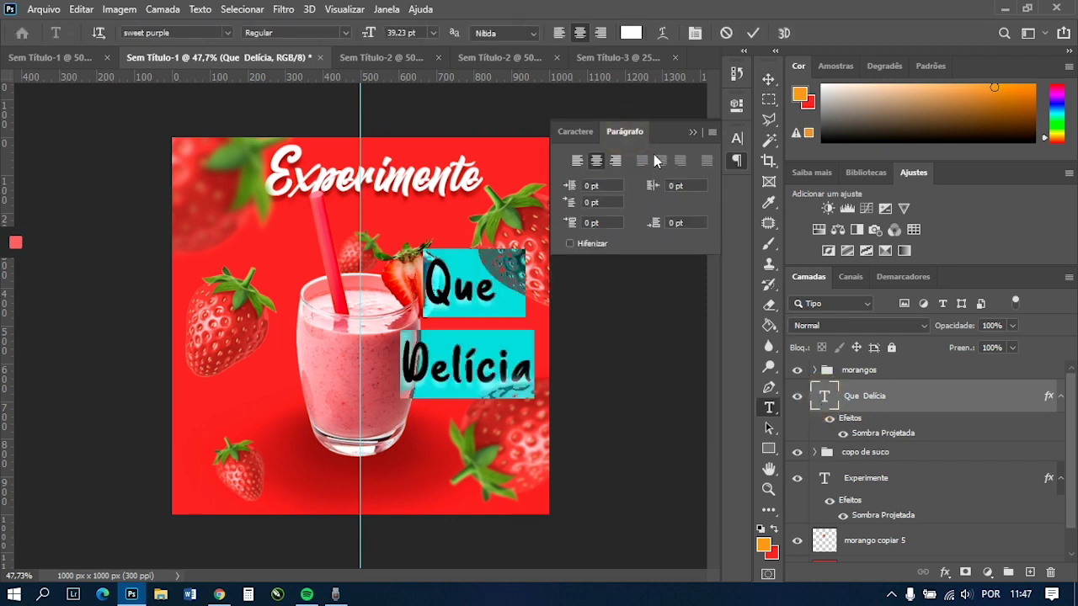
click(576, 133)
drag(647, 180, 627, 190)
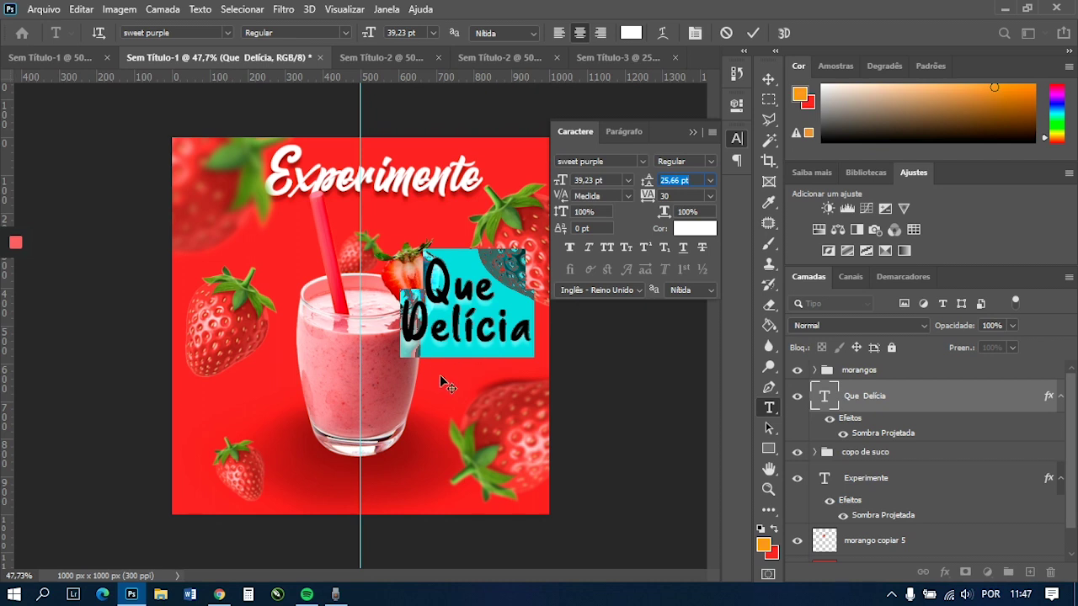
click(689, 135)
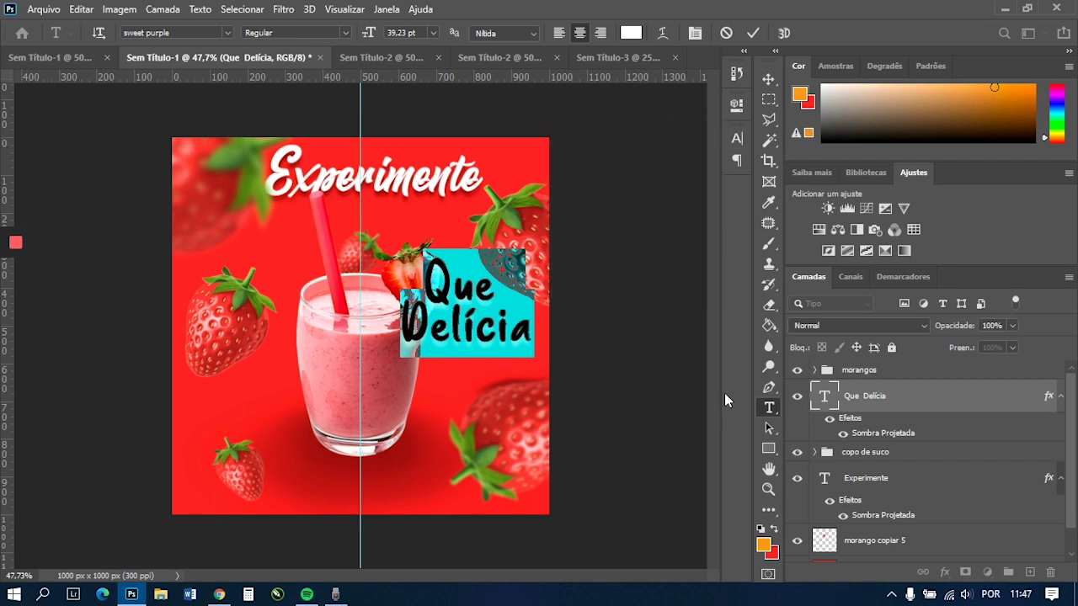
click(411, 278)
click(908, 397)
key(v)
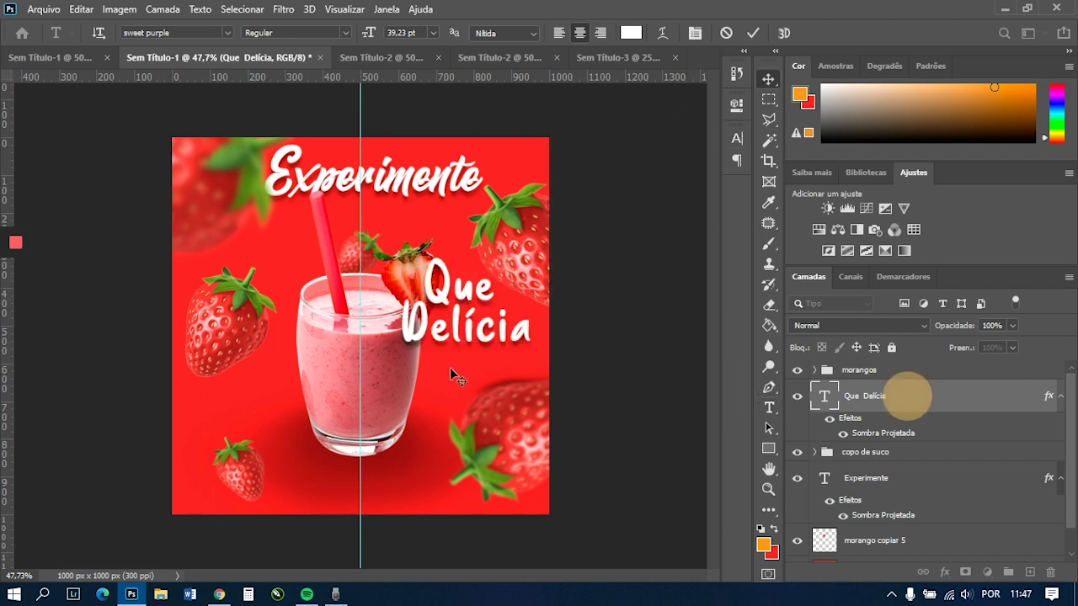
- Move the Que Delícia text clear of the sliced strawberry and shrink it slightly to fit between the glass and the canvas edge
drag(434, 324, 478, 347)
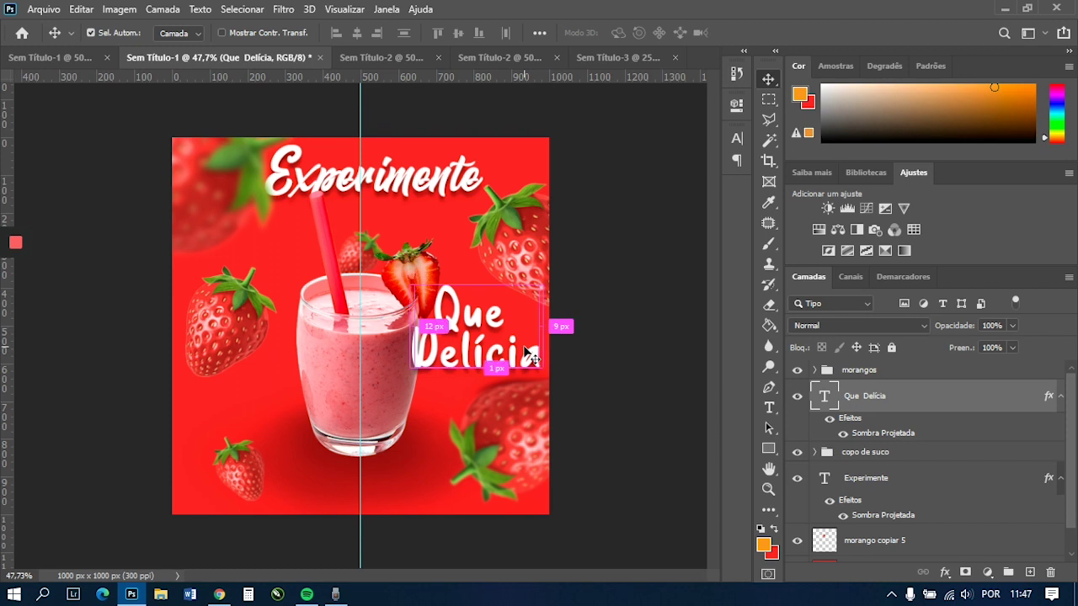
key(ctrl+t)
drag(544, 276, 529, 287)
drag(482, 354, 490, 349)
key(Return)
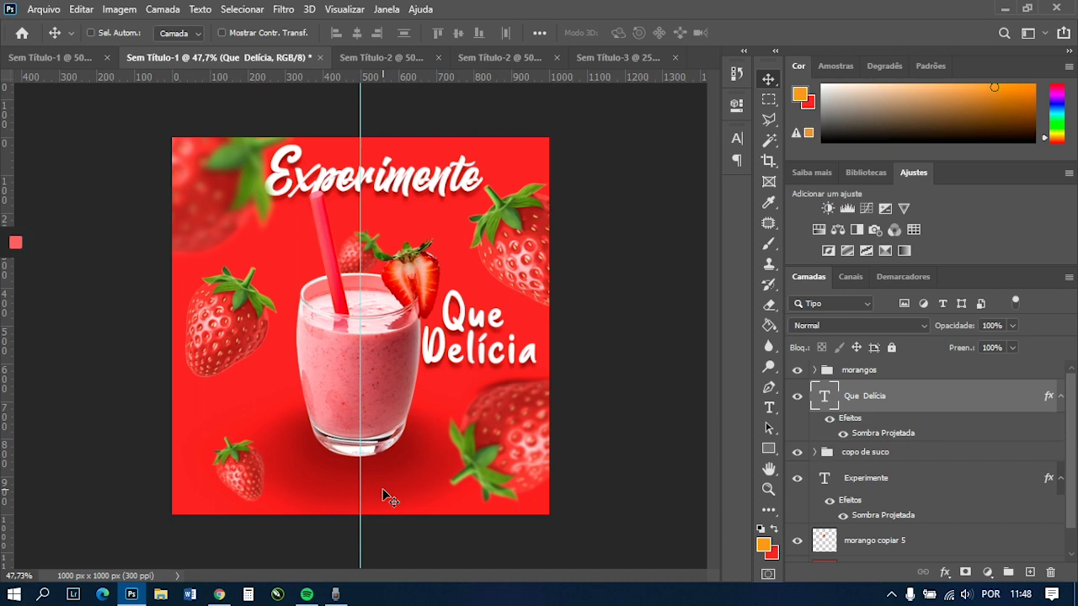
- Switch to Gravador de Voz and stop the running voice recording
click(336, 595)
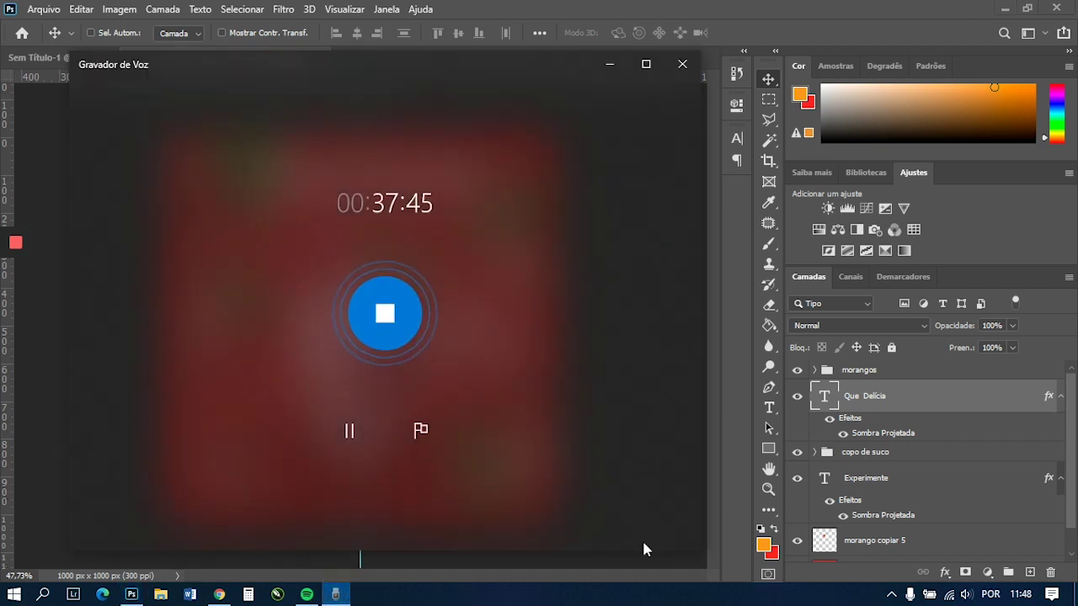
click(385, 328)
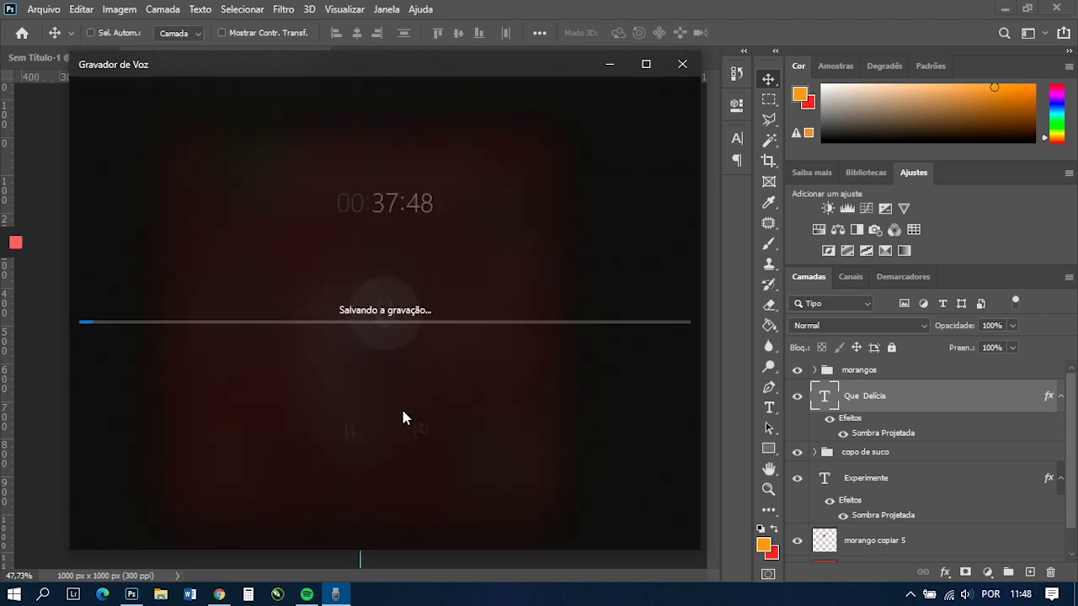